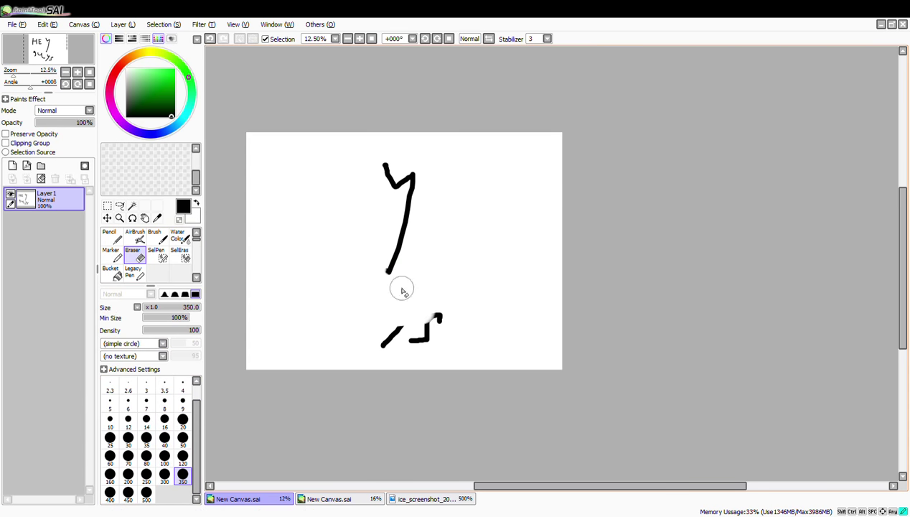
- Handwrite "SO SINCE" across the upper part of the canvas with the black Marker at size 70
key(m)
drag(305, 192, 299, 221)
drag(320, 203, 329, 207)
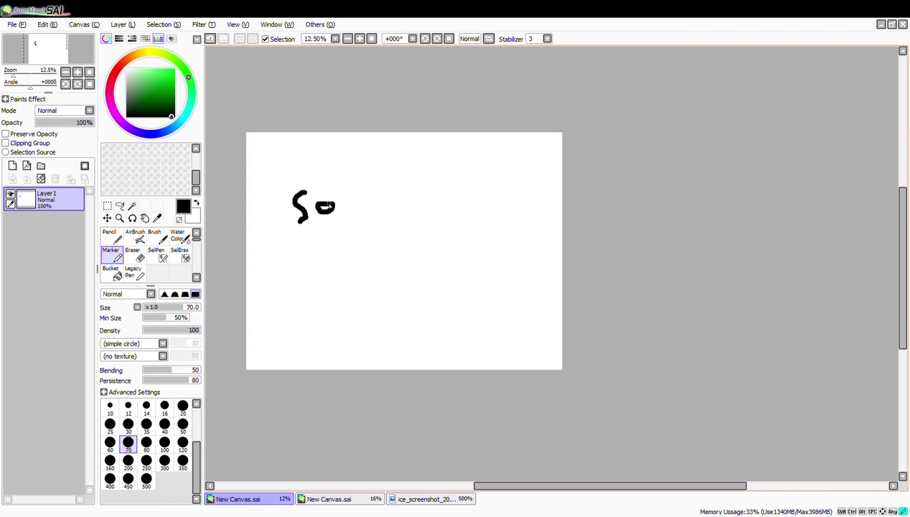
drag(380, 192, 372, 215)
drag(399, 195, 400, 215)
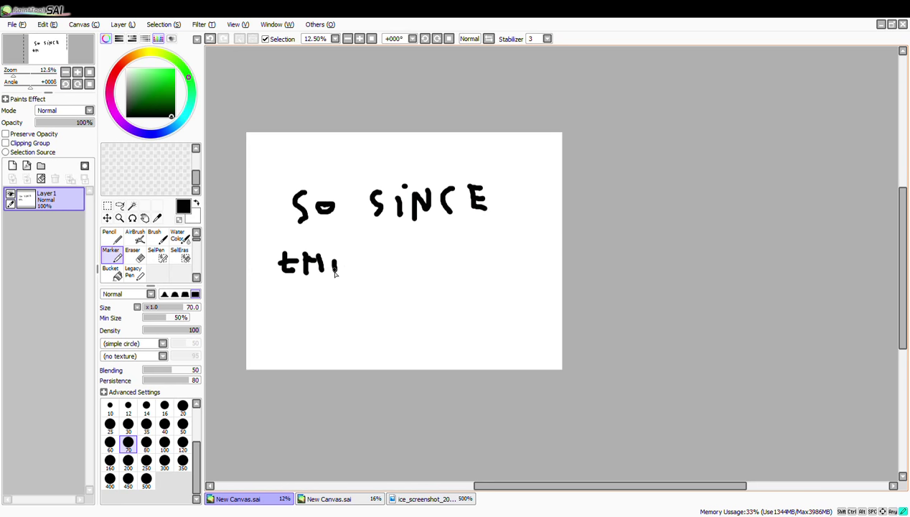
- Handwrite "THE 1ST" on a second line with the Marker, tidying the H with the Eraser at size 12
key(e)
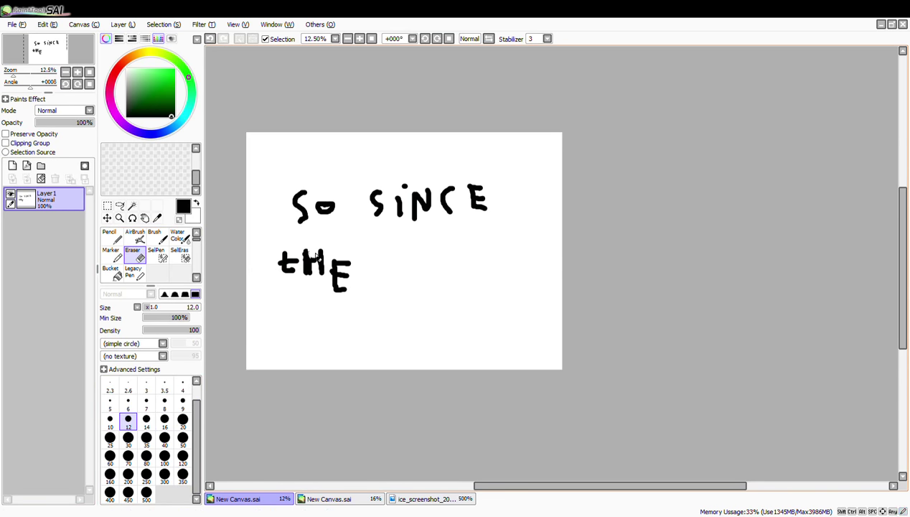
click(112, 255)
drag(478, 258, 461, 300)
drag(507, 260, 523, 286)
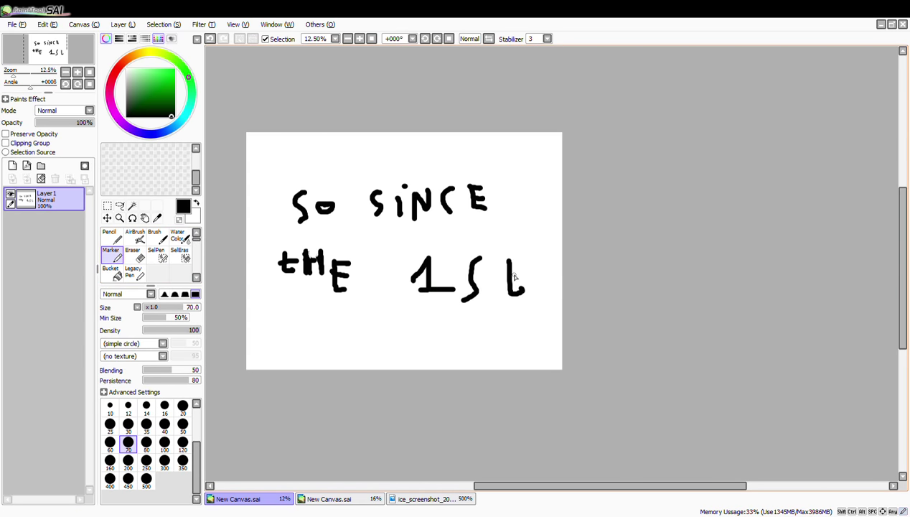
- Handwrite "SPEED PAINT" on a third line with the Marker at size 70
drag(318, 330, 335, 347)
drag(339, 334, 353, 346)
mouse_move(356, 332)
mouse_down()
mouse_move(411, 326)
mouse_move(447, 336)
mouse_up()
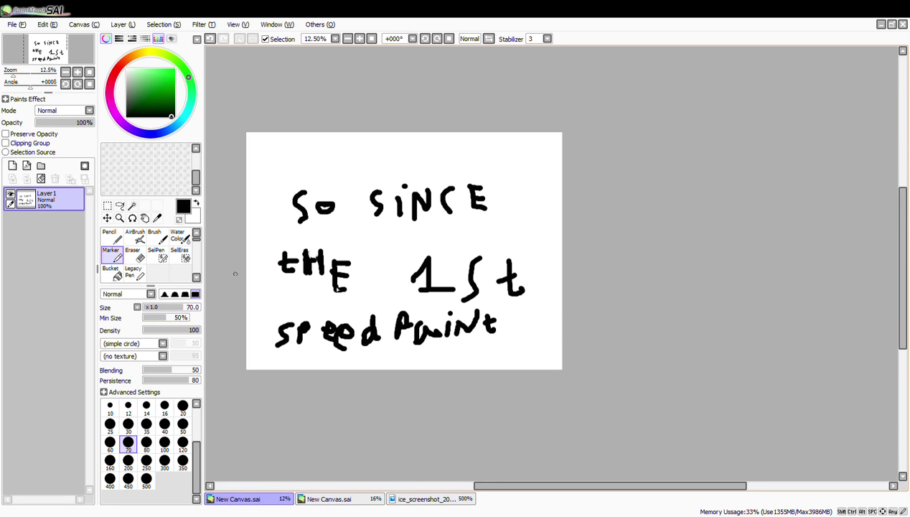
- Handwrite "DID" below "SPEED PAINT" and get the Eraser ready at size 30
scroll(357, 366, up, 1)
mouse_move(361, 350)
mouse_down()
mouse_move(353, 365)
mouse_move(366, 367)
mouse_up()
mouse_move(373, 353)
mouse_down()
mouse_move(376, 368)
mouse_move(386, 367)
mouse_up()
mouse_move(402, 337)
mouse_down()
mouse_move(409, 366)
mouse_move(446, 367)
mouse_up()
click(134, 255)
click(147, 457)
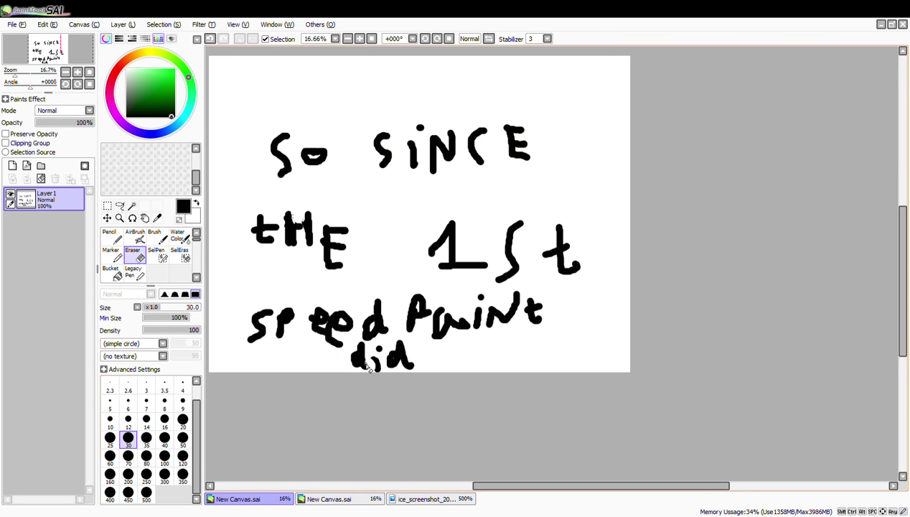
- Handwrite "SO WELL" after "DID" along the canvas's lower edge with the Marker, undoing one faulty stroke
click(121, 262)
mouse_move(470, 346)
mouse_down()
mouse_move(446, 370)
mouse_move(437, 345)
mouse_move(432, 364)
mouse_up()
key(ctrl+z)
mouse_move(465, 355)
mouse_down()
mouse_move(459, 364)
mouse_move(457, 352)
mouse_up()
mouse_move(486, 341)
mouse_down()
mouse_move(505, 359)
mouse_move(526, 350)
mouse_move(529, 368)
mouse_move(574, 370)
mouse_up()
drag(580, 350, 604, 370)
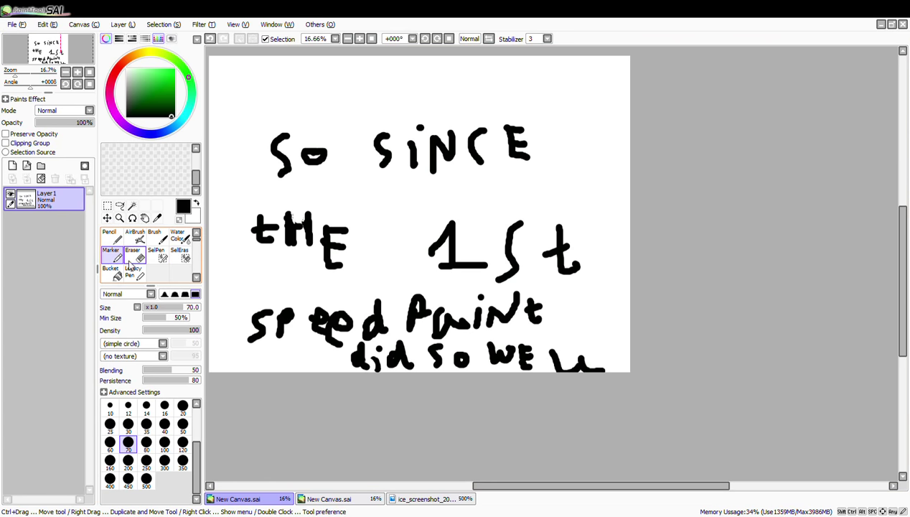
- Make a rectangular selection around the handwritten text and try to delete its contents
click(107, 207)
mouse_move(235, 130)
mouse_down()
mouse_move(350, 334)
mouse_move(631, 355)
mouse_up()
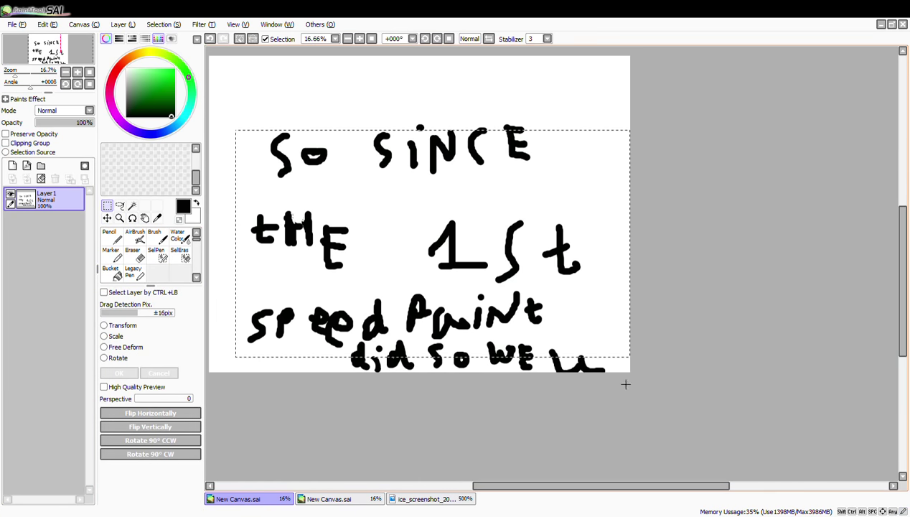
key(Delete)
key(Delete)
key(Delete)
key(Delete)
key(End)
key(End)
key(End)
key(End)
key(End)
key(End)
key(Delete)
key(Delete)
key(Delete)
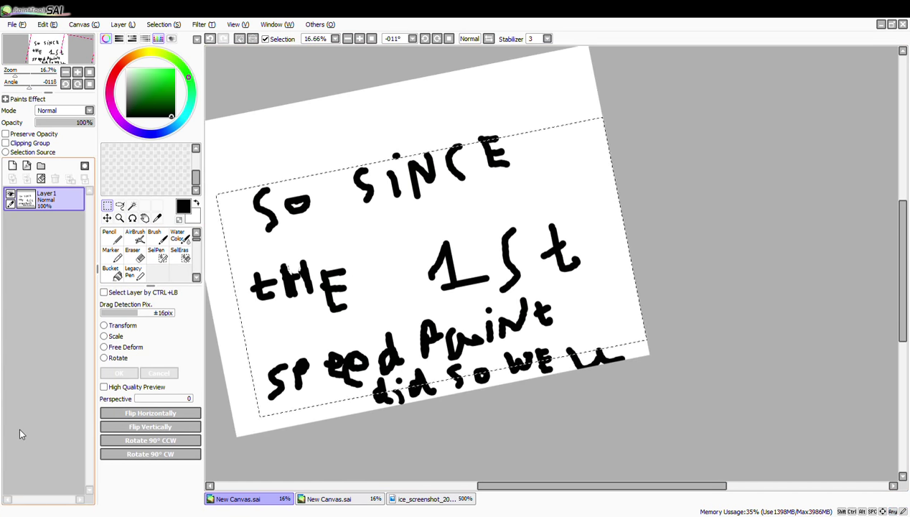
key(Home)
key(Delete)
key(Home)
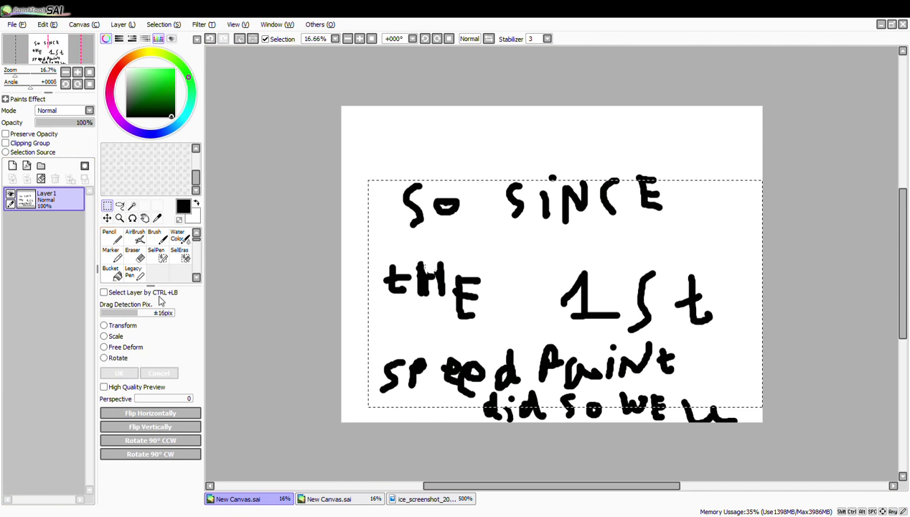
- Erase strokes across the word "THE" and clear the rectangular selection
click(137, 255)
mouse_move(459, 291)
mouse_down()
mouse_move(488, 341)
mouse_move(398, 291)
mouse_up()
click(181, 256)
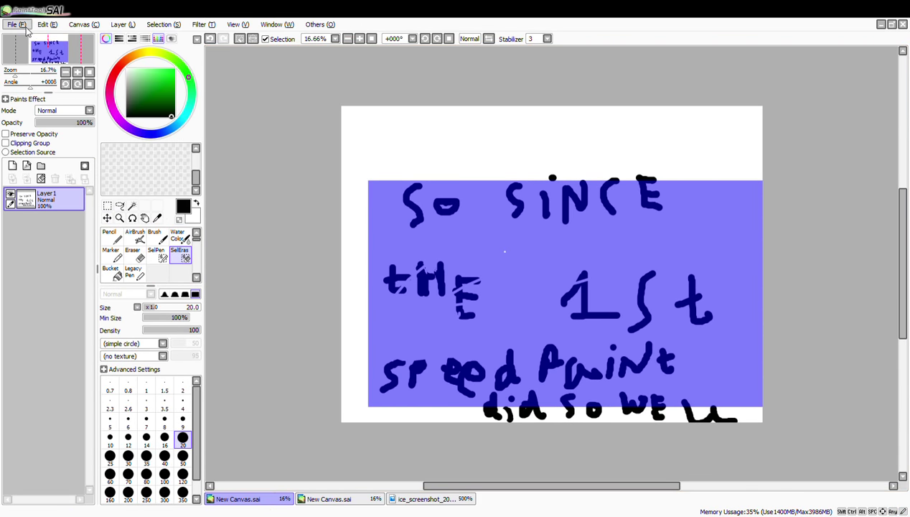
key(ctrl+d)
- Erase all the handwriting from the canvas, using the Eraser at size 35
click(133, 252)
mouse_move(405, 190)
mouse_down()
mouse_move(372, 335)
mouse_move(529, 176)
mouse_move(496, 418)
mouse_move(392, 335)
mouse_move(652, 271)
mouse_up()
key(Delete)
click(147, 437)
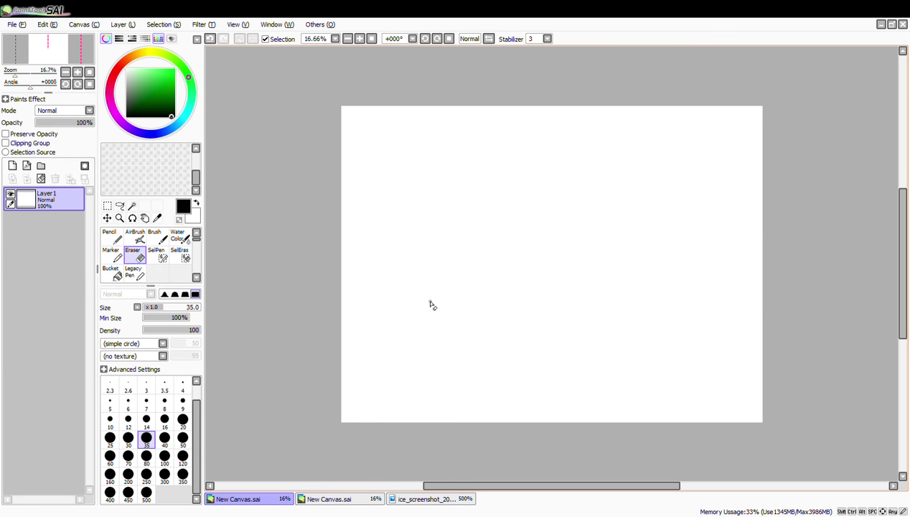
- Handwrite "AAA YA" across the upper part of the canvas with the Marker at size 70
click(112, 255)
drag(408, 198, 400, 212)
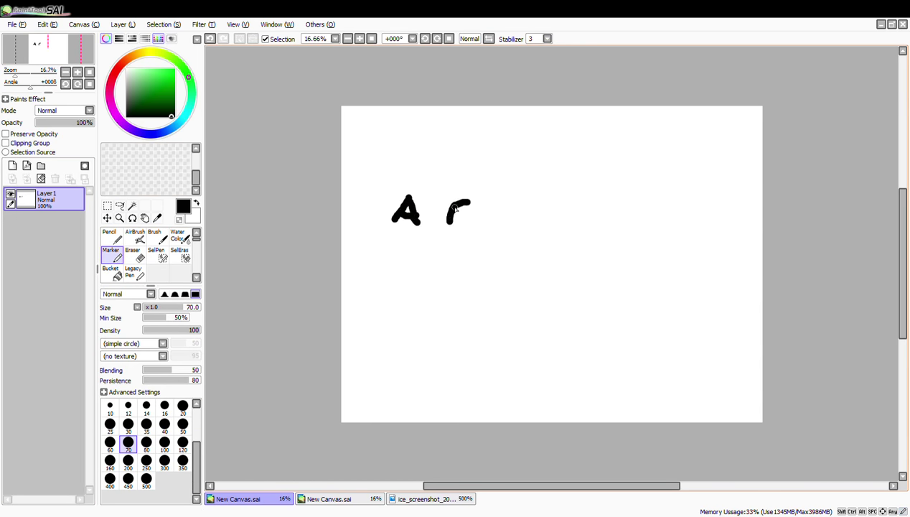
drag(455, 208, 446, 221)
drag(511, 213, 552, 211)
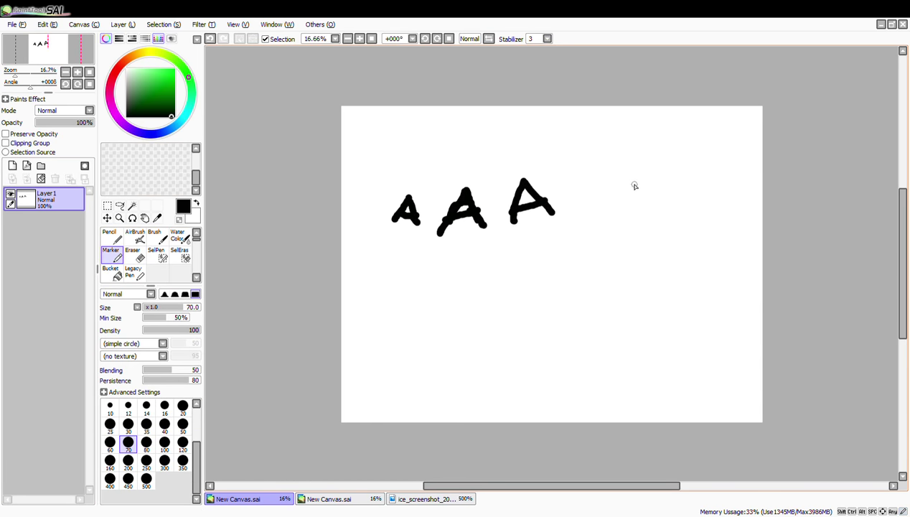
mouse_move(606, 187)
mouse_down()
mouse_move(618, 206)
mouse_move(597, 246)
mouse_up()
drag(680, 214, 694, 240)
- Handwrite "KNOW WHAT" on a second line across the middle of the canvas
drag(389, 282, 416, 330)
drag(451, 320, 482, 276)
mouse_move(495, 298)
mouse_down()
mouse_move(517, 320)
mouse_move(613, 327)
mouse_move(599, 338)
mouse_move(679, 328)
mouse_up()
- Handwrite "IM JUST GONA" on a third line below "KNOW WHAT"
mouse_move(398, 371)
mouse_down()
mouse_move(455, 391)
mouse_move(502, 368)
mouse_move(540, 388)
mouse_move(610, 386)
mouse_up()
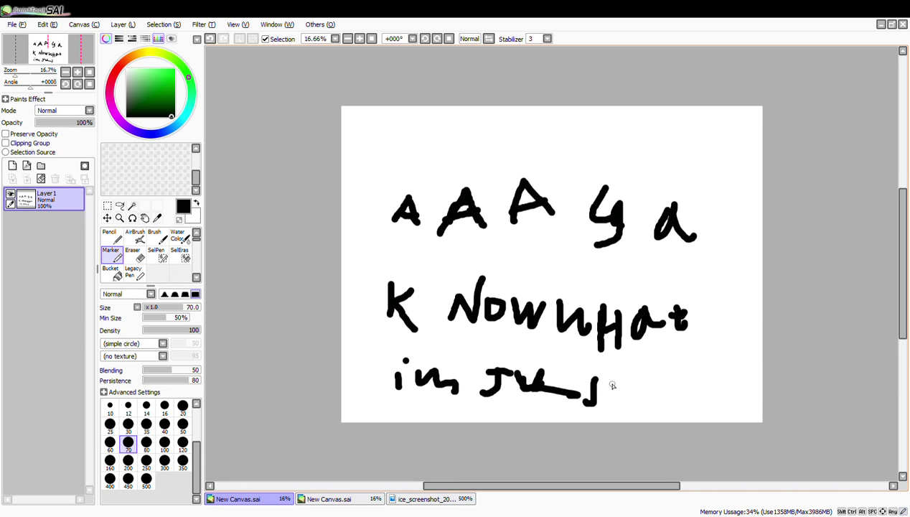
mouse_move(667, 370)
mouse_down()
mouse_move(657, 390)
mouse_move(674, 415)
mouse_up()
mouse_move(690, 380)
mouse_down()
mouse_move(716, 379)
mouse_move(751, 389)
mouse_up()
- Handwrite "GET INTO IT" along the canvas's lower edge, undoing one faulty stroke
drag(380, 400, 383, 420)
mouse_move(412, 398)
mouse_down()
mouse_move(408, 417)
mouse_move(422, 419)
mouse_up()
key(ctrl+z)
drag(438, 396, 440, 421)
drag(449, 408, 431, 409)
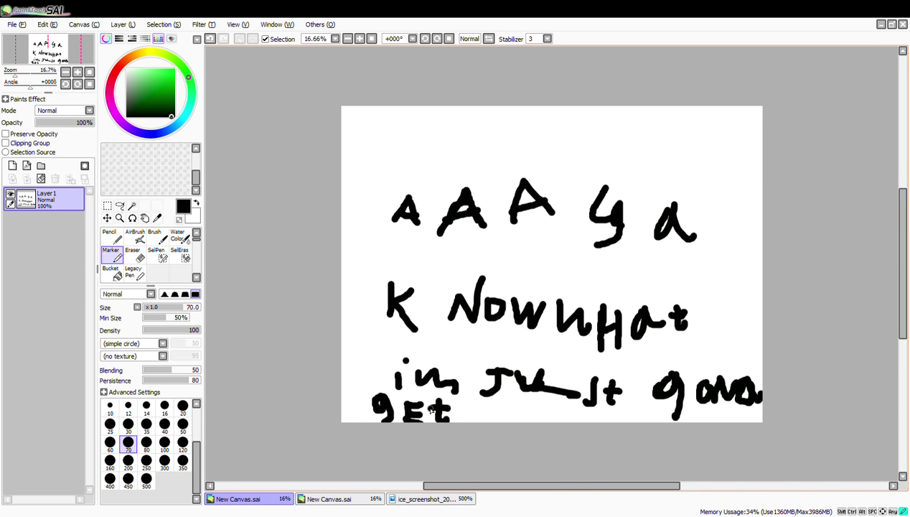
mouse_move(485, 418)
mouse_down()
mouse_move(508, 401)
mouse_move(534, 409)
mouse_up()
drag(561, 404, 559, 410)
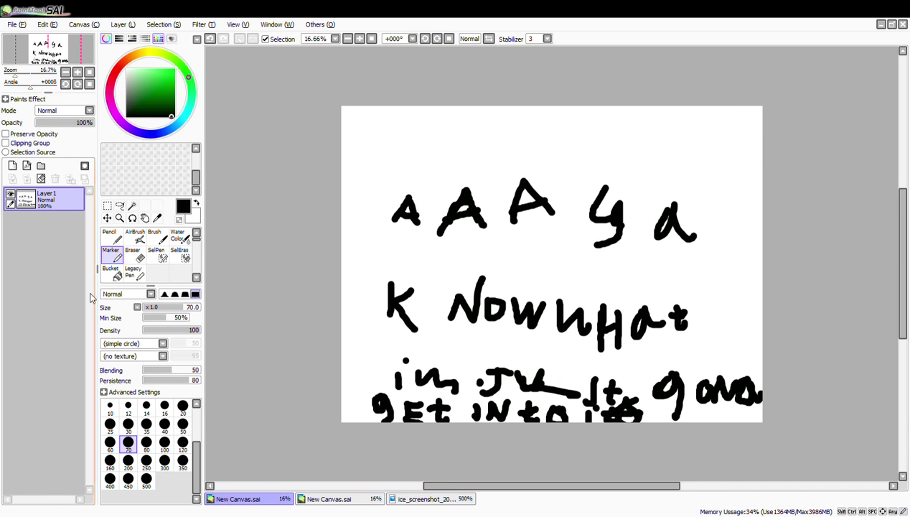
- Draw a freehand lasso selection around all the handwritten text
click(120, 205)
mouse_move(388, 157)
mouse_down()
mouse_move(545, 420)
mouse_move(412, 172)
mouse_move(377, 177)
mouse_up()
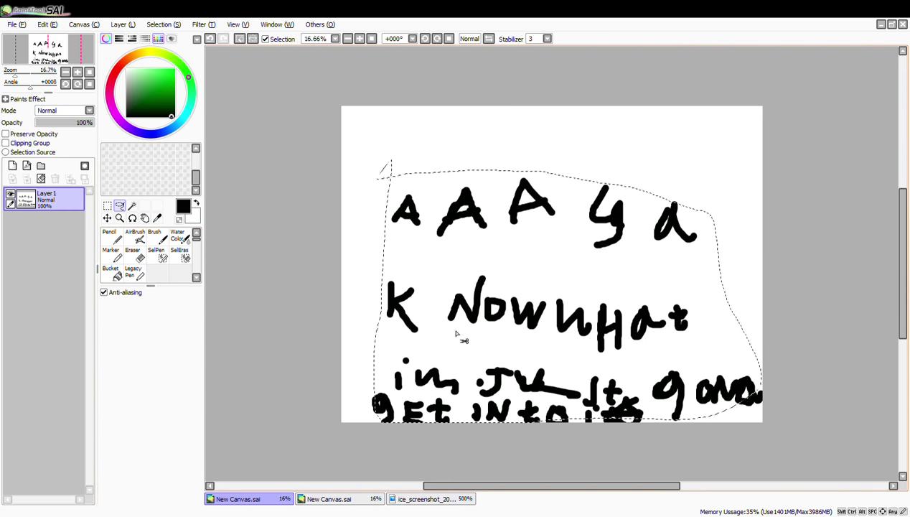
key(Up)
key(Down)
key(Down)
key(Up)
key(Left)
key(Right)
scroll(484, 348, down, 1)
scroll(483, 349, up, 1)
key(End)
key(Left)
scroll(486, 363, down, 1)
scroll(486, 364, down, 1)
scroll(485, 364, up, 4)
scroll(485, 364, down, 11)
scroll(486, 363, up, 7)
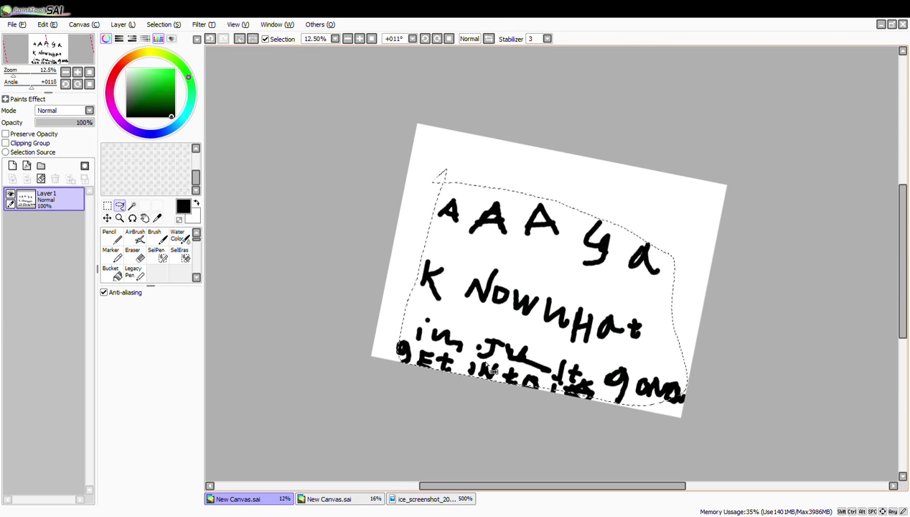
scroll(486, 364, down, 2)
key(End)
scroll(481, 357, up, 2)
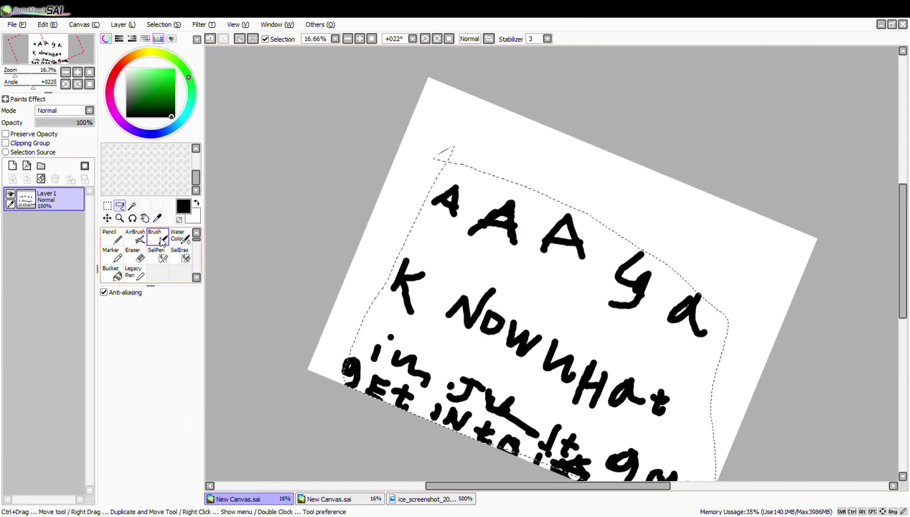
- Scribble over the second letter A and add two dots below "KNOW" with the Marker at size 70
click(111, 253)
click(447, 333)
mouse_move(473, 190)
mouse_down()
mouse_move(479, 201)
mouse_move(499, 188)
mouse_move(531, 204)
mouse_up()
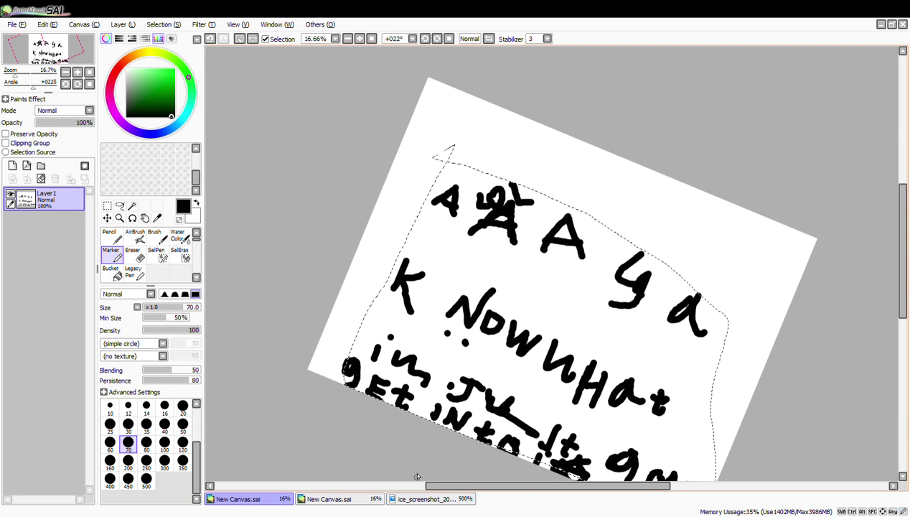
- Close the canvas that holds the handwritten message
click(330, 498)
click(248, 498)
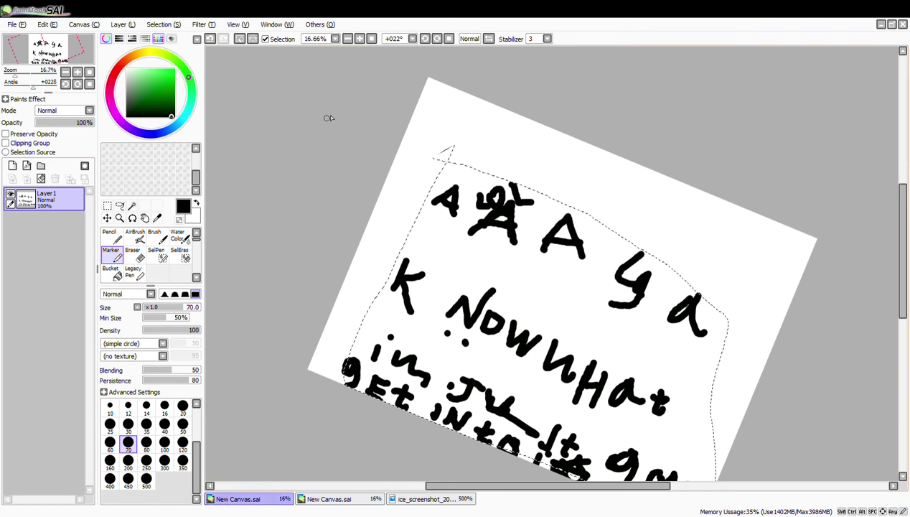
click(903, 26)
click(470, 286)
- View the ice_screenshot reference image and return to the blank canvas
click(314, 497)
key(space)
mouse_move(423, 232)
mouse_down()
mouse_move(441, 241)
mouse_move(418, 197)
mouse_up()
scroll(418, 197, down, 1)
click(272, 499)
scroll(461, 342, down, 1)
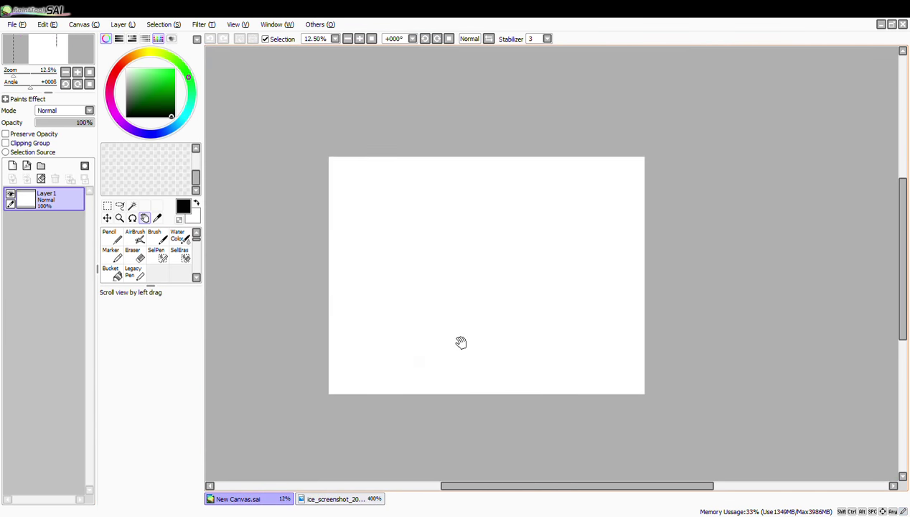
- Draw a rough L-shaped line with an upturned end on the blank canvas, using the Marker at size 70
scroll(461, 341, up, 2)
drag(351, 279, 415, 287)
click(146, 443)
click(129, 443)
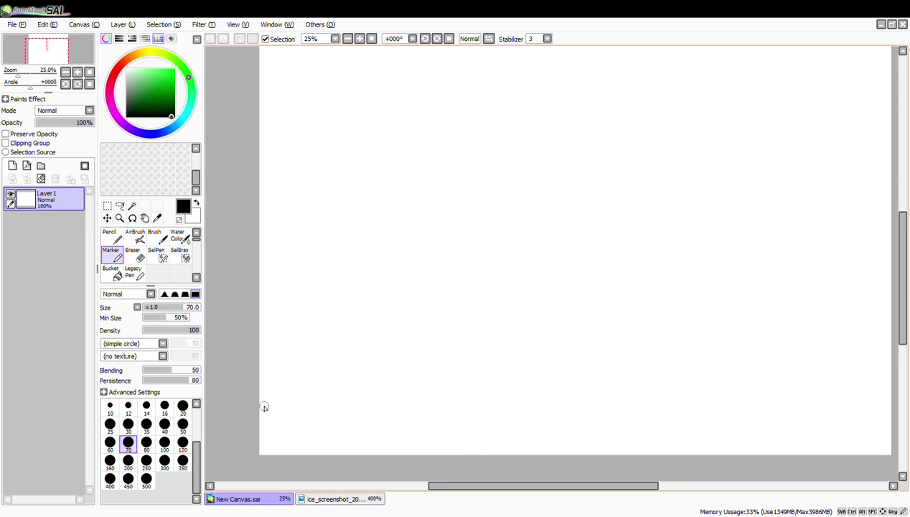
mouse_move(478, 316)
mouse_down()
mouse_move(667, 303)
mouse_move(689, 279)
mouse_move(694, 242)
mouse_move(693, 216)
mouse_move(453, 287)
mouse_move(468, 251)
mouse_move(477, 161)
mouse_up()
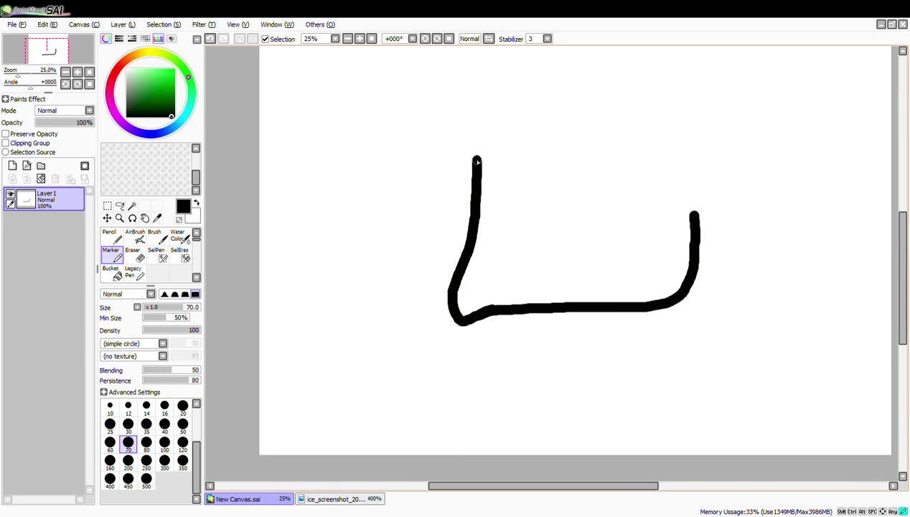
drag(452, 316, 480, 112)
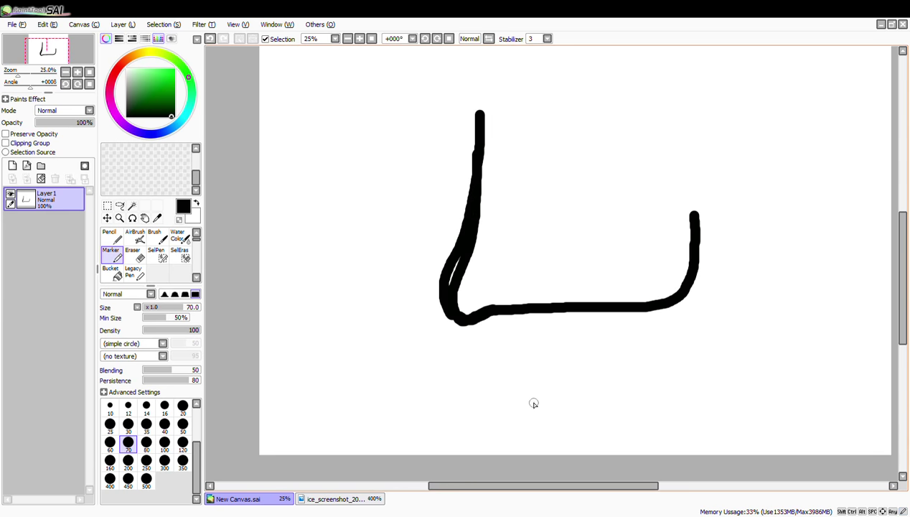
- Thin the upright part of the line with the Eraser at size 80
scroll(484, 259, down, 1)
key(e)
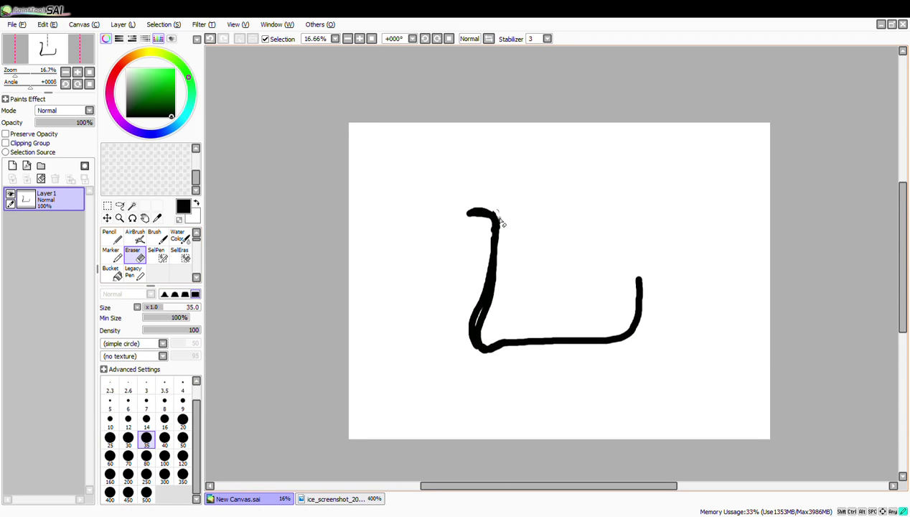
drag(495, 213, 482, 329)
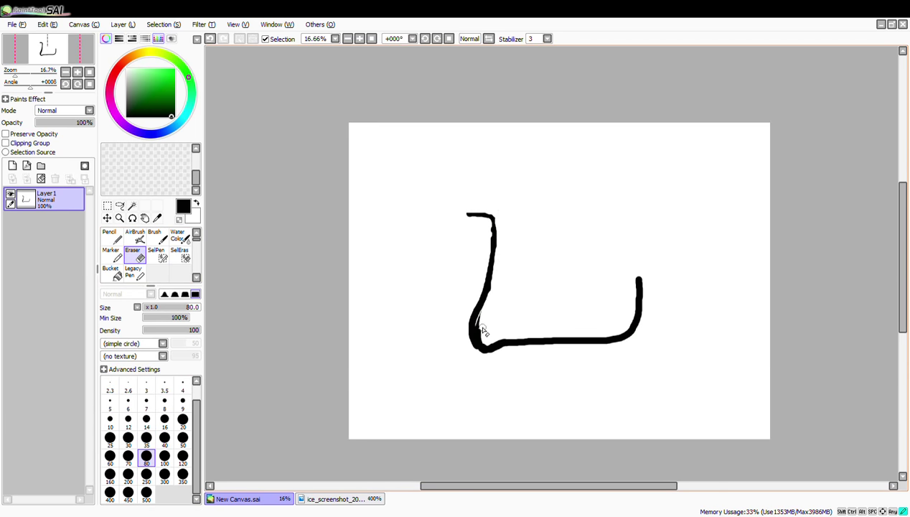
key(e)
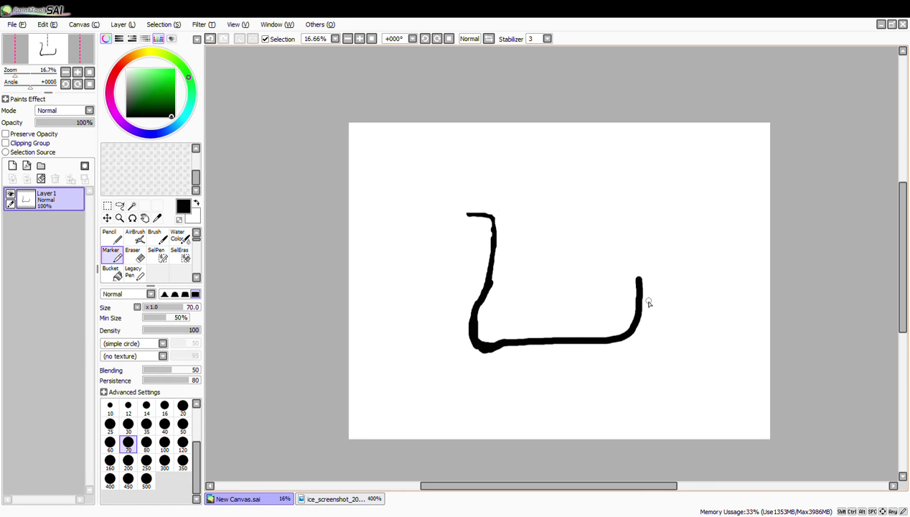
- Erase the whole L-shaped line with the Eraser at size 80, leaving the canvas blank
key(e)
mouse_move(491, 214)
mouse_down()
mouse_move(449, 217)
mouse_move(474, 284)
mouse_move(492, 279)
mouse_up()
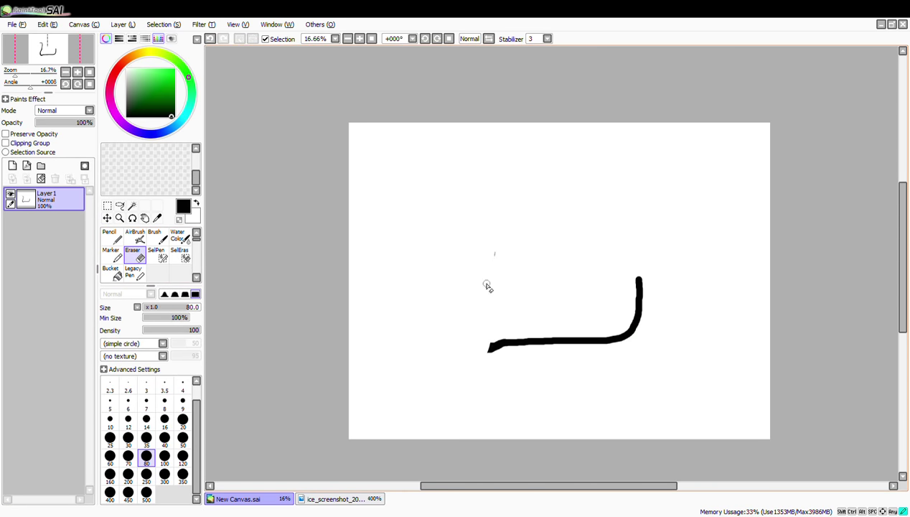
drag(542, 335, 611, 356)
drag(638, 324, 638, 273)
scroll(589, 362, down, 1)
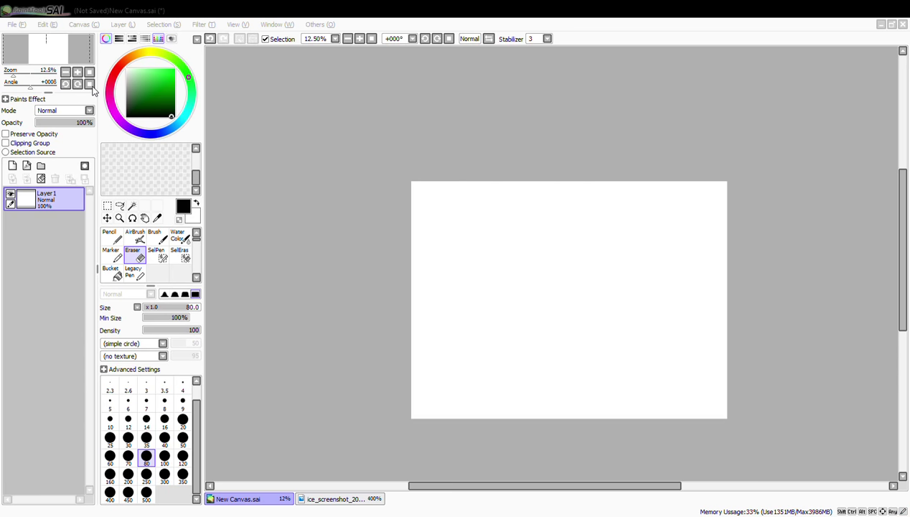
- Create two new canvases, a narrow horizontal strip and a taller landscape one
click(890, 502)
click(24, 27)
click(23, 40)
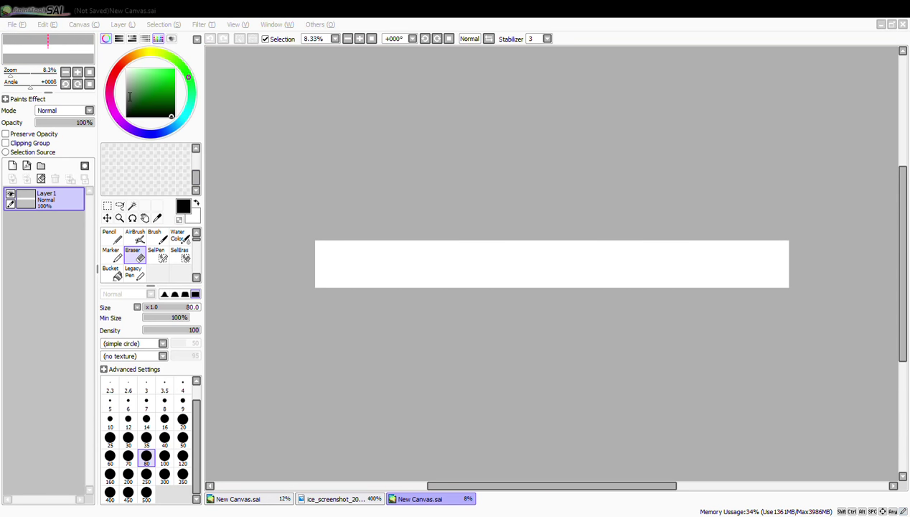
click(303, 207)
scroll(533, 266, down, 1)
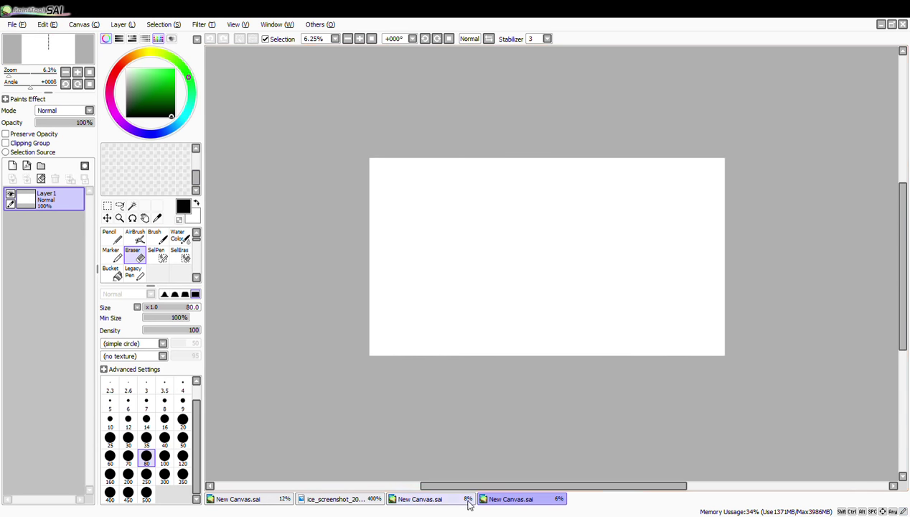
- Close the narrow strip canvas and the older blank canvas, keeping the new landscape one
click(468, 499)
click(248, 499)
click(903, 25)
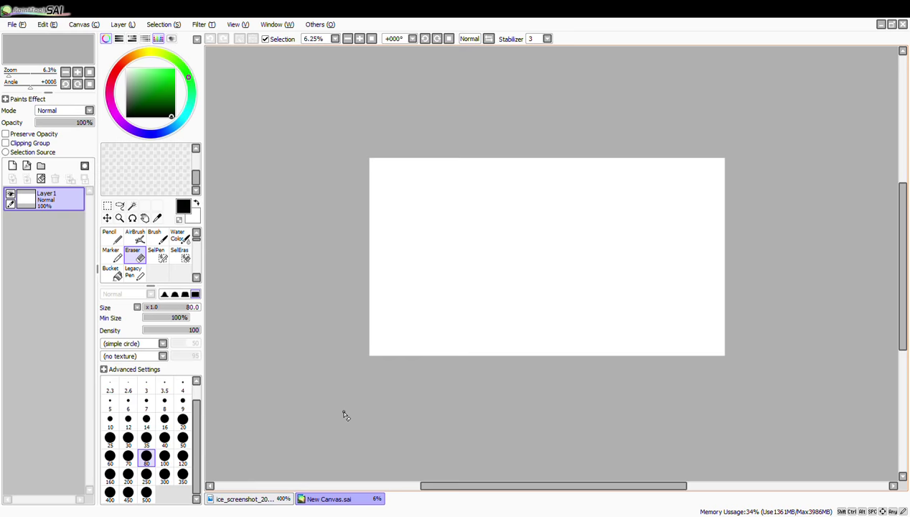
- Switch to the dragon reference image and undo a trial eraser mark on it
click(237, 497)
click(401, 328)
click(46, 25)
click(53, 40)
click(112, 255)
click(348, 253)
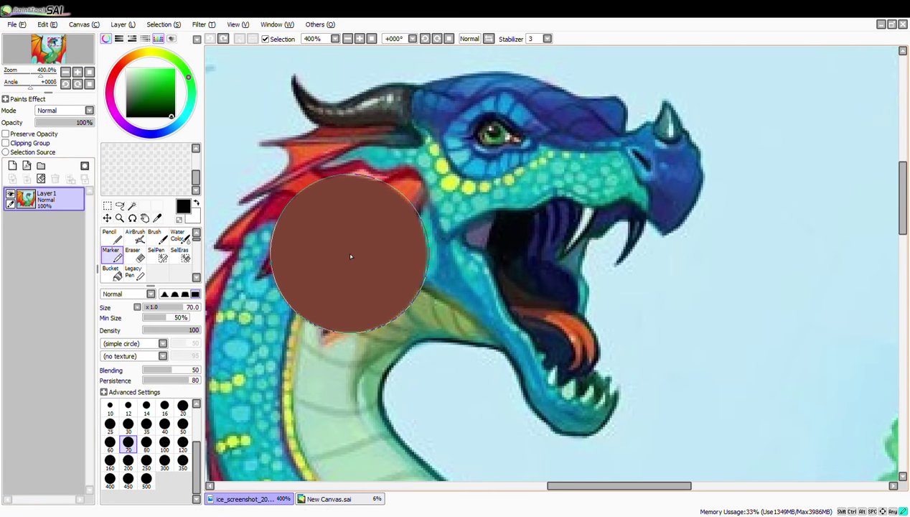
click(46, 25)
click(53, 40)
- Sketch a curved bust base with rising neck lines on the new canvas, using the black Marker at size 70
click(145, 217)
drag(368, 237, 436, 225)
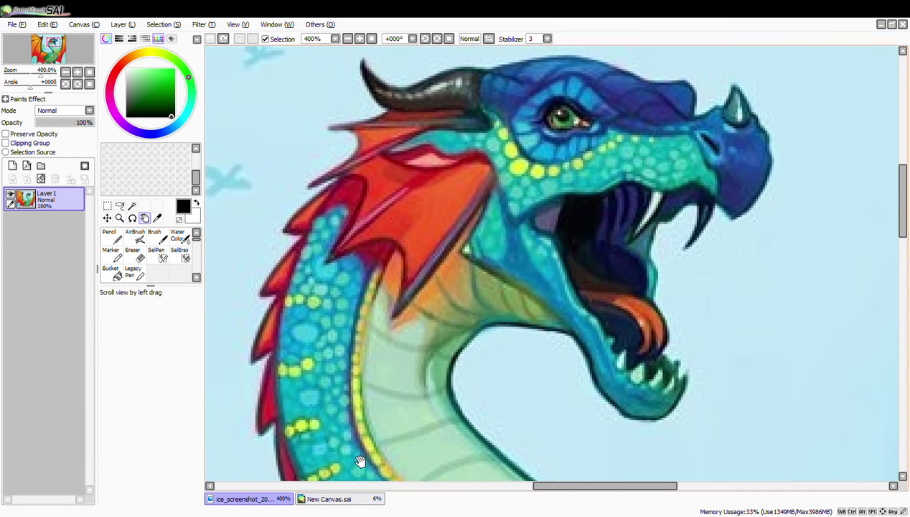
click(338, 499)
scroll(487, 284, up, 1)
scroll(414, 331, up, 1)
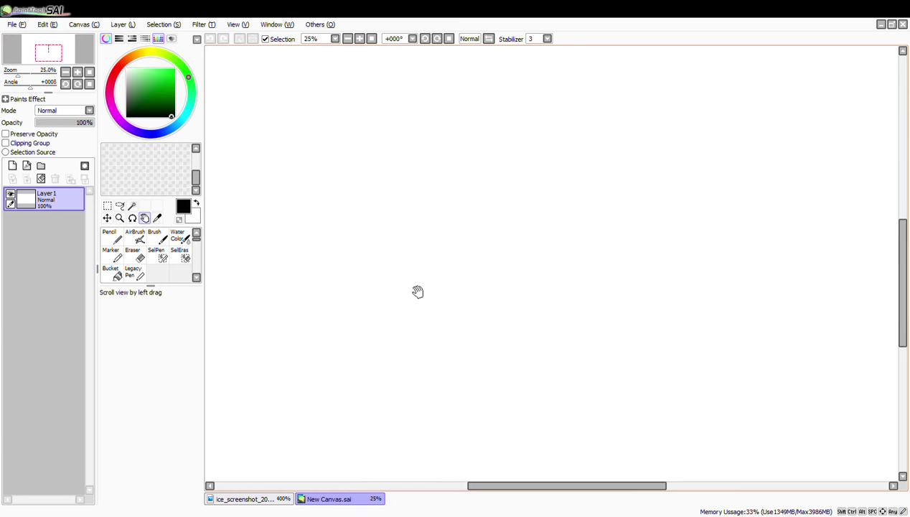
scroll(472, 290, down, 1)
scroll(473, 290, up, 1)
drag(405, 351, 476, 353)
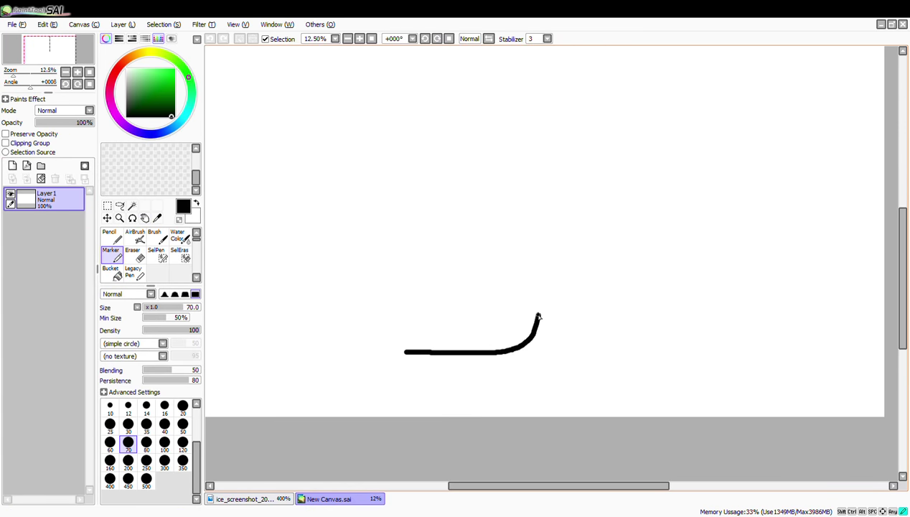
drag(538, 314, 475, 356)
drag(357, 332, 402, 278)
drag(371, 313, 391, 248)
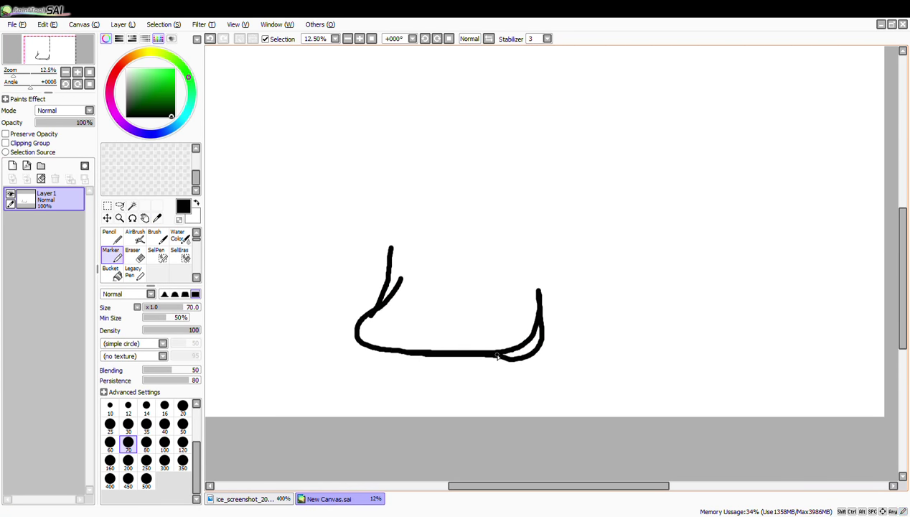
drag(498, 353, 549, 278)
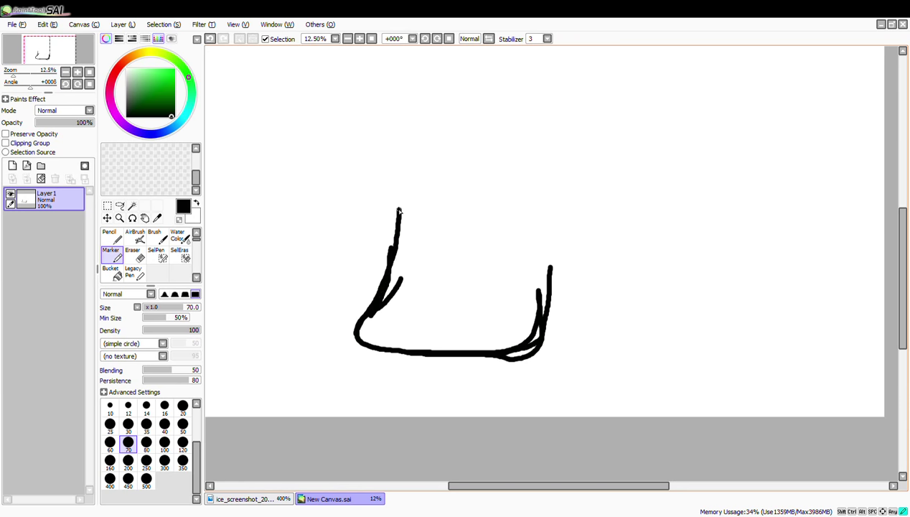
- Erase the doubled strokes at both lower corners with the Eraser at size 80 and extend the back neck line upward
key(e)
mouse_move(402, 260)
mouse_down()
mouse_move(384, 312)
mouse_move(356, 331)
mouse_up()
key(e)
key(e)
drag(539, 299, 535, 355)
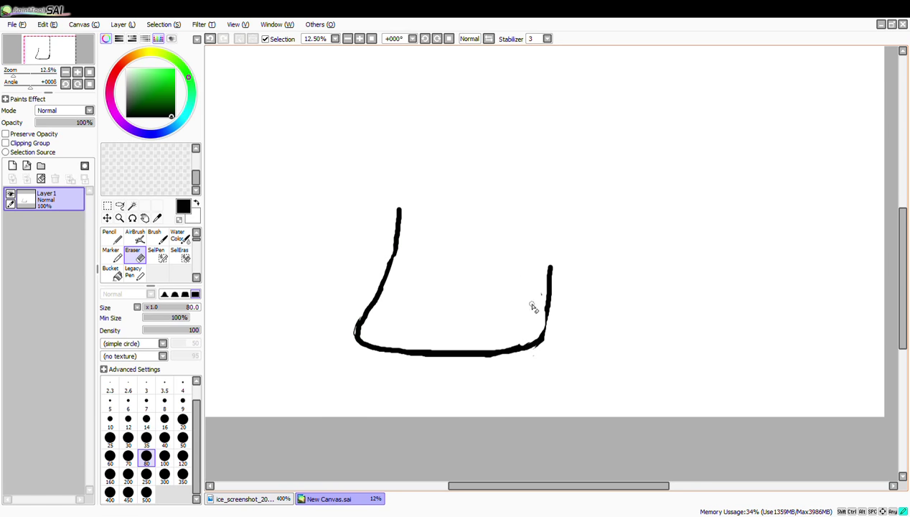
key(m)
drag(550, 271, 557, 219)
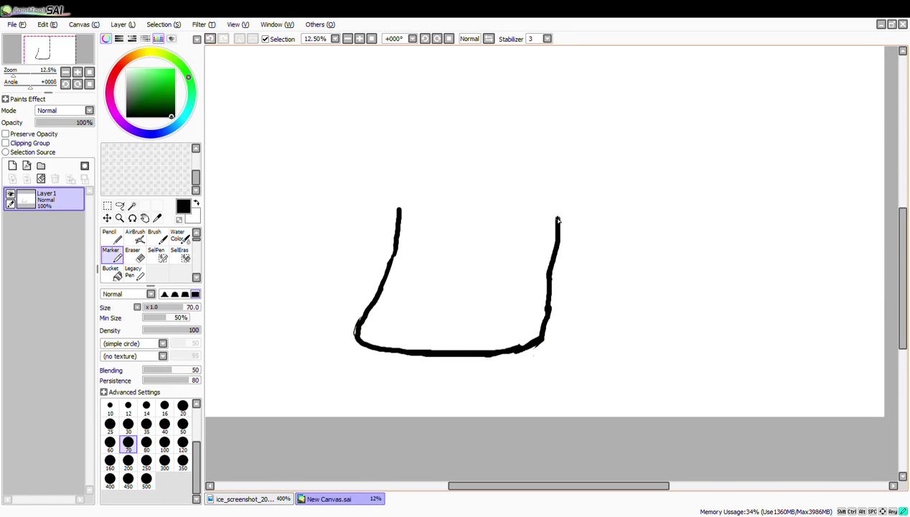
- Draw the lower jaw, the mouth line with its angled corner and the hooked snout tip, using the dragon image as reference
mouse_move(321, 183)
mouse_down()
mouse_move(315, 172)
mouse_move(345, 178)
mouse_up()
click(275, 498)
click(318, 499)
click(135, 255)
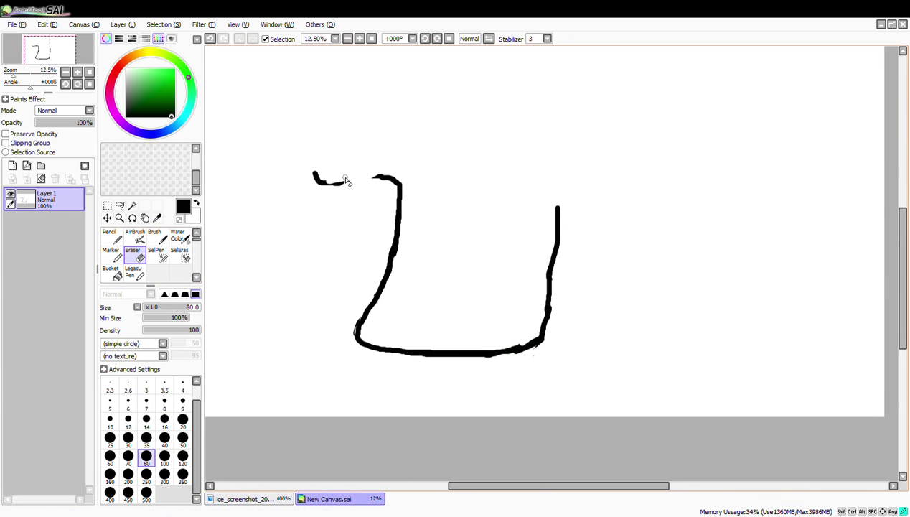
key(m)
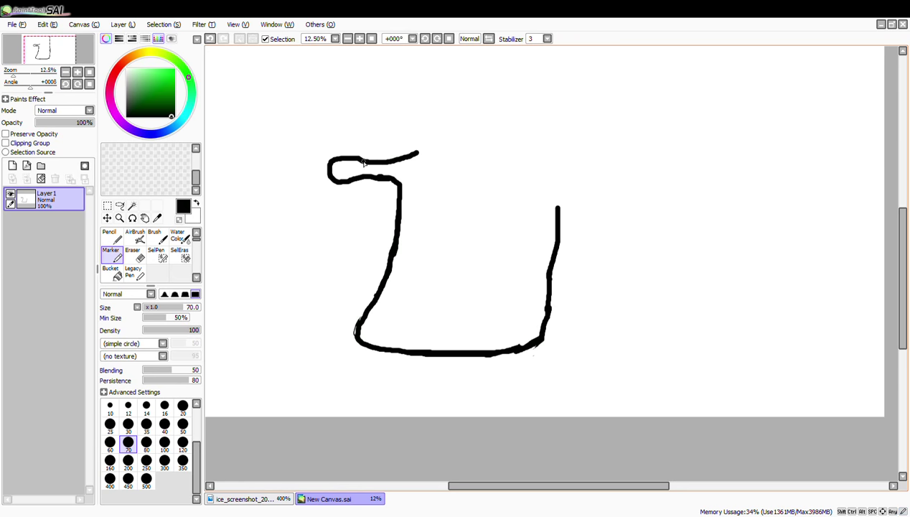
key(e)
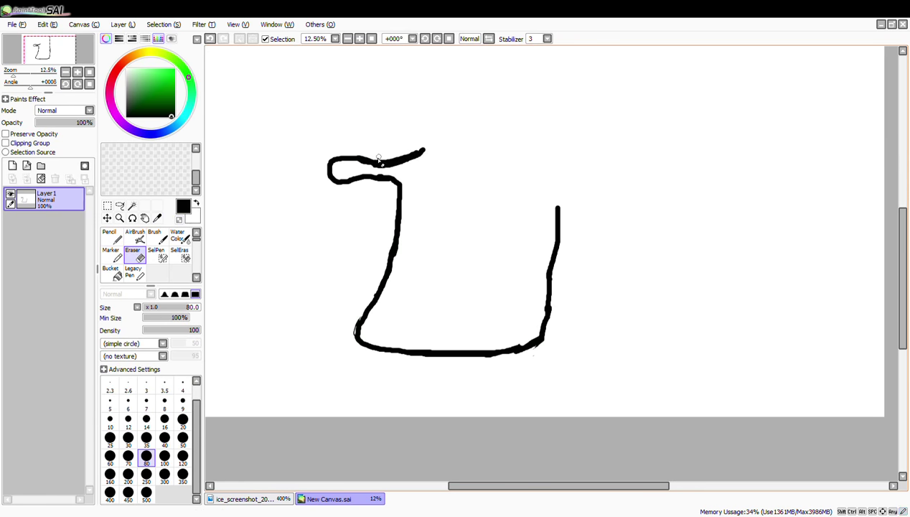
click(423, 149)
key(m)
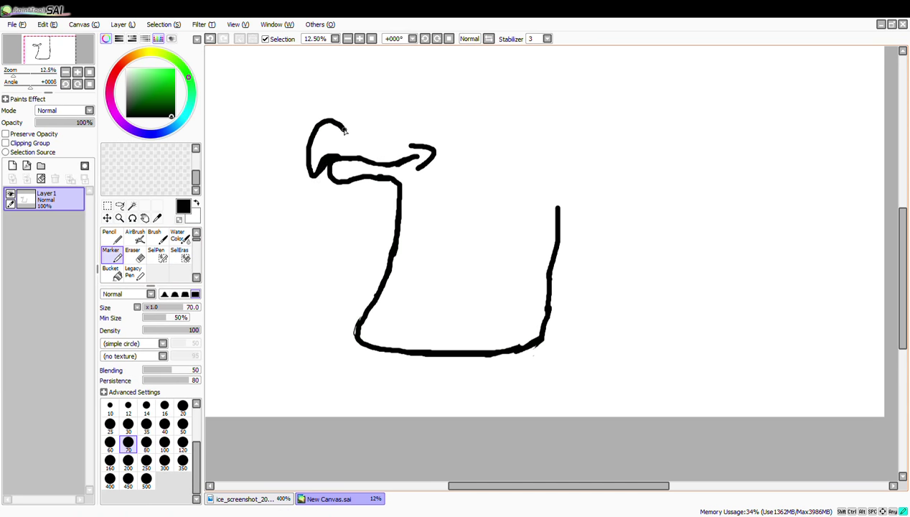
- Draw the top of the head from the snout over the brow, continuing with rough lines down the back of the neck
mouse_move(344, 130)
mouse_down()
mouse_move(440, 84)
mouse_move(552, 248)
mouse_move(549, 299)
mouse_up()
mouse_move(557, 192)
mouse_down()
mouse_move(578, 312)
mouse_move(560, 339)
mouse_up()
mouse_move(496, 356)
mouse_down()
mouse_move(563, 352)
mouse_move(581, 302)
mouse_up()
- Erase the rough back-of-neck lines with the Eraser at size 80, keeping the top of the head
click(134, 255)
drag(518, 108, 539, 74)
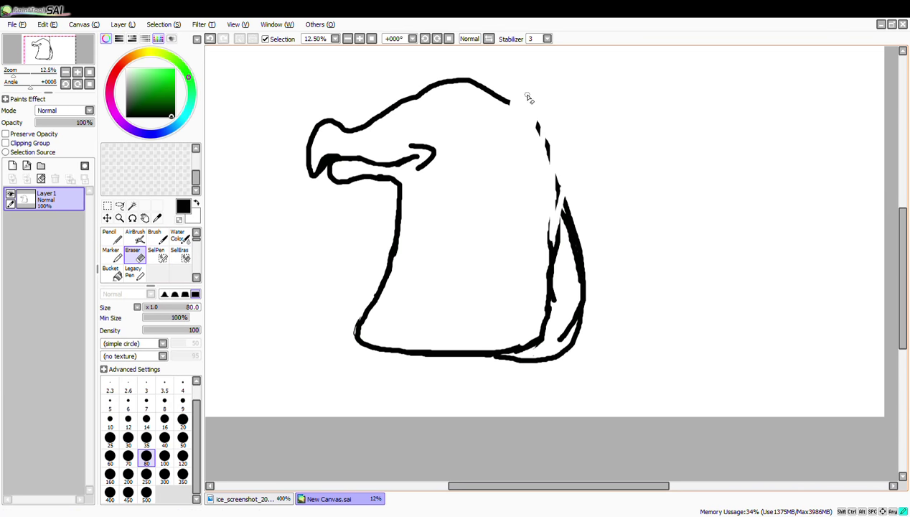
mouse_move(553, 178)
mouse_down()
mouse_move(544, 316)
mouse_move(529, 357)
mouse_move(512, 365)
mouse_move(502, 346)
mouse_up()
mouse_move(567, 201)
mouse_down()
mouse_move(574, 300)
mouse_move(563, 345)
mouse_up()
- Redraw the back of the neck from the head down to the base and round off its lower corner with the Marker
click(110, 254)
mouse_move(494, 352)
mouse_down()
mouse_move(567, 293)
mouse_move(538, 233)
mouse_move(503, 102)
mouse_up()
key(e)
drag(561, 323, 567, 312)
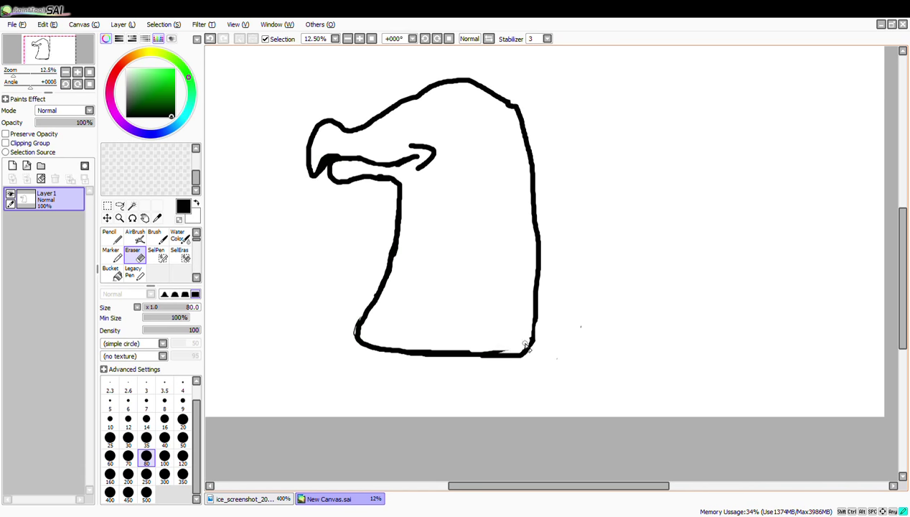
click(111, 254)
mouse_move(510, 354)
mouse_down()
mouse_move(524, 355)
mouse_move(538, 320)
mouse_up()
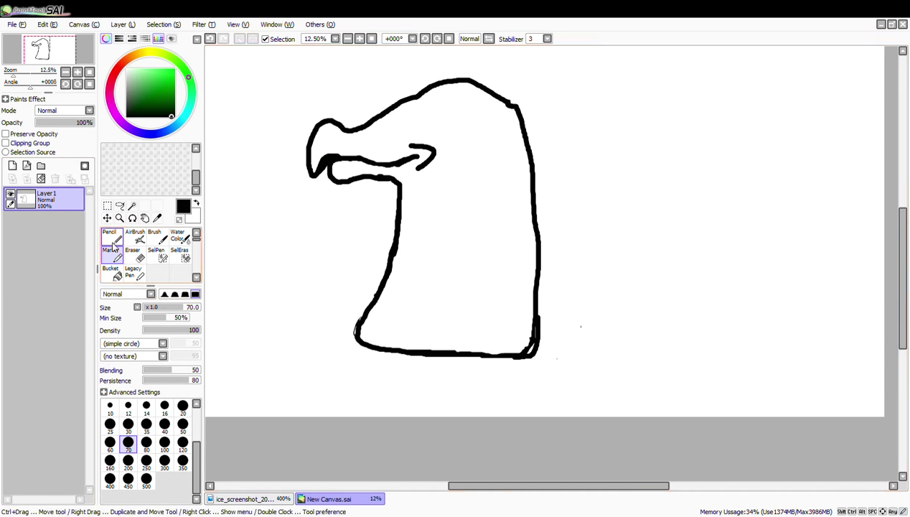
- Even out the line thickness around the neck's lower back corner and erase the stray specks beside it
click(134, 254)
scroll(524, 350, down, 2)
scroll(528, 354, up, 4)
mouse_move(527, 354)
mouse_down()
mouse_move(502, 345)
mouse_move(567, 126)
mouse_move(510, 281)
mouse_up()
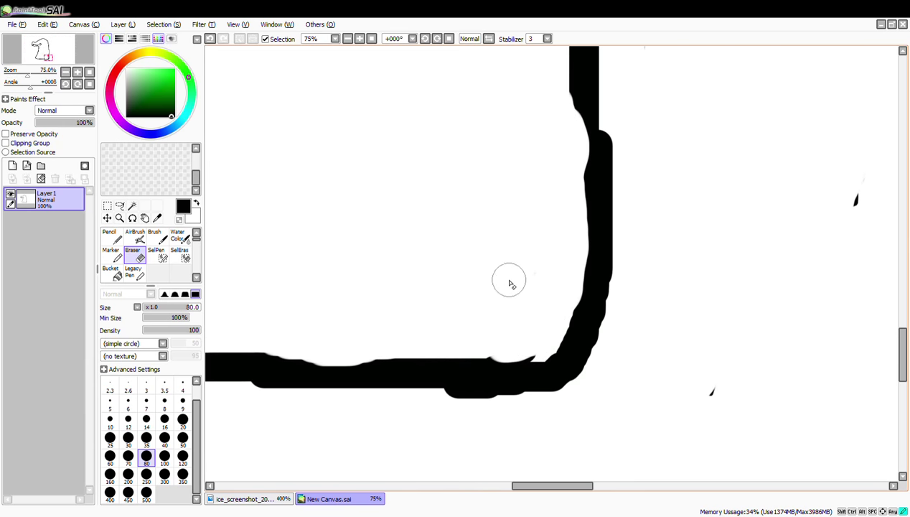
mouse_move(853, 173)
mouse_down()
mouse_move(705, 376)
mouse_move(533, 352)
mouse_move(284, 342)
mouse_move(625, 171)
mouse_move(624, 251)
mouse_up()
click(111, 254)
drag(577, 97, 588, 289)
click(135, 254)
mouse_move(552, 79)
mouse_down()
mouse_move(557, 217)
mouse_move(455, 404)
mouse_move(245, 392)
mouse_move(544, 412)
mouse_up()
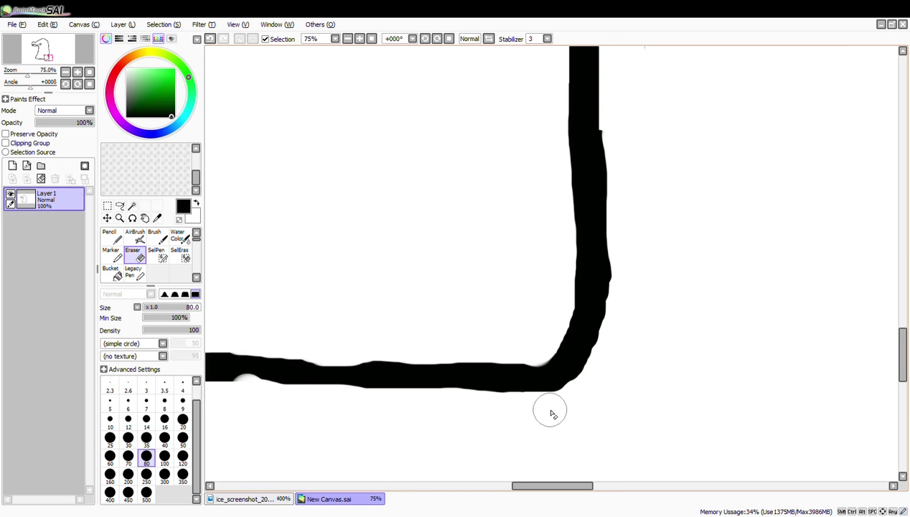
- Trim the hooked snout tip into a thin, sharp point with the Eraser
scroll(574, 334, down, 5)
scroll(575, 333, up, 8)
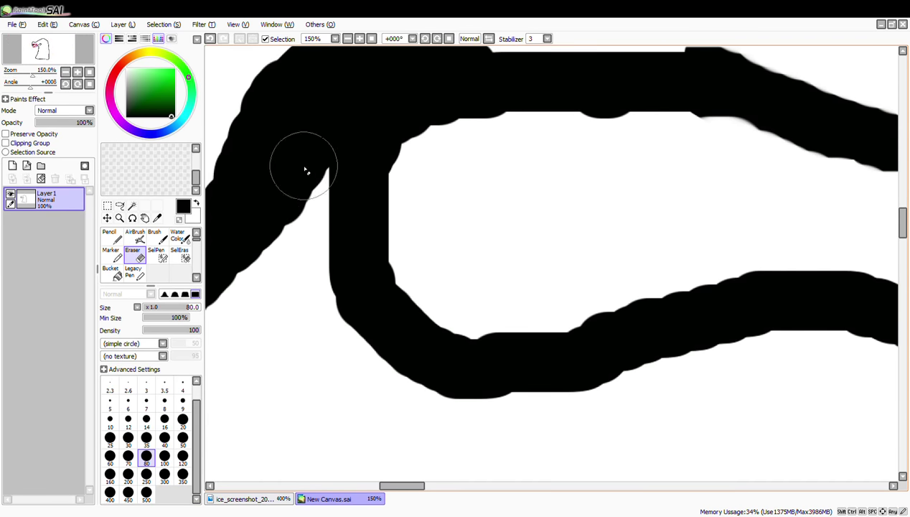
drag(334, 201, 523, 183)
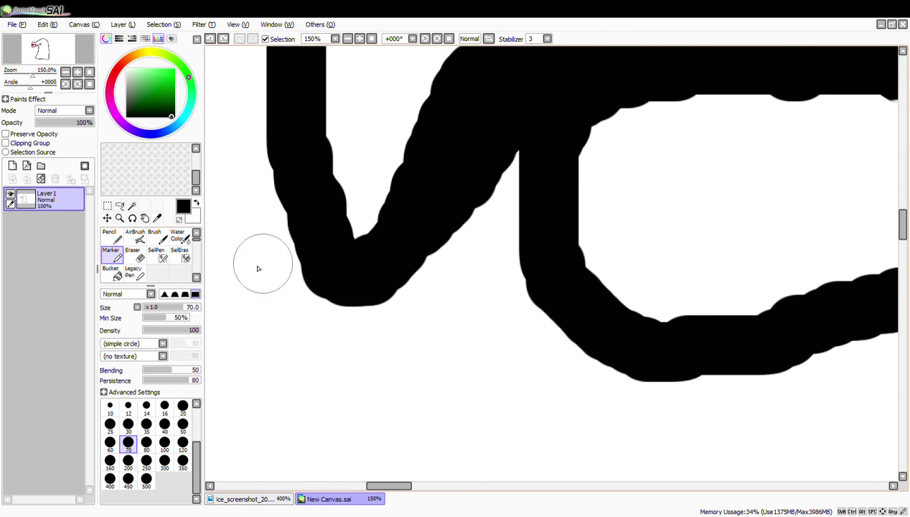
mouse_move(511, 153)
mouse_down()
mouse_move(381, 291)
mouse_move(348, 313)
mouse_up()
mouse_move(264, 73)
mouse_down()
mouse_move(260, 100)
mouse_move(320, 320)
mouse_move(307, 248)
mouse_up()
mouse_move(516, 138)
mouse_down()
mouse_move(364, 296)
mouse_move(430, 238)
mouse_move(367, 283)
mouse_up()
mouse_move(267, 57)
mouse_down()
mouse_move(279, 187)
mouse_move(319, 289)
mouse_move(345, 313)
mouse_up()
mouse_move(327, 73)
mouse_down()
mouse_move(349, 211)
mouse_move(322, 114)
mouse_up()
click(111, 256)
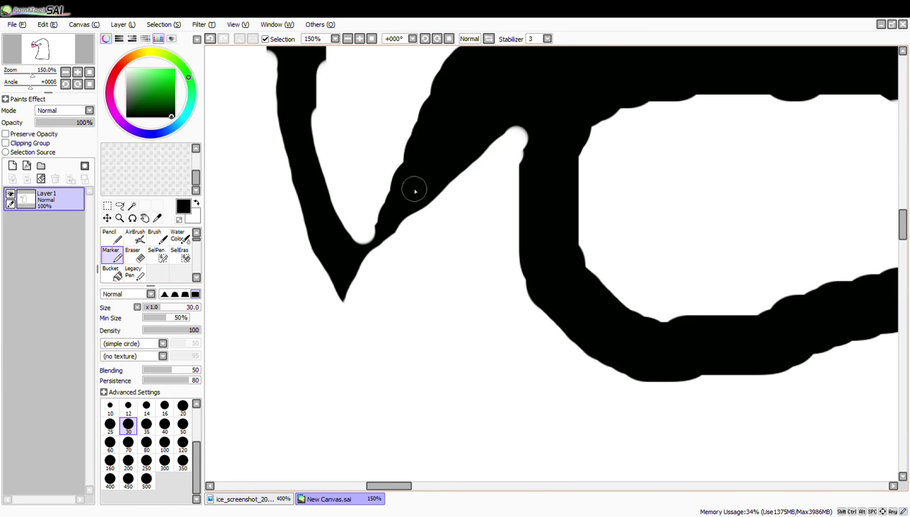
- Thin the line behind the snout hook and smooth the start of the mouth line with the Eraser at size 30
scroll(432, 191, down, 2)
key(e)
mouse_move(547, 101)
mouse_down()
mouse_move(455, 123)
mouse_move(408, 187)
mouse_up()
mouse_move(441, 122)
mouse_down()
mouse_move(507, 94)
mouse_move(456, 107)
mouse_up()
drag(676, 111, 572, 107)
drag(405, 198, 523, 113)
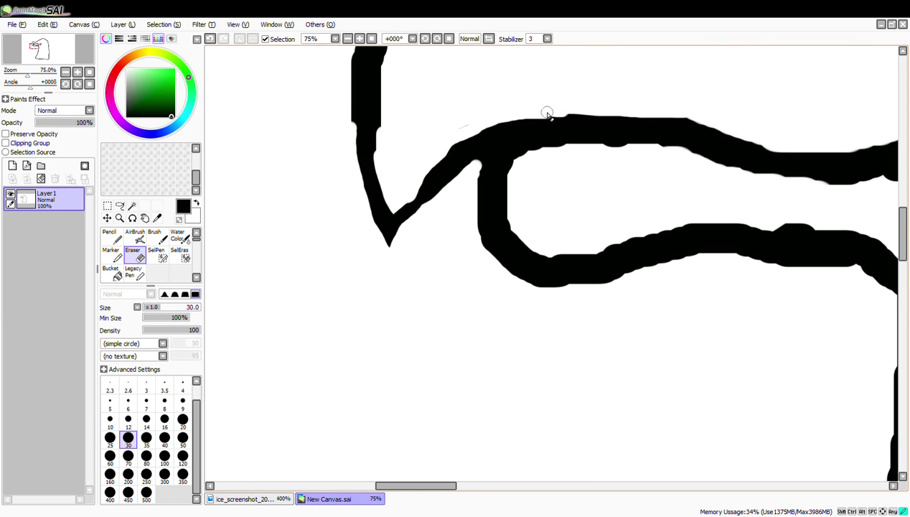
drag(471, 162, 422, 221)
- Thin the front edge of the snout up to its rounded top with the size 30 Eraser
drag(351, 60, 349, 124)
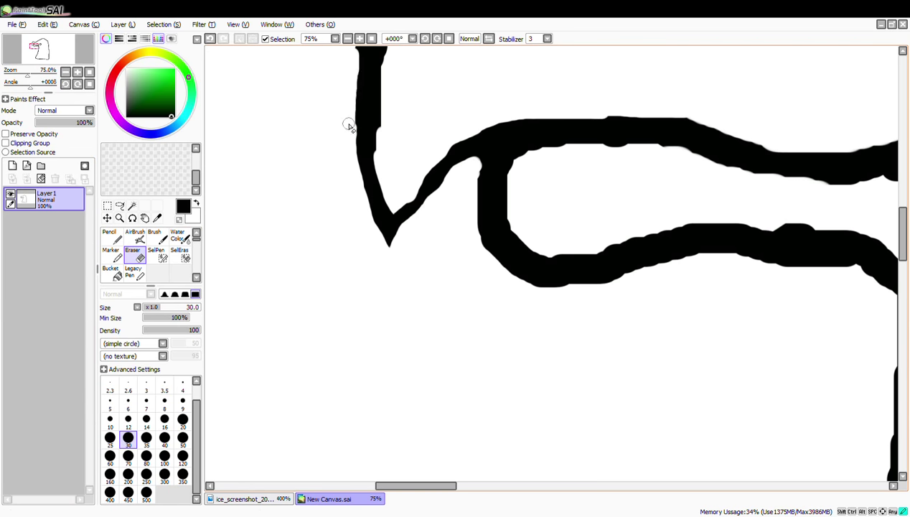
scroll(380, 132, down, 3)
drag(384, 72, 366, 106)
key(space)
drag(213, 84, 179, 223)
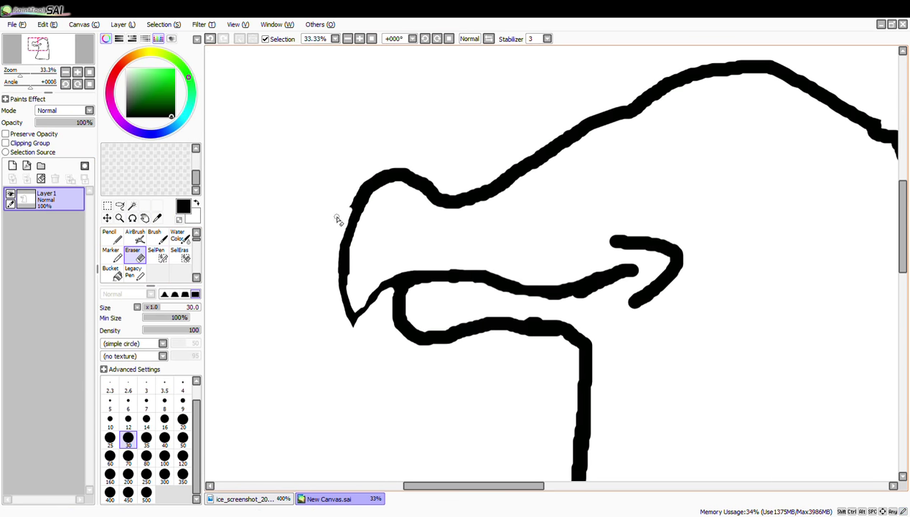
- Refine the pointed snout tip and slim the front of the lower jaw, alternating between the Marker and the size 30 Eraser
key(m)
scroll(352, 289, up, 2)
scroll(352, 290, down, 1)
mouse_move(349, 333)
mouse_down()
mouse_move(353, 351)
mouse_move(363, 325)
mouse_move(404, 286)
mouse_move(433, 337)
mouse_move(429, 289)
mouse_up()
key(e)
key(m)
key(e)
mouse_move(368, 332)
mouse_down()
mouse_move(346, 348)
mouse_move(333, 258)
mouse_move(333, 284)
mouse_up()
key(m)
key(e)
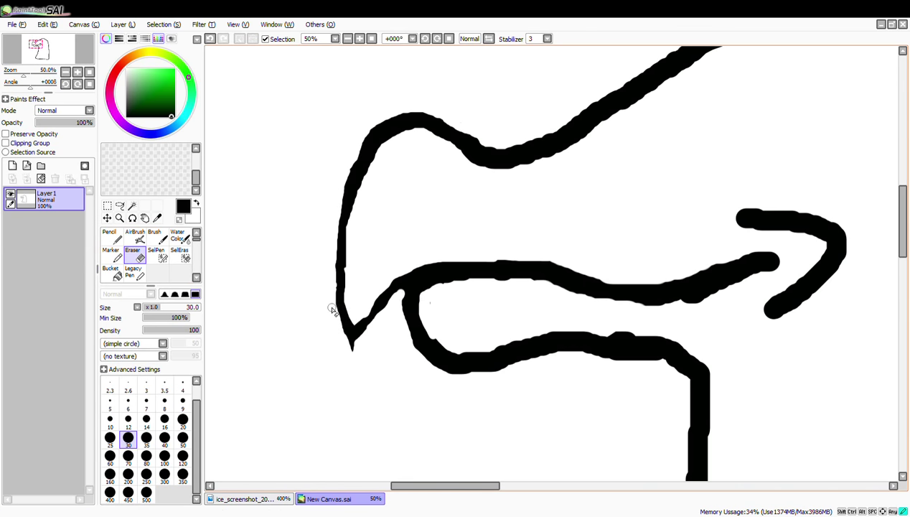
mouse_move(361, 341)
mouse_down()
mouse_move(390, 298)
mouse_move(357, 325)
mouse_move(352, 351)
mouse_move(342, 339)
mouse_move(355, 358)
mouse_move(380, 319)
mouse_up()
key(m)
key(e)
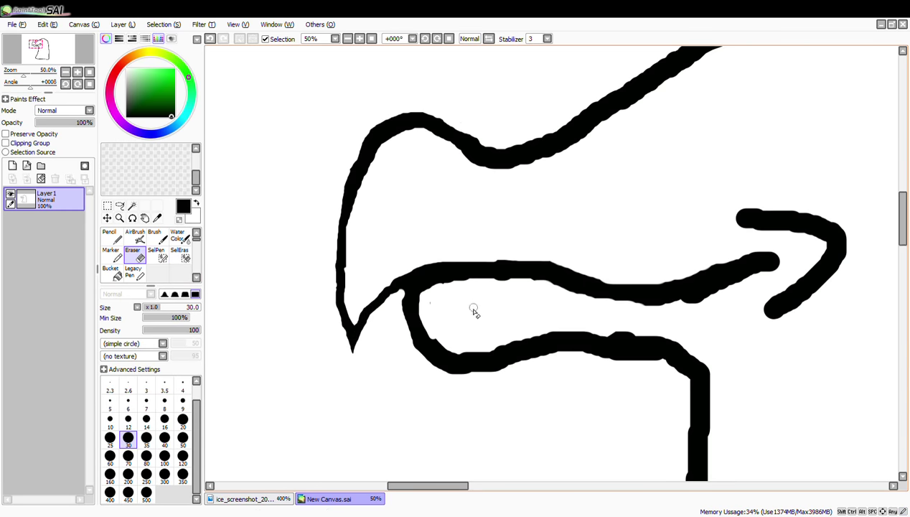
- Check the dragon reference and add a small pointed horn on top of the snout with the Marker
scroll(469, 304, down, 3)
scroll(465, 299, up, 2)
click(287, 499)
click(351, 498)
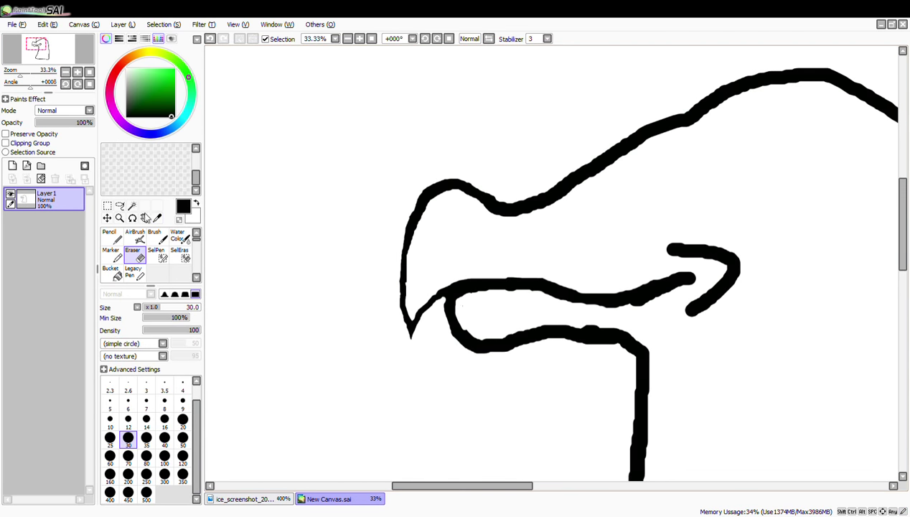
key(m)
mouse_move(438, 185)
mouse_down()
mouse_move(460, 157)
mouse_move(461, 185)
mouse_up()
scroll(616, 211, down, 3)
click(145, 218)
mouse_move(607, 255)
mouse_down()
mouse_move(379, 325)
mouse_move(406, 309)
mouse_up()
click(253, 499)
click(345, 498)
scroll(400, 209, up, 2)
click(251, 499)
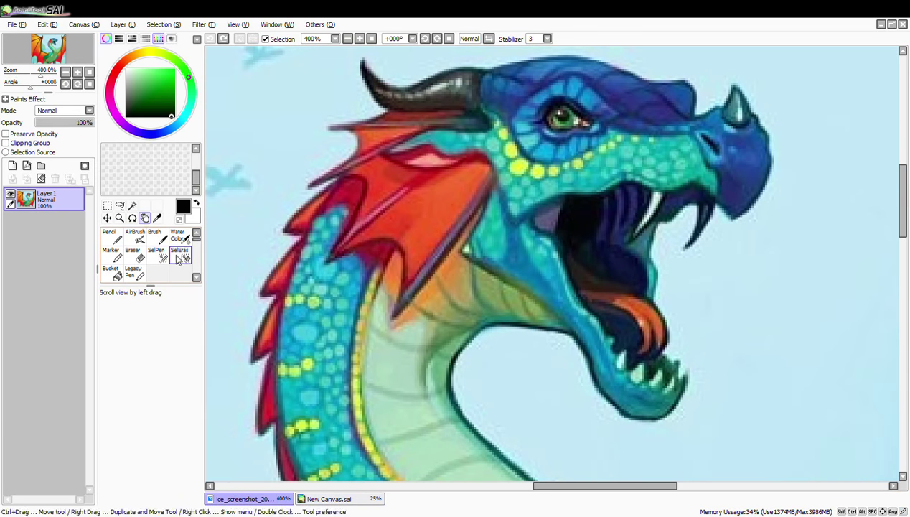
click(157, 218)
click(658, 107)
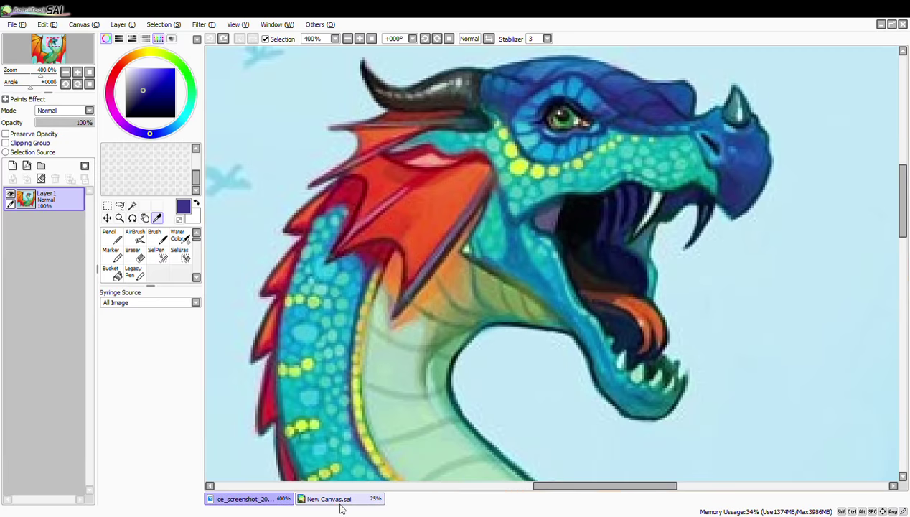
key(ctrl+Tab)
click(111, 253)
click(173, 121)
- Draw a small rounded brow bump on the head outline with the black Marker at size 60 and clean up its edges
click(128, 442)
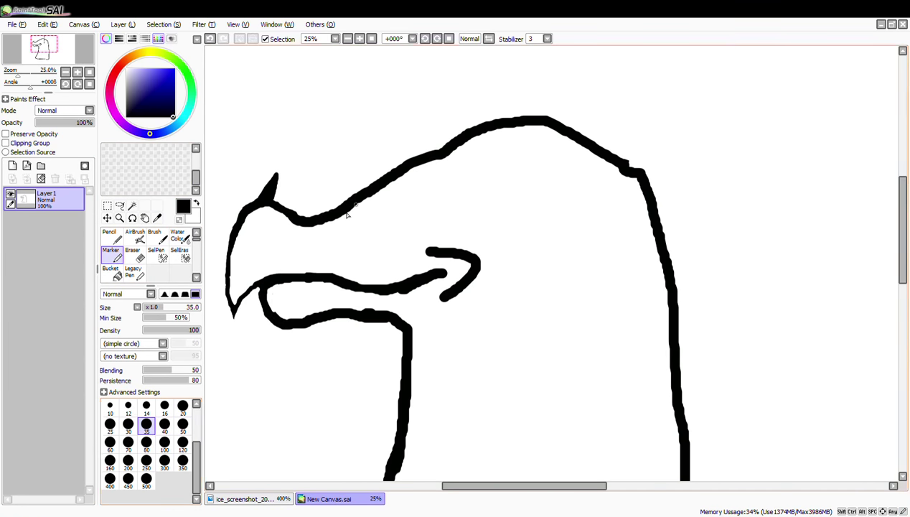
click(110, 442)
mouse_move(406, 159)
mouse_down()
mouse_move(418, 131)
mouse_move(444, 131)
mouse_up()
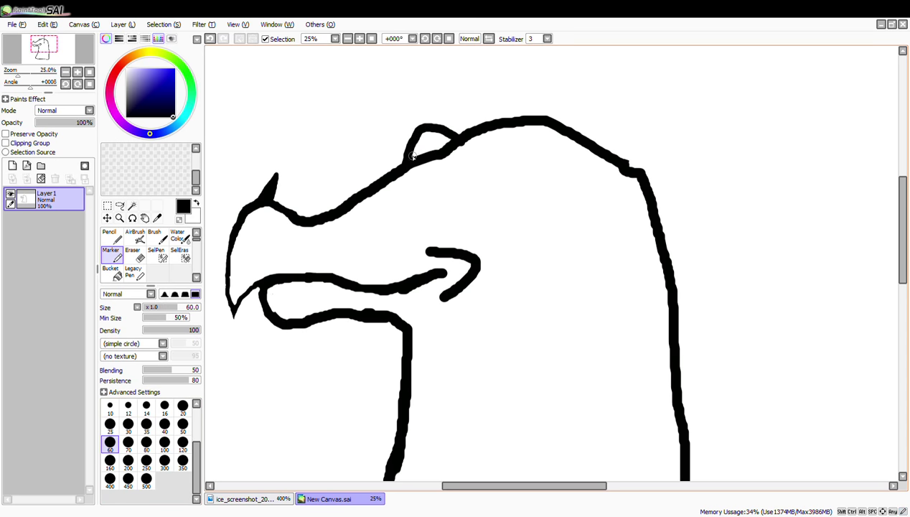
mouse_move(444, 127)
mouse_down()
mouse_move(414, 122)
mouse_move(401, 158)
mouse_up()
key(e)
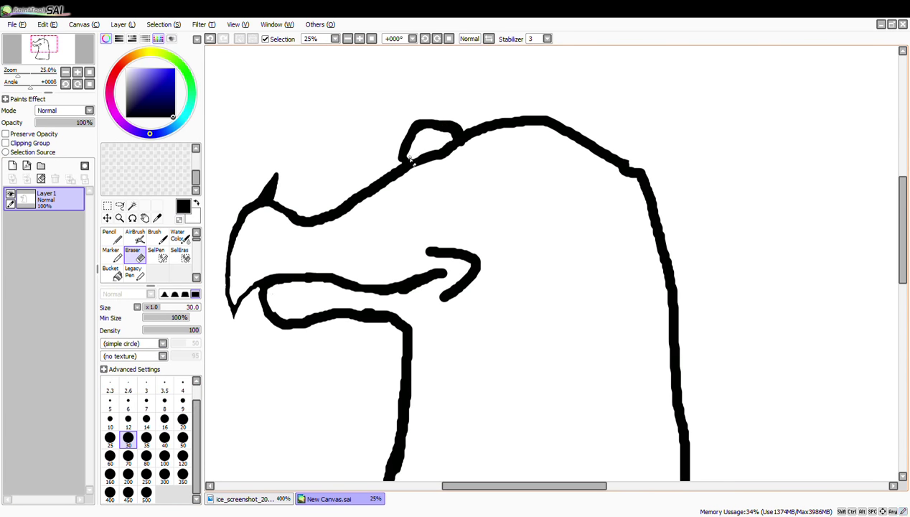
key(e)
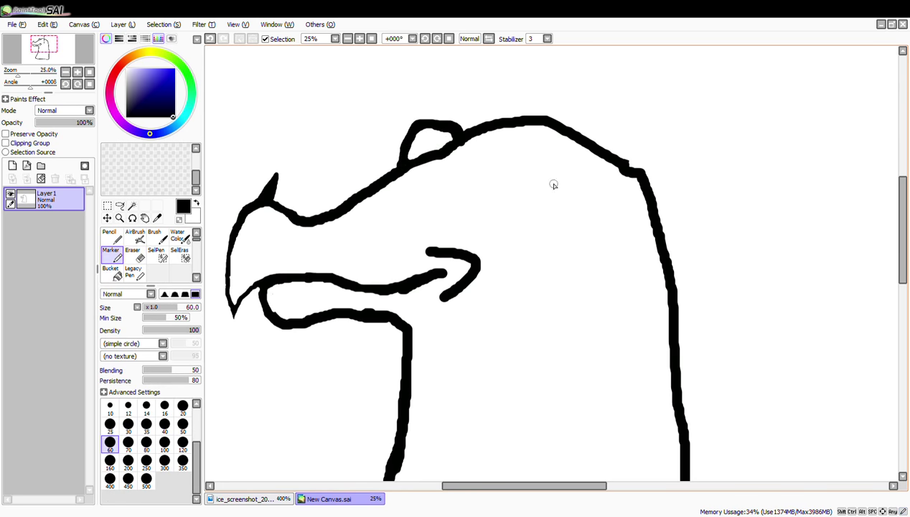
click(133, 255)
key(e)
drag(414, 120, 454, 131)
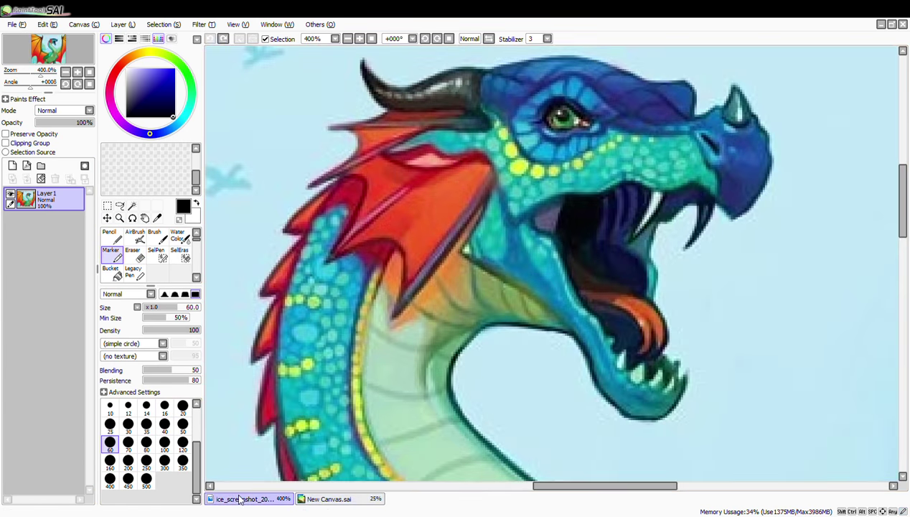
- Sample the dark blue from the reference dragon's snout and return to the sketch canvas
click(239, 495)
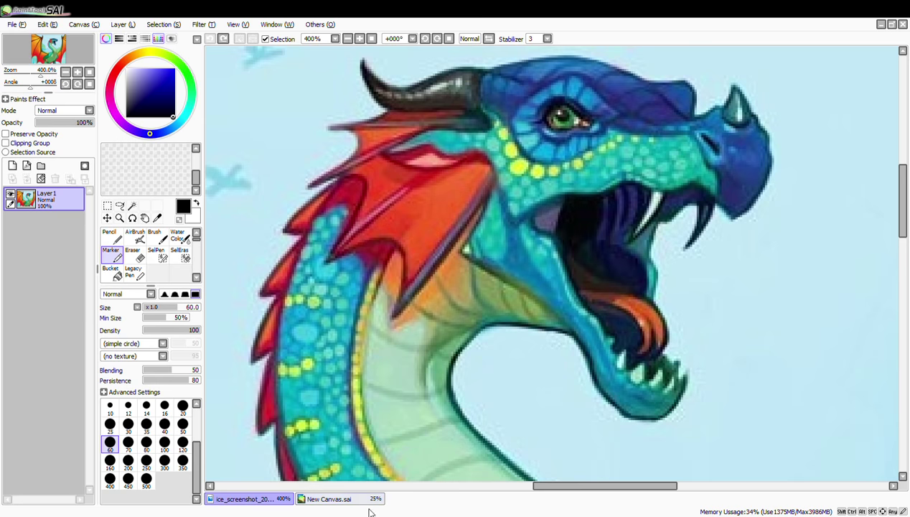
click(326, 498)
click(260, 499)
alt+click(752, 183)
click(331, 499)
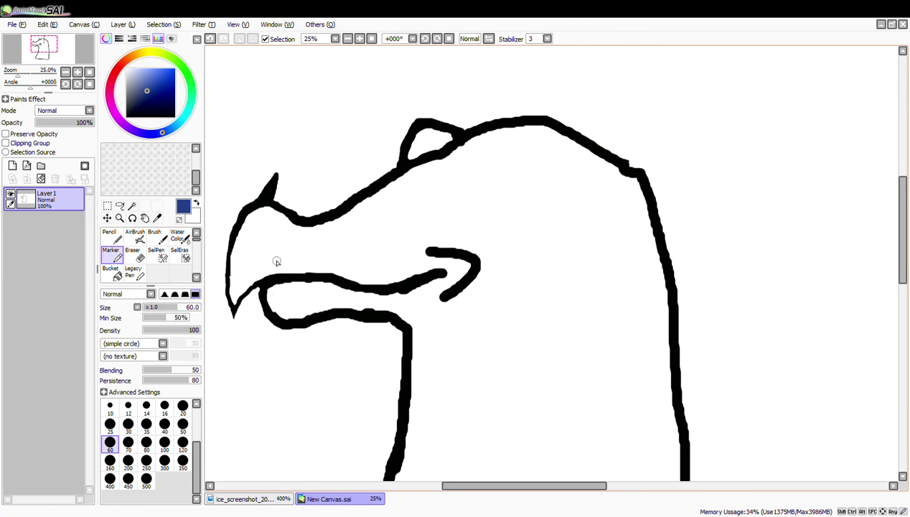
- Paint dark blue over the snout's outline with the size 60 Marker and restore the nose horn's base in black
mouse_move(230, 285)
mouse_down()
mouse_move(240, 226)
mouse_move(276, 210)
mouse_move(247, 216)
mouse_move(225, 250)
mouse_move(234, 301)
mouse_move(252, 282)
mouse_move(242, 276)
mouse_move(297, 273)
mouse_move(331, 216)
mouse_move(296, 215)
mouse_up()
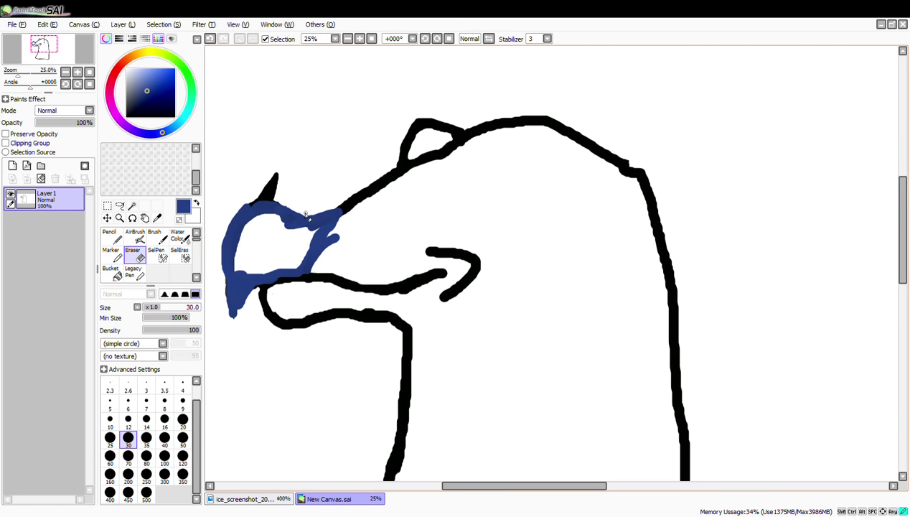
mouse_move(246, 238)
mouse_down()
mouse_move(258, 219)
mouse_move(232, 251)
mouse_move(251, 236)
mouse_move(236, 262)
mouse_move(274, 223)
mouse_move(255, 208)
mouse_up()
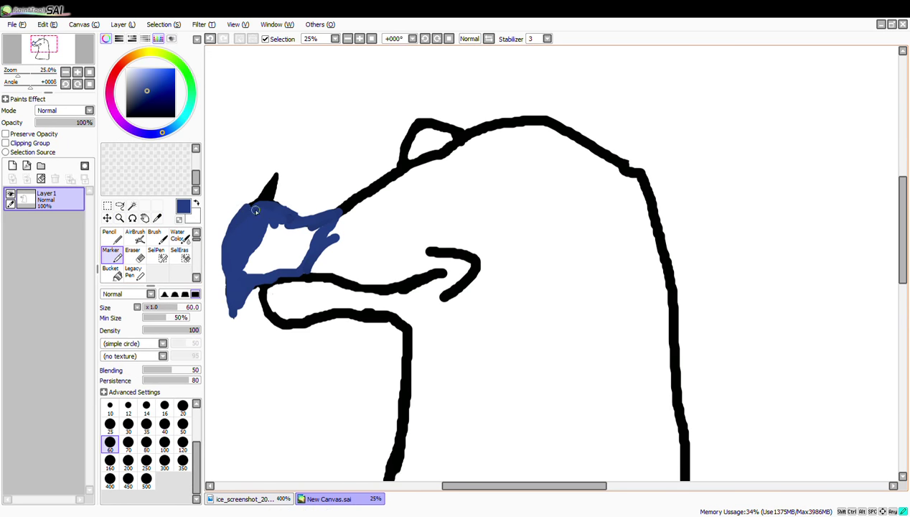
click(174, 116)
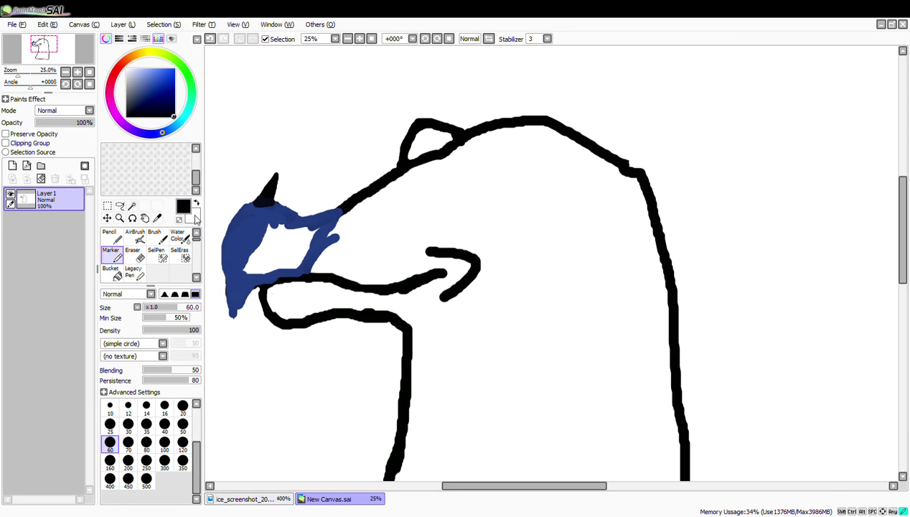
click(196, 203)
- Sample dark blue from the reference dragon's snout again and fill the remaining white area inside the snout with the Marker
click(257, 502)
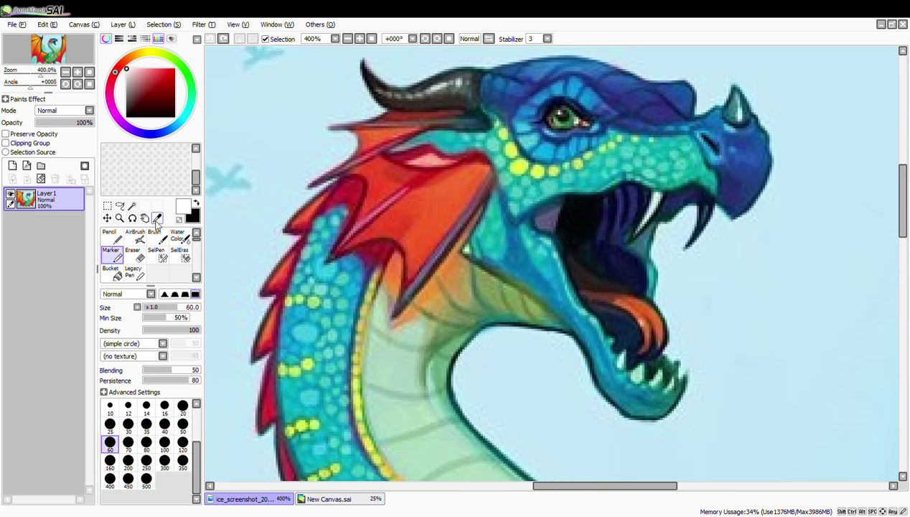
click(157, 217)
click(737, 175)
click(341, 498)
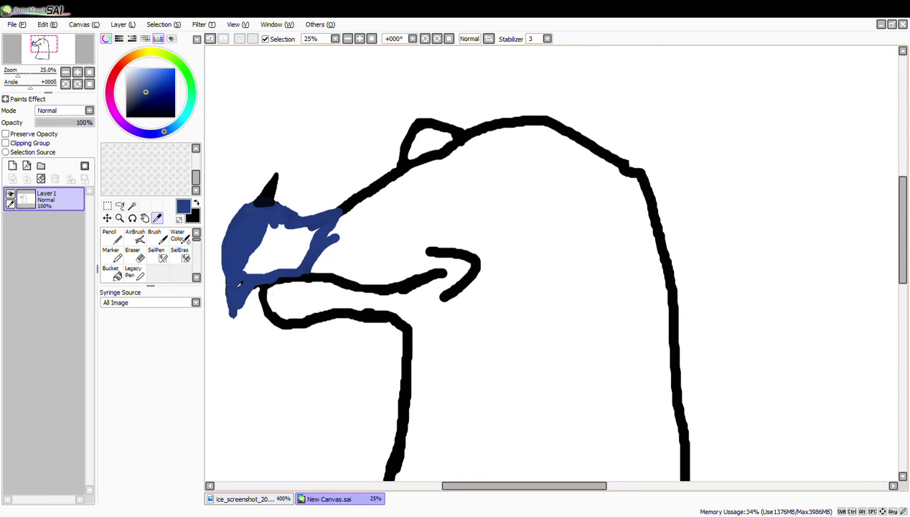
click(110, 252)
drag(251, 259, 261, 230)
mouse_move(246, 273)
mouse_down()
mouse_move(287, 230)
mouse_move(281, 254)
mouse_up()
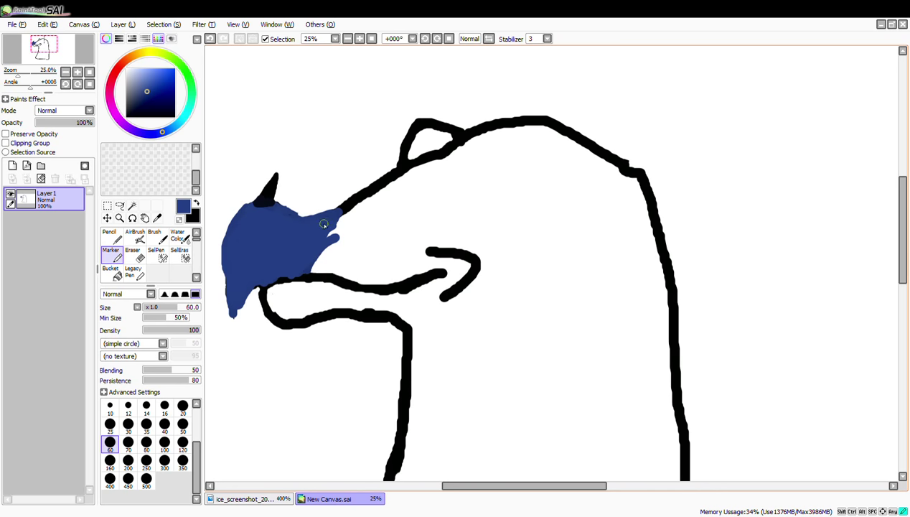
- Extend the blue from the snout onto the forehead, retrace the upper lip line in black, and undo the stray mark
mouse_move(336, 230)
mouse_down()
mouse_move(347, 203)
mouse_move(451, 154)
mouse_move(349, 211)
mouse_move(337, 233)
mouse_move(382, 212)
mouse_up()
key(e)
click(114, 253)
click(172, 115)
drag(262, 284, 310, 275)
click(291, 242)
click(48, 25)
click(50, 36)
- Resample the snout's blue from the canvas, spread it along the forehead to the brow bump, and undo the stray straight stroke
click(134, 256)
click(113, 255)
click(157, 218)
alt+click(324, 268)
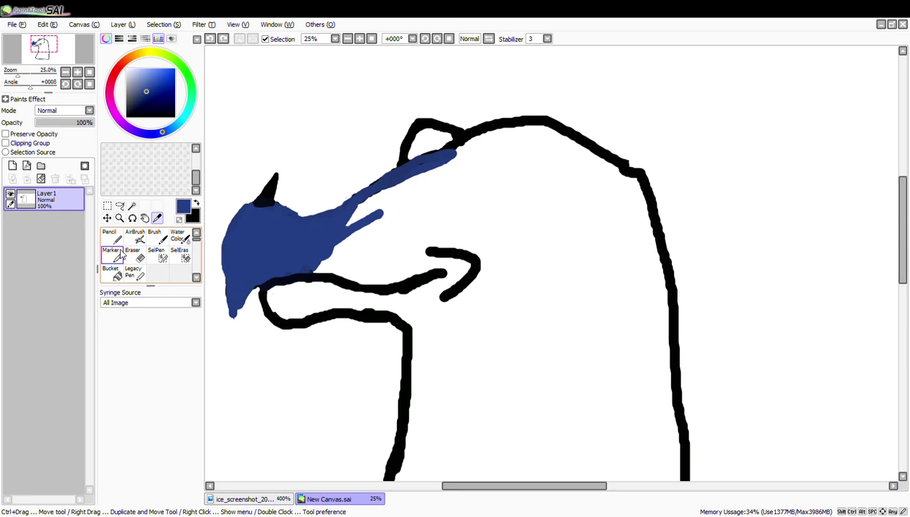
mouse_move(315, 265)
mouse_down()
mouse_move(369, 229)
mouse_move(358, 212)
mouse_move(413, 188)
mouse_move(387, 201)
mouse_move(393, 185)
mouse_move(423, 172)
mouse_move(419, 122)
mouse_move(405, 162)
mouse_move(621, 152)
mouse_up()
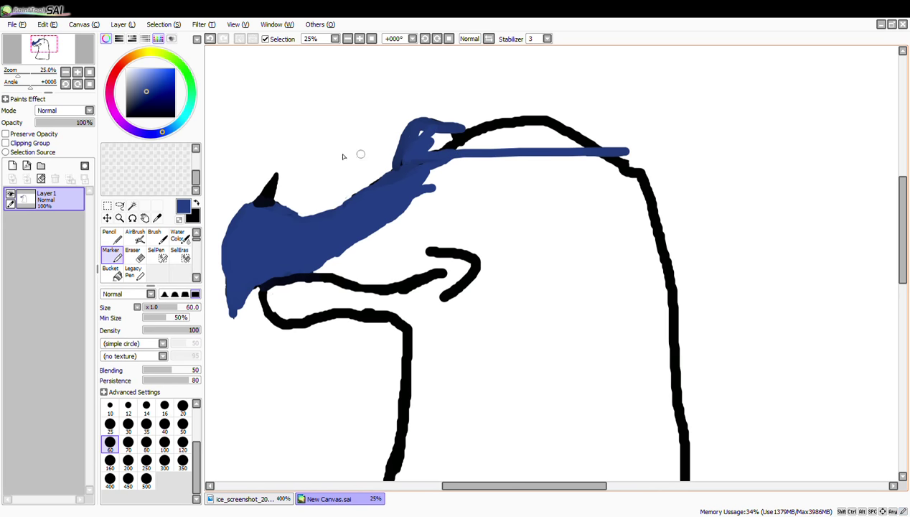
key(ctrl+z)
- Fill the brow bump and the top of the head with dark blue down to a curved lower border, checking the reference
mouse_move(408, 127)
mouse_down()
mouse_move(404, 155)
mouse_move(409, 135)
mouse_move(454, 123)
mouse_move(440, 156)
mouse_move(417, 145)
mouse_up()
mouse_move(420, 190)
mouse_down()
mouse_move(478, 139)
mouse_move(396, 215)
mouse_move(404, 222)
mouse_move(419, 199)
mouse_move(378, 229)
mouse_move(485, 182)
mouse_move(602, 188)
mouse_up()
click(244, 498)
click(342, 498)
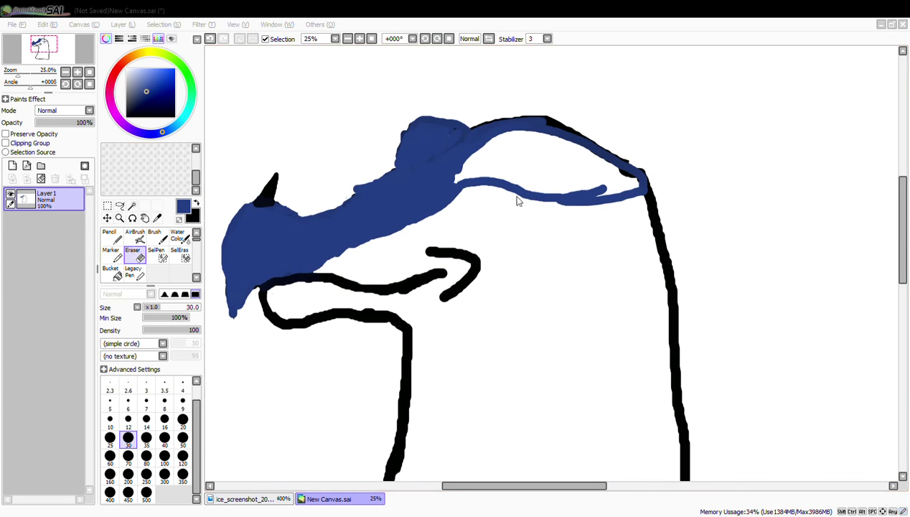
mouse_move(478, 174)
mouse_down()
mouse_move(467, 152)
mouse_move(474, 148)
mouse_move(473, 167)
mouse_move(488, 150)
mouse_move(568, 121)
mouse_move(578, 125)
mouse_move(564, 123)
mouse_move(521, 187)
mouse_move(604, 191)
mouse_move(548, 141)
mouse_move(602, 184)
mouse_move(626, 172)
mouse_move(565, 165)
mouse_move(603, 150)
mouse_move(625, 161)
mouse_up()
- Reshape the lower edge of the blue area above the eye using the size 30 Eraser and the size 60 Marker
click(133, 254)
click(112, 254)
click(134, 255)
mouse_move(432, 218)
mouse_down()
mouse_move(470, 188)
mouse_move(506, 199)
mouse_up()
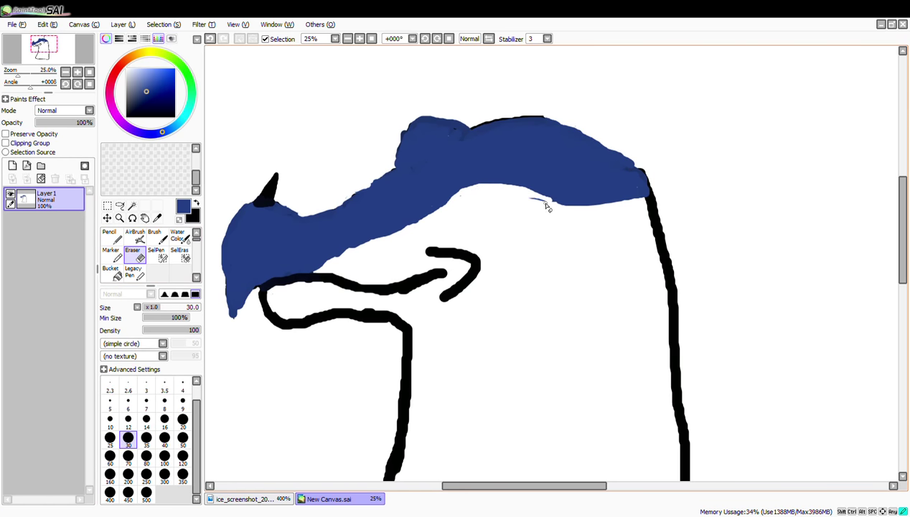
click(112, 256)
mouse_move(457, 189)
mouse_down()
mouse_move(489, 185)
mouse_move(579, 202)
mouse_move(513, 188)
mouse_up()
drag(449, 193, 374, 238)
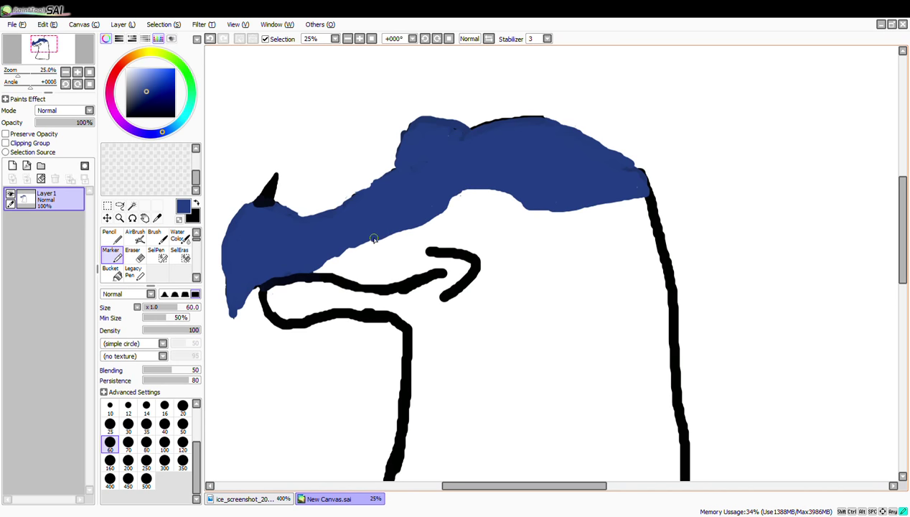
- Check the reference and erase the excess blue along the snout's lower edge above the upper lip
click(242, 497)
click(329, 498)
key(e)
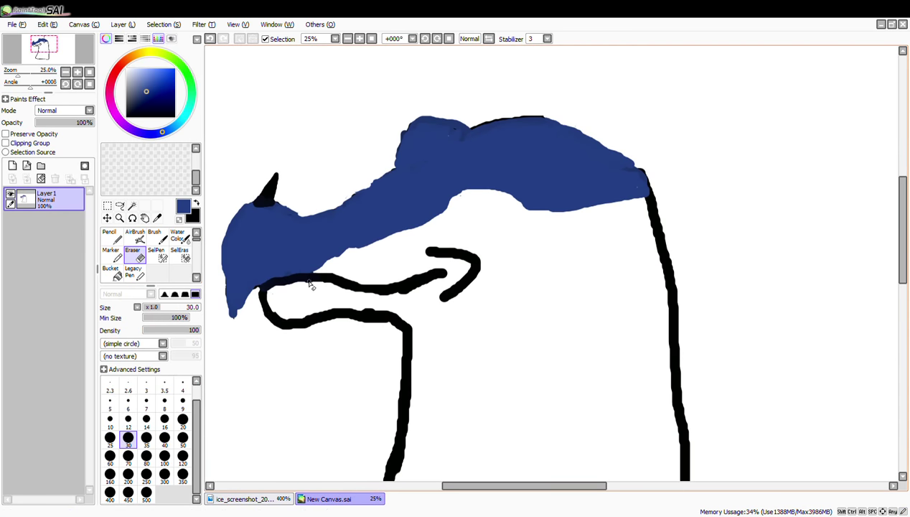
mouse_move(291, 278)
mouse_down()
mouse_move(322, 267)
mouse_move(302, 267)
mouse_move(399, 223)
mouse_move(434, 222)
mouse_move(418, 230)
mouse_move(432, 215)
mouse_move(413, 230)
mouse_move(366, 240)
mouse_move(396, 225)
mouse_move(364, 230)
mouse_move(323, 257)
mouse_up()
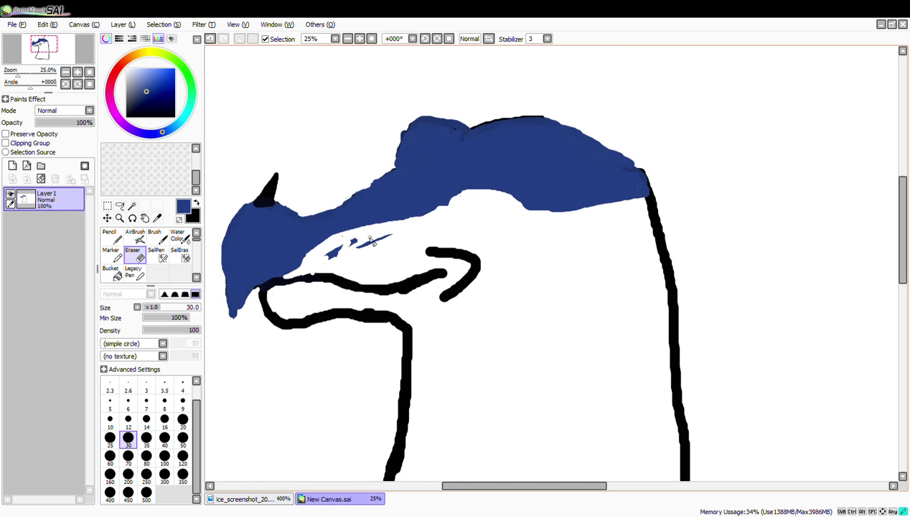
click(112, 254)
- Sample the near-black of the lip line and outline the blue snout, forehead and head top with the Marker at size 35
click(159, 217)
click(298, 289)
right_click(282, 281)
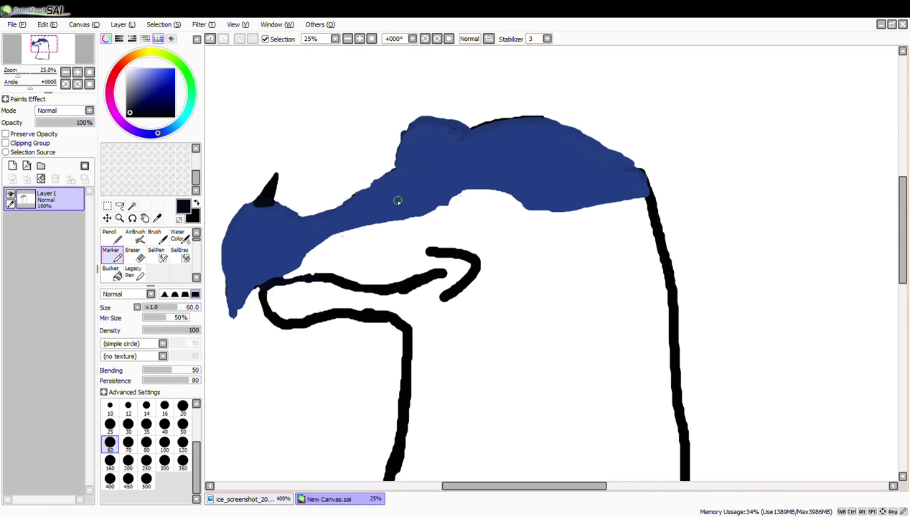
click(147, 406)
click(147, 424)
drag(470, 128, 320, 218)
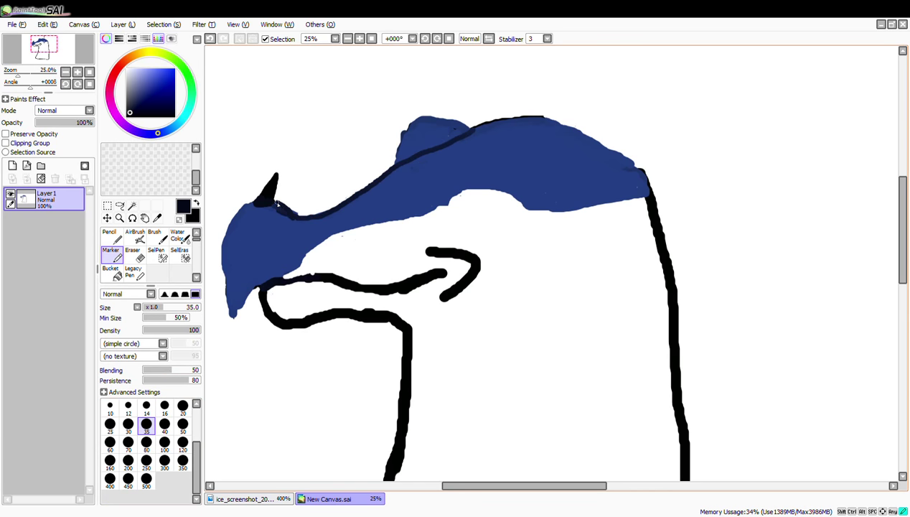
drag(229, 234, 231, 310)
mouse_move(449, 141)
mouse_down()
mouse_move(531, 122)
mouse_move(626, 160)
mouse_move(652, 200)
mouse_up()
mouse_move(245, 310)
mouse_down()
mouse_move(332, 236)
mouse_move(448, 206)
mouse_move(465, 188)
mouse_move(559, 207)
mouse_move(643, 201)
mouse_up()
key(ctrl+z)
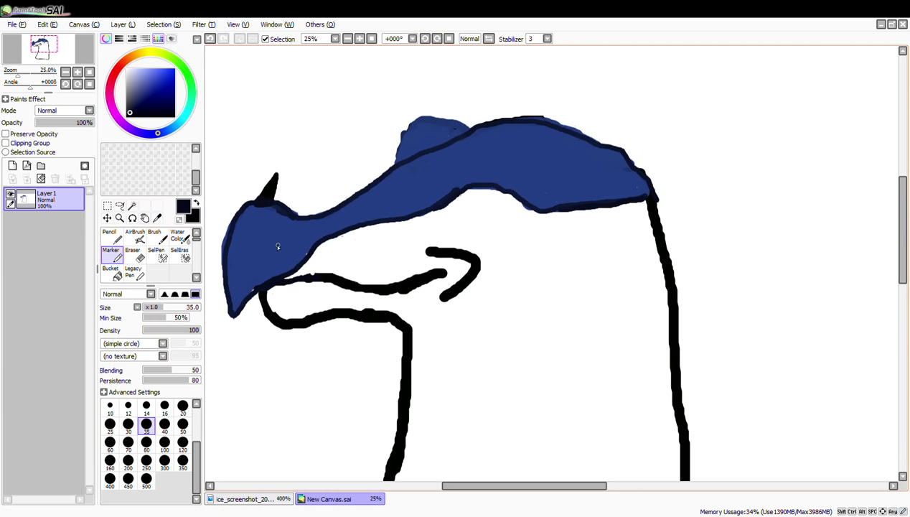
- Outline the brow bump in the sampled near-black and touch up the blue fill with the Marker at size 35
click(157, 218)
click(282, 244)
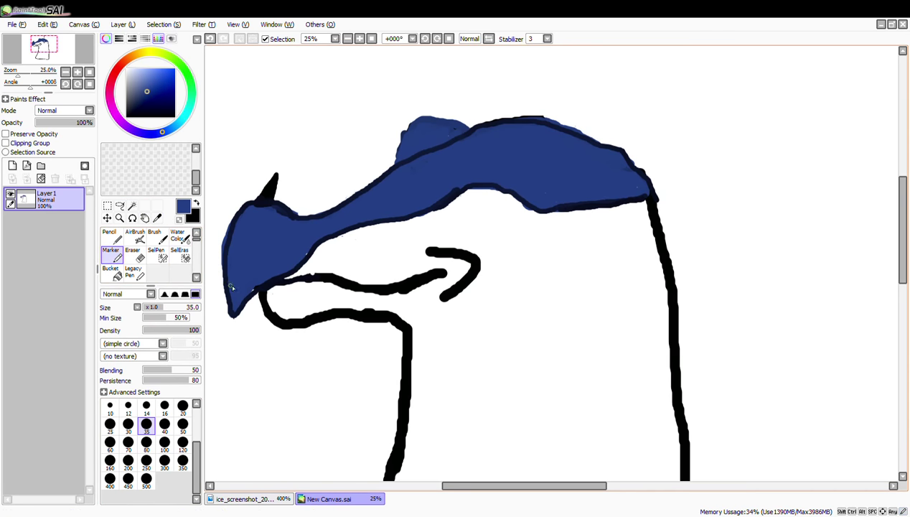
click(158, 218)
click(238, 215)
click(112, 254)
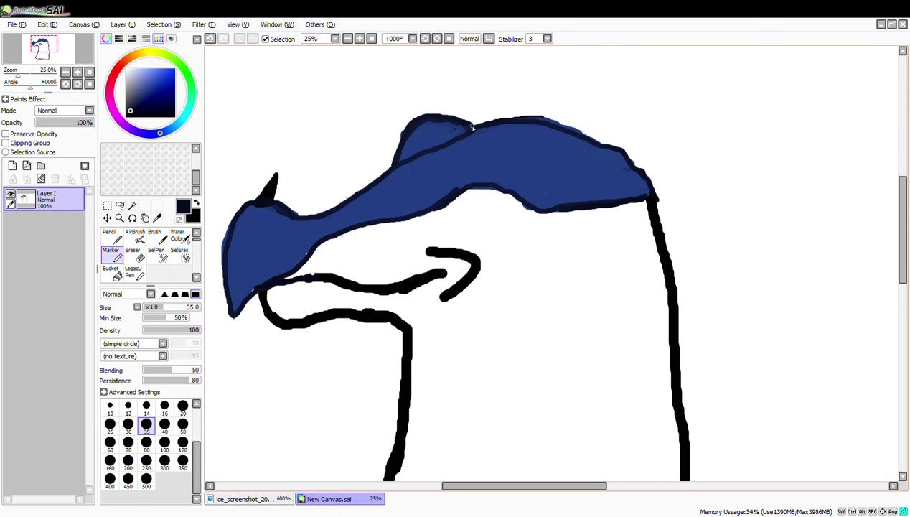
click(157, 218)
click(391, 170)
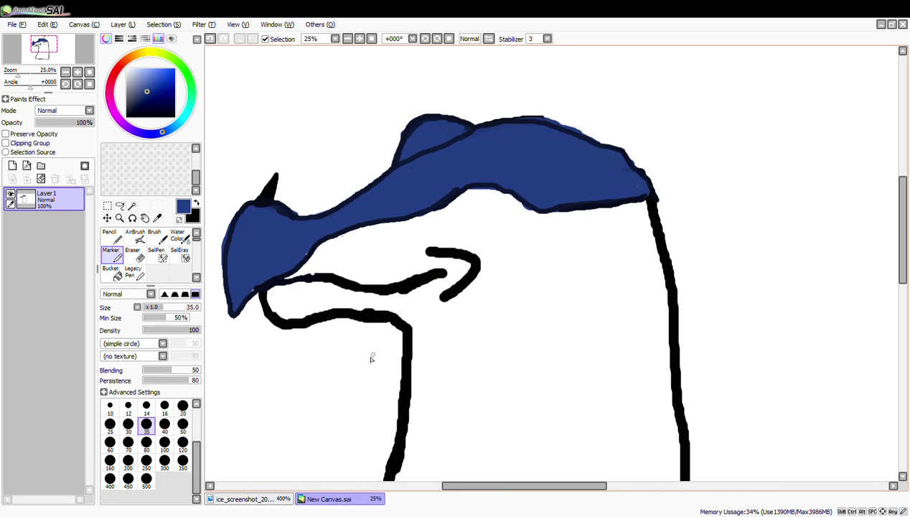
- Clean the snout's front edge and the blue area's lower edge with the Eraser, and retrace that lower edge in black
key(e)
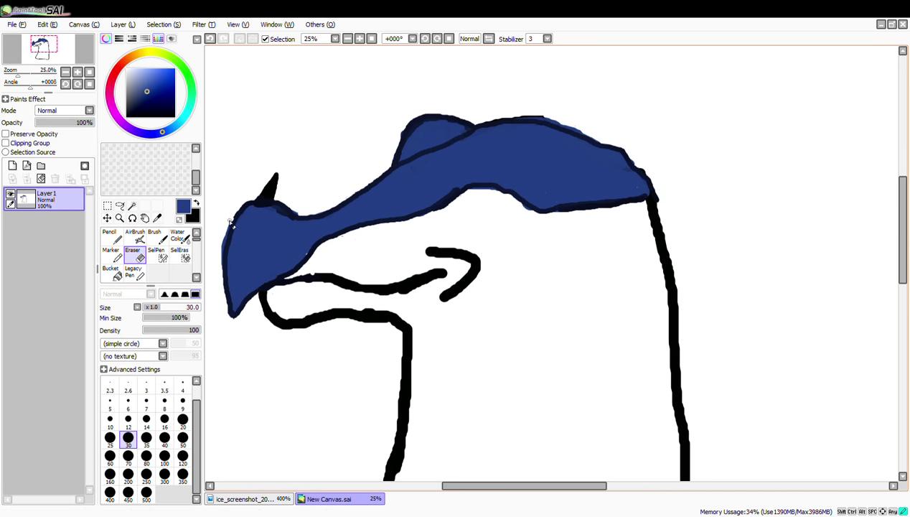
click(111, 238)
click(112, 255)
mouse_move(543, 205)
mouse_down()
mouse_move(571, 207)
mouse_move(571, 222)
mouse_move(567, 209)
mouse_up()
click(134, 254)
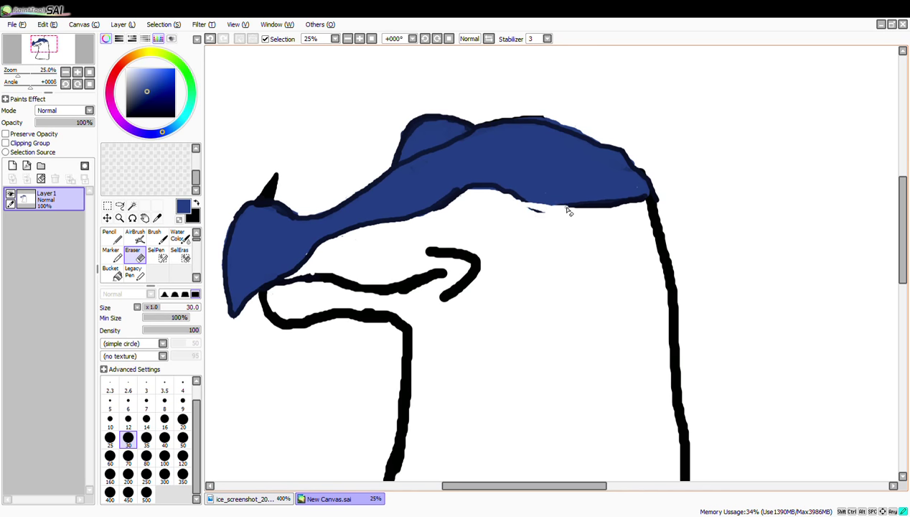
key(e)
click(193, 213)
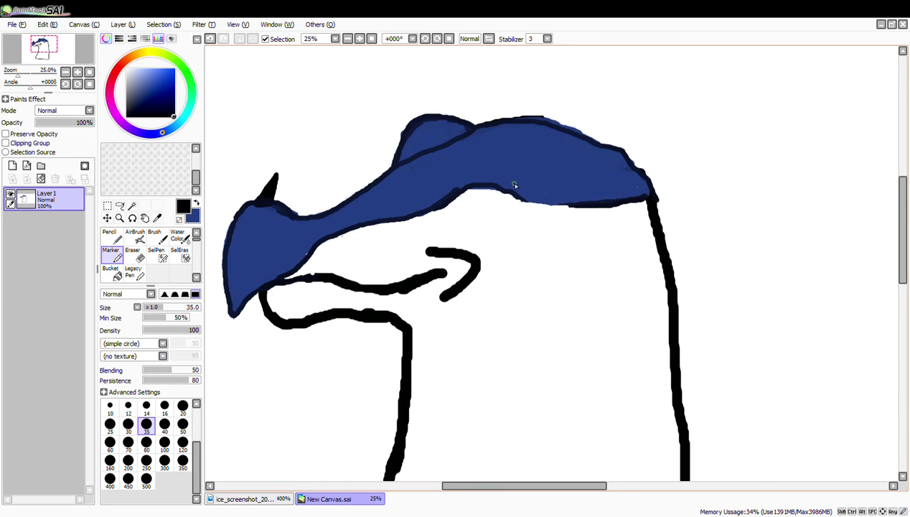
key(x)
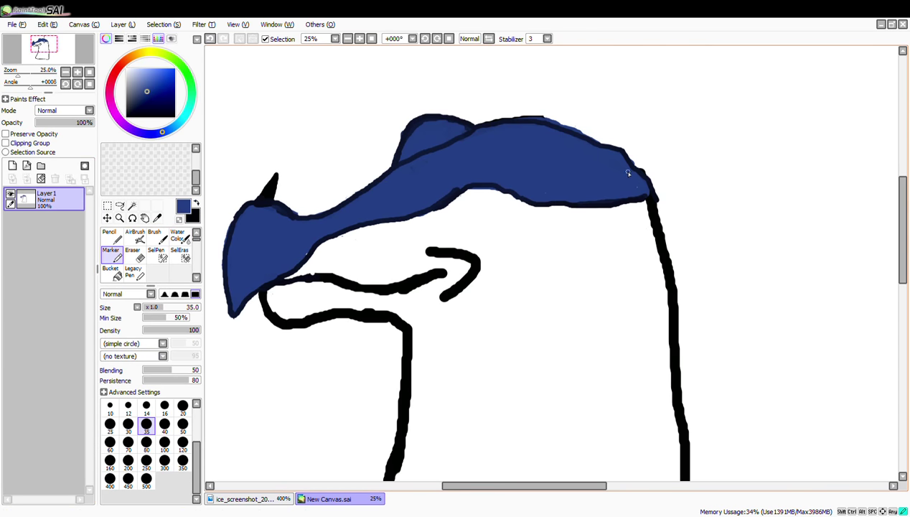
key(e)
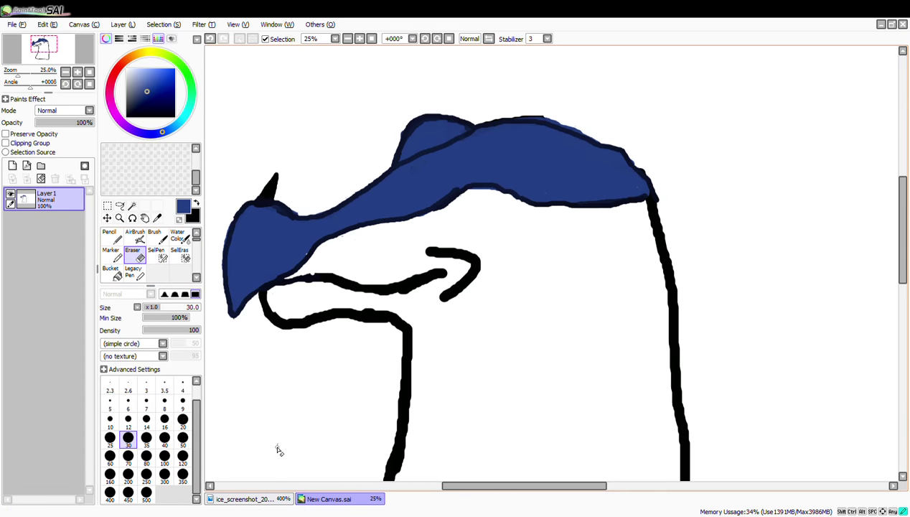
- Sample the light blue above the reference dragon's eye and draw a black eye socket with an inner eye outline below the brow
click(290, 500)
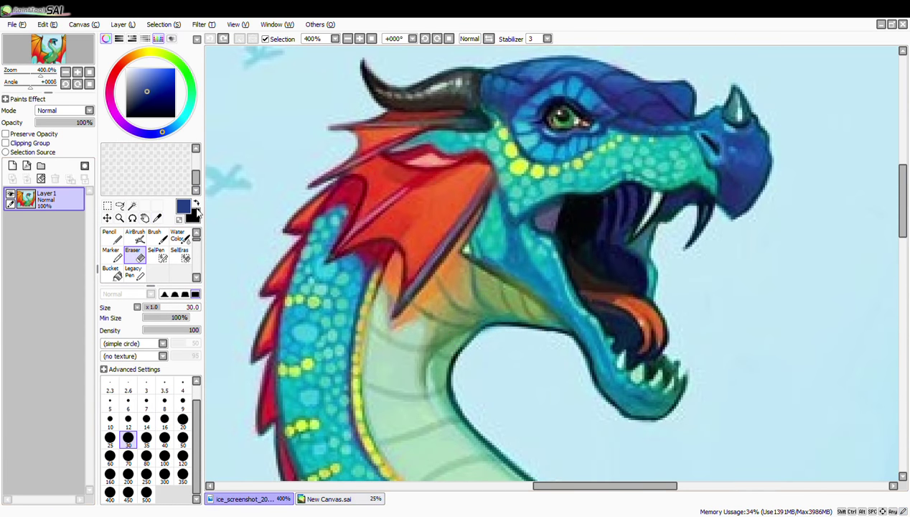
click(157, 217)
click(587, 105)
click(334, 499)
click(110, 255)
click(197, 203)
drag(434, 213, 513, 218)
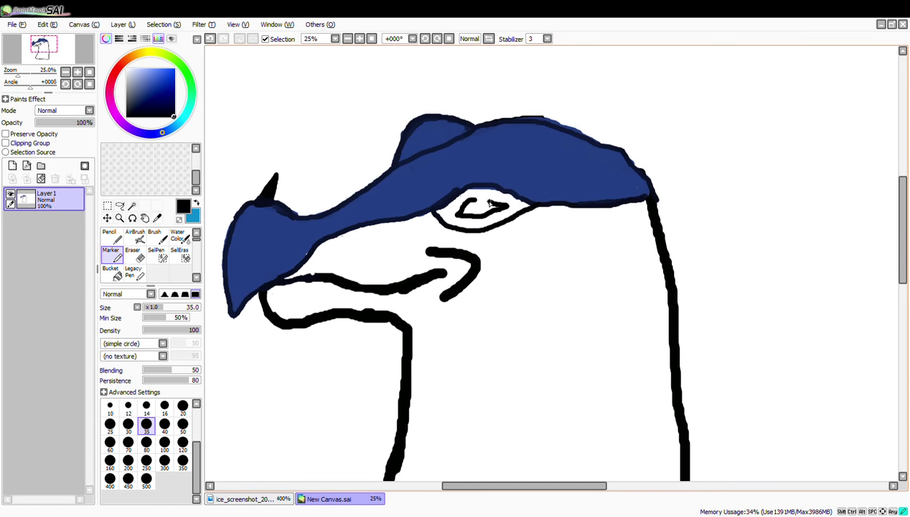
- Sample green from the reference dragon's eye, paint the iris with the Marker, and add black for the pupil
click(244, 499)
key(alt)
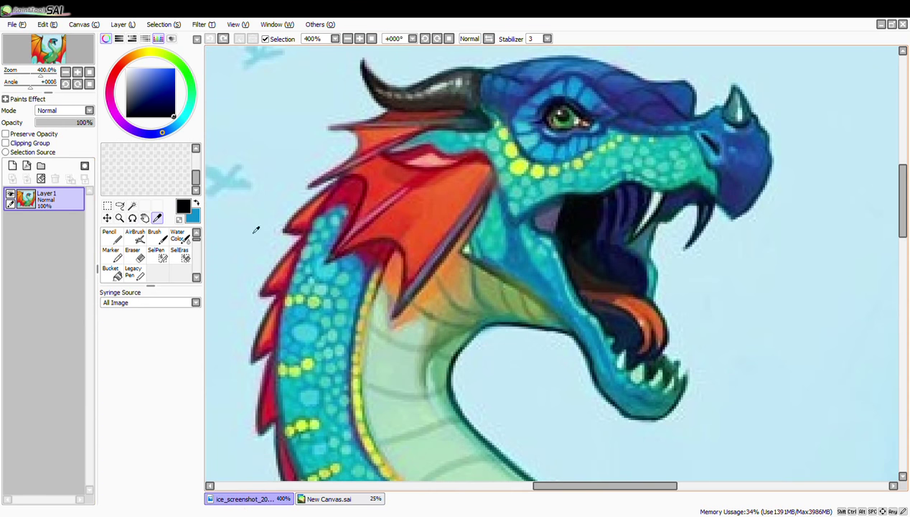
click(571, 127)
click(327, 499)
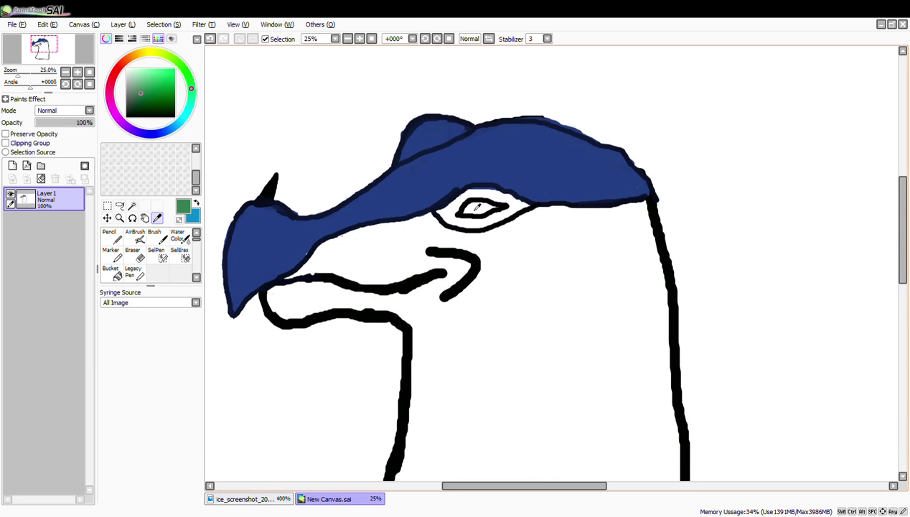
key(alt)
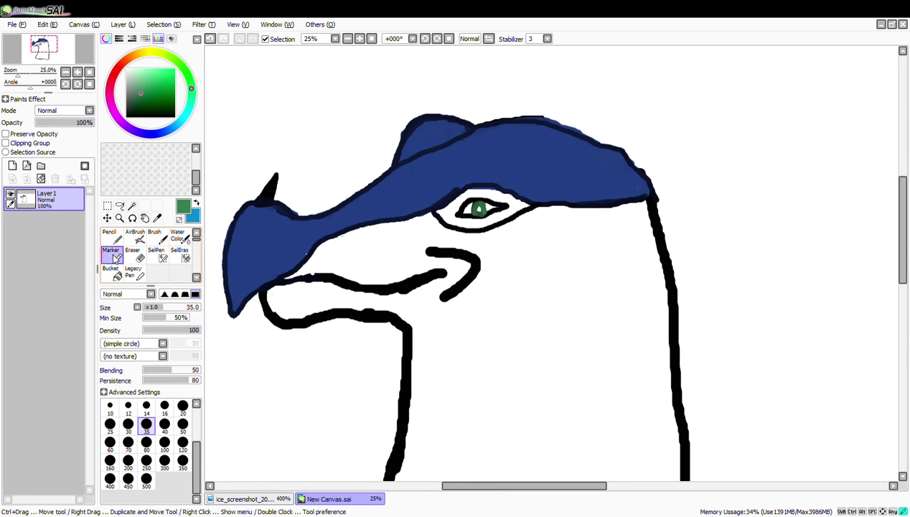
click(197, 203)
click(172, 115)
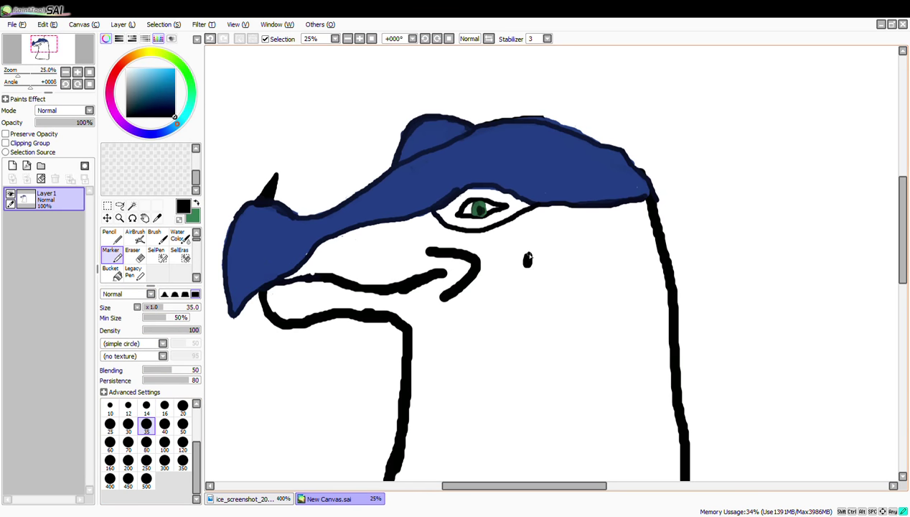
- Erase the inner eye, redraw it in black as a rounder outline with a small pupil, and switch back to green
key(e)
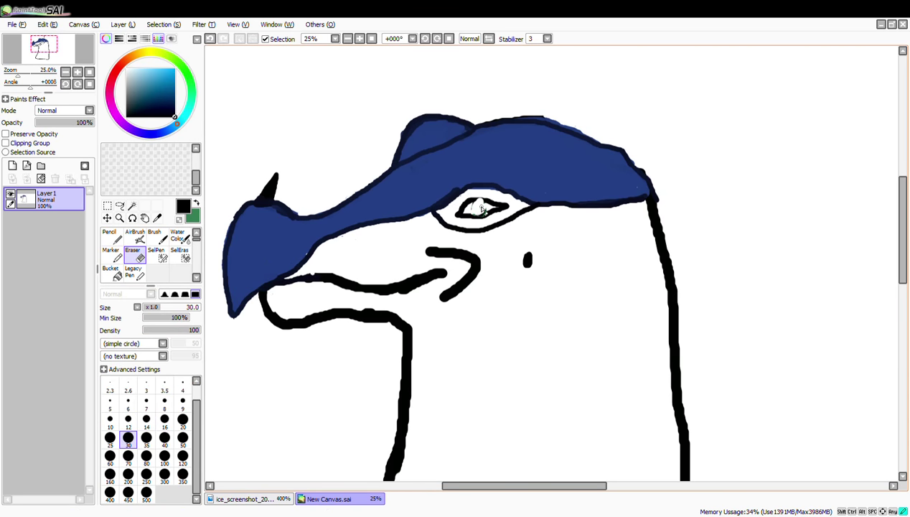
click(107, 253)
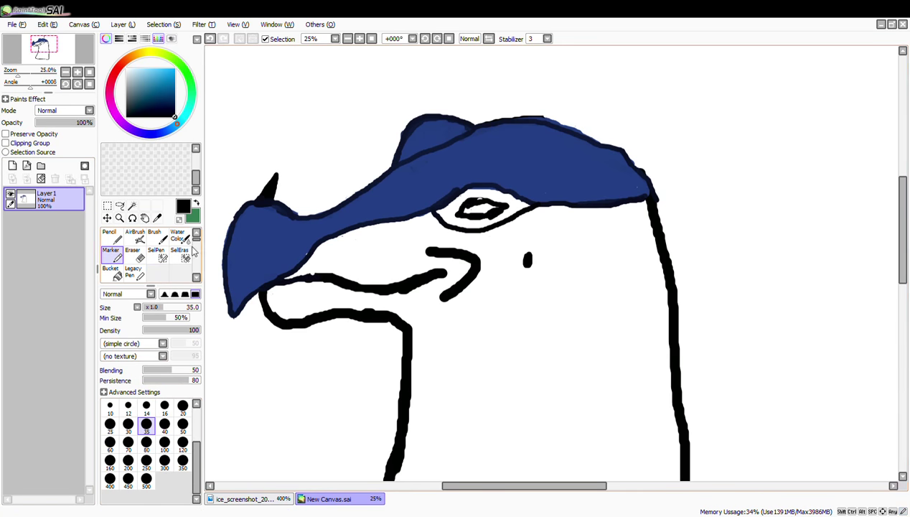
key(e)
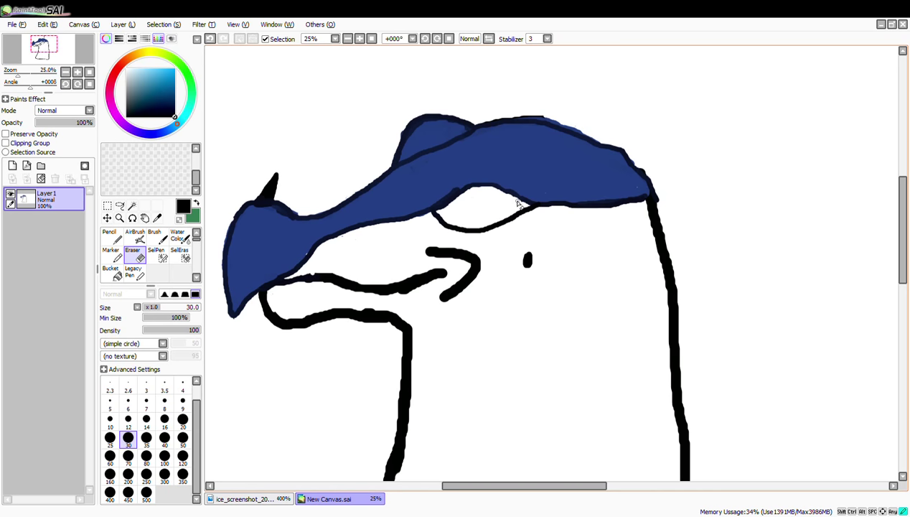
click(113, 255)
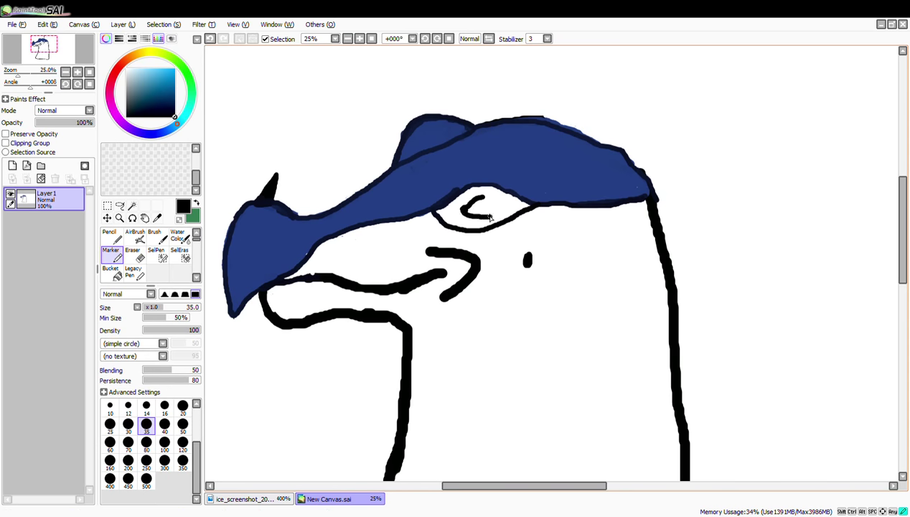
click(197, 204)
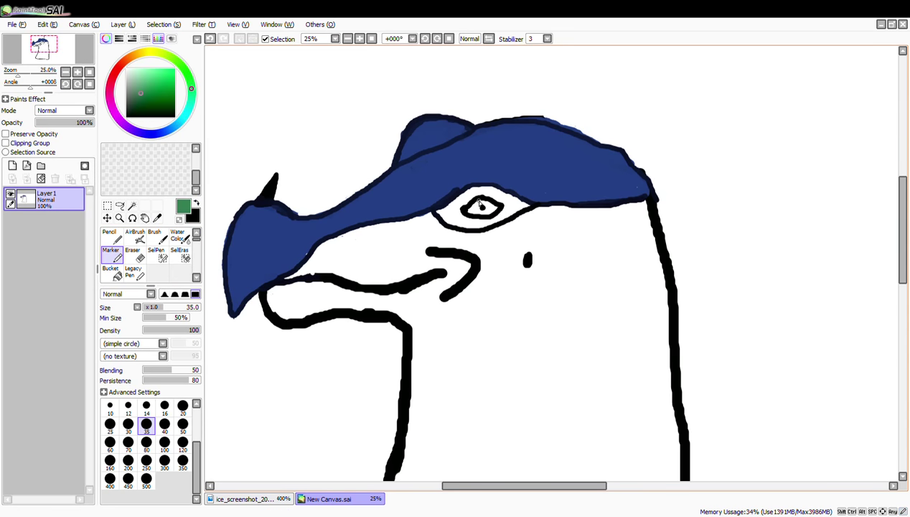
- Paint a black pupil on the green iris and fill out the green around it with a smaller brush
click(198, 205)
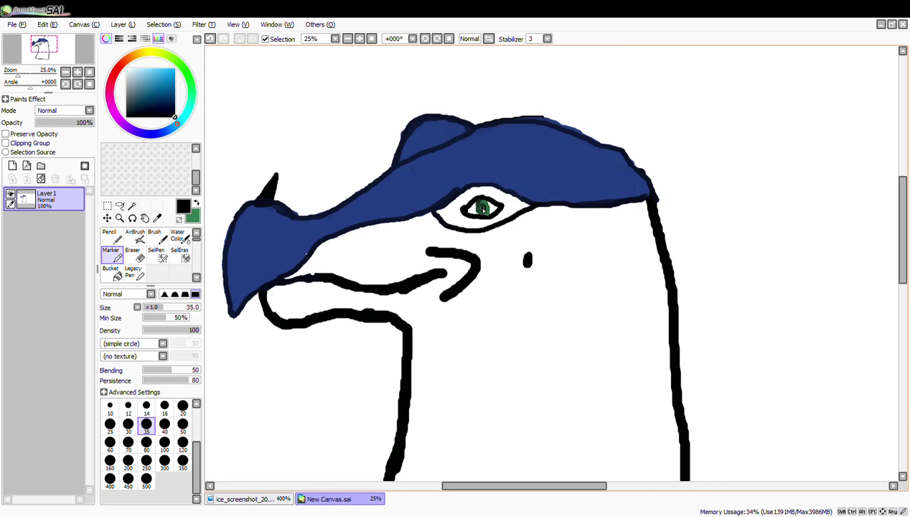
key(e)
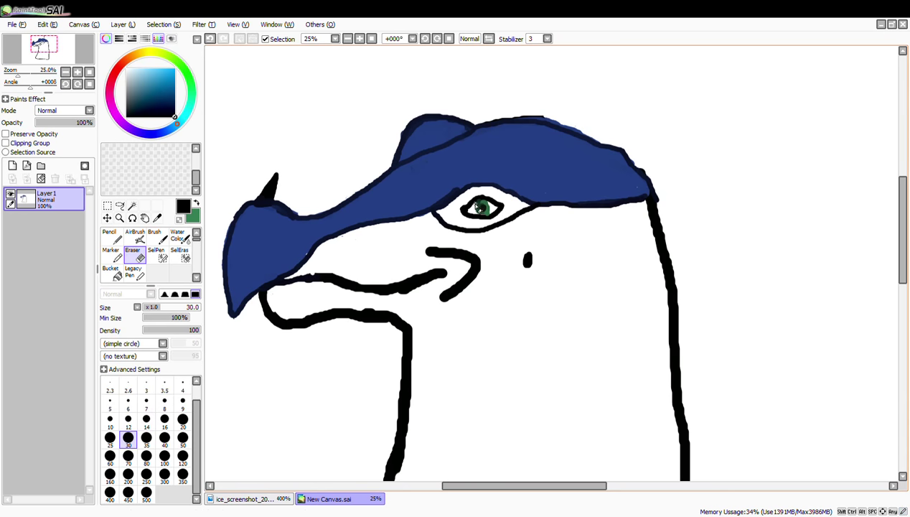
scroll(478, 206, up, 6)
click(147, 402)
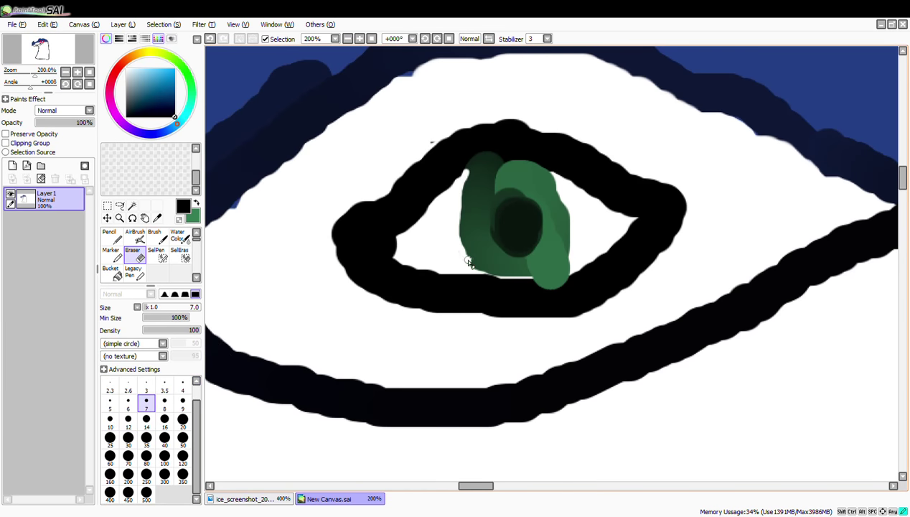
mouse_move(551, 172)
mouse_down()
mouse_move(569, 219)
mouse_move(564, 266)
mouse_move(542, 283)
mouse_move(570, 272)
mouse_move(553, 287)
mouse_up()
key(e)
mouse_move(498, 203)
mouse_down()
mouse_move(493, 228)
mouse_move(552, 192)
mouse_move(525, 262)
mouse_move(555, 250)
mouse_move(542, 197)
mouse_move(469, 237)
mouse_move(518, 142)
mouse_move(466, 194)
mouse_move(474, 187)
mouse_move(467, 237)
mouse_move(505, 258)
mouse_move(534, 220)
mouse_move(504, 173)
mouse_move(462, 229)
mouse_up()
key(x)
key(bracketleft)
key(bracketleft)
key(bracketleft)
key(bracketleft)
key(bracketleft)
- Trim the iris's outer edges with the size 7 Eraser to leave a narrower oval
click(134, 255)
drag(481, 160, 464, 191)
drag(461, 248, 464, 259)
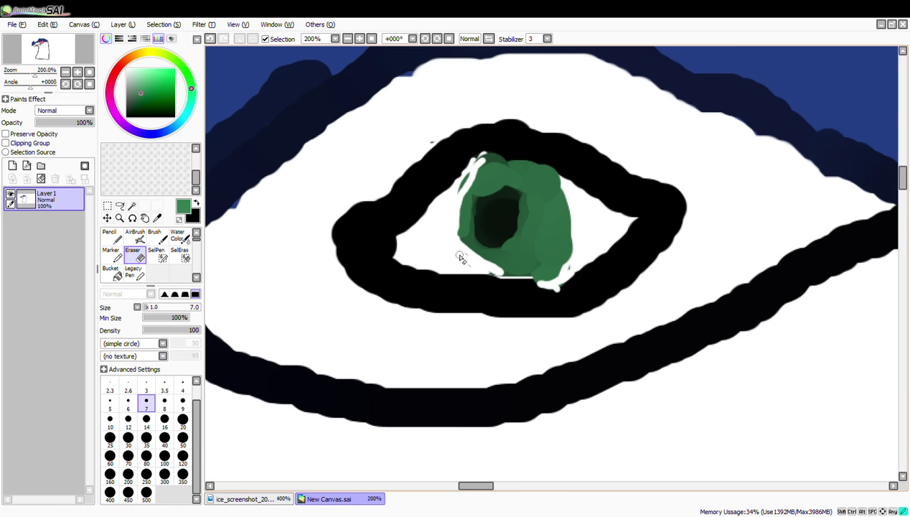
drag(539, 165, 562, 249)
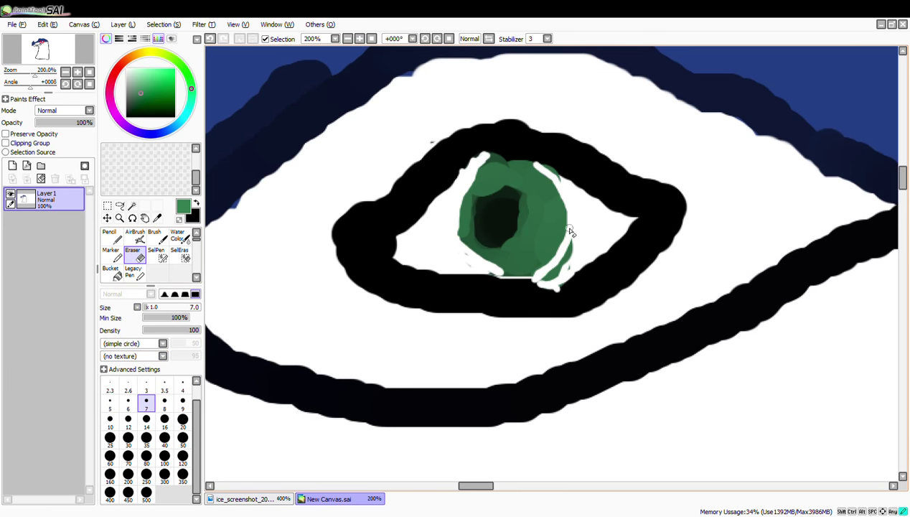
mouse_move(480, 171)
mouse_down()
mouse_move(499, 156)
mouse_move(545, 187)
mouse_move(554, 241)
mouse_move(529, 278)
mouse_move(552, 276)
mouse_move(574, 233)
mouse_move(552, 269)
mouse_move(584, 256)
mouse_move(560, 204)
mouse_up()
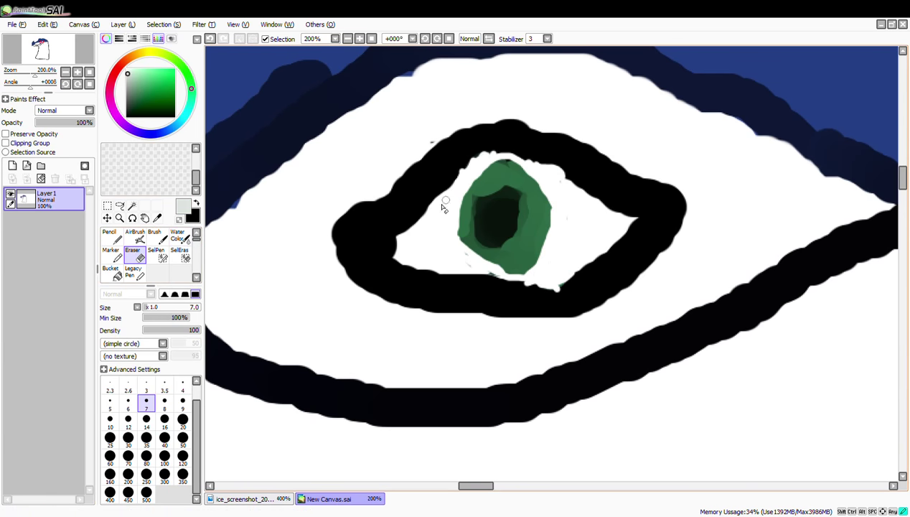
- Paint the eyeball around the iris light grey with the Marker
click(113, 255)
mouse_move(446, 211)
mouse_down()
mouse_move(433, 215)
mouse_move(414, 264)
mouse_move(590, 233)
mouse_move(470, 170)
mouse_move(439, 215)
mouse_move(445, 255)
mouse_move(466, 256)
mouse_move(538, 212)
mouse_move(495, 160)
mouse_move(461, 262)
mouse_move(563, 225)
mouse_move(569, 245)
mouse_up()
click(135, 255)
click(113, 255)
- Darken the pupil with black and outline the iris with green sampled from it
click(197, 203)
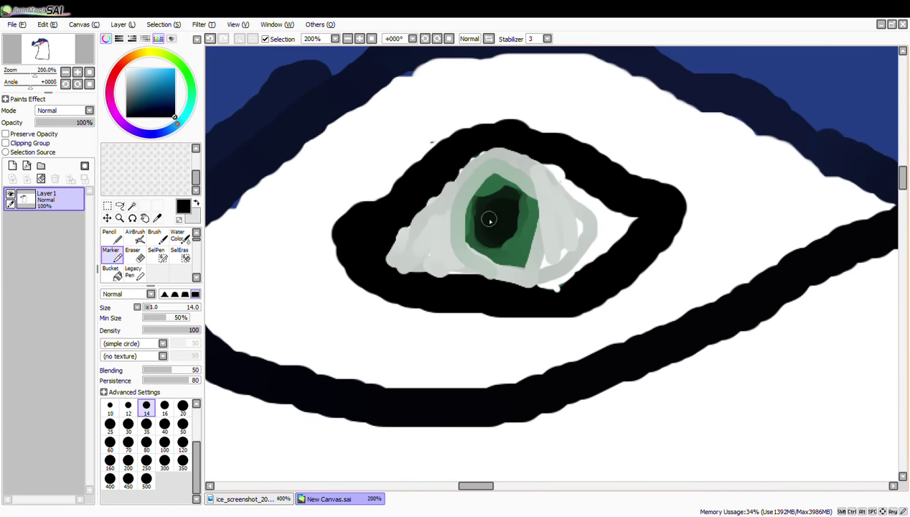
click(157, 218)
click(495, 182)
click(113, 255)
mouse_move(489, 178)
mouse_down()
mouse_move(469, 211)
mouse_move(486, 249)
mouse_move(500, 190)
mouse_move(520, 199)
mouse_move(517, 239)
mouse_up()
drag(481, 159, 467, 185)
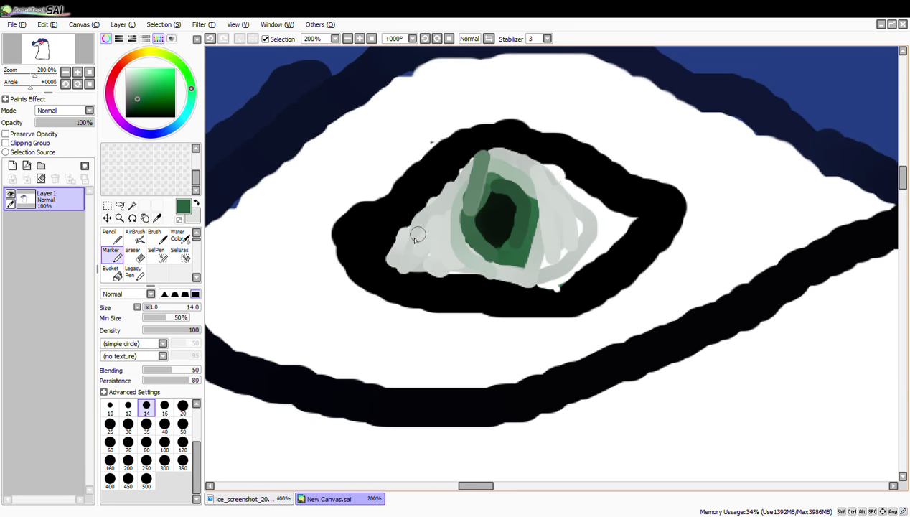
mouse_move(487, 154)
mouse_down()
mouse_move(527, 192)
mouse_move(527, 285)
mouse_move(495, 260)
mouse_up()
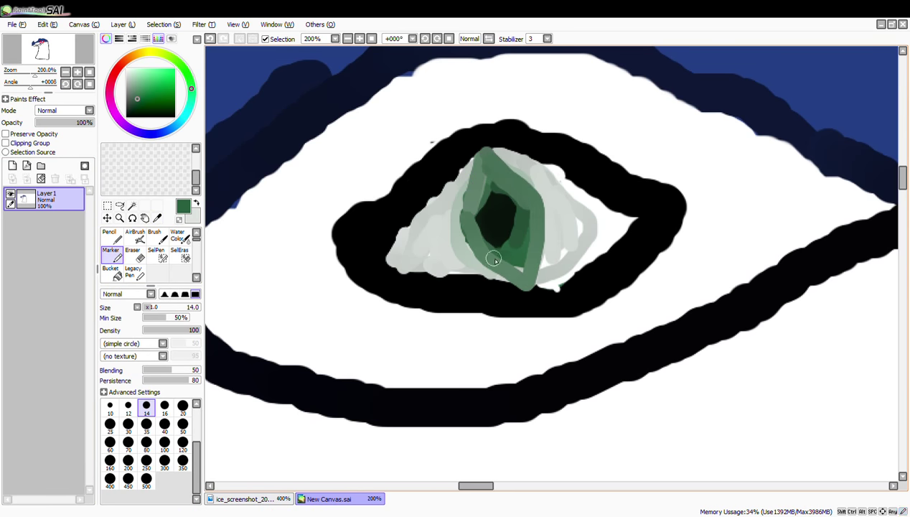
- Fill the eyeball between the iris and the rear corner of the eye with light grey
click(196, 204)
mouse_move(553, 275)
mouse_down()
mouse_move(587, 232)
mouse_move(575, 264)
mouse_move(608, 244)
mouse_move(579, 222)
mouse_move(578, 191)
mouse_move(575, 216)
mouse_up()
scroll(575, 216, up, 3)
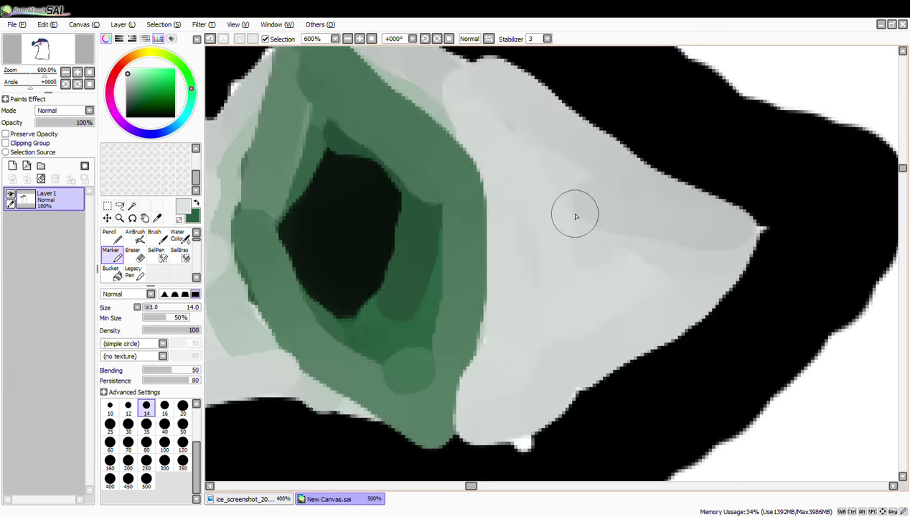
scroll(575, 216, down, 4)
scroll(486, 184, up, 3)
- Erase the iris, the pupil and part of the grey around them
key(e)
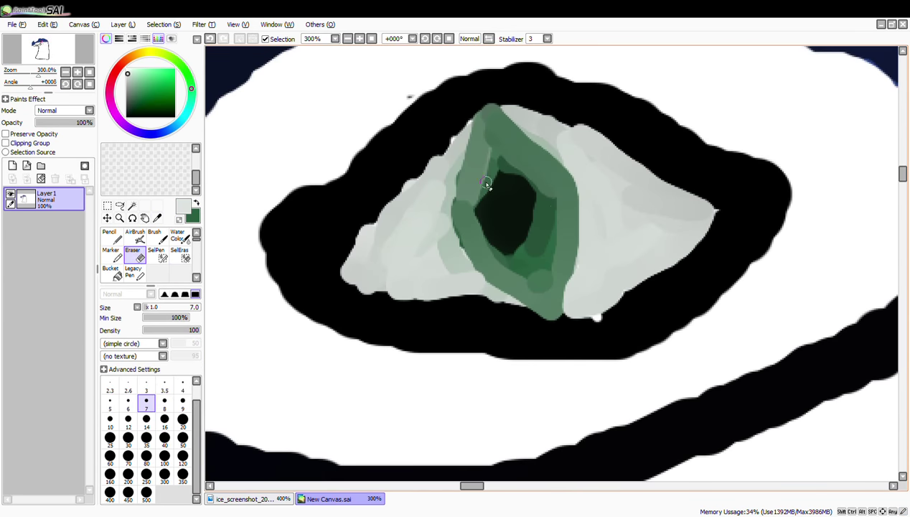
mouse_move(477, 143)
mouse_down()
mouse_move(431, 185)
mouse_move(451, 209)
mouse_move(474, 119)
mouse_move(509, 114)
mouse_move(459, 244)
mouse_move(518, 170)
mouse_move(502, 237)
mouse_move(481, 252)
mouse_move(465, 296)
mouse_move(552, 197)
mouse_move(538, 266)
mouse_move(447, 211)
mouse_move(518, 298)
mouse_move(553, 312)
mouse_move(570, 233)
mouse_move(553, 223)
mouse_move(519, 262)
mouse_up()
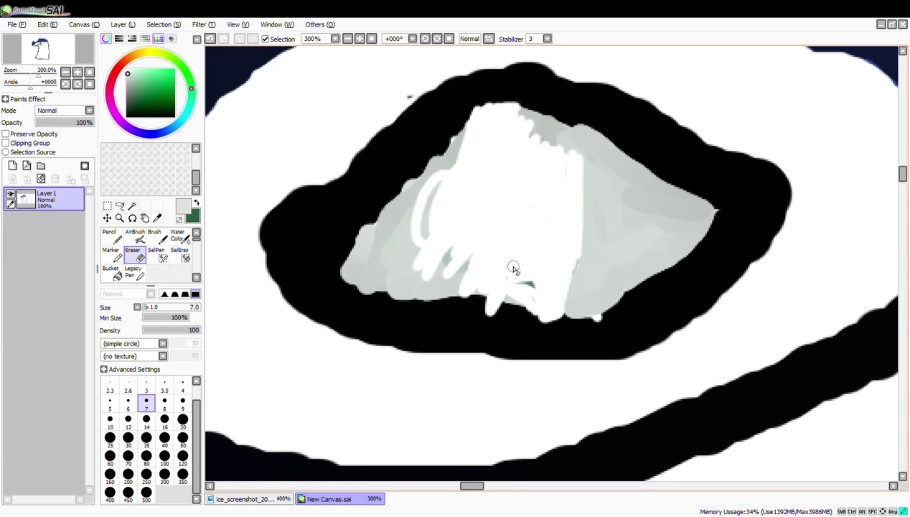
click(113, 255)
click(135, 256)
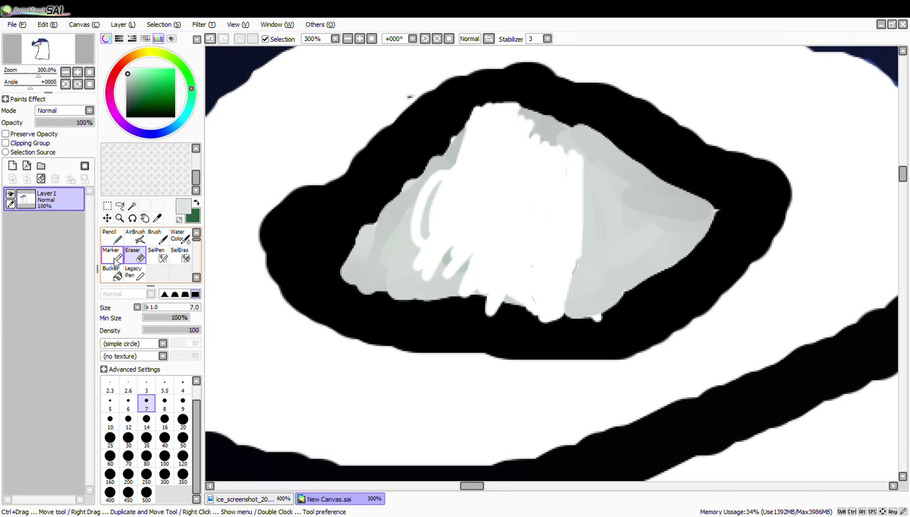
- Draw a new oval green iris nearer the front corner of the eye and paint an elongated black pupil inside it
click(113, 256)
click(196, 204)
mouse_move(427, 176)
mouse_down()
mouse_move(414, 228)
mouse_move(494, 196)
mouse_move(481, 292)
mouse_move(465, 306)
mouse_move(483, 221)
mouse_move(491, 246)
mouse_up()
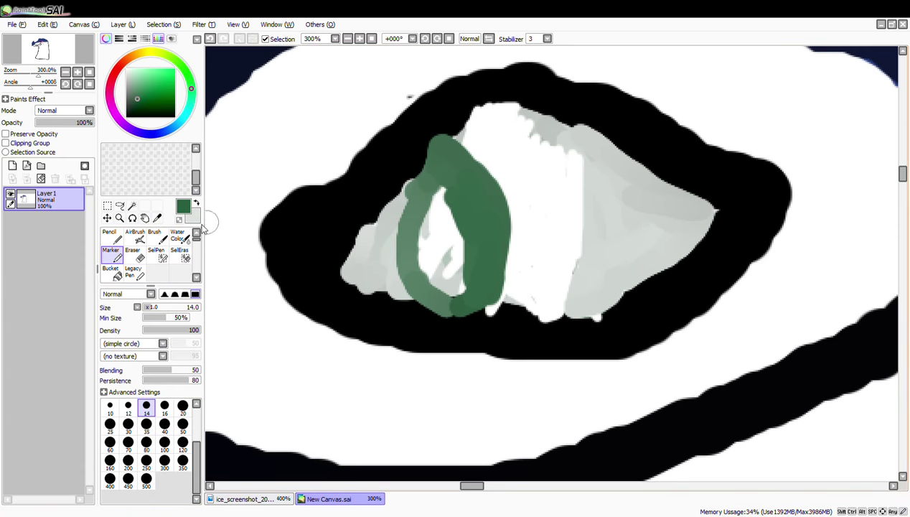
click(157, 218)
click(274, 222)
click(112, 255)
drag(444, 210, 435, 228)
click(196, 203)
click(196, 203)
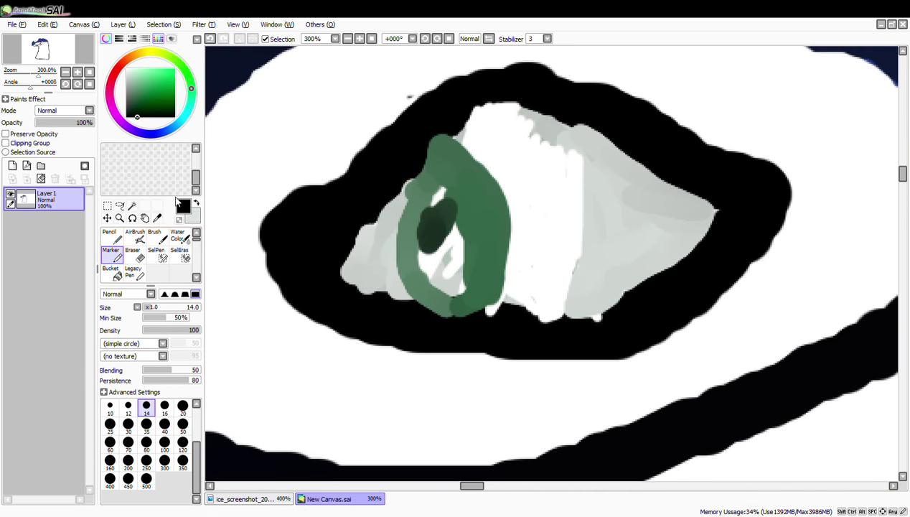
click(158, 217)
click(112, 255)
drag(437, 221, 443, 261)
- Try black Marker strokes below the eye and on the white area behind the iris
click(257, 380)
mouse_move(550, 192)
mouse_down()
mouse_move(542, 237)
mouse_move(527, 218)
mouse_up()
mouse_move(511, 127)
mouse_down()
mouse_move(508, 166)
mouse_move(537, 179)
mouse_up()
- Trim the iris's outer edge with the Eraser and fill the iris around the narrow pupil with green sampled from it
mouse_move(451, 211)
mouse_down()
mouse_move(423, 275)
mouse_move(440, 258)
mouse_move(433, 215)
mouse_up()
click(134, 254)
mouse_move(439, 138)
mouse_down()
mouse_move(493, 180)
mouse_move(494, 301)
mouse_move(403, 200)
mouse_move(400, 231)
mouse_up()
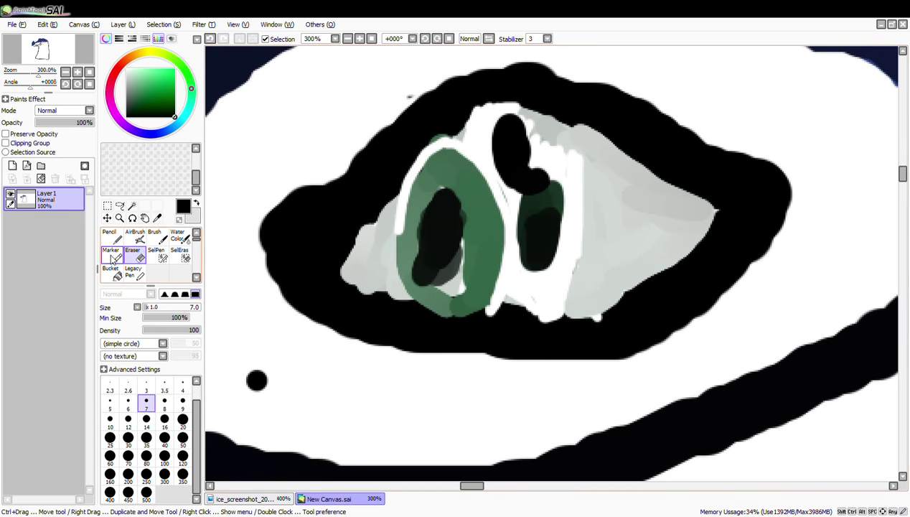
click(113, 255)
click(157, 217)
click(474, 215)
click(114, 255)
drag(404, 223, 441, 154)
mouse_move(496, 234)
mouse_down()
mouse_move(495, 307)
mouse_move(465, 256)
mouse_move(429, 274)
mouse_move(479, 258)
mouse_up()
click(429, 303)
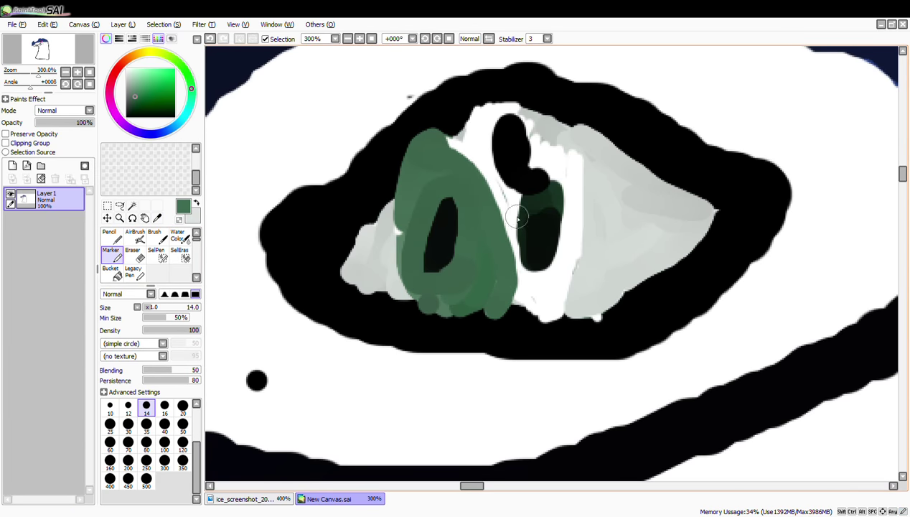
- Erase the stray black marks behind the iris and below the eye
click(131, 261)
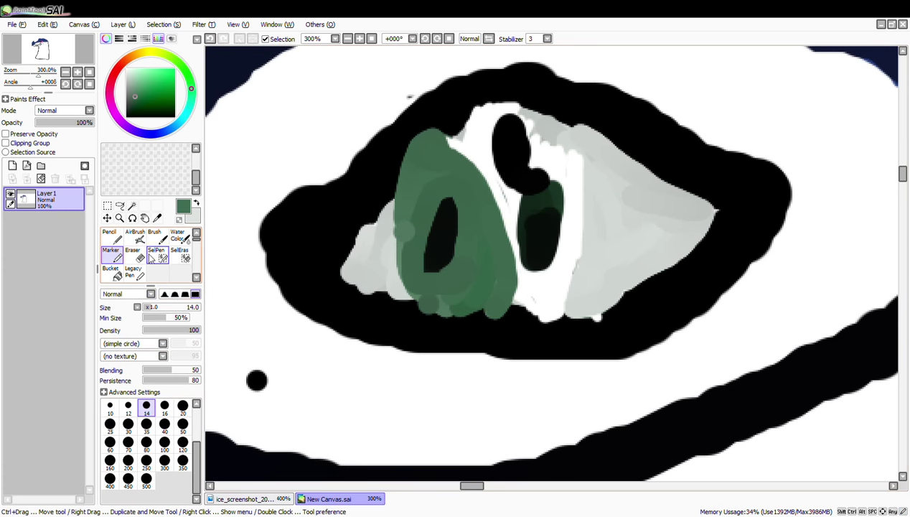
mouse_move(508, 171)
mouse_down()
mouse_move(480, 112)
mouse_move(474, 134)
mouse_move(452, 133)
mouse_move(515, 164)
mouse_move(525, 192)
mouse_move(540, 162)
mouse_move(548, 193)
mouse_move(561, 201)
mouse_up()
- Reshape the pupil into a slanted black oval, surround it with dark green, and sample the iris green
click(106, 254)
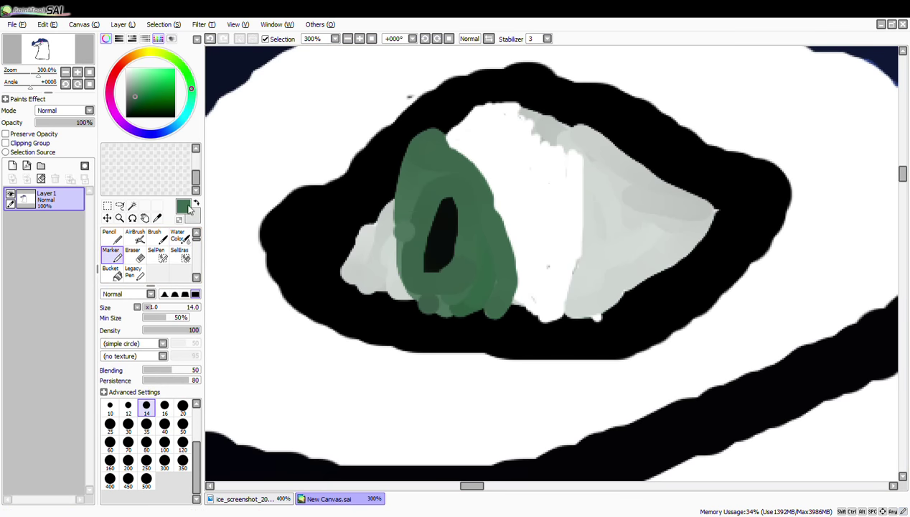
alt+click(434, 241)
mouse_move(435, 241)
mouse_down()
mouse_move(429, 220)
mouse_move(443, 269)
mouse_move(447, 214)
mouse_move(421, 200)
mouse_move(410, 232)
mouse_move(444, 283)
mouse_move(477, 251)
mouse_move(453, 198)
mouse_move(416, 189)
mouse_up()
click(157, 218)
alt+click(419, 172)
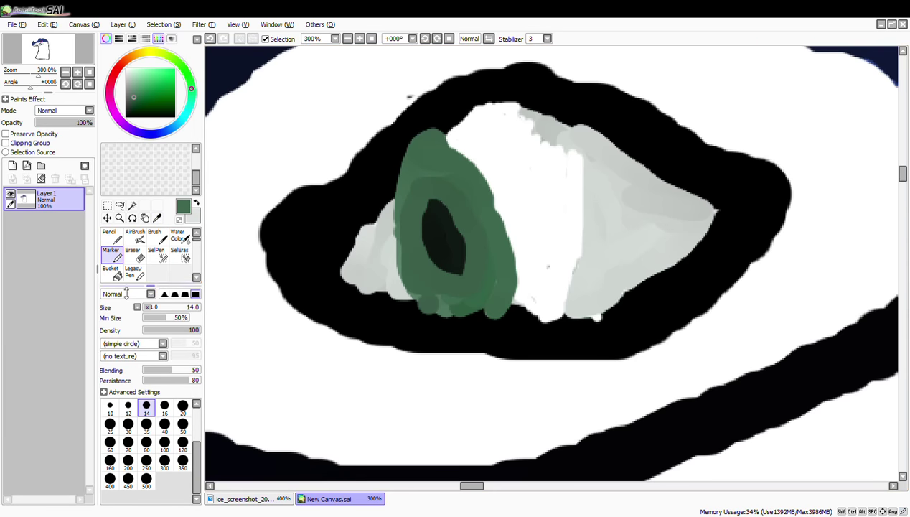
- Examine the reference dragon's eye up close and return to the painting
click(243, 498)
scroll(609, 142, up, 5)
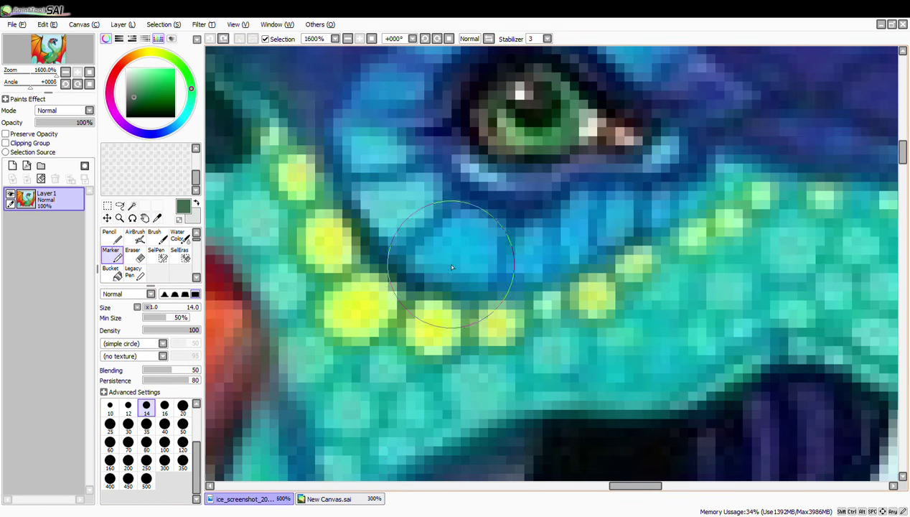
scroll(435, 280, down, 7)
scroll(422, 355, up, 3)
click(350, 496)
scroll(515, 263, down, 4)
scroll(515, 263, up, 3)
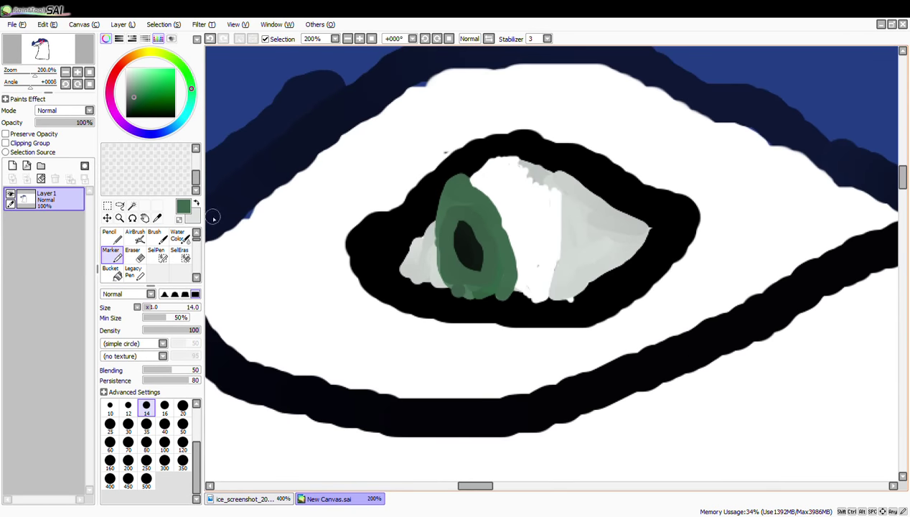
- Cover the white gaps around the iris with light grey and redraw the iris's oval rim in green
click(196, 203)
mouse_move(432, 224)
mouse_down()
mouse_move(418, 248)
mouse_move(415, 271)
mouse_move(432, 258)
mouse_move(415, 276)
mouse_move(424, 225)
mouse_move(427, 253)
mouse_up()
mouse_move(459, 182)
mouse_down()
mouse_move(525, 158)
mouse_move(517, 236)
mouse_move(534, 287)
mouse_move(553, 265)
mouse_move(441, 305)
mouse_move(426, 211)
mouse_move(503, 199)
mouse_move(512, 299)
mouse_move(414, 223)
mouse_move(548, 246)
mouse_move(487, 231)
mouse_up()
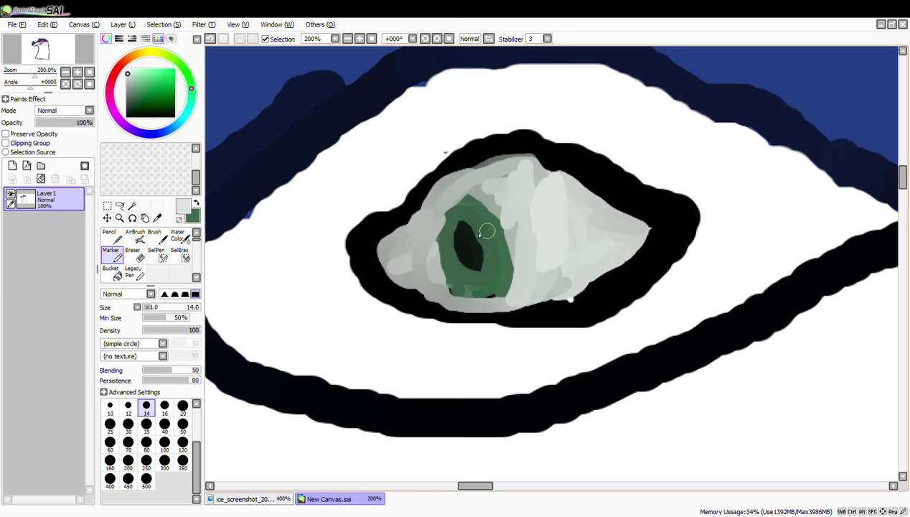
click(198, 204)
mouse_move(455, 198)
mouse_down()
mouse_move(441, 247)
mouse_move(453, 293)
mouse_move(492, 304)
mouse_move(492, 213)
mouse_move(455, 180)
mouse_move(442, 224)
mouse_move(444, 194)
mouse_move(452, 293)
mouse_up()
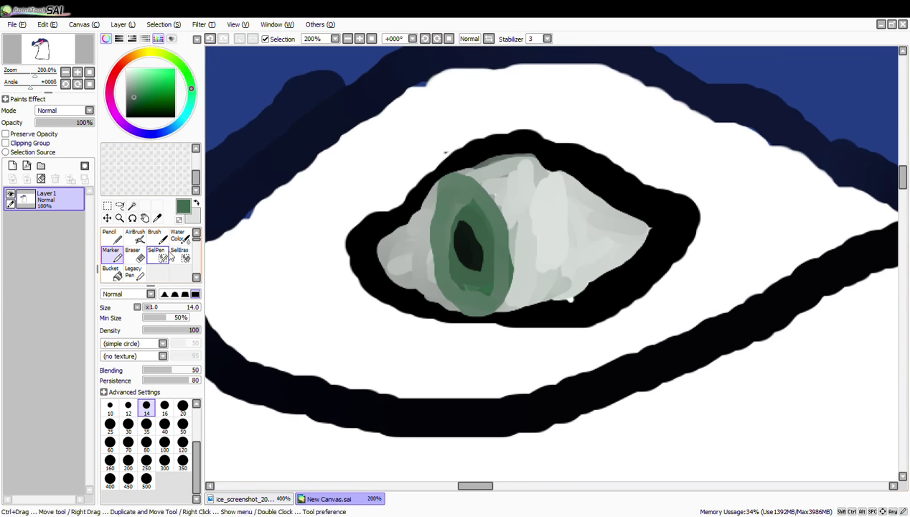
- Thin the outer edge of the inner eye outline with the Eraser and retrace its upper front edge in black
click(157, 217)
click(135, 254)
click(112, 254)
mouse_move(402, 200)
mouse_down()
mouse_move(409, 173)
mouse_move(431, 158)
mouse_move(411, 180)
mouse_up()
click(137, 255)
mouse_move(348, 76)
mouse_down()
mouse_move(258, 118)
mouse_move(306, 71)
mouse_move(277, 105)
mouse_move(324, 80)
mouse_up()
mouse_move(378, 198)
mouse_down()
mouse_move(412, 191)
mouse_move(372, 229)
mouse_move(380, 205)
mouse_move(348, 238)
mouse_move(477, 140)
mouse_move(527, 132)
mouse_up()
click(112, 254)
mouse_move(470, 145)
mouse_down()
mouse_move(531, 127)
mouse_move(450, 169)
mouse_move(350, 245)
mouse_up()
scroll(520, 234, down, 2)
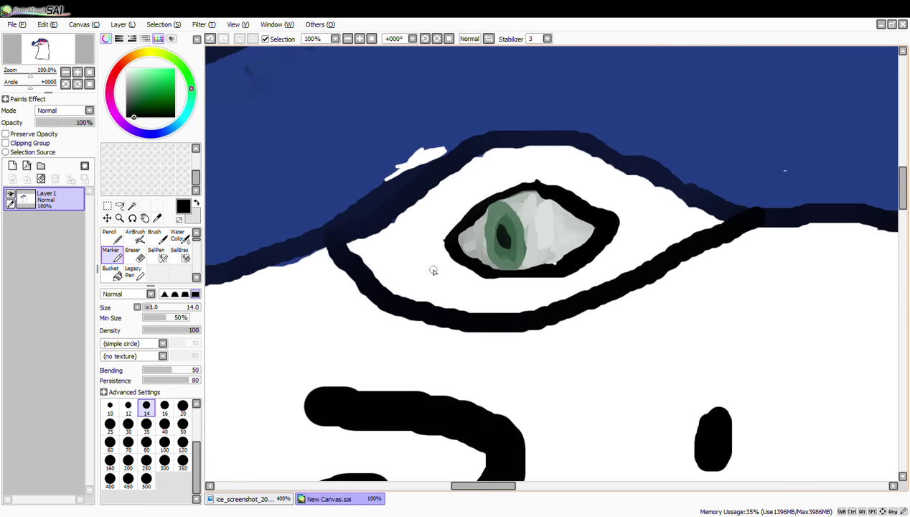
- Dab a white highlight at the pupil's upper edge with the size 35 Eraser and a smaller one below at size 16
key(e)
scroll(485, 307, down, 2)
scroll(552, 295, up, 3)
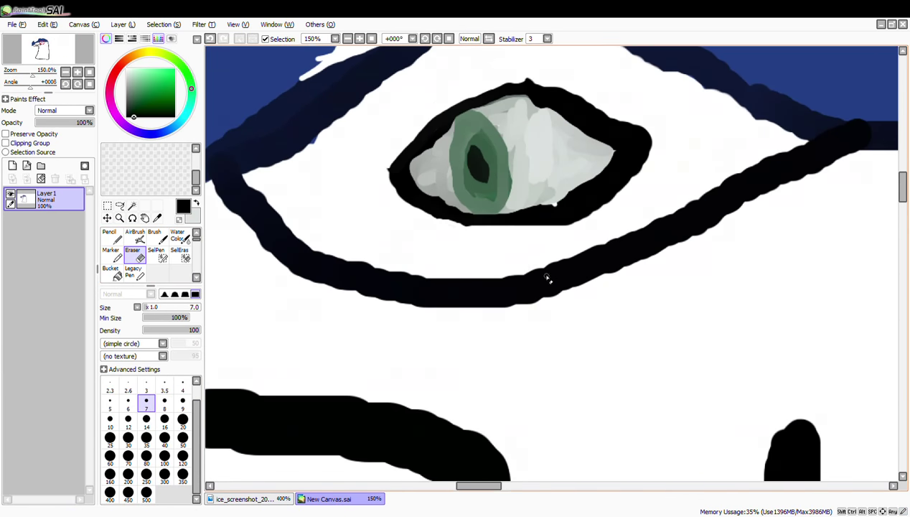
click(244, 498)
click(311, 498)
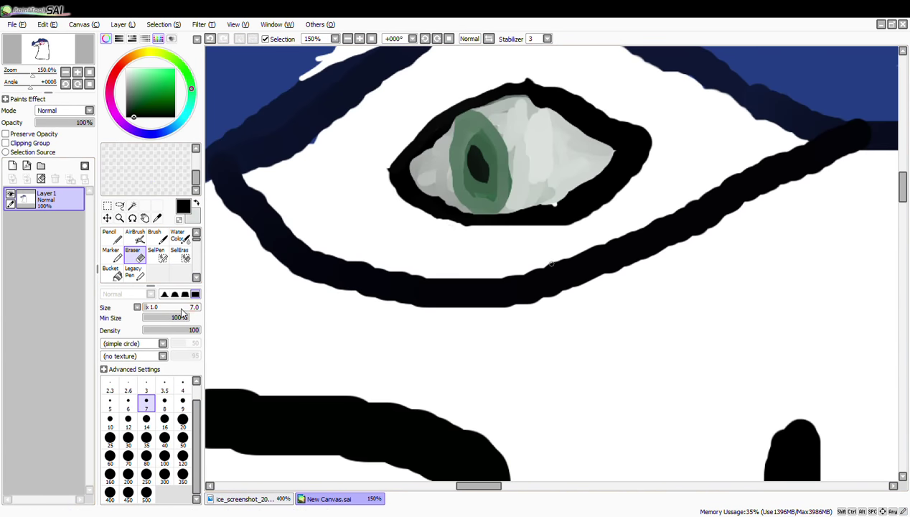
click(146, 438)
click(492, 147)
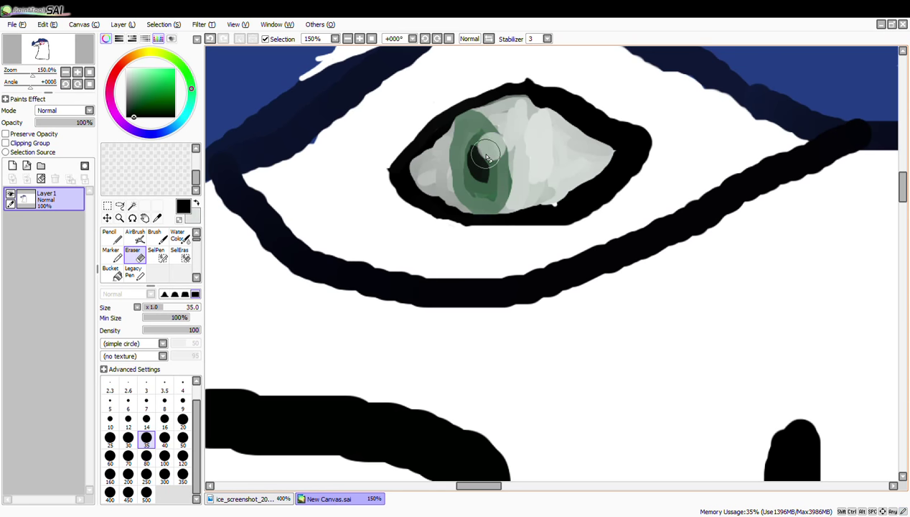
click(128, 437)
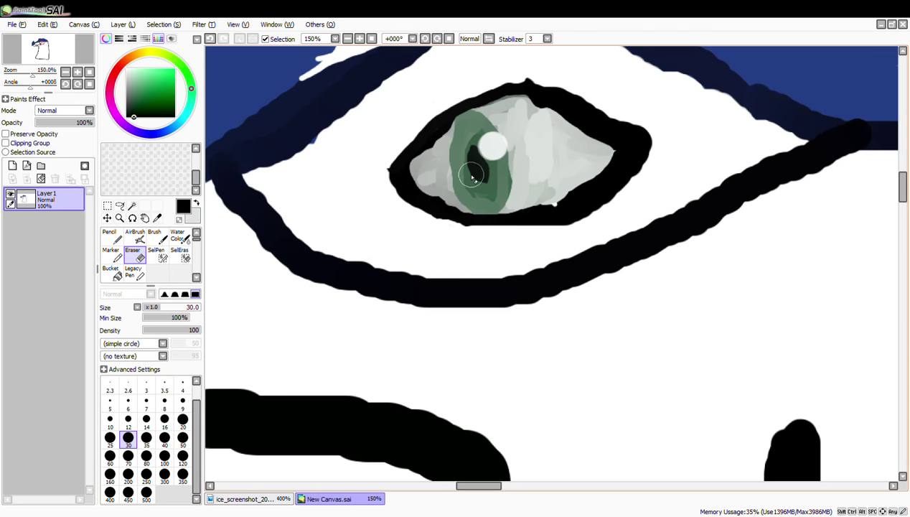
click(165, 420)
click(466, 188)
scroll(560, 312, up, 2)
scroll(561, 311, down, 8)
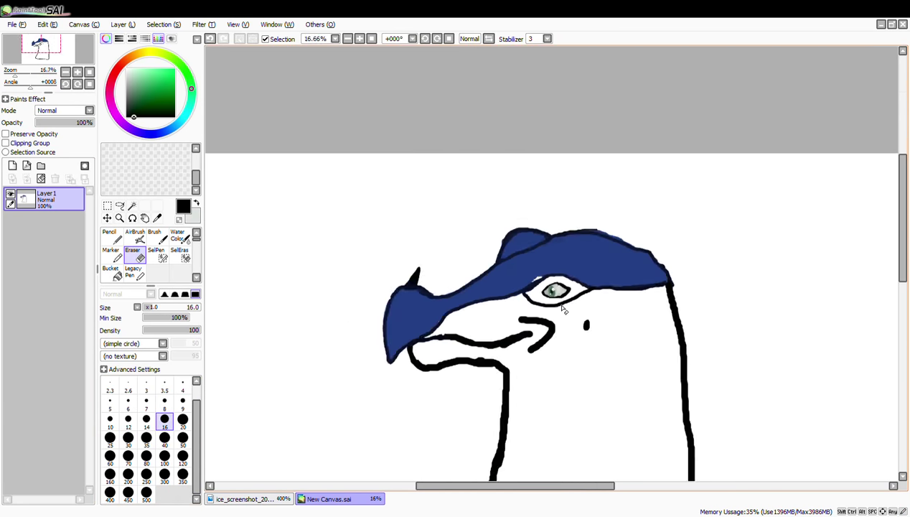
- Cover the white patch above the eye with blue sampled from the head, and touch up the head's black upper outline
scroll(496, 318, up, 3)
click(145, 218)
drag(313, 253, 113, 214)
click(157, 218)
click(226, 223)
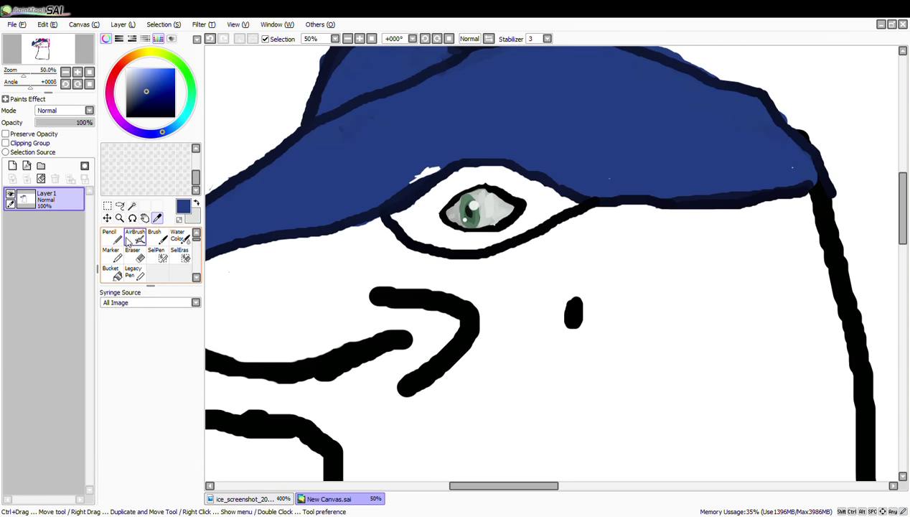
click(112, 249)
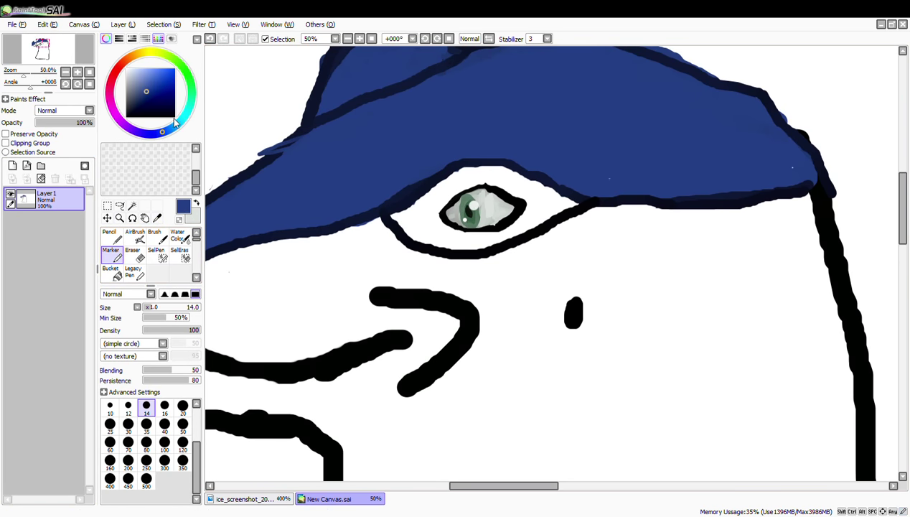
key(e)
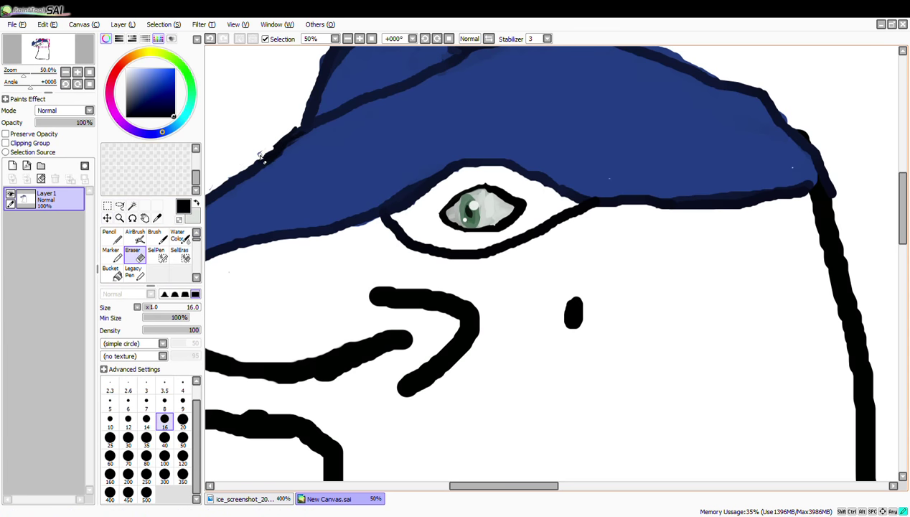
- Sample light blue from the scales around the reference dragon's eye
scroll(389, 165, down, 3)
scroll(425, 226, up, 3)
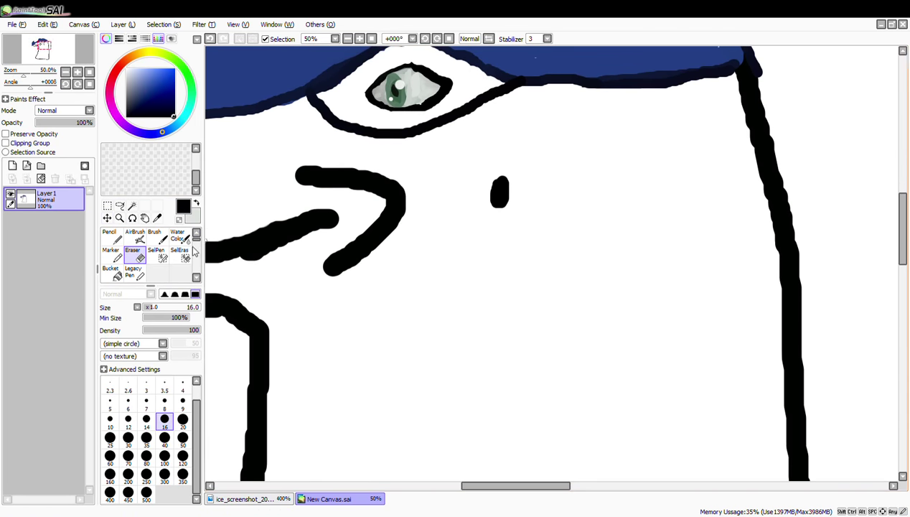
click(113, 255)
click(144, 218)
drag(234, 403, 279, 501)
click(280, 501)
click(157, 217)
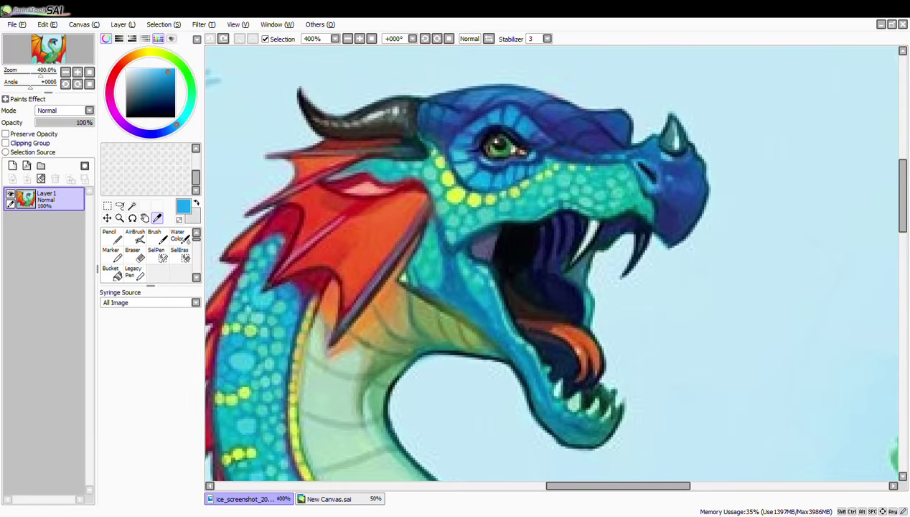
- Start colouring the front corner of the eye area light blue on the New Canvas drawing with the size 14 Marker
click(315, 498)
click(113, 255)
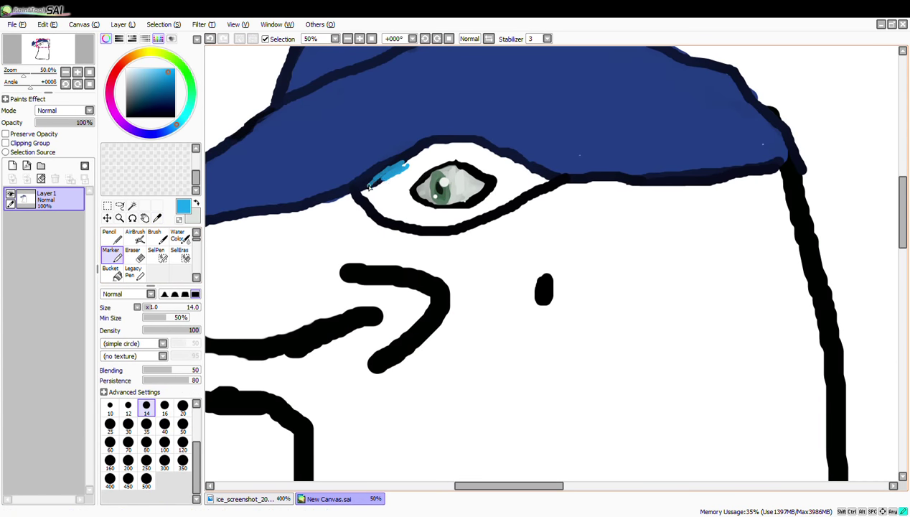
mouse_move(379, 206)
mouse_down()
mouse_move(463, 218)
mouse_move(436, 159)
mouse_up()
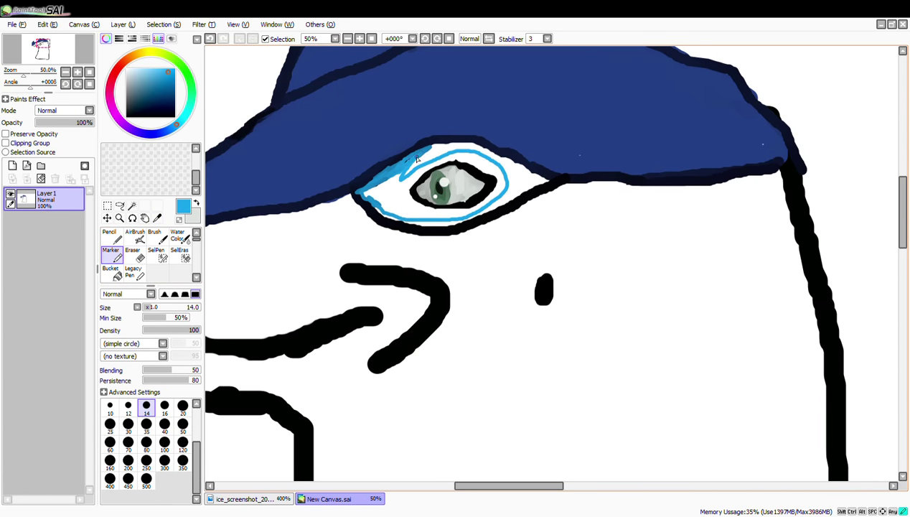
key(ctrl+z)
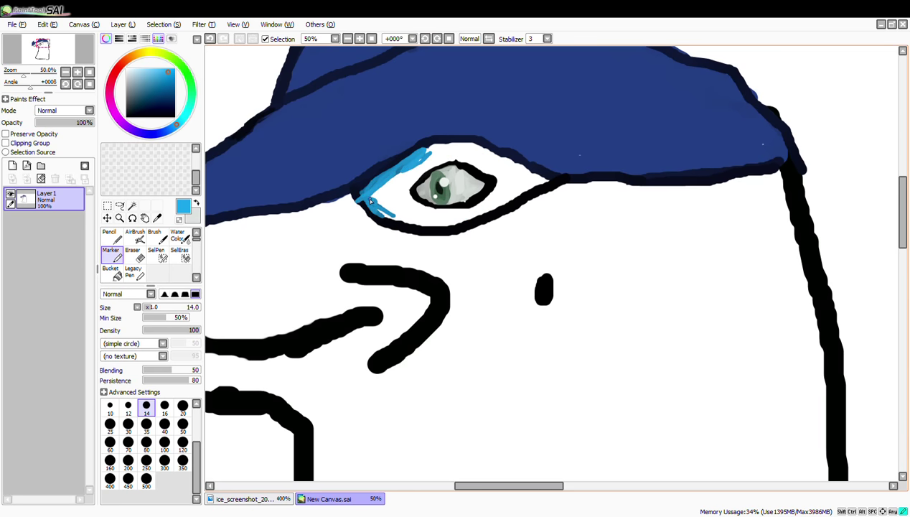
key(x)
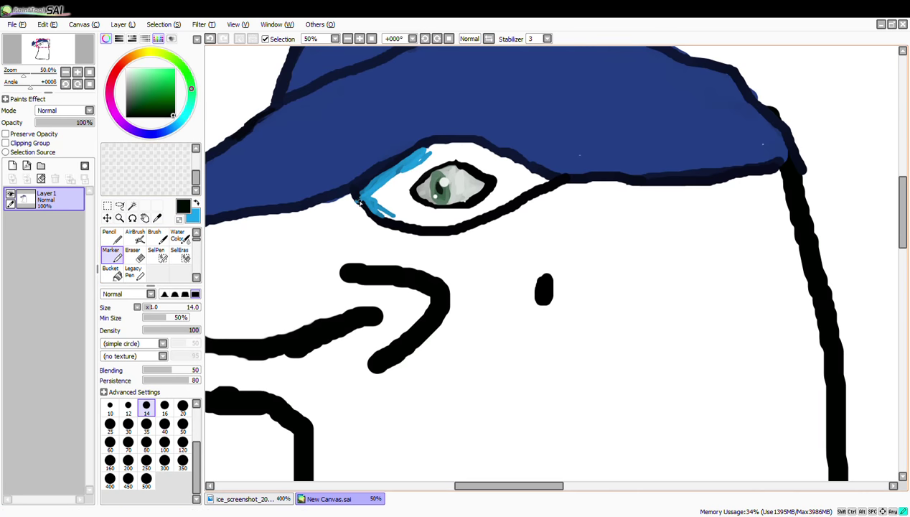
key(x)
- Fill the rest of the area between the inner eye and the outer eye outline with light blue at Marker size 35
mouse_move(363, 212)
mouse_down()
mouse_move(389, 174)
mouse_move(374, 201)
mouse_move(465, 210)
mouse_up()
click(146, 424)
key(ctrl+z)
mouse_move(381, 183)
mouse_down()
mouse_move(411, 218)
mouse_move(469, 219)
mouse_move(495, 200)
mouse_up()
mouse_move(482, 166)
mouse_down()
mouse_move(456, 155)
mouse_move(373, 183)
mouse_up()
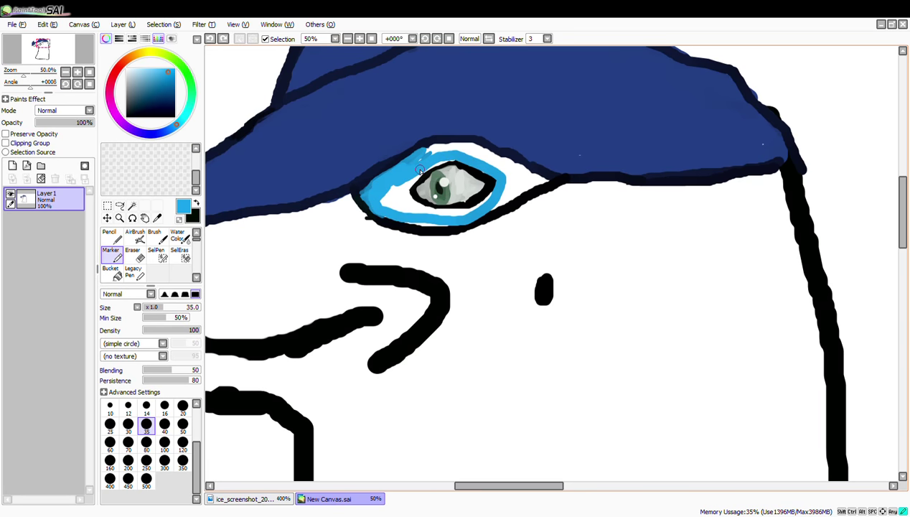
mouse_move(466, 214)
mouse_down()
mouse_move(489, 206)
mouse_move(407, 223)
mouse_move(387, 196)
mouse_move(399, 217)
mouse_move(492, 208)
mouse_move(538, 182)
mouse_move(447, 145)
mouse_up()
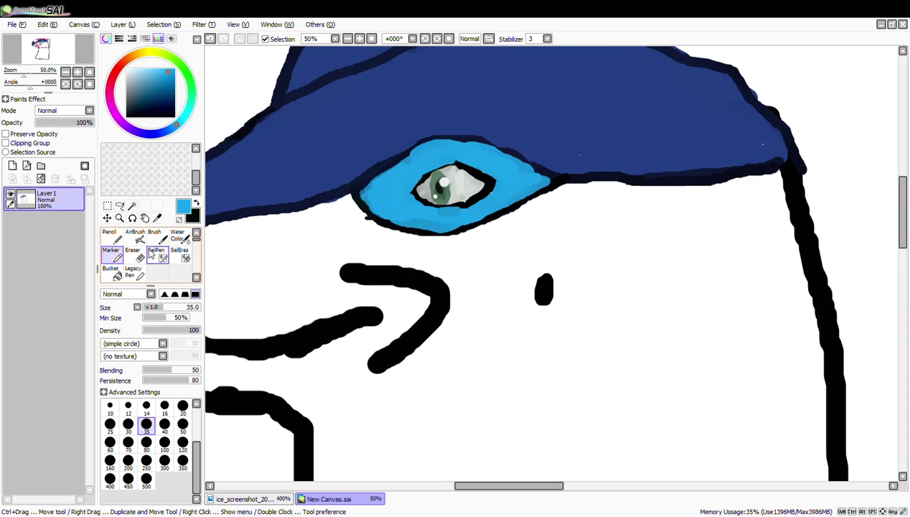
- Retrace the inner eye outline in black with the Marker at size 16
key(x)
key(bracketleft)
key(bracketleft)
key(bracketleft)
key(bracketleft)
key(bracketleft)
click(165, 406)
click(49, 36)
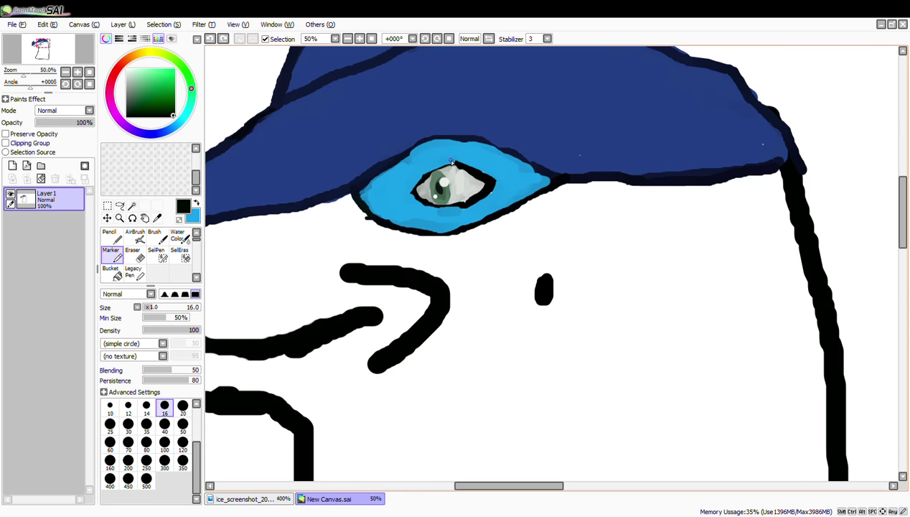
drag(465, 207, 468, 205)
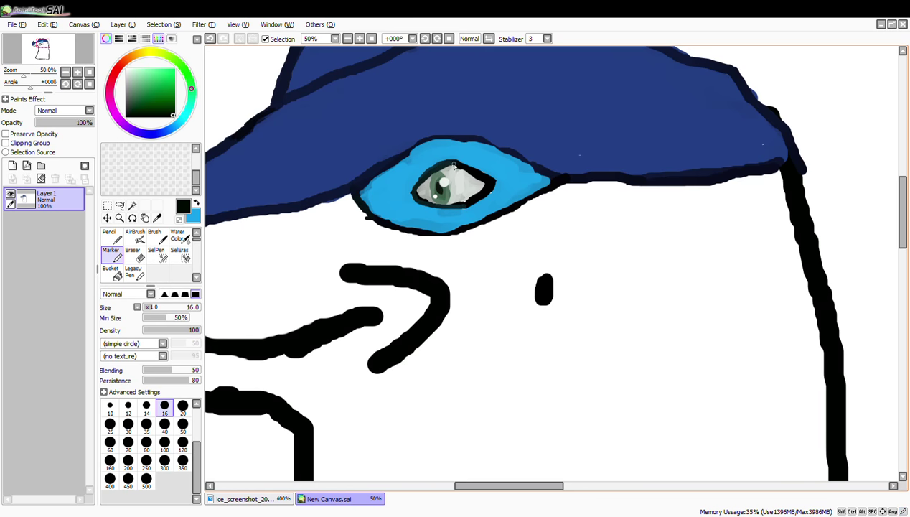
- Paint five black rays across the light blue area above the eye with the Marker at size 35
click(195, 217)
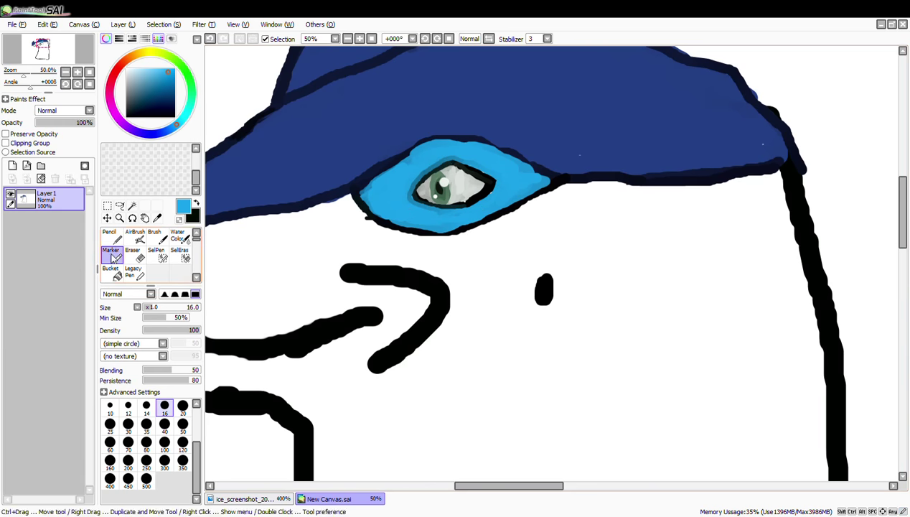
key(x)
key(])
key(])
key(])
key(])
mouse_move(400, 167)
mouse_down()
mouse_move(425, 152)
mouse_move(431, 160)
mouse_move(422, 145)
mouse_move(457, 153)
mouse_move(456, 143)
mouse_move(458, 161)
mouse_move(482, 173)
mouse_move(507, 145)
mouse_up()
drag(497, 179, 515, 166)
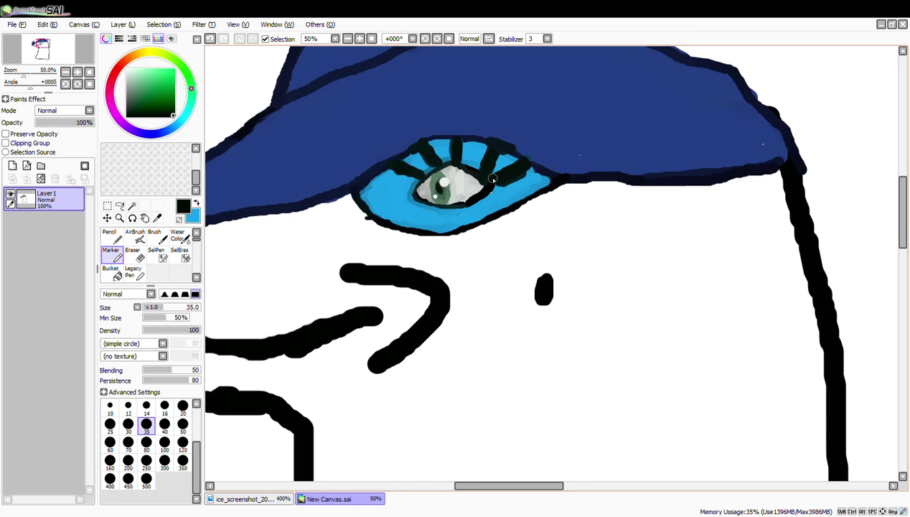
- Thin the front and middle black rays above the eye by painting light blue along their edges
click(196, 203)
scroll(237, 188, down, 1)
scroll(403, 160, up, 7)
click(145, 217)
drag(445, 194, 506, 332)
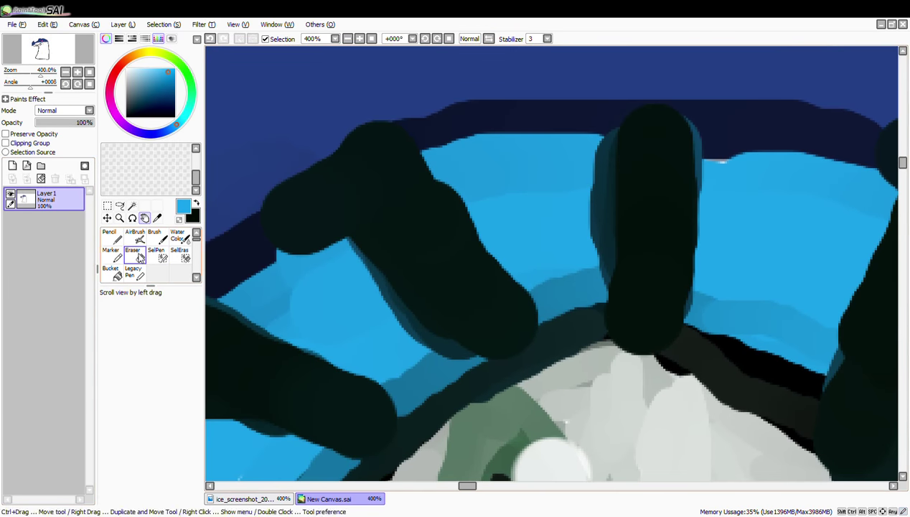
click(112, 254)
drag(456, 182, 530, 256)
drag(333, 271, 418, 353)
mouse_move(575, 167)
mouse_down()
mouse_move(577, 229)
mouse_move(565, 265)
mouse_move(506, 174)
mouse_move(727, 184)
mouse_move(727, 288)
mouse_move(595, 279)
mouse_move(574, 209)
mouse_move(438, 186)
mouse_move(547, 266)
mouse_up()
scroll(548, 265, down, 4)
mouse_move(457, 301)
mouse_down()
mouse_move(438, 287)
mouse_move(475, 305)
mouse_move(425, 340)
mouse_up()
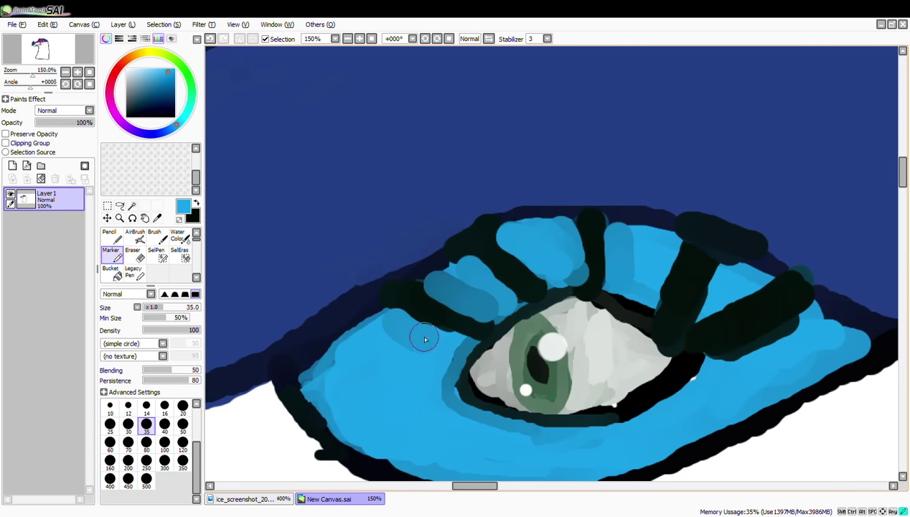
- Narrow the two rear black rays above the eye with light blue and fill the gaps between them
click(196, 203)
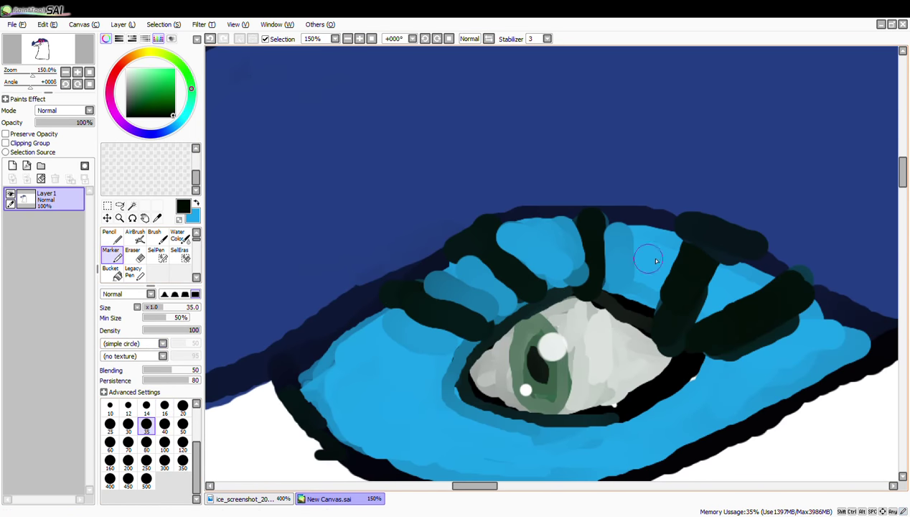
key(x)
drag(680, 251, 645, 305)
mouse_move(815, 319)
mouse_down()
mouse_move(761, 350)
mouse_move(710, 356)
mouse_up()
mouse_move(722, 292)
mouse_down()
mouse_move(705, 316)
mouse_move(759, 288)
mouse_move(688, 253)
mouse_move(661, 283)
mouse_move(636, 270)
mouse_up()
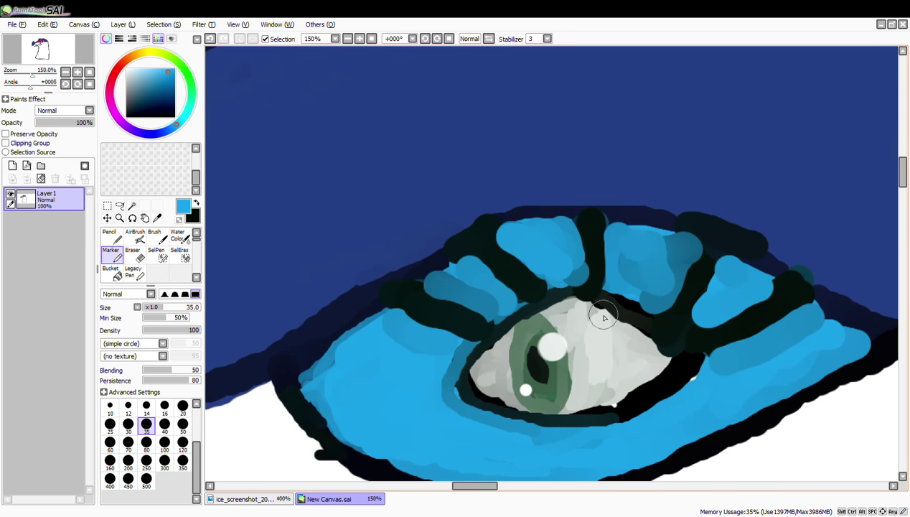
- Redraw the foremost ray and the eye area's upper outline in black, and fill the gap below that outline with light blue
scroll(585, 287, down, 2)
key(x)
mouse_move(457, 314)
mouse_down()
mouse_move(517, 327)
mouse_move(457, 317)
mouse_up()
mouse_move(492, 284)
mouse_down()
mouse_move(545, 243)
mouse_move(632, 241)
mouse_move(762, 308)
mouse_up()
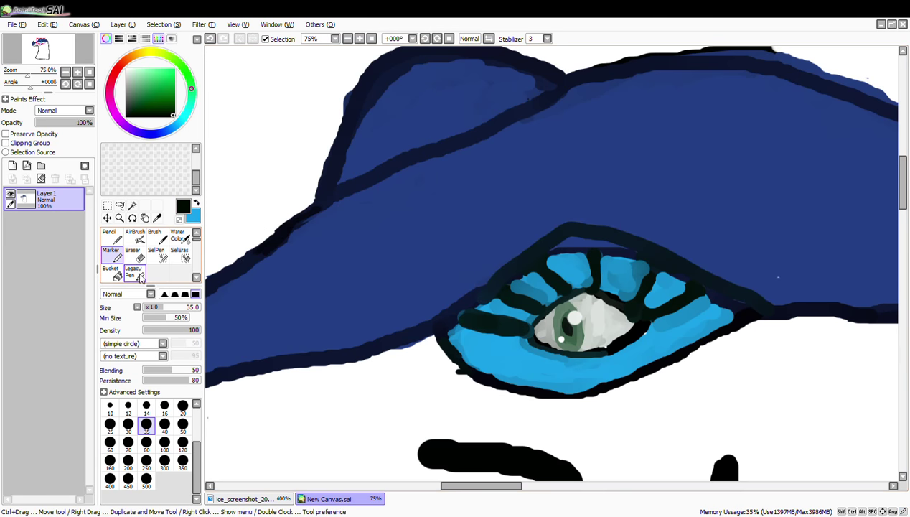
key(x)
mouse_move(578, 249)
mouse_down()
mouse_move(616, 248)
mouse_move(556, 251)
mouse_move(518, 269)
mouse_move(517, 316)
mouse_up()
drag(624, 255, 636, 258)
- Extend the black rays up to the new upper outline and add more rays around the lower half of the eye area
click(196, 203)
drag(527, 259, 551, 274)
drag(590, 231, 592, 286)
mouse_move(641, 247)
mouse_down()
mouse_move(633, 300)
mouse_move(681, 350)
mouse_move(636, 324)
mouse_move(621, 379)
mouse_up()
mouse_move(584, 353)
mouse_down()
mouse_move(571, 393)
mouse_move(557, 395)
mouse_up()
drag(546, 356, 528, 390)
mouse_move(528, 389)
mouse_down()
mouse_move(551, 351)
mouse_move(521, 383)
mouse_up()
drag(525, 345, 478, 369)
drag(522, 349, 484, 370)
- Erase the old upper mouth line below the snout
scroll(582, 332, down, 3)
scroll(582, 331, down, 1)
key(e)
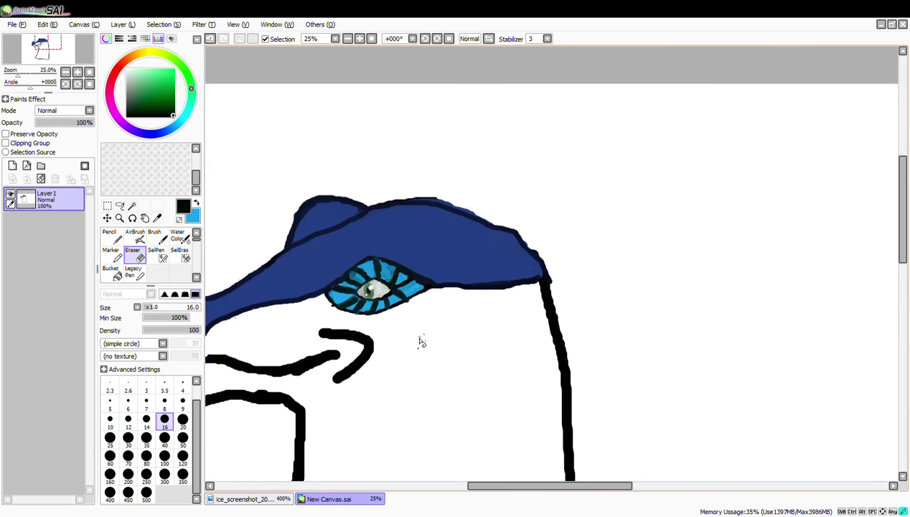
click(145, 218)
mouse_move(426, 383)
mouse_down()
mouse_move(485, 339)
mouse_move(617, 339)
mouse_up()
click(112, 253)
mouse_move(432, 307)
mouse_down()
mouse_move(380, 322)
mouse_move(406, 311)
mouse_move(527, 310)
mouse_up()
key(e)
- Draw a new wavy black mouth line from the snout's lower edge to the cheek hook with the Marker at size 70
click(112, 252)
click(147, 443)
click(146, 406)
click(127, 424)
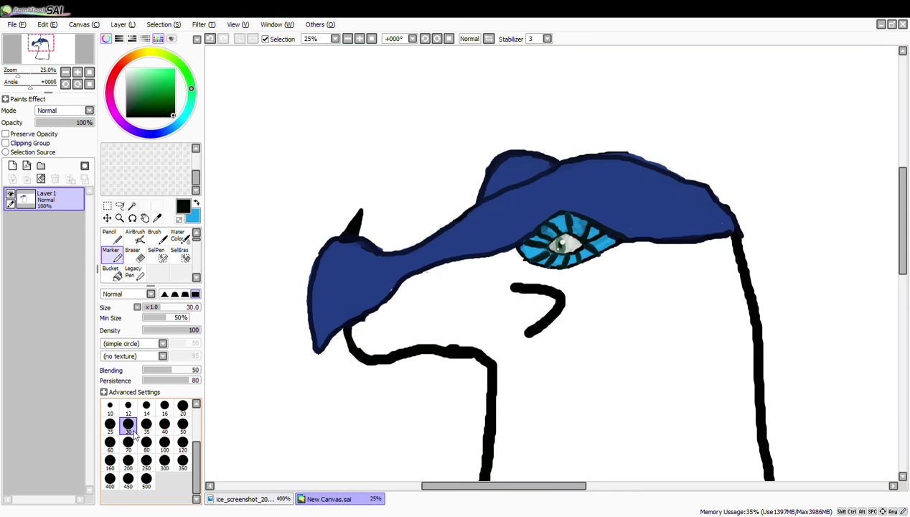
click(128, 443)
mouse_move(348, 326)
mouse_down()
mouse_move(512, 319)
mouse_move(545, 305)
mouse_up()
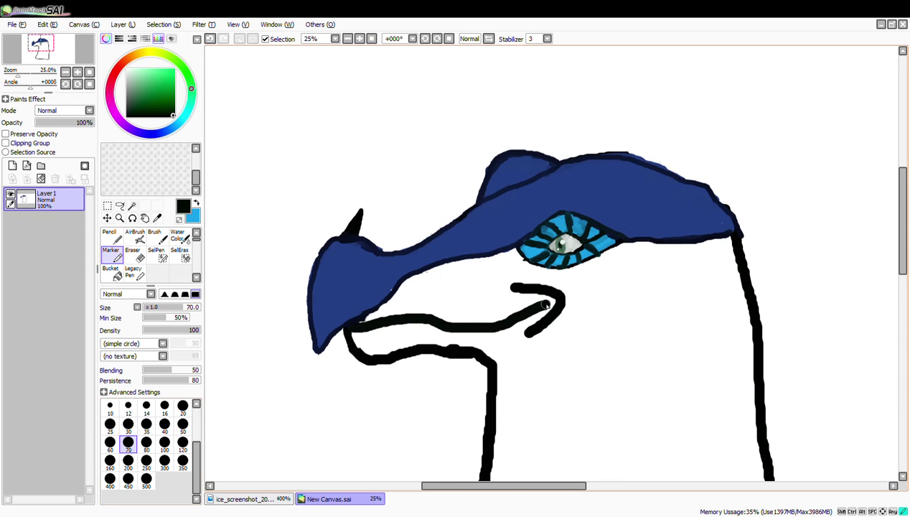
- Draw a small black fang at the mouth line's front end and trim the line there with the Eraser at size 30
click(146, 406)
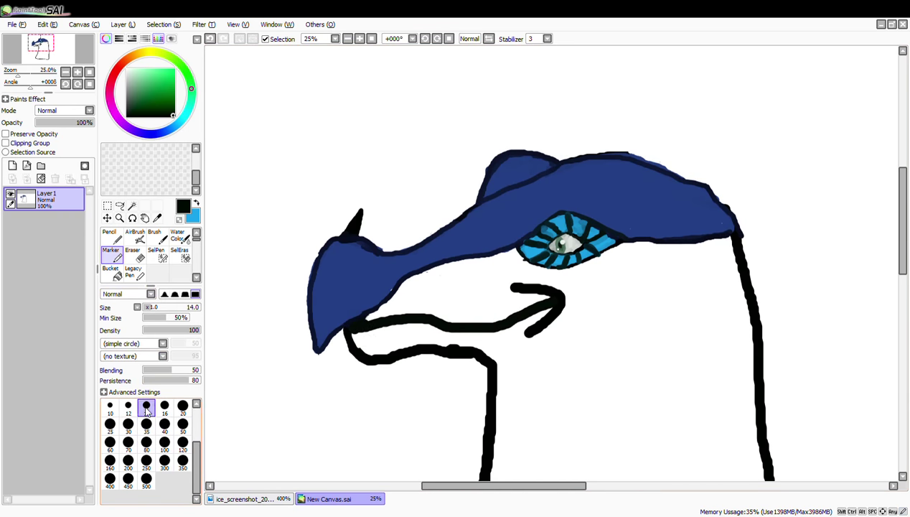
click(110, 424)
click(183, 406)
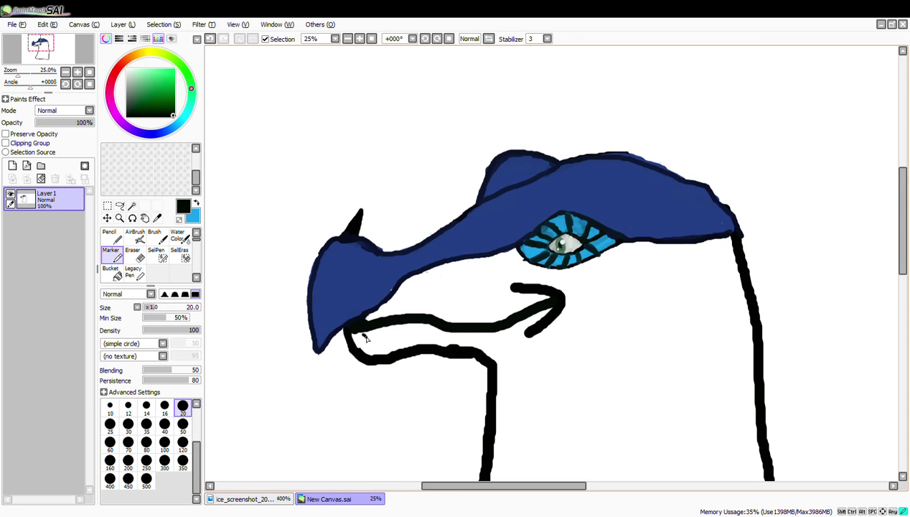
click(110, 406)
click(134, 254)
click(129, 421)
click(145, 422)
click(128, 439)
drag(367, 323, 358, 325)
click(111, 254)
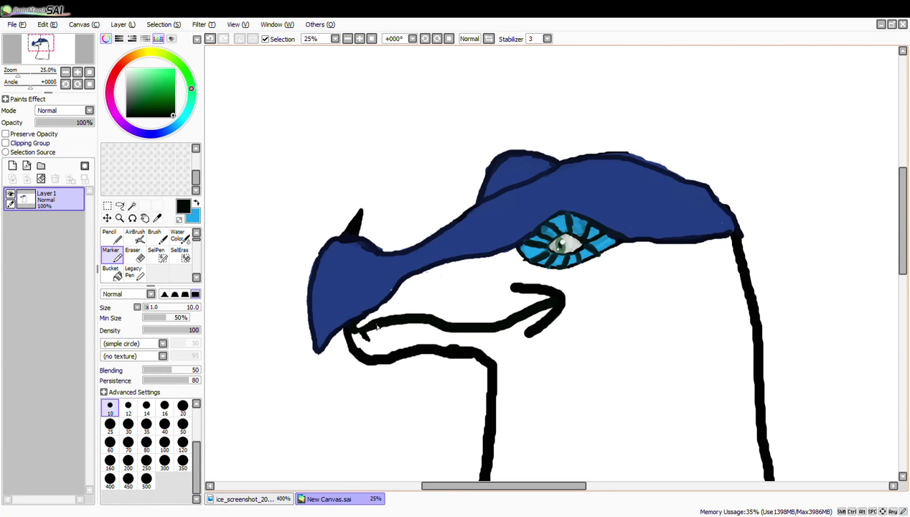
- Check the reference and try a light blue nostril with a black centre near the snout's lower edge using the size 35 Marker
scroll(423, 320, down, 3)
scroll(416, 320, up, 4)
click(245, 499)
click(346, 499)
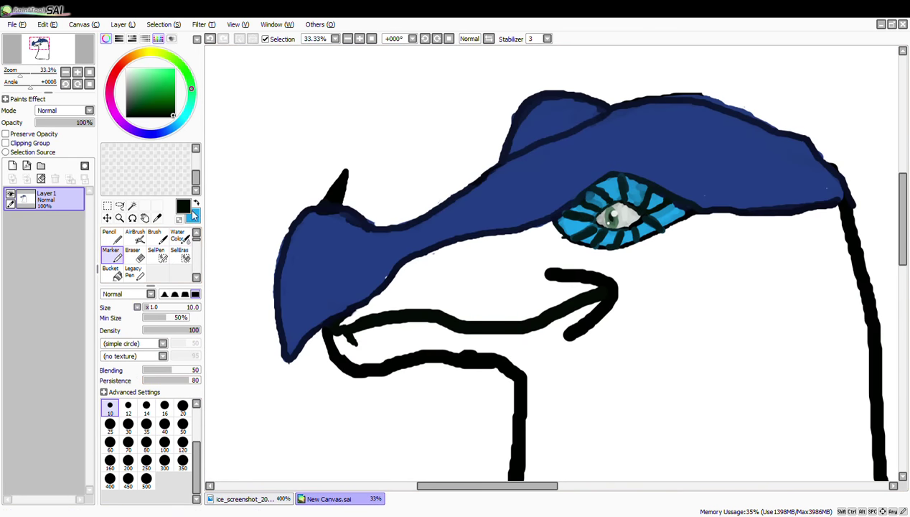
key(x)
key(bracketright)
key(bracketright)
key(bracketright)
key(bracketright)
key(bracketright)
key(bracketright)
key(bracketright)
mouse_move(318, 323)
mouse_down()
mouse_move(334, 272)
mouse_move(351, 296)
mouse_move(320, 321)
mouse_up()
click(157, 217)
click(334, 201)
click(112, 255)
drag(337, 290, 342, 288)
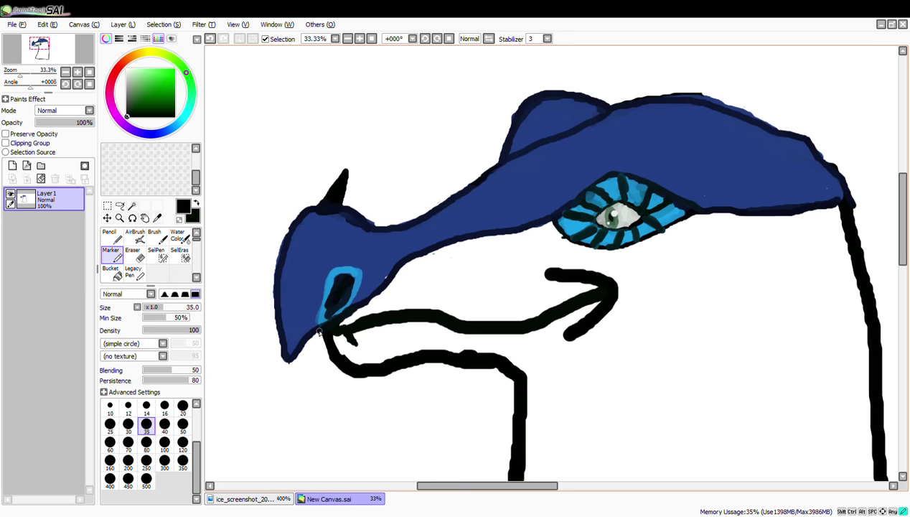
click(136, 255)
key(ctrl+z)
key(ctrl+z)
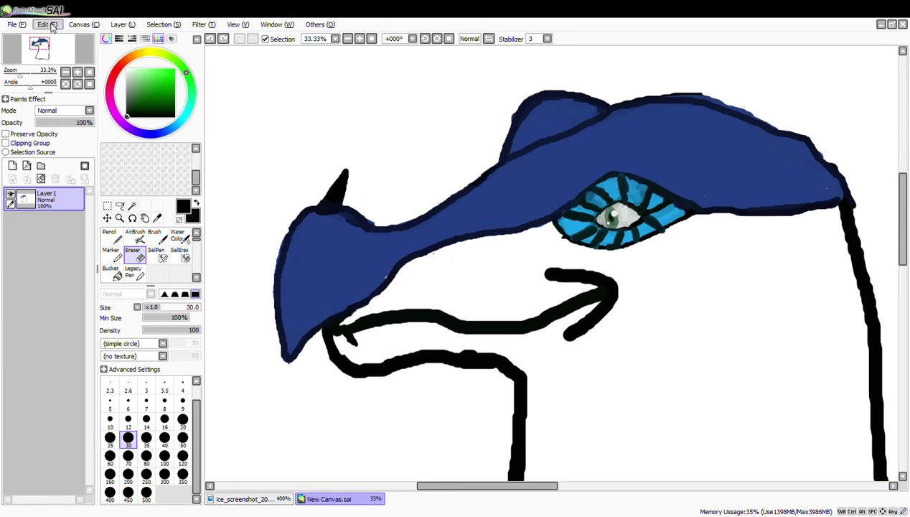
- Sample light blue from the eye area and paint a nostril with a light blue rim and black centre mid-snout
click(113, 253)
click(170, 79)
click(156, 218)
click(572, 230)
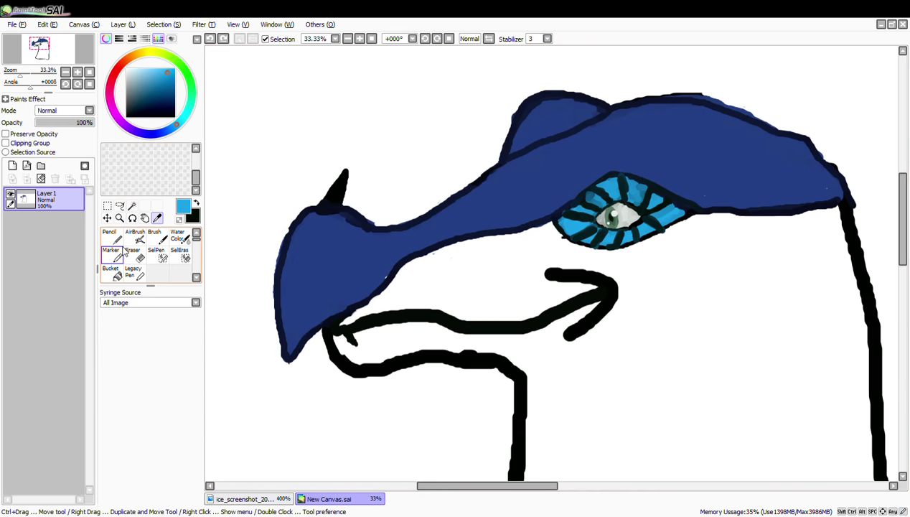
click(113, 255)
mouse_move(320, 256)
mouse_down()
mouse_move(312, 299)
mouse_move(339, 254)
mouse_move(319, 296)
mouse_move(337, 252)
mouse_move(322, 287)
mouse_move(334, 260)
mouse_up()
click(196, 204)
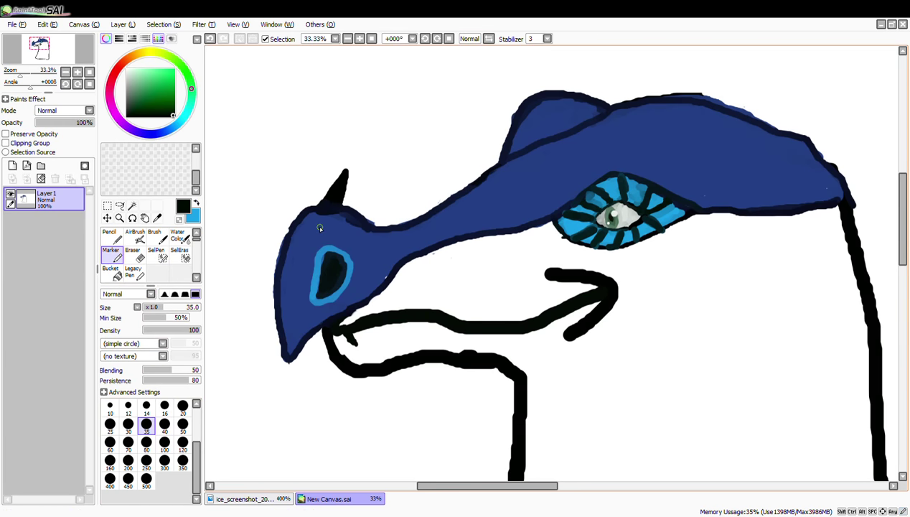
- Check the reference, then paint a black bump on the snout's front edge and round off the horn's base in black
click(251, 502)
click(325, 498)
click(196, 204)
click(197, 205)
mouse_move(298, 227)
mouse_down()
mouse_move(271, 274)
mouse_move(279, 228)
mouse_move(267, 264)
mouse_up()
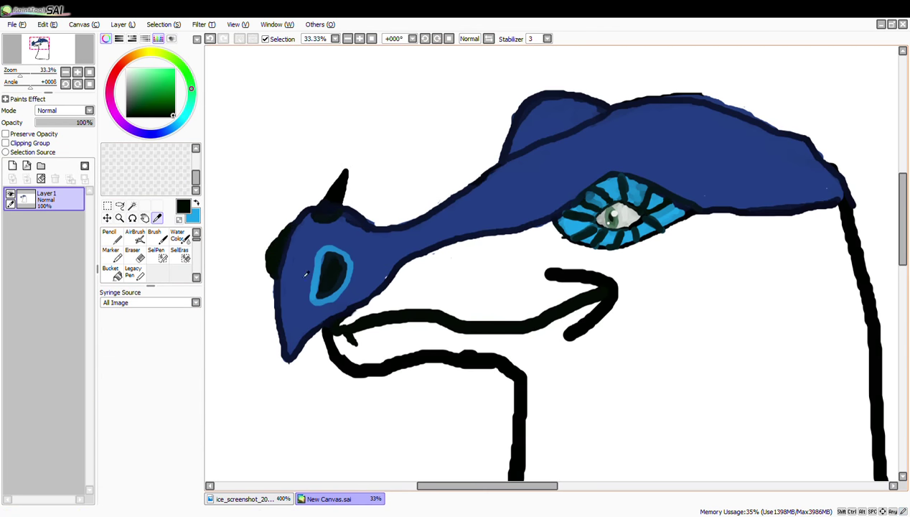
- Cover the snout bump with blue sampled from the head and trim its outer edge with the Eraser at size 30
alt+click(306, 271)
drag(281, 226, 271, 271)
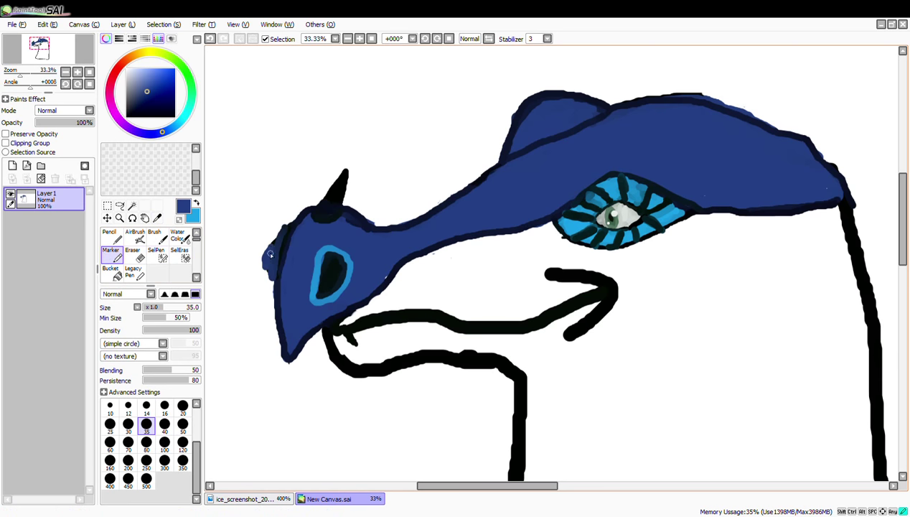
key(e)
mouse_move(283, 220)
mouse_down()
mouse_move(272, 239)
mouse_move(269, 285)
mouse_up()
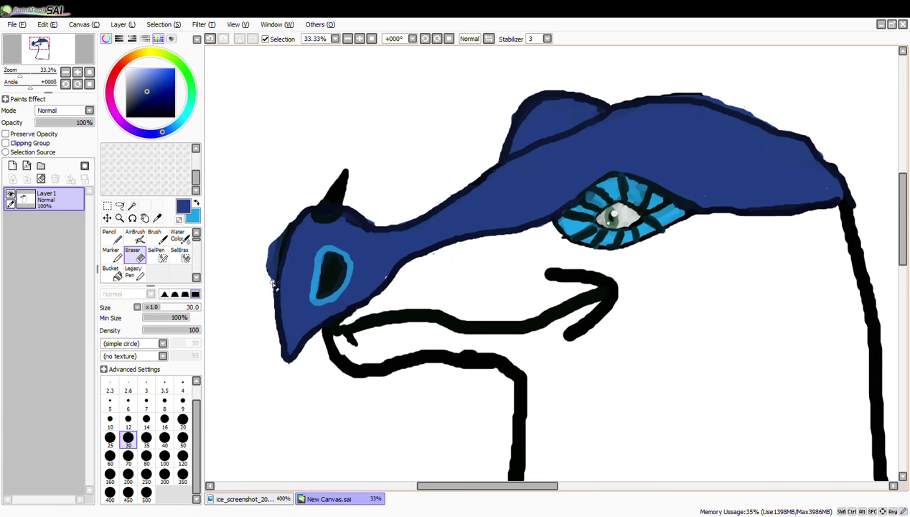
click(113, 254)
mouse_move(277, 238)
mouse_down()
mouse_move(293, 221)
mouse_move(280, 241)
mouse_up()
- Examine the scale pattern and colours of the dragon's head in the reference image
click(196, 203)
click(173, 115)
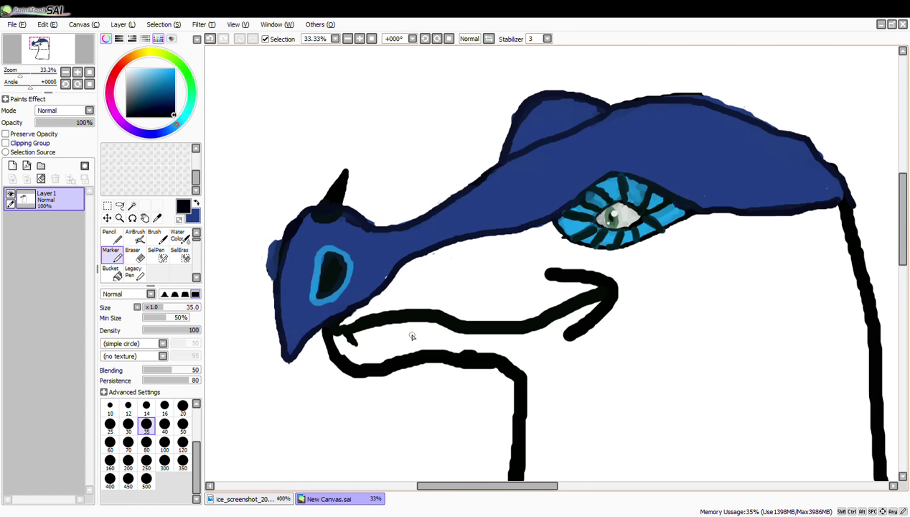
scroll(481, 324, down, 2)
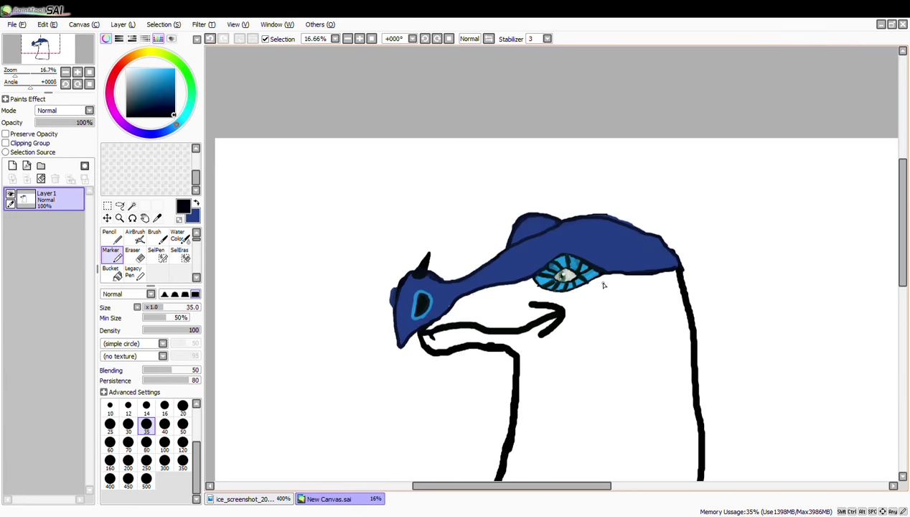
click(247, 498)
scroll(595, 332, up, 4)
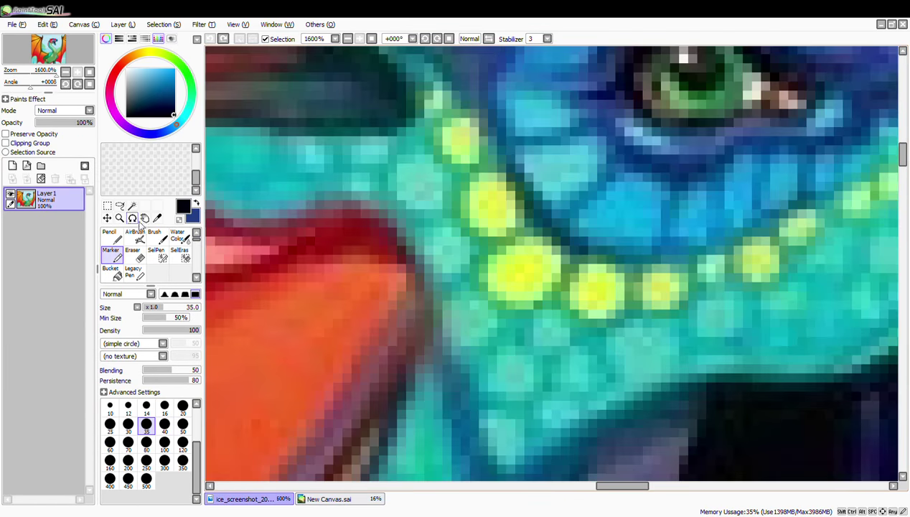
key(space)
scroll(595, 332, down, 4)
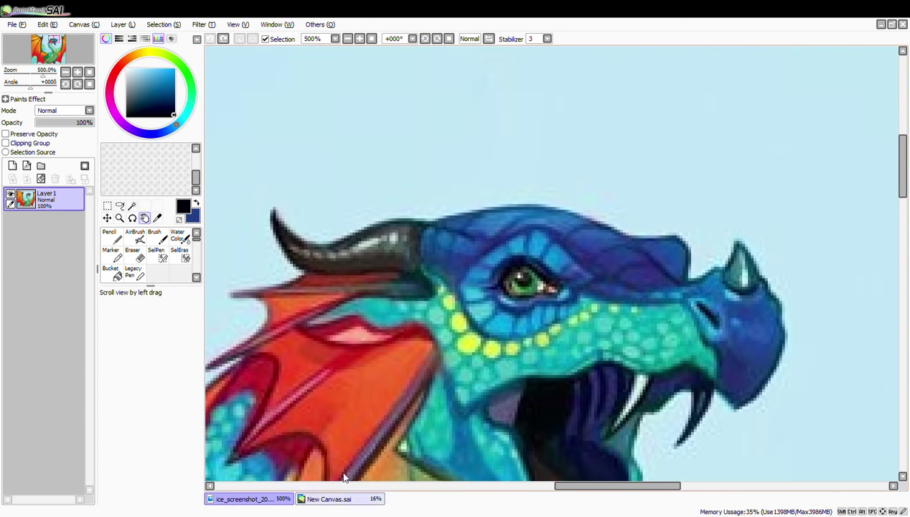
click(335, 501)
- Paint the first dark teal stripes across the snout bridge with the size 35 Marker
scroll(484, 270, up, 3)
click(167, 96)
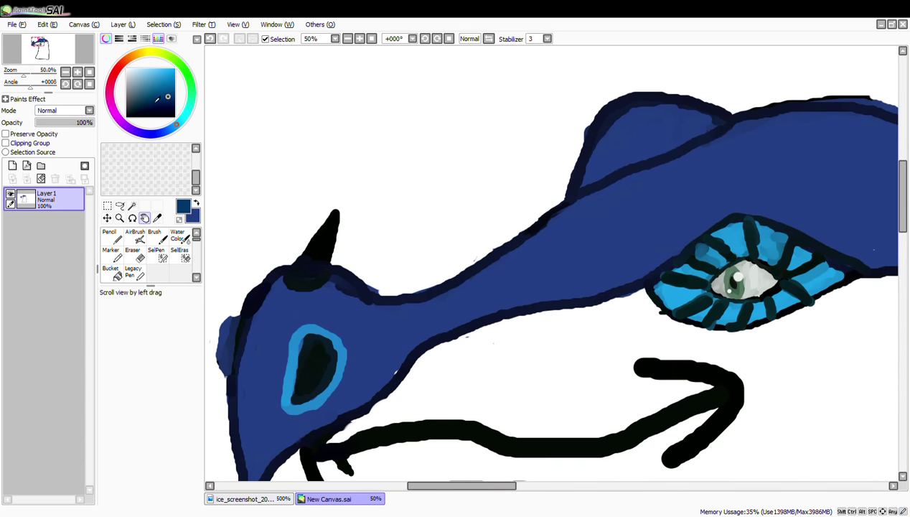
click(153, 92)
click(111, 252)
mouse_move(487, 271)
mouse_down()
mouse_move(507, 337)
mouse_move(501, 316)
mouse_up()
click(134, 255)
click(113, 255)
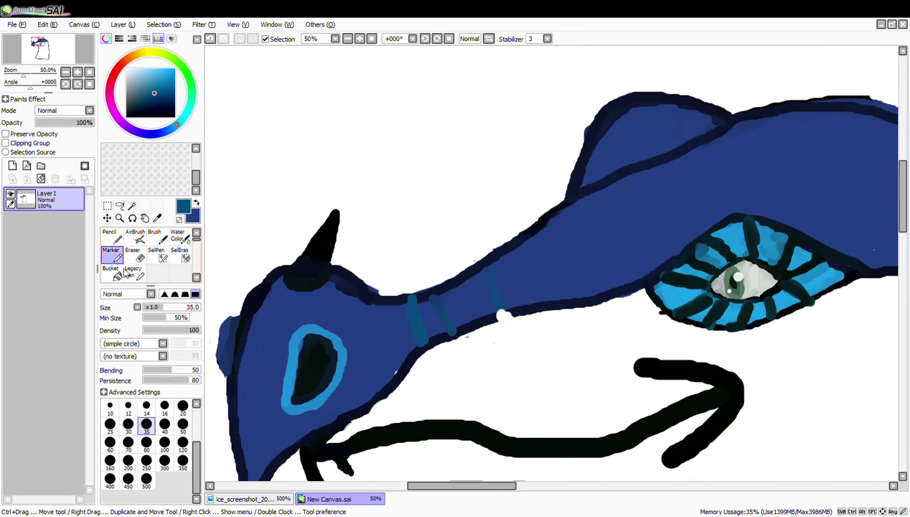
- Redraw the upper outline of the snout bridge in black and add another stripe in teal sampled from the existing ones
click(195, 203)
click(174, 116)
drag(431, 288, 398, 295)
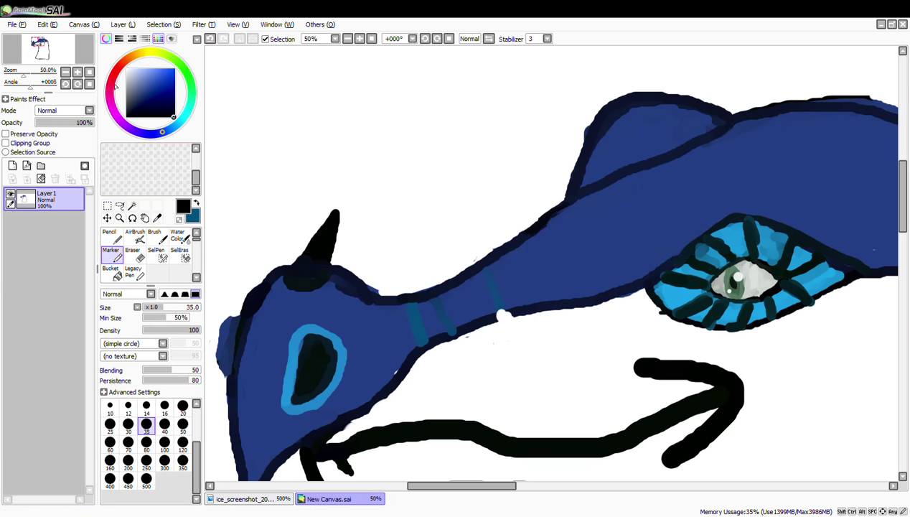
click(158, 220)
click(421, 330)
click(134, 255)
click(115, 255)
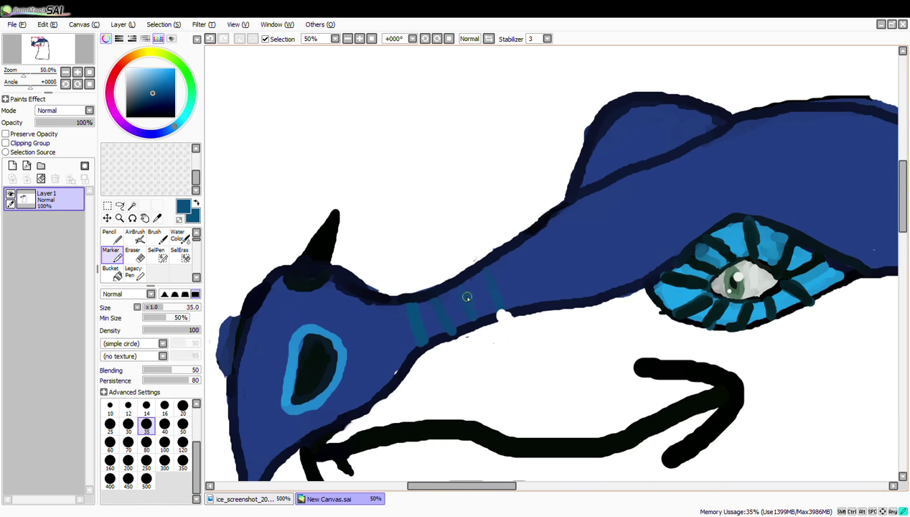
- Close the erased gap in the snout bridge's lower outline with black
click(196, 204)
click(174, 117)
drag(528, 314, 494, 316)
- Continue the dark teal stripes over the snout, brow ridge and the whole back of the head
key(x)
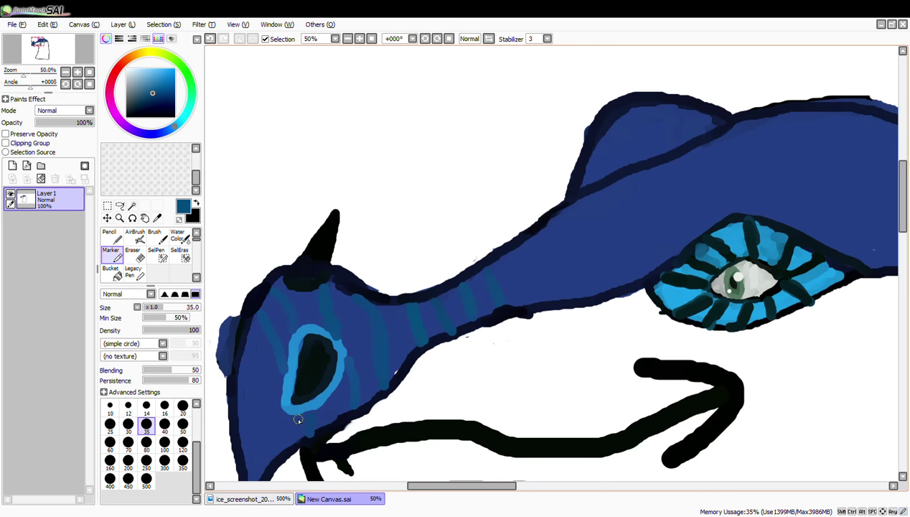
scroll(277, 389, down, 1)
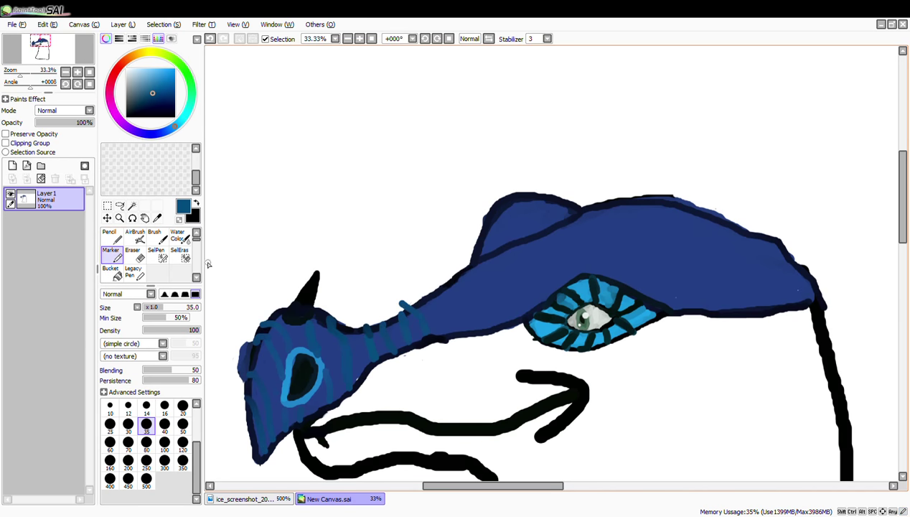
key(e)
key(e)
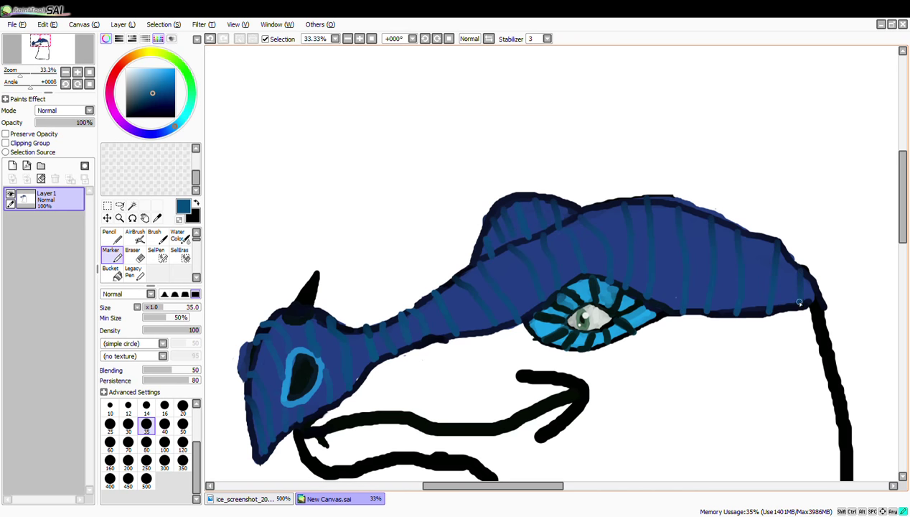
- Erase the rough colour along the upper back edge of the head and redraw that outline in black
key(e)
mouse_move(785, 242)
mouse_down()
mouse_move(642, 201)
mouse_move(777, 237)
mouse_up()
click(112, 255)
click(196, 203)
key(e)
mouse_move(700, 208)
mouse_down()
mouse_move(790, 247)
mouse_move(708, 209)
mouse_move(652, 198)
mouse_move(756, 229)
mouse_move(666, 204)
mouse_move(682, 201)
mouse_move(668, 201)
mouse_move(797, 258)
mouse_move(825, 310)
mouse_up()
click(110, 251)
key(e)
mouse_move(721, 205)
mouse_down()
mouse_move(795, 239)
mouse_move(821, 284)
mouse_move(837, 358)
mouse_move(824, 318)
mouse_up()
click(112, 251)
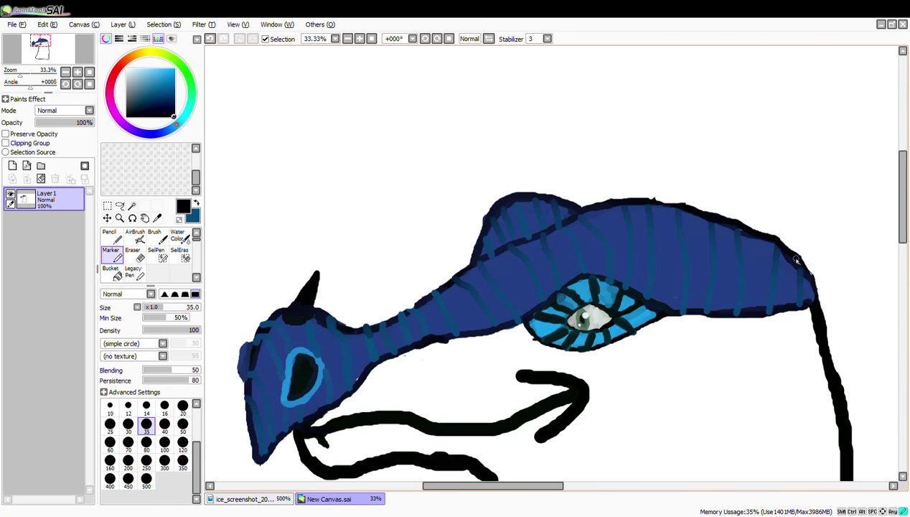
- Draw the black outline from the back of the head down into the neck and thin the neck line with the Eraser
mouse_move(799, 262)
mouse_down()
mouse_move(820, 298)
mouse_move(830, 379)
mouse_up()
click(135, 254)
mouse_move(809, 316)
mouse_down()
mouse_move(837, 450)
mouse_move(809, 332)
mouse_move(830, 404)
mouse_move(820, 336)
mouse_move(836, 392)
mouse_move(840, 446)
mouse_up()
click(112, 252)
- Draw a curved, pointed horn outline in black extending from the back of the head
scroll(542, 369, up, 1)
scroll(508, 345, down, 3)
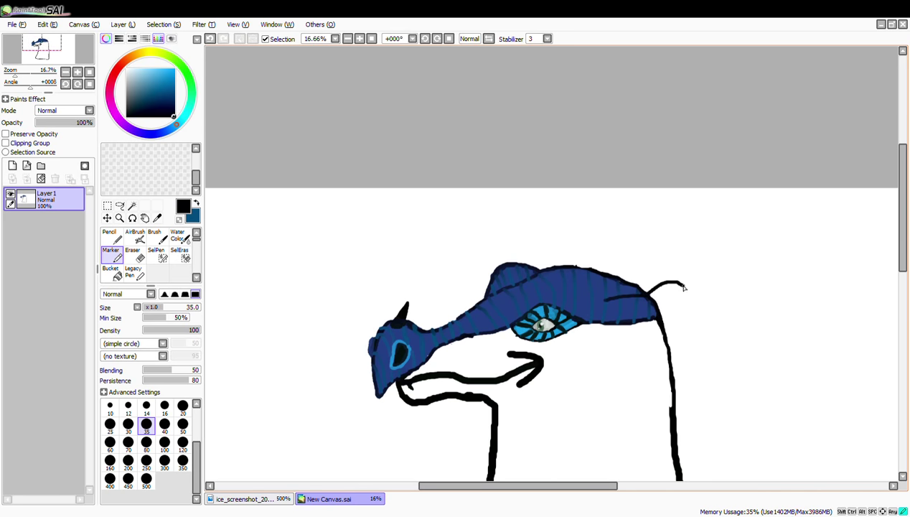
drag(678, 285, 739, 268)
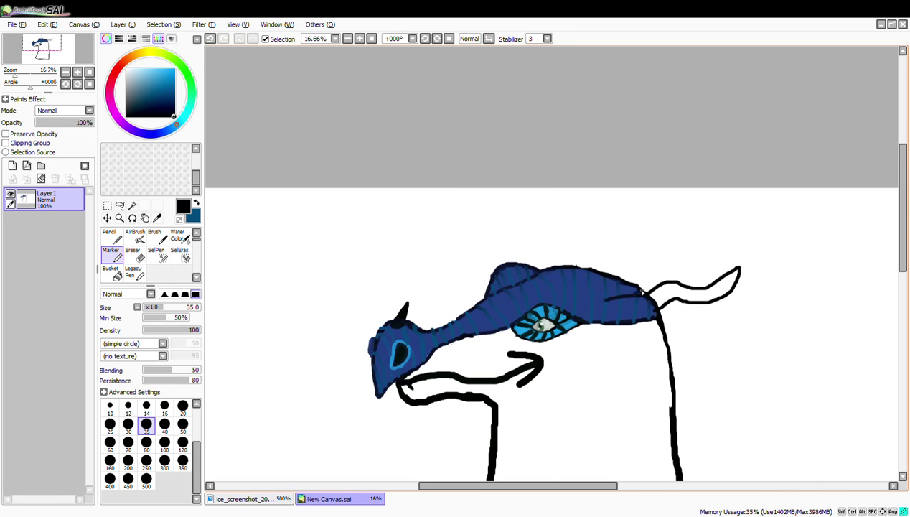
drag(643, 291, 730, 271)
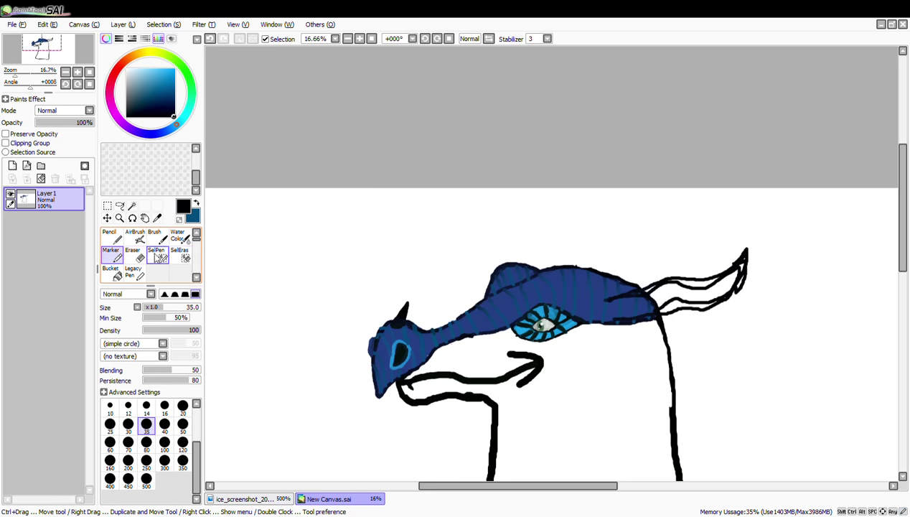
- Fill the inside of the back horn with black using the Bucket
click(111, 273)
click(673, 289)
click(657, 295)
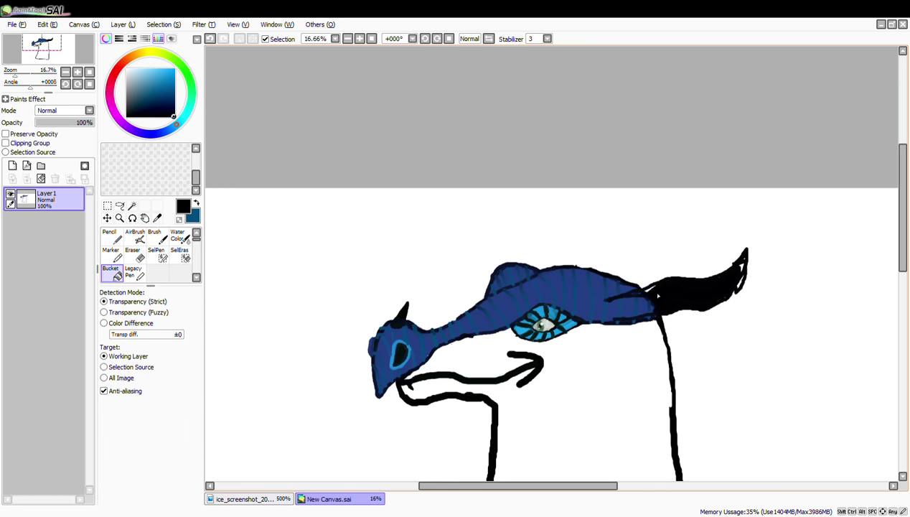
- Fill the remaining gaps at the horn's tip with black and undo the fill that covers the head
click(741, 266)
key(ctrl+z)
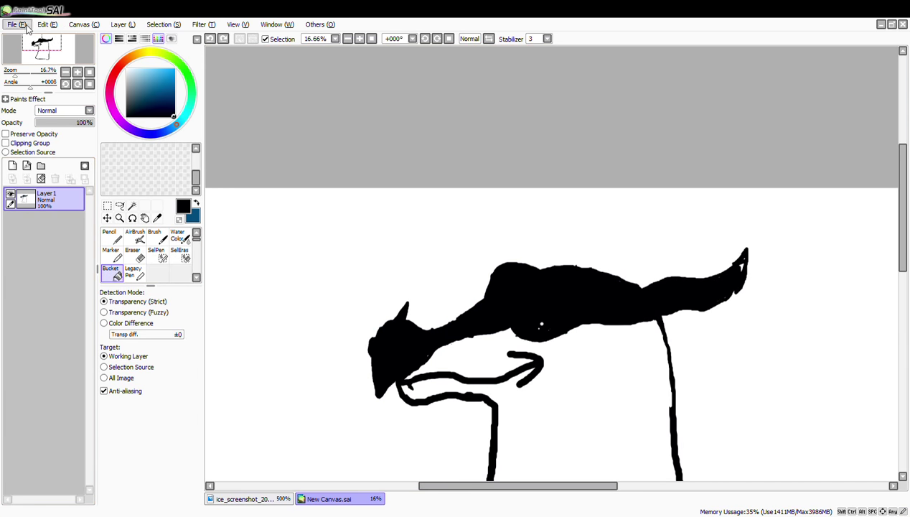
key(ctrl+z)
click(743, 268)
click(47, 24)
click(53, 36)
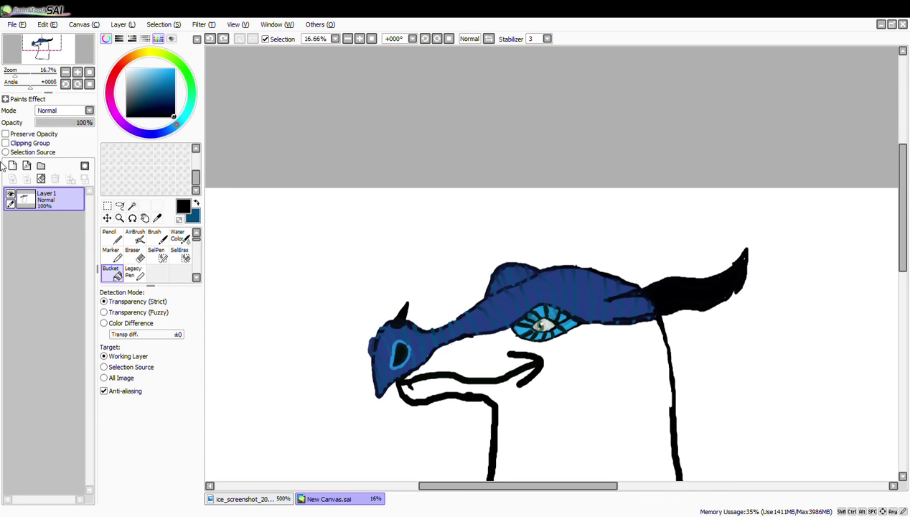
- Smooth the back horn's edges and cover its leftover gaps in black with the size 35 Marker
click(111, 255)
scroll(707, 282, up, 5)
key(space)
mouse_move(364, 186)
mouse_down()
mouse_move(725, 270)
mouse_move(719, 243)
mouse_up()
drag(550, 221, 426, 264)
drag(504, 333, 410, 405)
scroll(497, 350, down, 3)
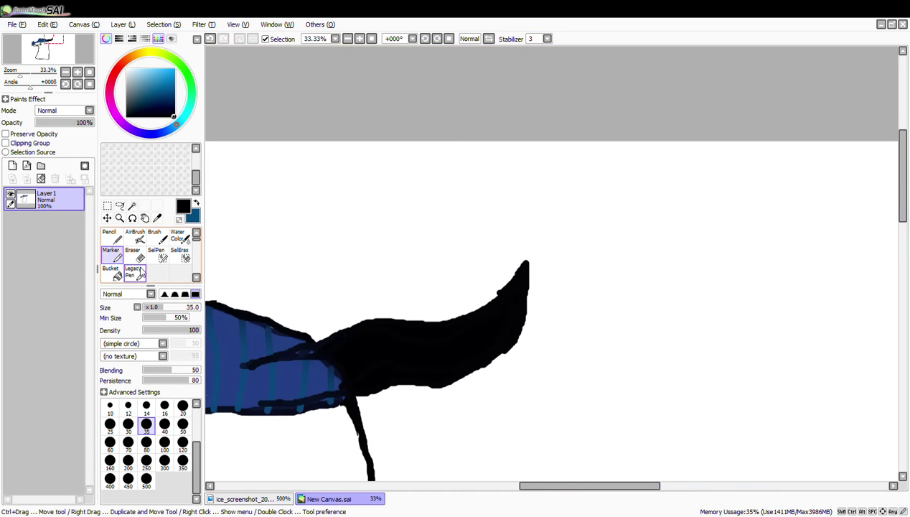
- Erase beside the horn's upper root line, recolour the spot with teal and head blue, and dab a teal mark above the horn
key(e)
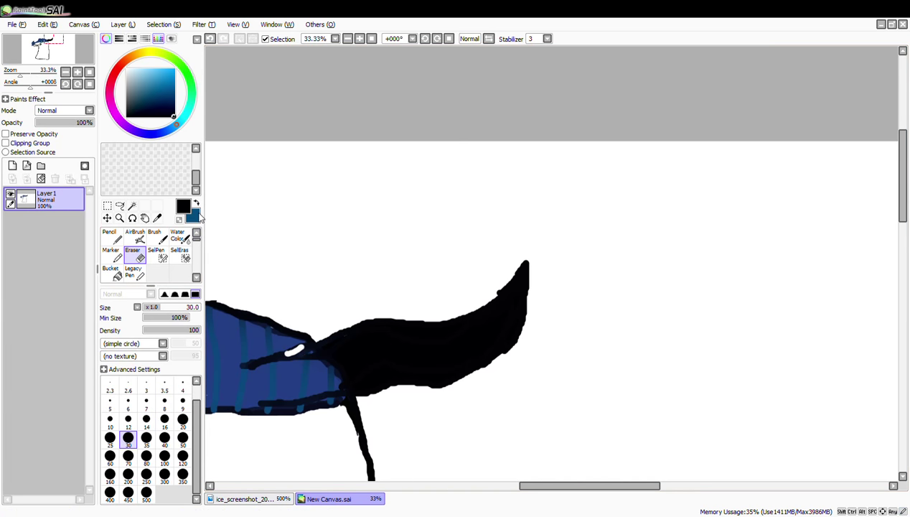
key(x)
key(m)
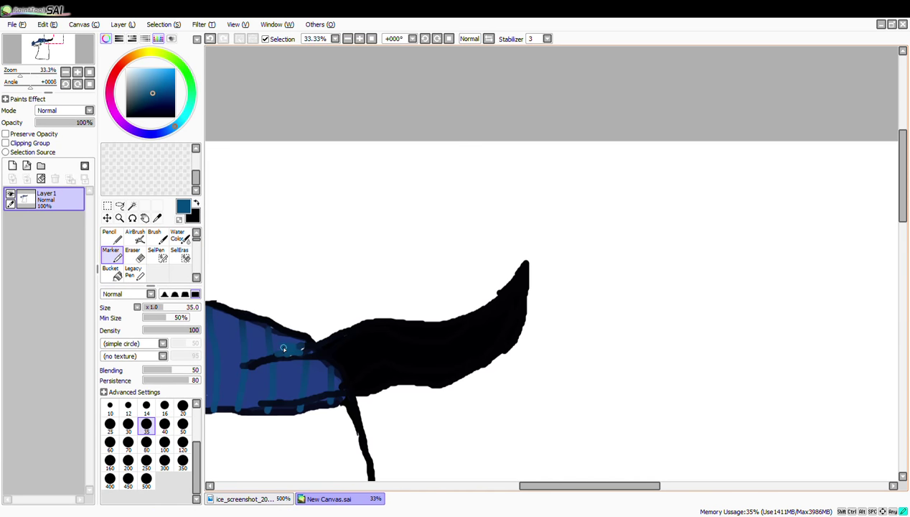
drag(379, 262, 412, 249)
alt+click(285, 350)
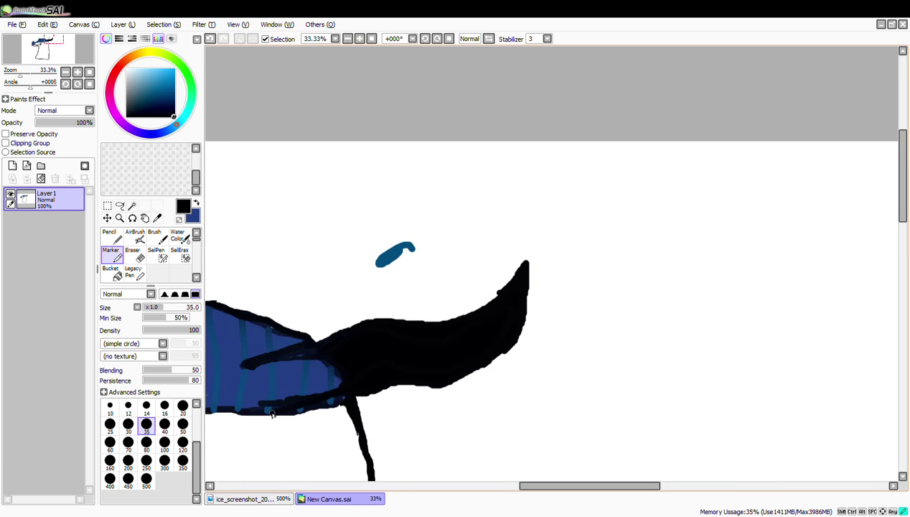
- Thin the horn's two root lines on the head with the Eraser and redraw the horn's base edge in black
key(e)
mouse_move(290, 413)
mouse_down()
mouse_move(341, 399)
mouse_move(312, 393)
mouse_move(272, 403)
mouse_move(298, 417)
mouse_up()
drag(305, 345, 241, 363)
mouse_move(249, 371)
mouse_down()
mouse_move(293, 348)
mouse_move(255, 361)
mouse_up()
click(112, 256)
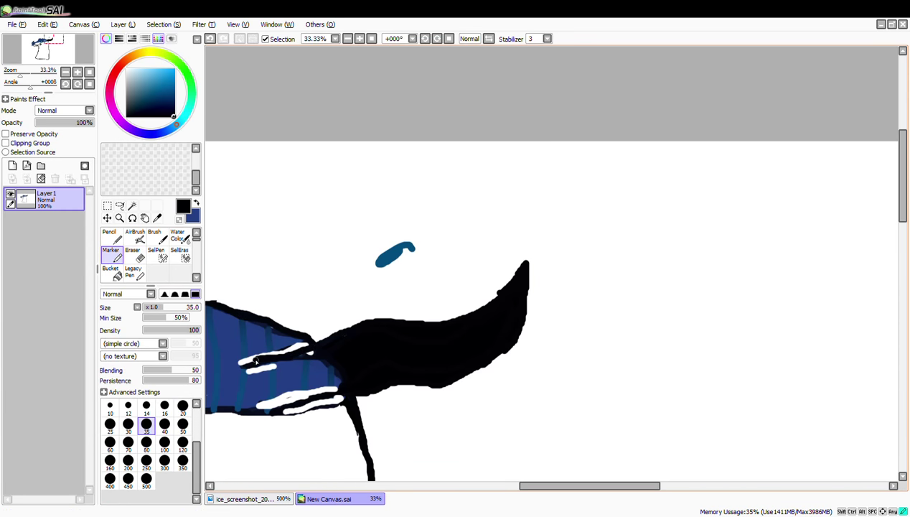
drag(351, 397, 313, 400)
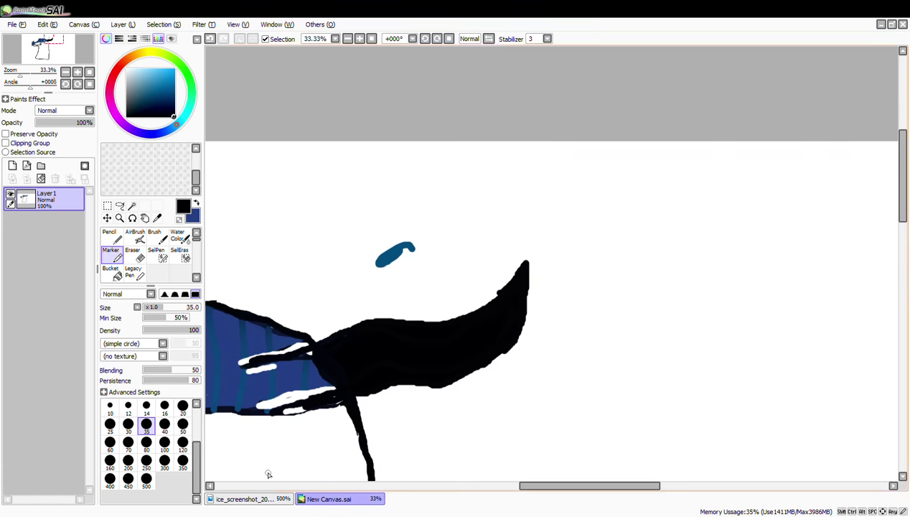
- Check the reference, then erase the top of the neck's back line and redraw it in black below the horn
click(247, 499)
click(335, 500)
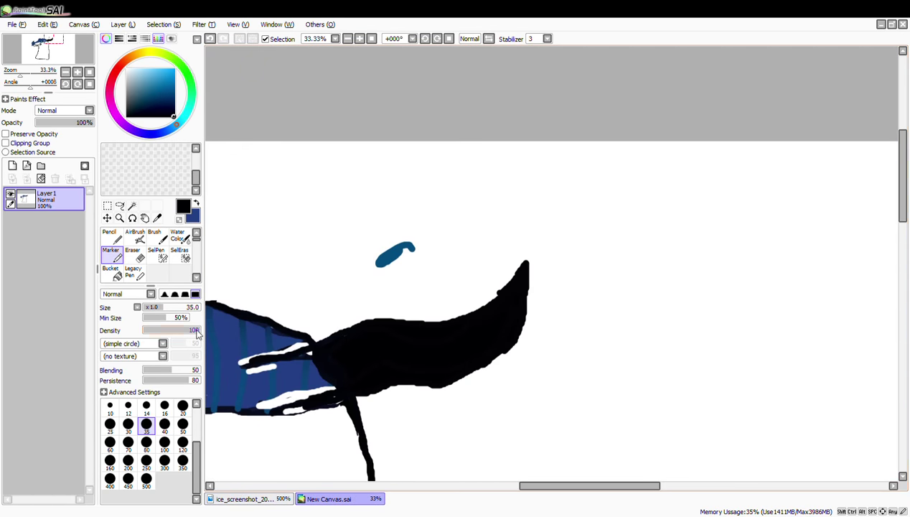
click(135, 255)
mouse_move(351, 428)
mouse_down()
mouse_move(350, 407)
mouse_move(360, 433)
mouse_up()
click(112, 255)
drag(344, 400, 345, 435)
drag(337, 402, 347, 452)
- Connect the redrawn line to the rest of the neck in black and thin the upper stretch with the Eraser
scroll(366, 399, up, 3)
scroll(369, 400, down, 6)
click(145, 219)
drag(380, 411, 335, 282)
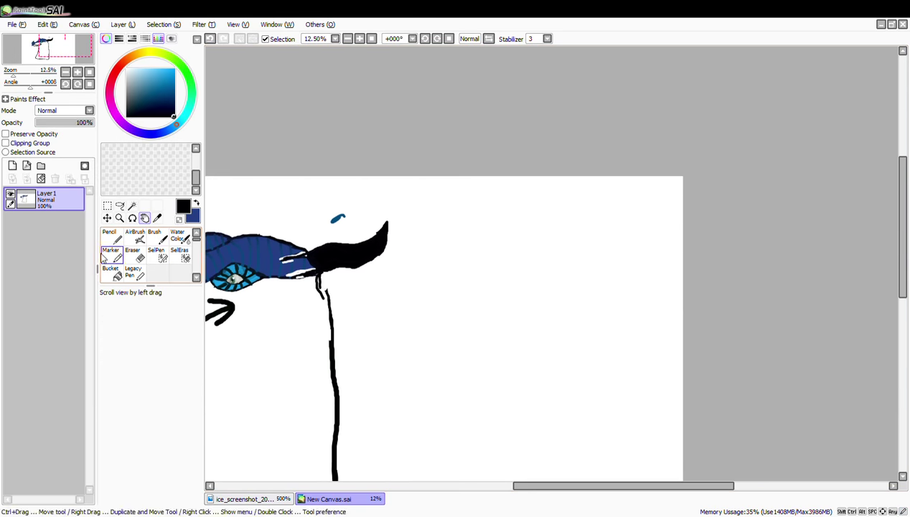
click(112, 255)
key(e)
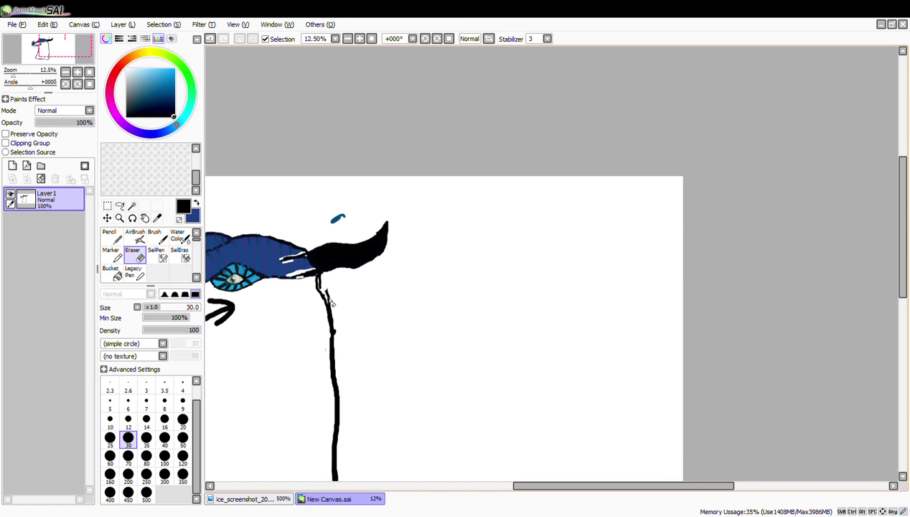
key(b)
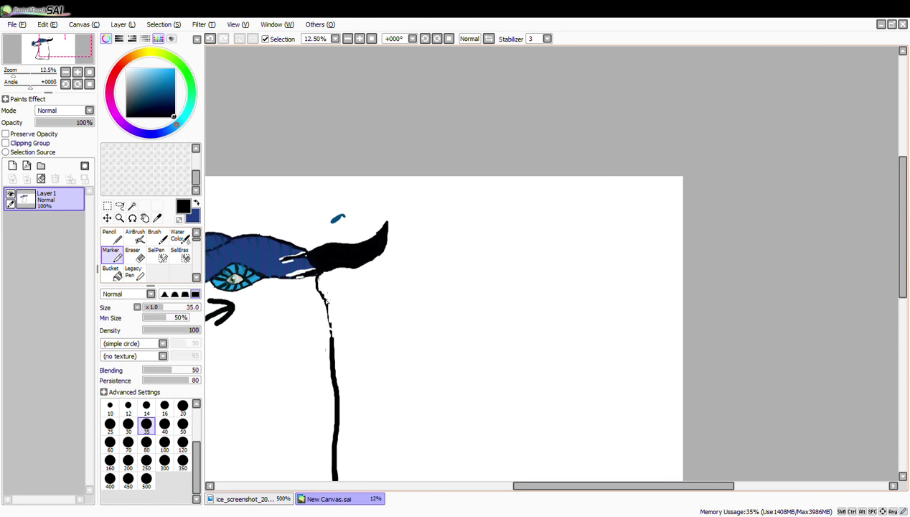
key(e)
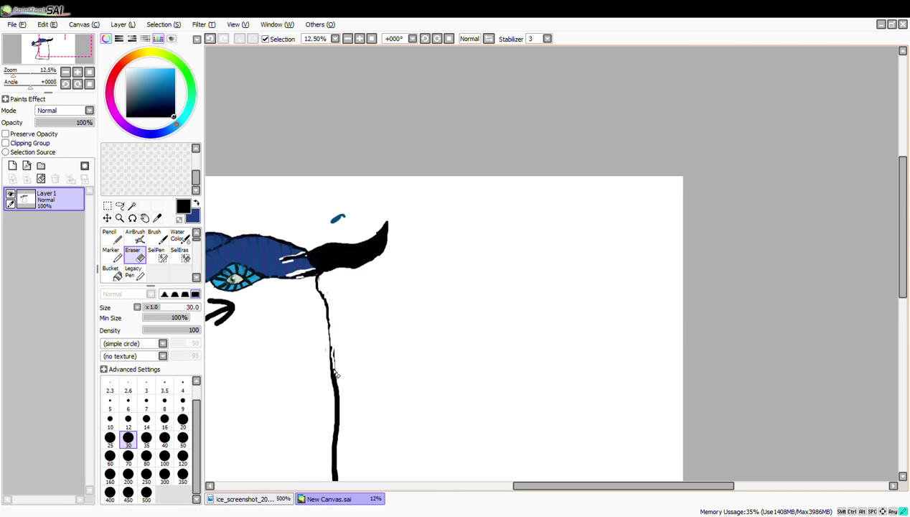
- Trim the middle stretch of the neck's back line to a thinner stroke with the Eraser at size 30
scroll(331, 362, up, 6)
drag(353, 247, 351, 301)
drag(293, 254, 298, 264)
drag(360, 364, 366, 469)
scroll(366, 472, down, 8)
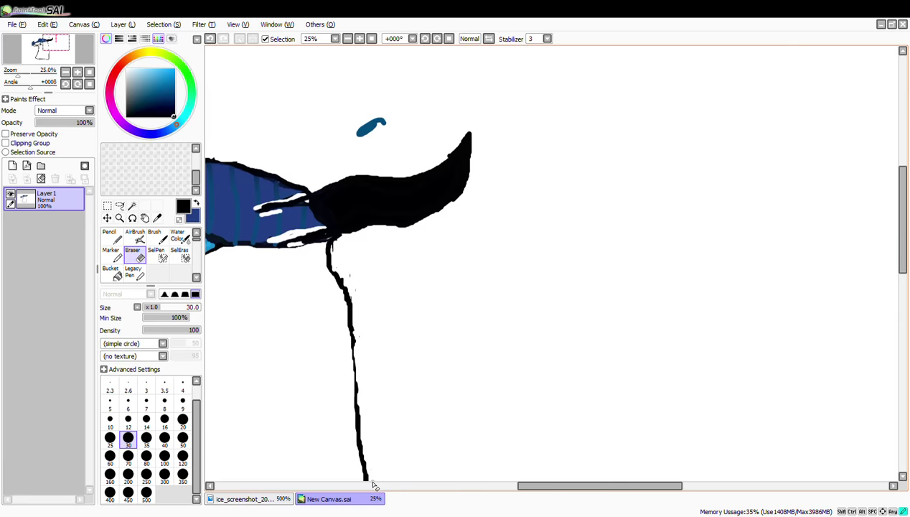
- Patch breaks in the neck's back line in black and thin its lower part down to the bottom corner
scroll(379, 292, up, 3)
key(b)
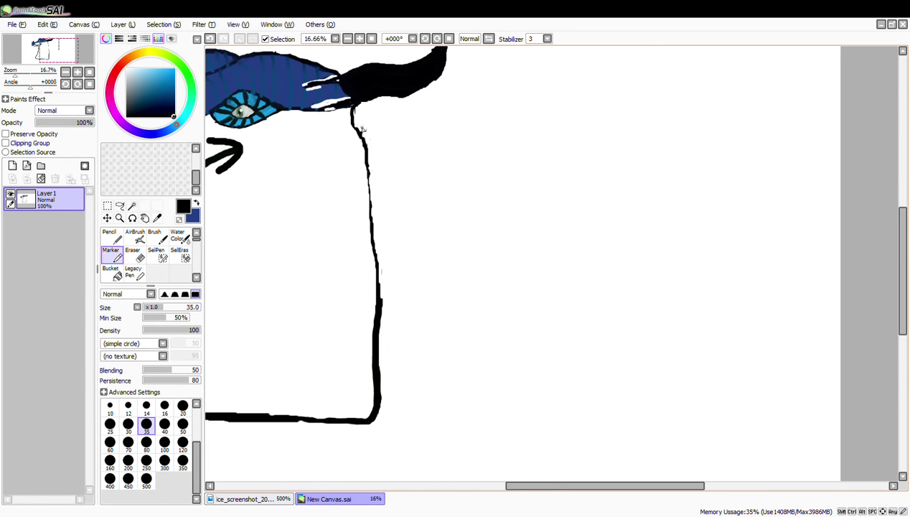
key(e)
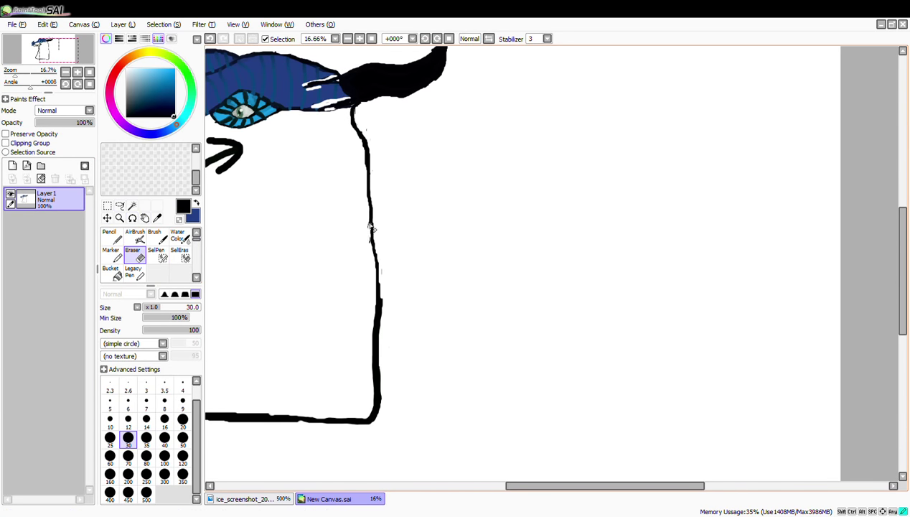
key(b)
key(e)
drag(379, 341, 382, 385)
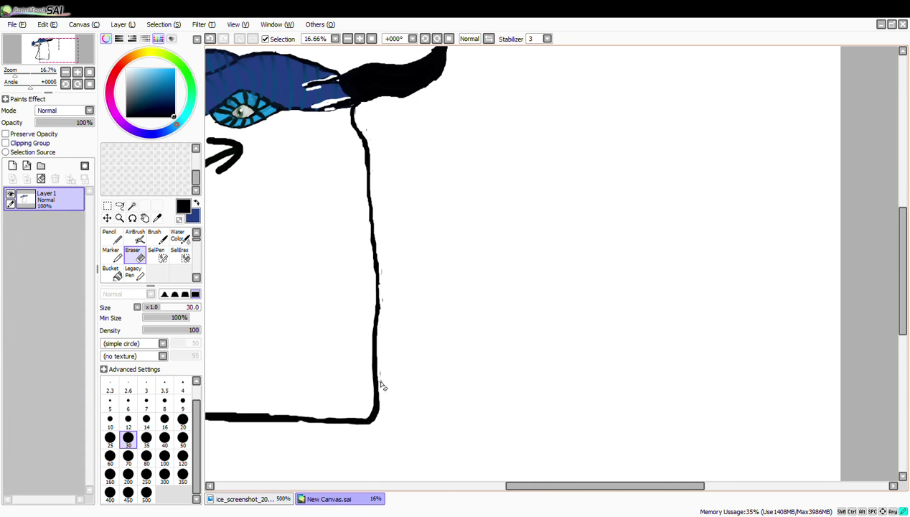
- Patch the white gap near the back of the head with the Marker, sampling the head's blue and the stripe's teal
click(157, 217)
click(307, 91)
key(b)
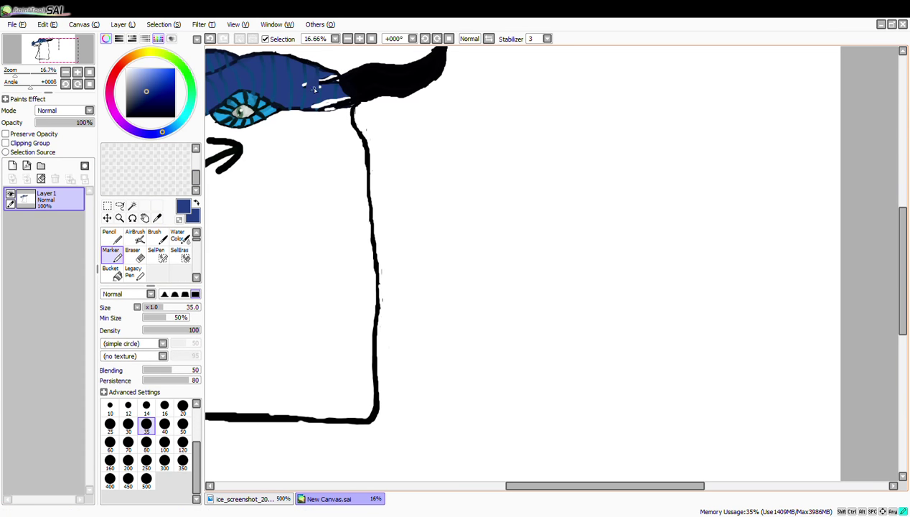
click(157, 218)
click(307, 91)
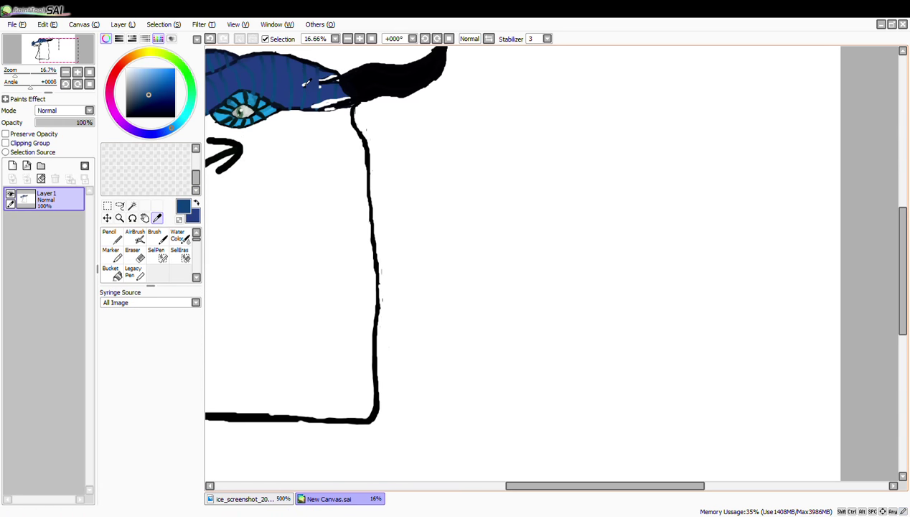
key(b)
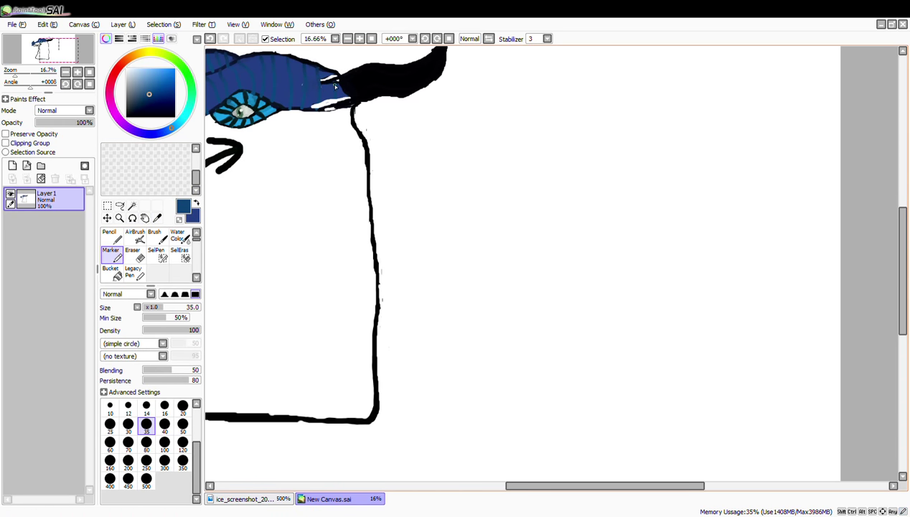
- Fill the white gaps at the back of the head beside the horn base with blue using the Marker at size 35
click(196, 205)
scroll(330, 84, up, 6)
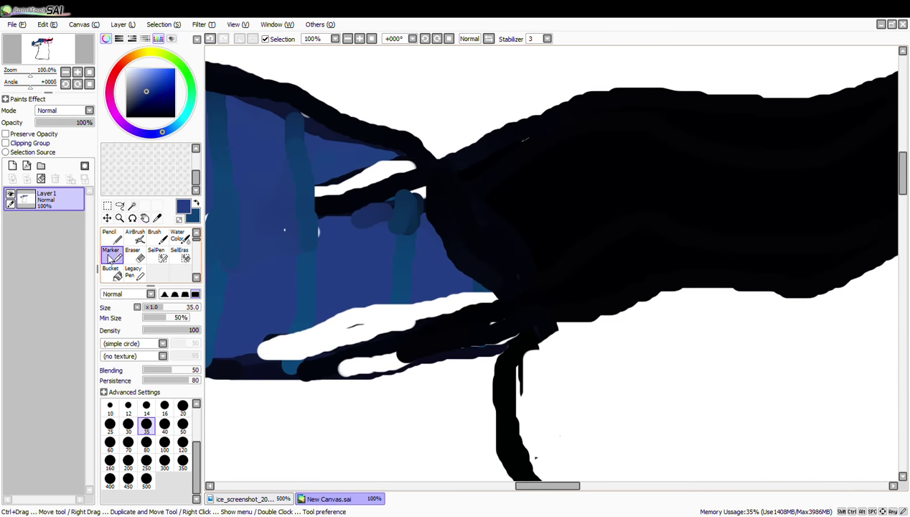
click(145, 218)
drag(237, 228, 271, 224)
click(134, 254)
click(112, 256)
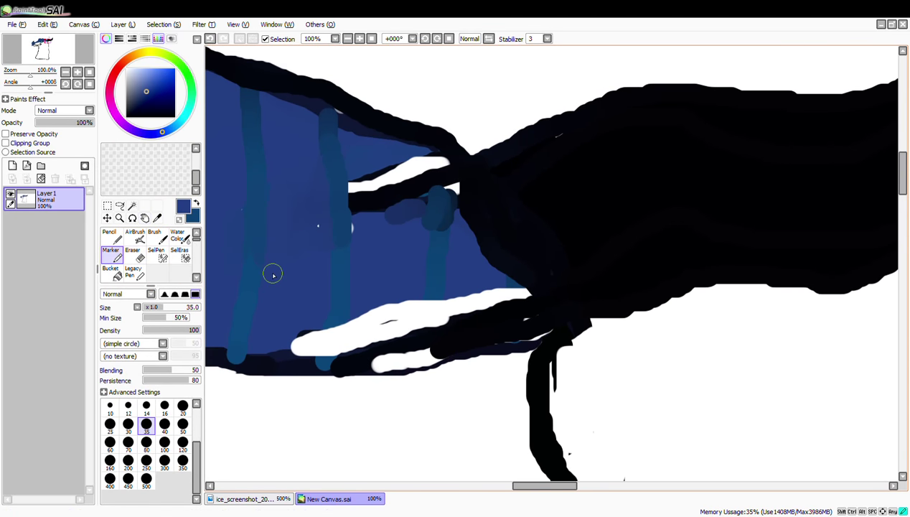
mouse_move(355, 185)
mouse_down()
mouse_move(435, 161)
mouse_move(379, 158)
mouse_move(358, 184)
mouse_move(434, 166)
mouse_up()
mouse_move(449, 315)
mouse_down()
mouse_move(577, 342)
mouse_move(533, 328)
mouse_move(392, 364)
mouse_move(517, 297)
mouse_move(372, 317)
mouse_move(294, 350)
mouse_move(405, 328)
mouse_move(442, 308)
mouse_move(376, 368)
mouse_move(497, 288)
mouse_move(528, 293)
mouse_move(454, 202)
mouse_move(484, 265)
mouse_move(514, 283)
mouse_move(398, 214)
mouse_move(418, 224)
mouse_move(459, 283)
mouse_up()
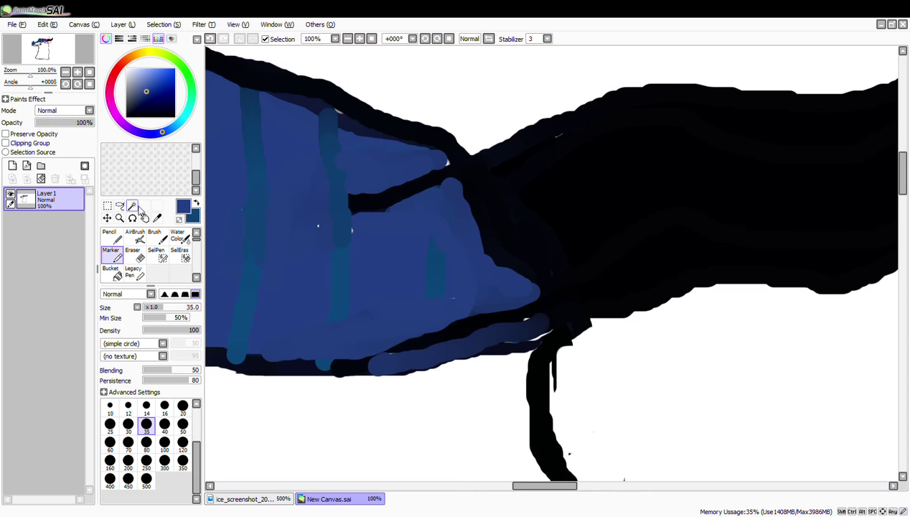
- Redraw the teal stripes at the back of the head and paint over the inner end of the black crease line
click(196, 203)
mouse_move(428, 338)
mouse_down()
mouse_move(489, 263)
mouse_move(491, 336)
mouse_move(489, 309)
mouse_up()
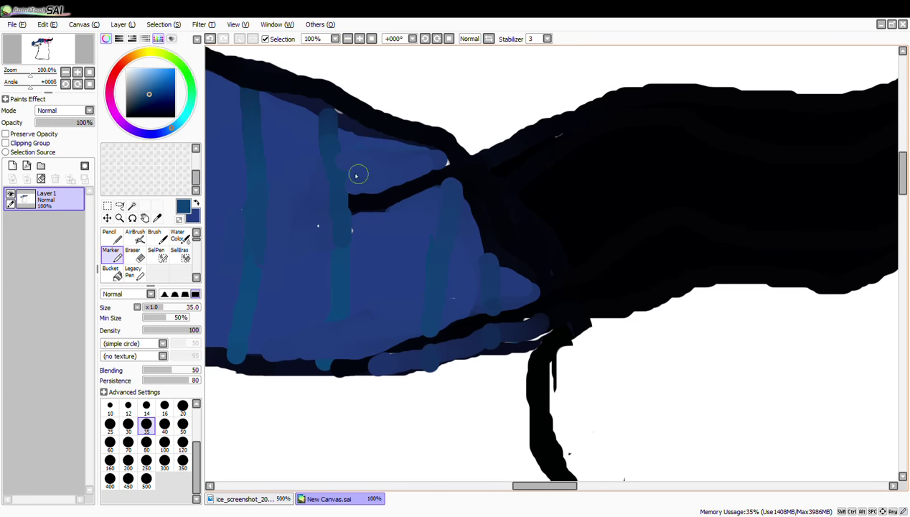
key(e)
key(e)
mouse_move(361, 188)
mouse_down()
mouse_move(350, 207)
mouse_move(396, 217)
mouse_up()
click(386, 215)
- Cover the teal smudges around the crease line and the doubled lower outline near the horn with blue
click(196, 204)
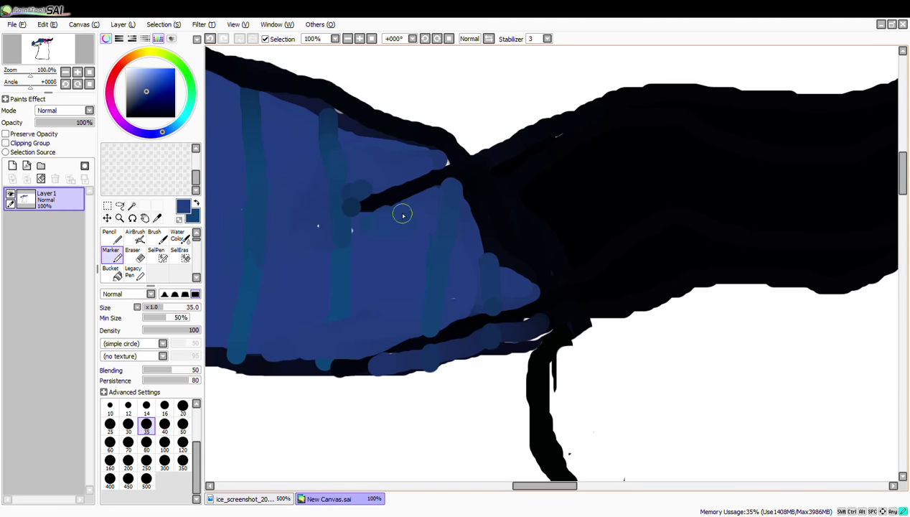
drag(367, 187, 353, 203)
mouse_move(410, 340)
mouse_down()
mouse_move(327, 358)
mouse_move(410, 361)
mouse_move(389, 349)
mouse_move(540, 325)
mouse_up()
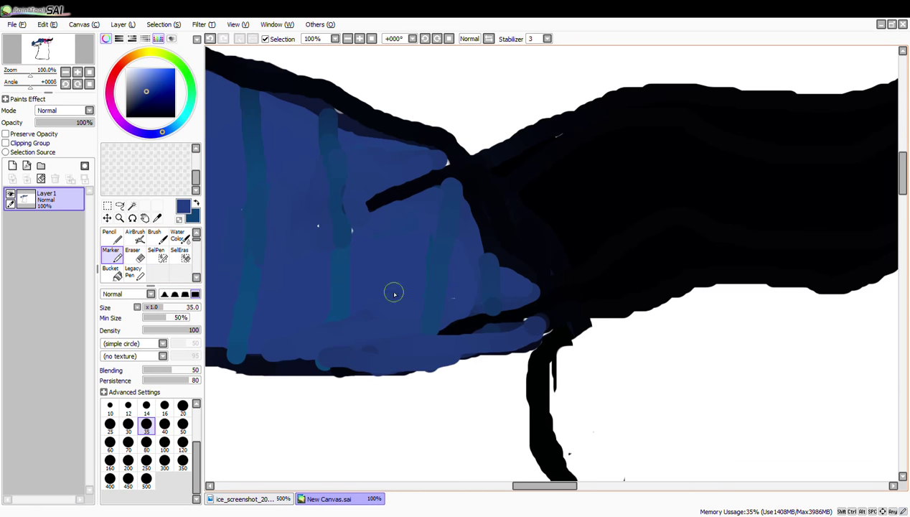
- Redraw the lower outline at the back of the head in black, running from the horn base toward the eye
click(196, 204)
click(174, 116)
mouse_move(535, 305)
mouse_down()
mouse_move(485, 324)
mouse_move(540, 321)
mouse_move(473, 340)
mouse_move(462, 359)
mouse_move(531, 352)
mouse_move(359, 373)
mouse_move(307, 366)
mouse_up()
- Erase the leftover dark line above the new lower outline and fill the gap with blue
key(e)
mouse_move(435, 332)
mouse_down()
mouse_move(534, 307)
mouse_move(424, 351)
mouse_up()
click(111, 255)
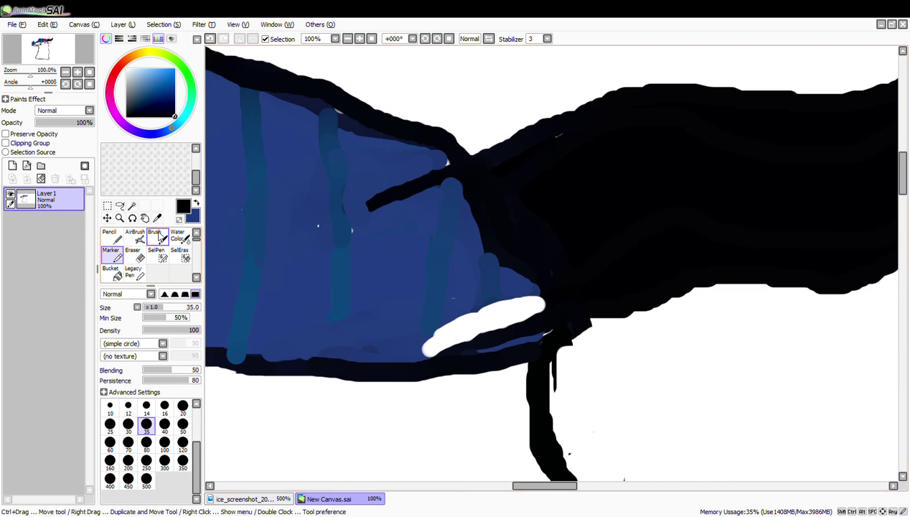
click(196, 203)
mouse_move(451, 322)
mouse_down()
mouse_move(522, 309)
mouse_move(491, 310)
mouse_move(538, 305)
mouse_move(452, 237)
mouse_up()
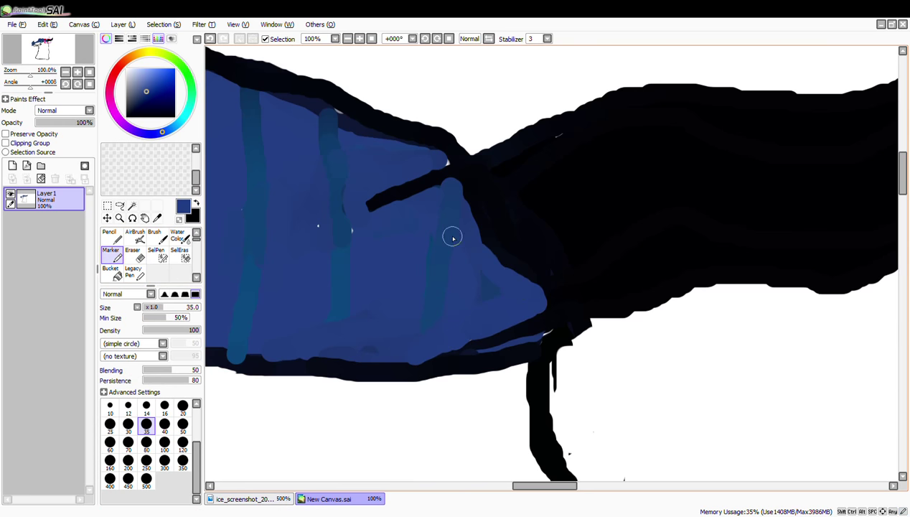
- Trim the ragged black edges where the neck meets the horn, and redraw the top of the neck line in the sampled dark colour
click(130, 258)
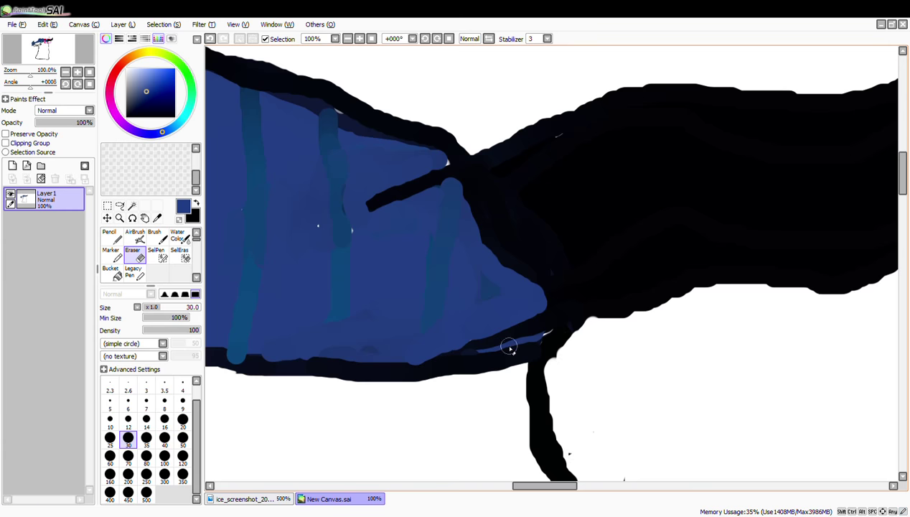
click(112, 256)
click(157, 218)
click(517, 358)
click(115, 255)
mouse_move(583, 326)
mouse_down()
mouse_move(554, 391)
mouse_move(544, 440)
mouse_up()
- Erase the doubled lines at the head's lower back corner and extend its lower outline in the dark colour to the neck line
click(133, 256)
mouse_move(550, 349)
mouse_down()
mouse_move(524, 423)
mouse_move(551, 360)
mouse_move(518, 375)
mouse_move(525, 345)
mouse_up()
click(114, 255)
mouse_move(472, 362)
mouse_down()
mouse_move(541, 362)
mouse_move(418, 369)
mouse_move(563, 334)
mouse_move(522, 327)
mouse_move(398, 358)
mouse_up()
key(e)
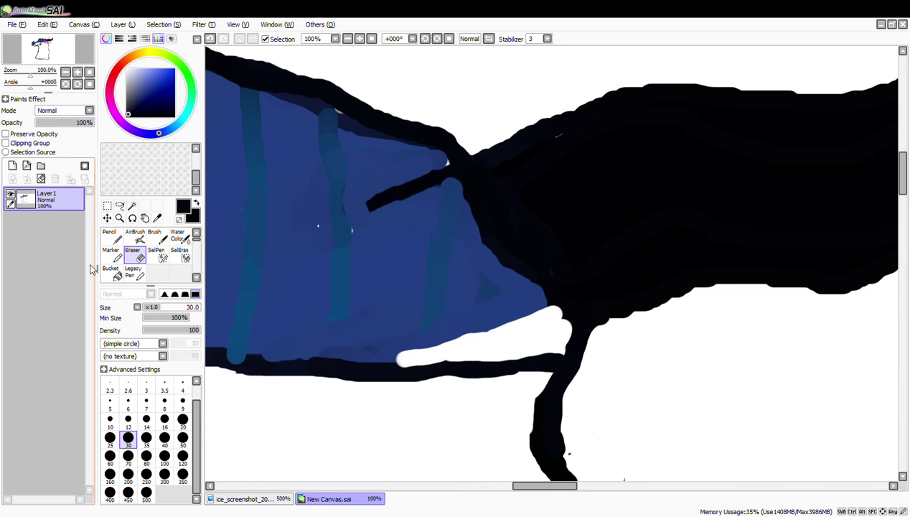
- Fill the erased white gap at the head's lower back corner with the sampled head blue using the Marker
click(112, 254)
click(157, 218)
click(228, 221)
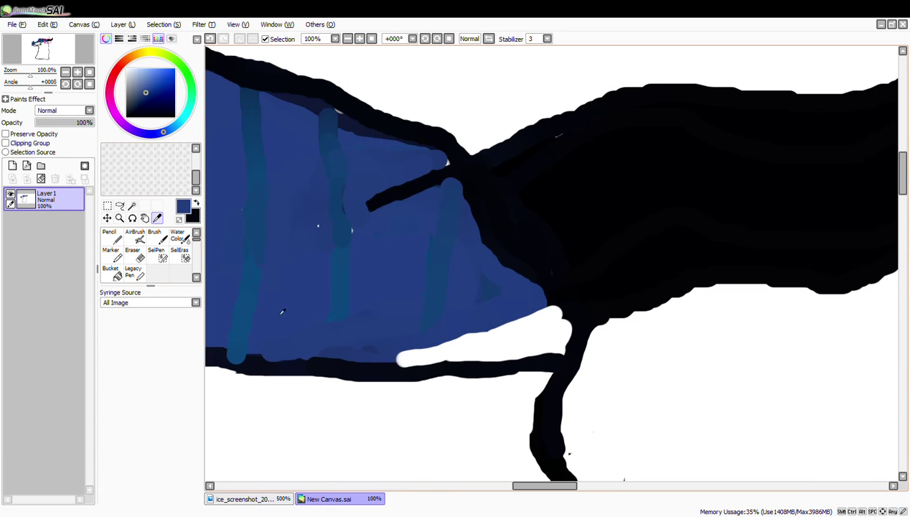
click(112, 254)
mouse_move(459, 345)
mouse_down()
mouse_move(536, 331)
mouse_move(552, 315)
mouse_move(474, 353)
mouse_move(559, 346)
mouse_move(534, 338)
mouse_move(552, 315)
mouse_move(538, 317)
mouse_move(564, 354)
mouse_up()
scroll(564, 354, down, 3)
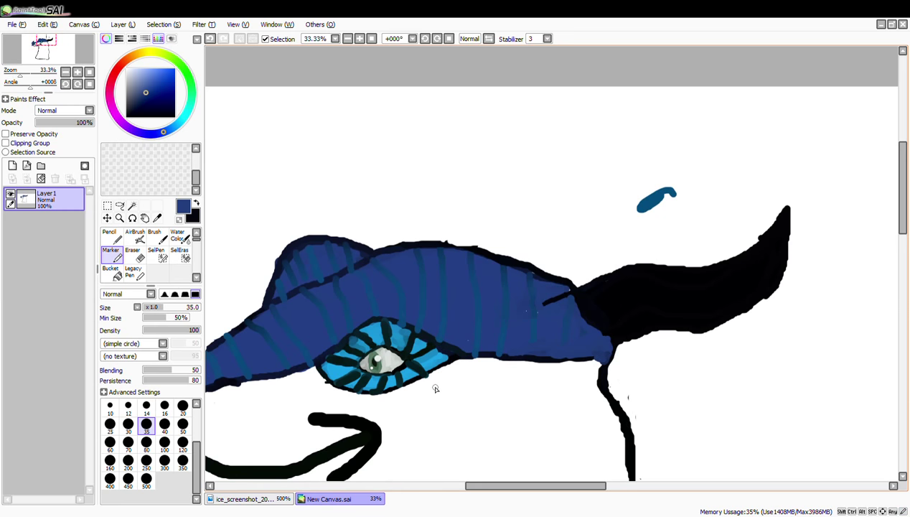
- Touch up the head's outline and crease near the horn base in the dark outline colour
click(195, 203)
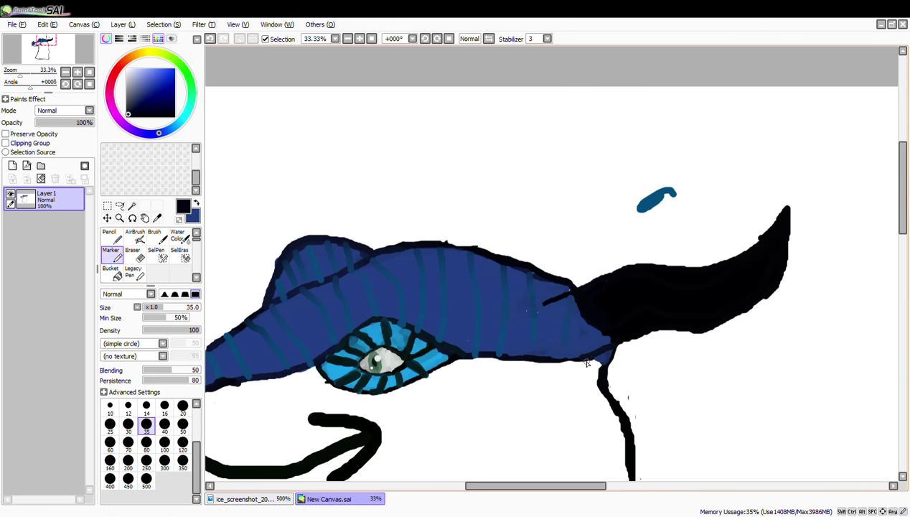
click(157, 218)
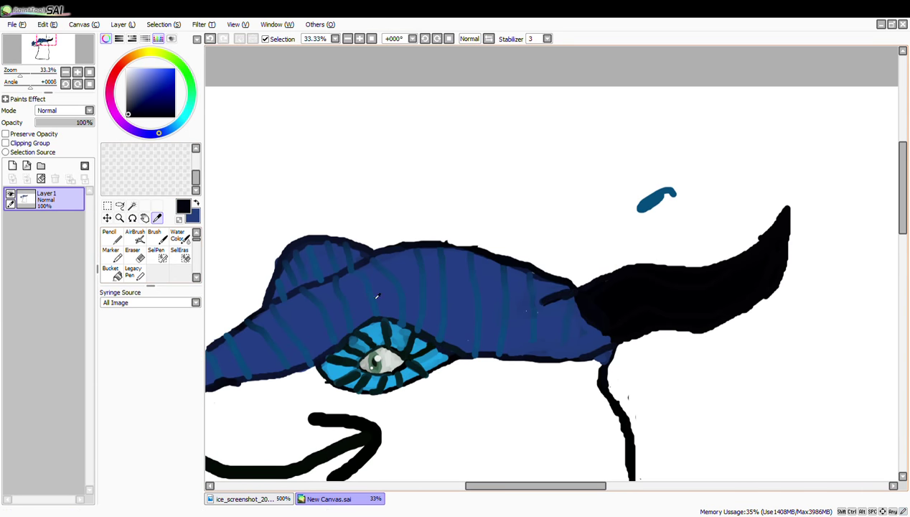
- Sample the teal-blue stripe colour and add stripes with the Marker at the back of the dragon's blue head
click(396, 293)
click(112, 254)
drag(533, 296, 531, 346)
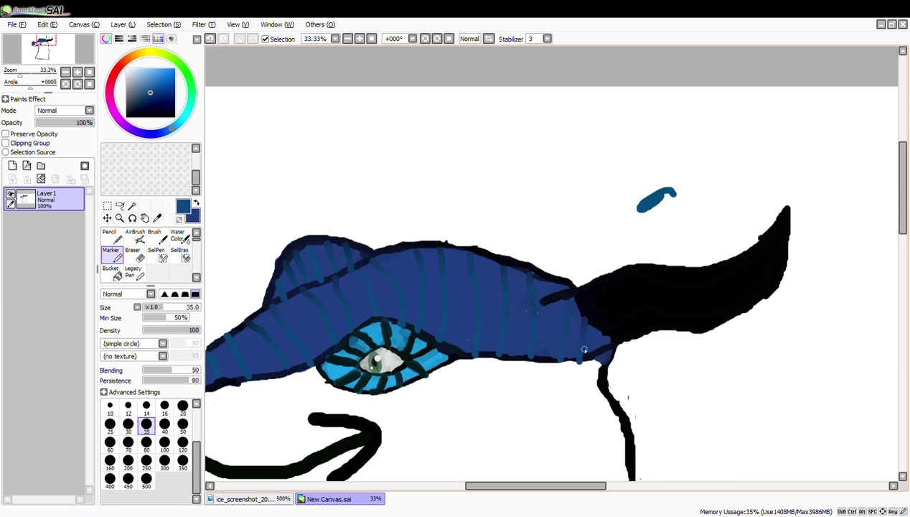
- Erase the stray teal-blue stroke on the white background above the head
click(195, 202)
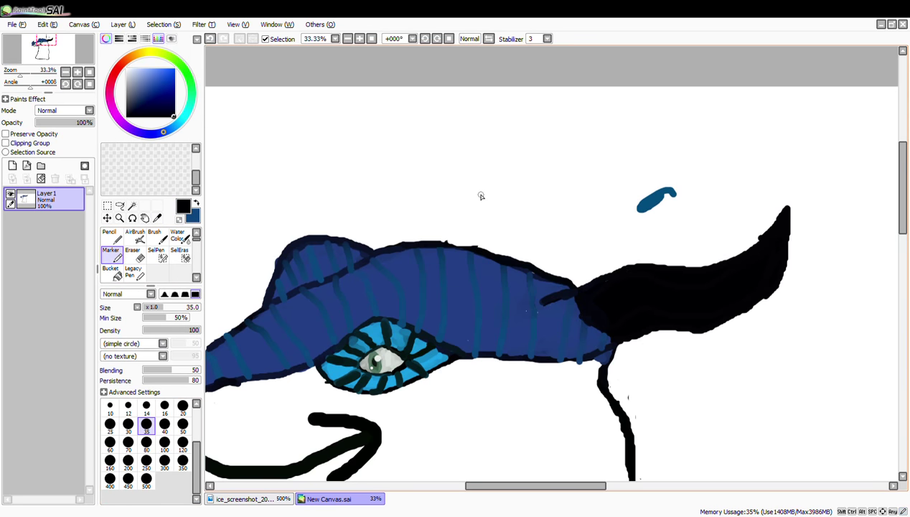
click(135, 255)
drag(677, 183, 675, 196)
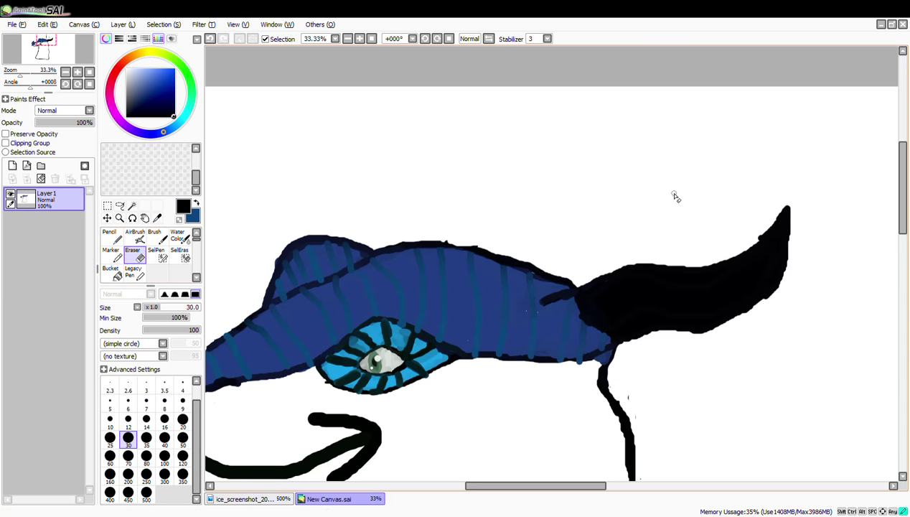
- Outline a second curved horn behind the black horn with the Marker in very dark navy
click(115, 256)
click(197, 203)
click(197, 203)
mouse_move(529, 267)
mouse_down()
mouse_move(567, 234)
mouse_move(678, 222)
mouse_move(742, 188)
mouse_up()
click(165, 109)
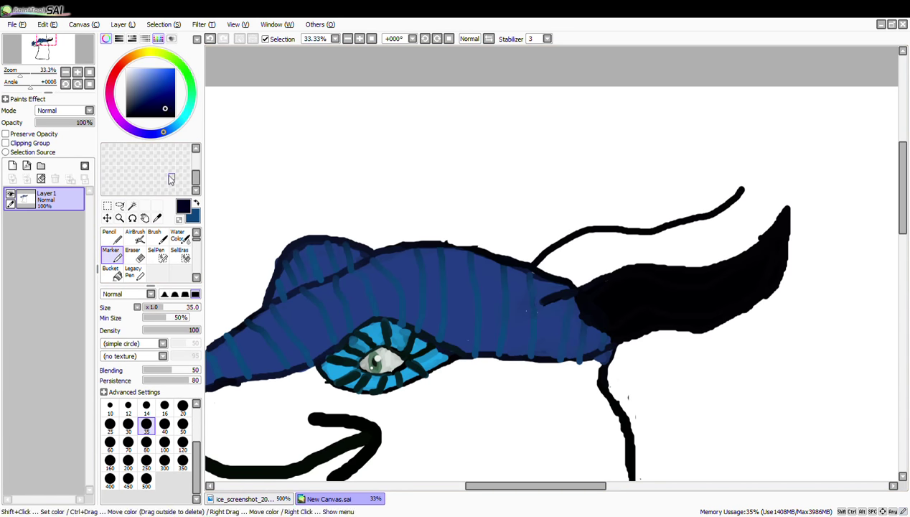
key(ctrl+z)
mouse_move(508, 245)
mouse_down()
mouse_move(561, 217)
mouse_move(701, 211)
mouse_move(643, 264)
mouse_move(597, 268)
mouse_move(572, 286)
mouse_up()
mouse_move(654, 230)
mouse_down()
mouse_move(618, 246)
mouse_move(682, 210)
mouse_up()
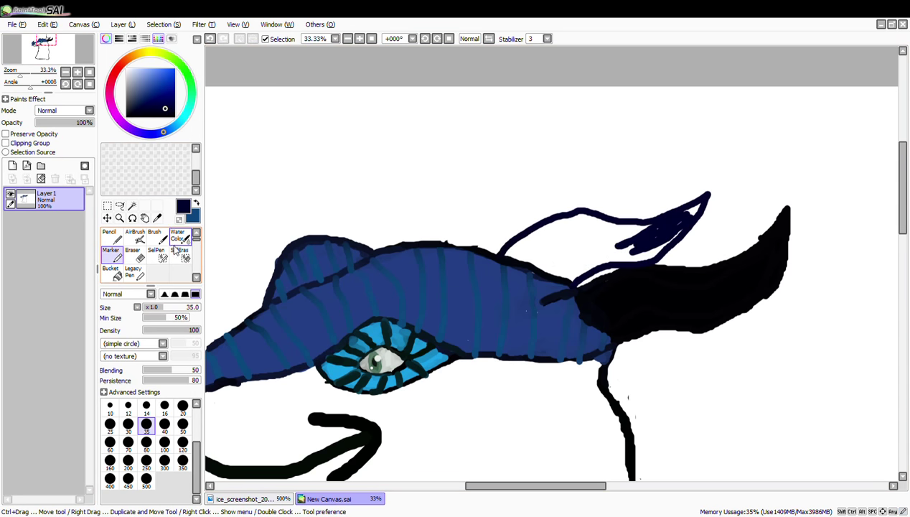
- Fill the second horn's outline with dark navy Marker strokes
mouse_move(551, 251)
mouse_down()
mouse_move(508, 254)
mouse_move(569, 277)
mouse_up()
mouse_move(505, 253)
mouse_down()
mouse_move(541, 232)
mouse_move(625, 214)
mouse_up()
mouse_move(630, 245)
mouse_down()
mouse_move(572, 265)
mouse_move(596, 261)
mouse_up()
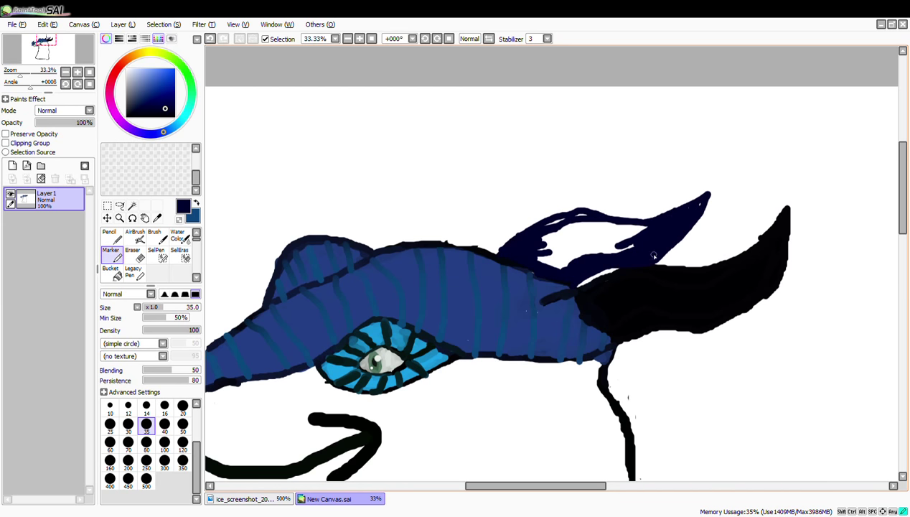
mouse_move(564, 230)
mouse_down()
mouse_move(583, 218)
mouse_move(539, 254)
mouse_move(566, 265)
mouse_move(576, 241)
mouse_move(634, 248)
mouse_move(611, 229)
mouse_move(630, 225)
mouse_move(566, 232)
mouse_move(608, 240)
mouse_move(630, 234)
mouse_up()
- Redraw the back line of the neck slightly farther out with the size 80 Marker in dark navy
scroll(562, 260, up, 3)
scroll(563, 260, down, 5)
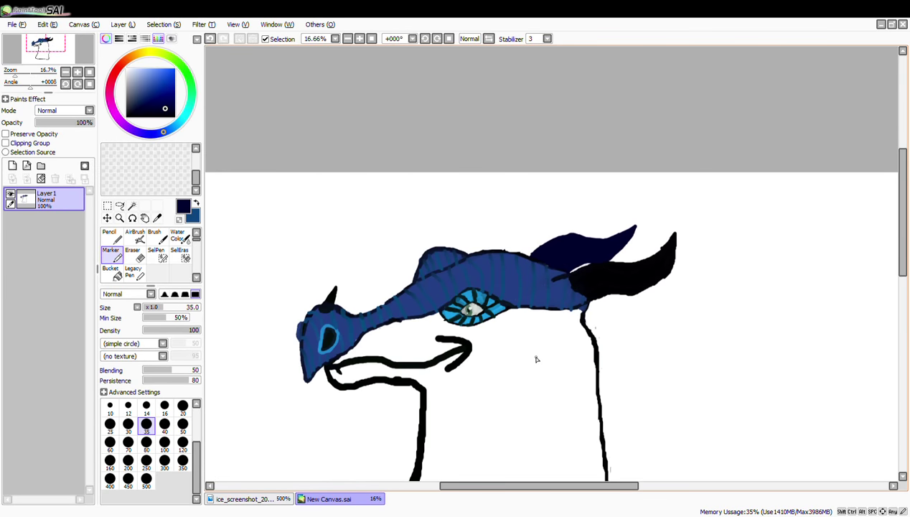
scroll(473, 320, up, 3)
scroll(474, 320, down, 5)
scroll(477, 322, up, 1)
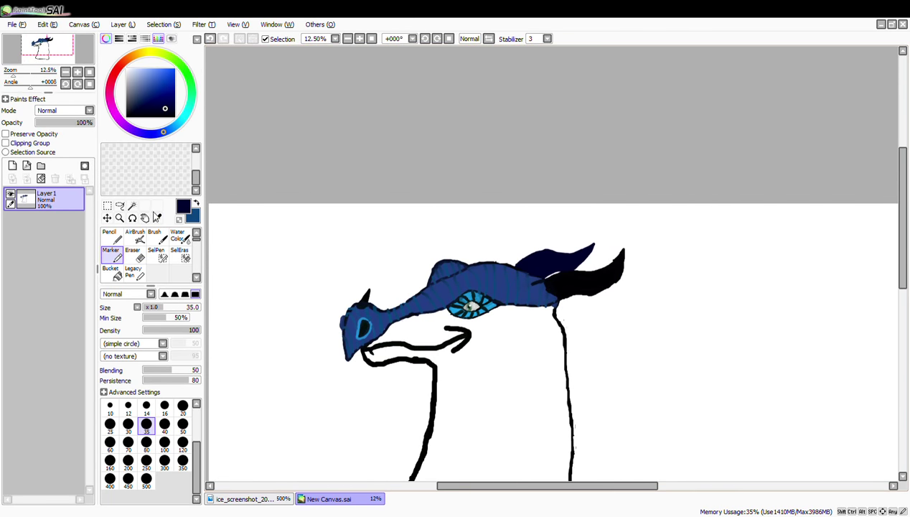
click(146, 218)
drag(459, 344, 473, 165)
click(111, 253)
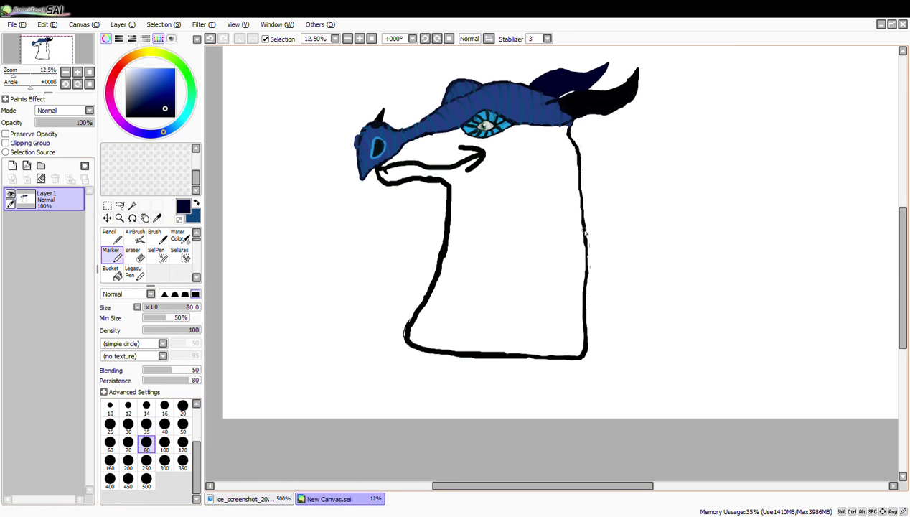
drag(581, 223, 587, 353)
mouse_move(570, 132)
mouse_down()
mouse_move(597, 299)
mouse_move(587, 358)
mouse_move(602, 330)
mouse_up()
- Erase the old inner neck line with the Eraser at size 80 and touch up the new line with the Marker
key(e)
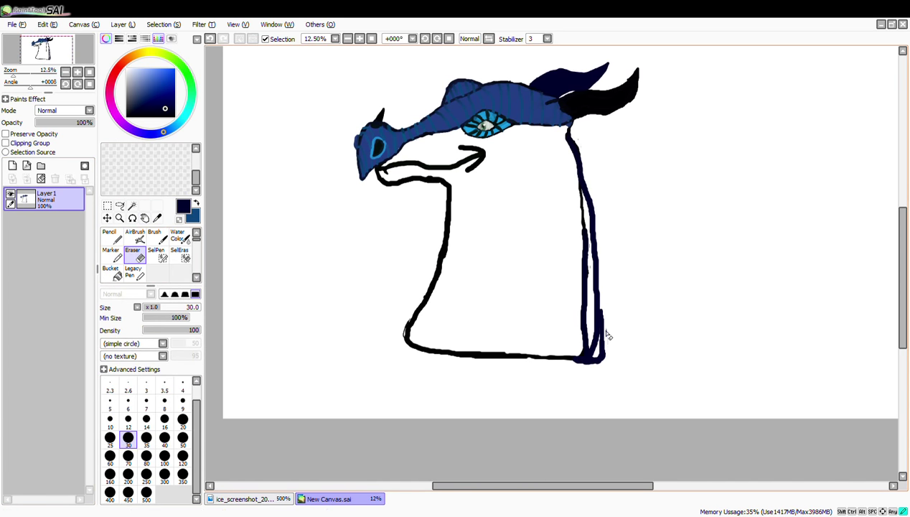
click(113, 255)
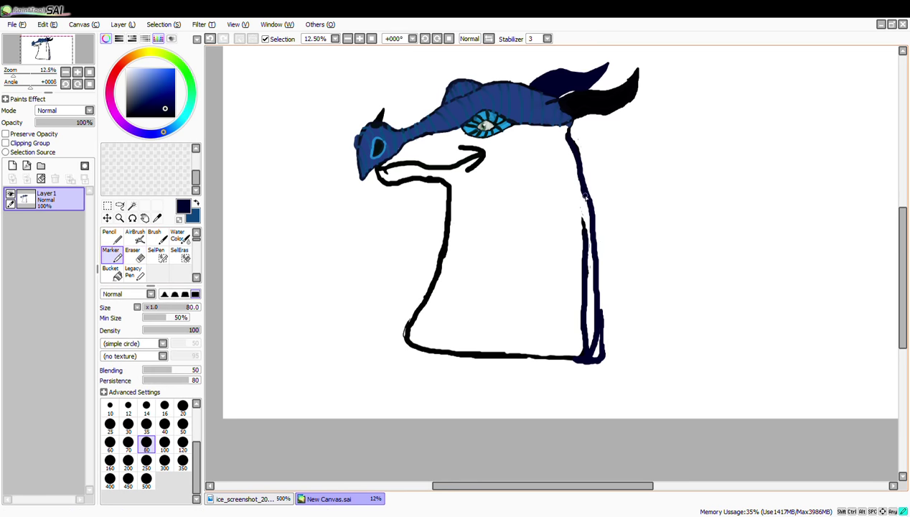
key(e)
mouse_move(581, 240)
mouse_down()
mouse_move(587, 203)
mouse_move(586, 227)
mouse_up()
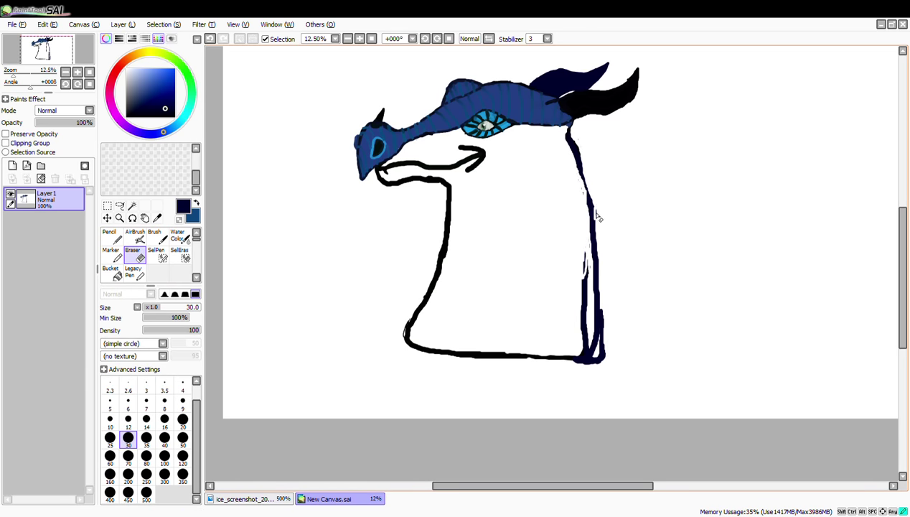
key(b)
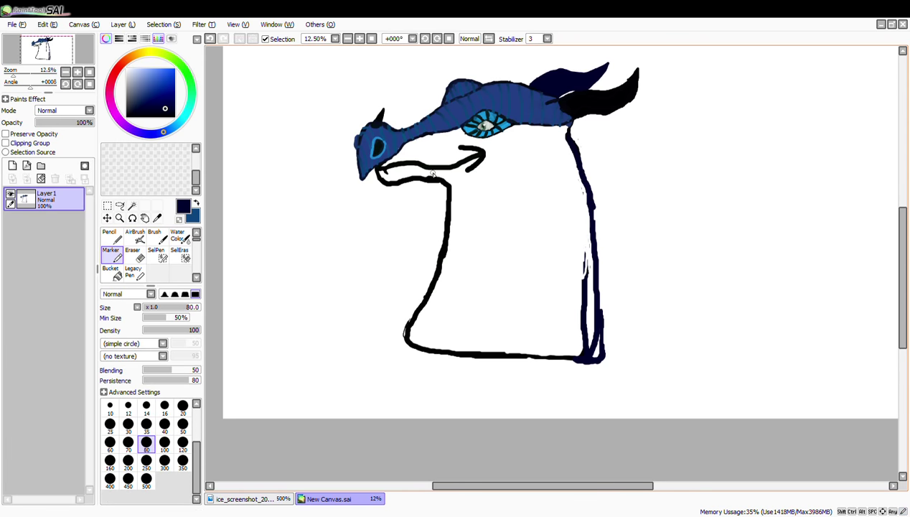
key(e)
click(146, 457)
drag(583, 284, 579, 202)
drag(579, 323, 587, 350)
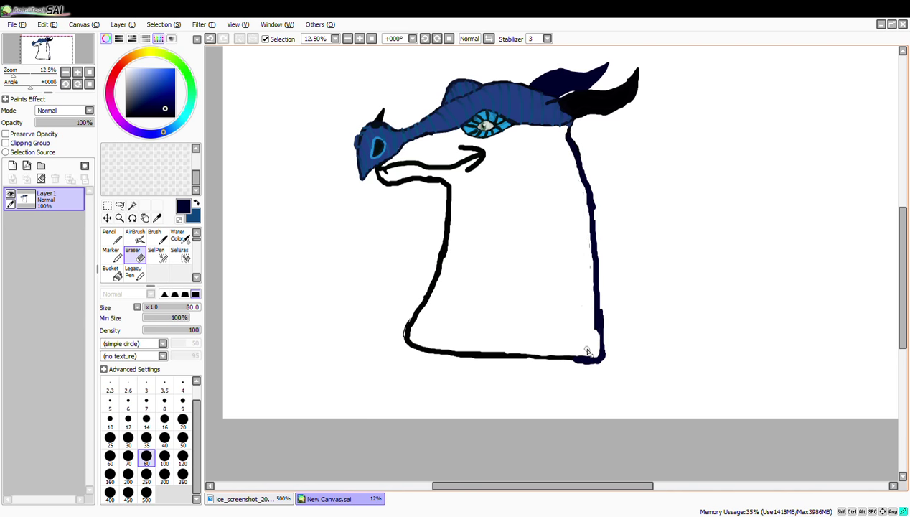
key(b)
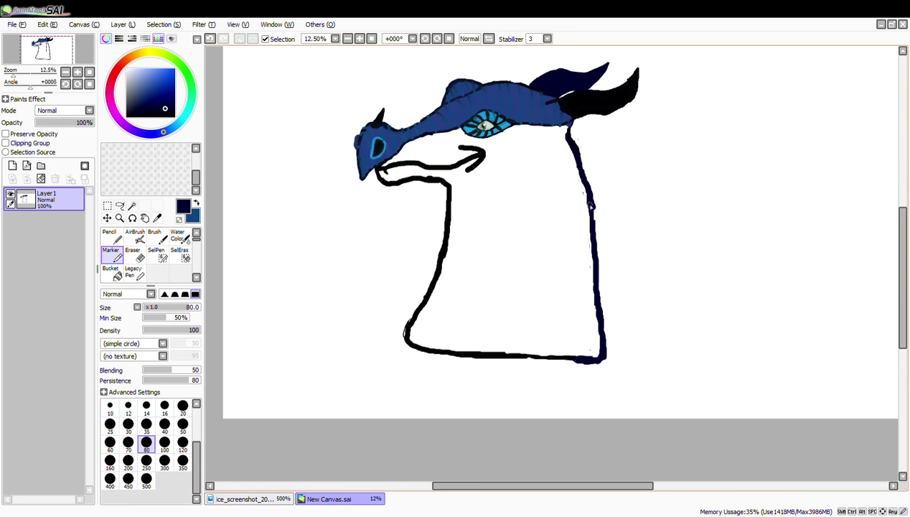
- Sample teal from the reference dragon's face as the secondary colour and near-black from the canvas outline as the drawing colour
click(243, 496)
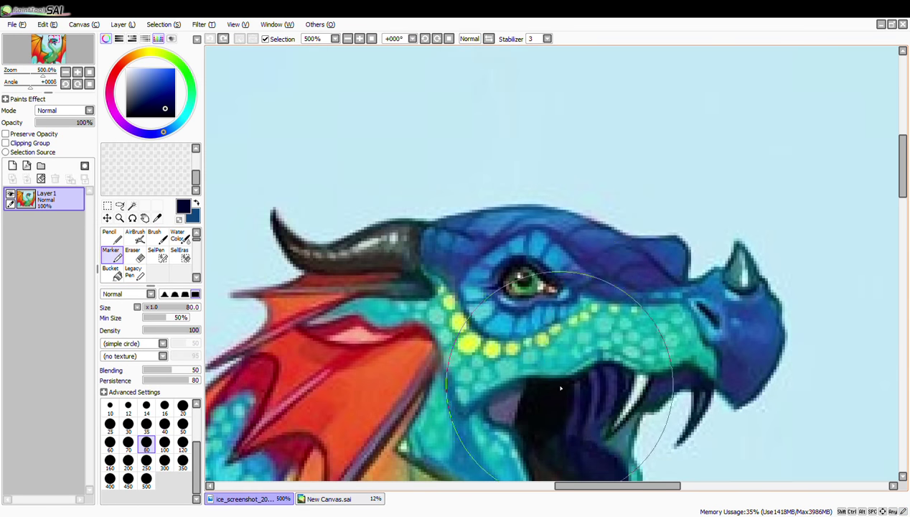
click(157, 218)
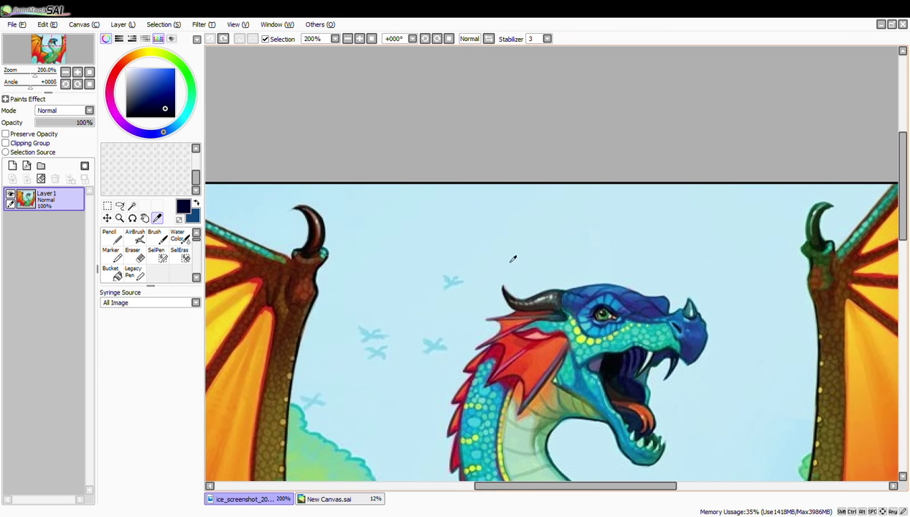
click(644, 329)
click(330, 498)
click(123, 257)
click(196, 203)
right_click(434, 180)
- Try a curved jaw line from the lower lip to the back of the head, with a small pointed fin drawn at Marker size 35
mouse_move(442, 182)
mouse_down()
mouse_move(478, 189)
mouse_move(563, 142)
mouse_up()
click(264, 498)
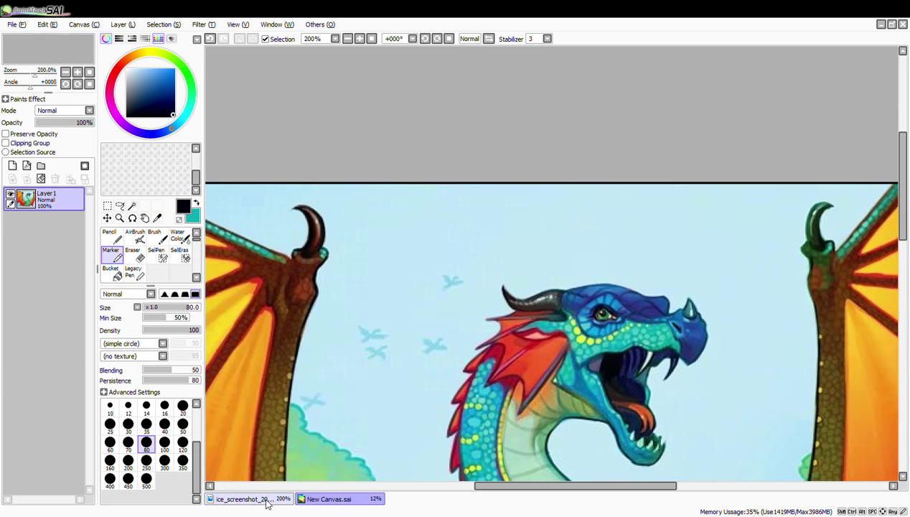
click(327, 498)
click(146, 425)
scroll(513, 193, up, 3)
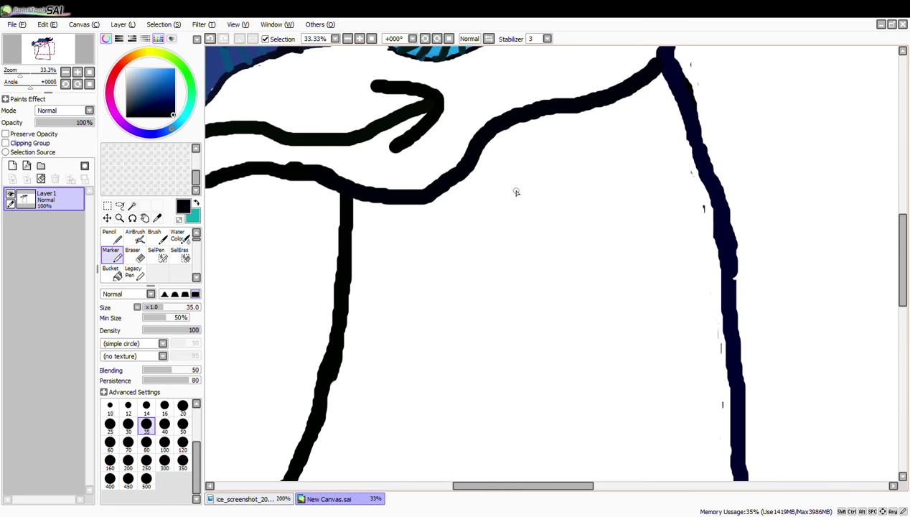
click(276, 499)
click(342, 500)
mouse_move(479, 151)
mouse_down()
mouse_move(506, 177)
mouse_move(554, 195)
mouse_move(507, 144)
mouse_up()
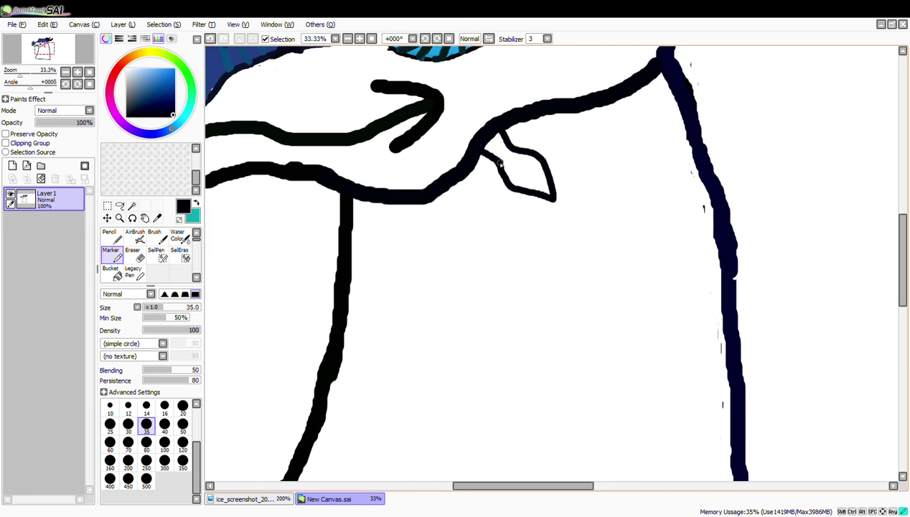
scroll(412, 277, down, 3)
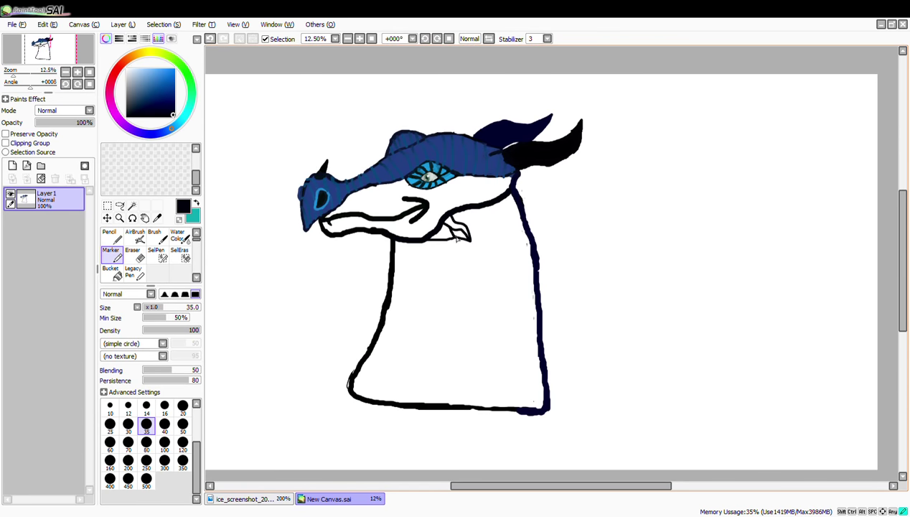
- Undo the jaw line and the small fin strokes
click(47, 25)
click(48, 37)
click(48, 26)
click(48, 37)
click(48, 27)
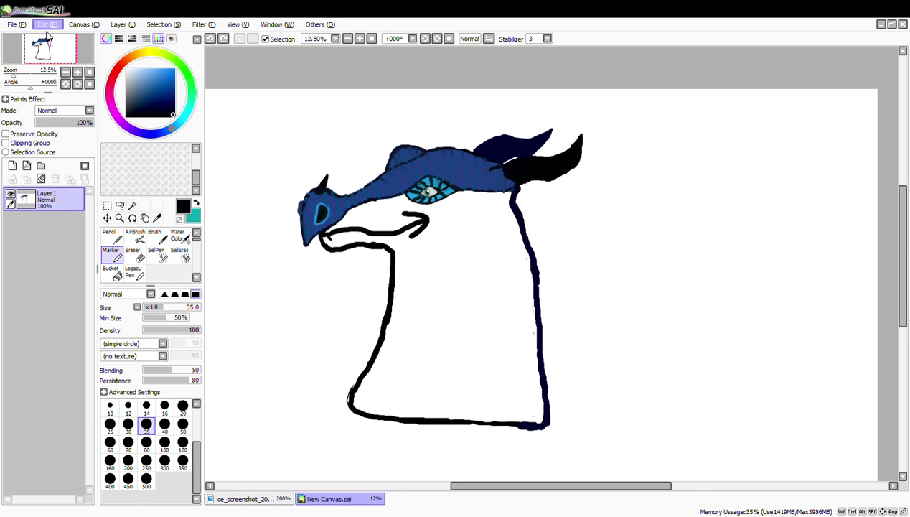
- Try another jaw line towards the neck with a boxy fin beneath it, checking the shape against the reference image
drag(393, 252, 472, 236)
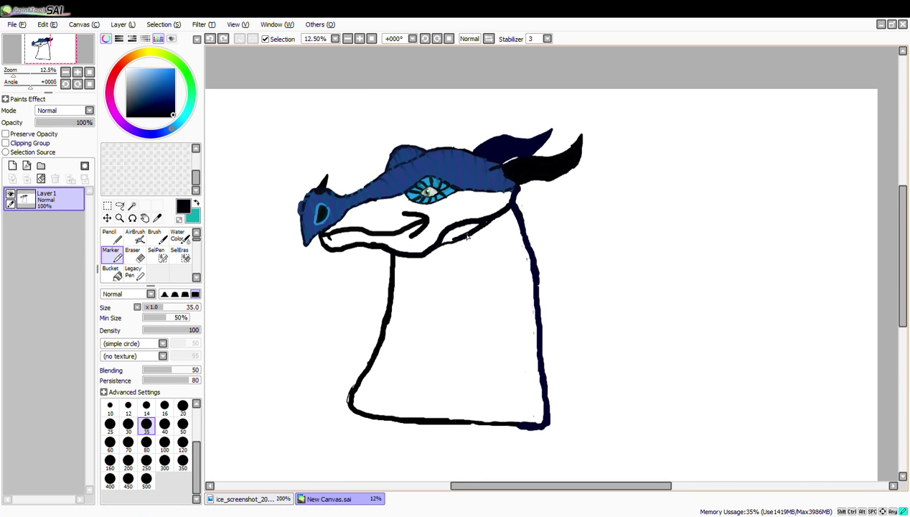
click(237, 500)
click(358, 499)
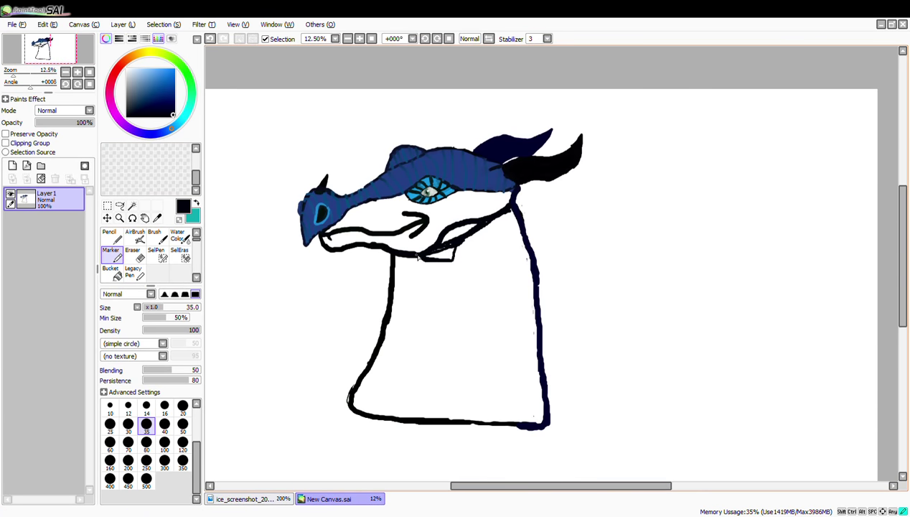
- Erase the second jaw line and its boxy fin with the size 80 Eraser
click(135, 255)
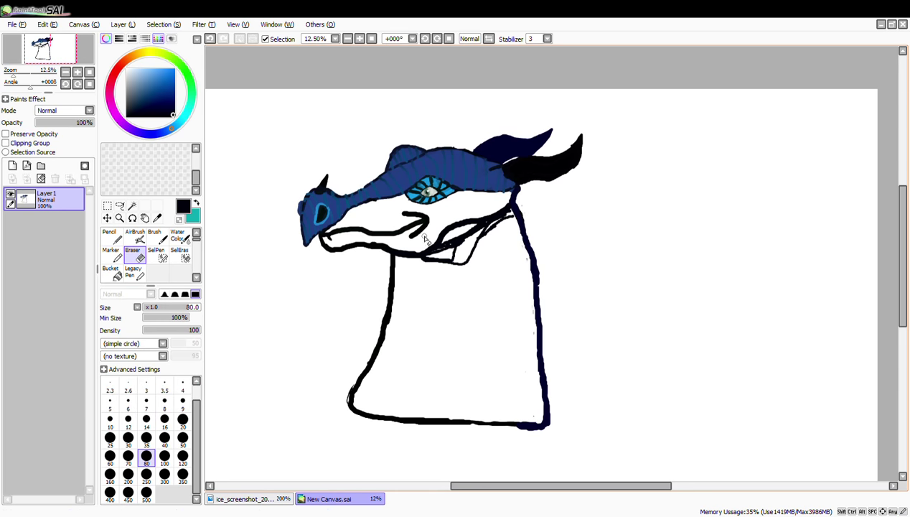
mouse_move(423, 257)
mouse_down()
mouse_move(452, 228)
mouse_move(416, 262)
mouse_move(456, 229)
mouse_move(420, 254)
mouse_move(459, 255)
mouse_move(458, 236)
mouse_move(454, 245)
mouse_move(445, 229)
mouse_move(470, 240)
mouse_move(461, 236)
mouse_move(474, 224)
mouse_move(479, 253)
mouse_up()
drag(511, 217, 511, 211)
- Draw a thick angular jaw line from the lower lip to the back of the head with the Marker at size 100
click(111, 252)
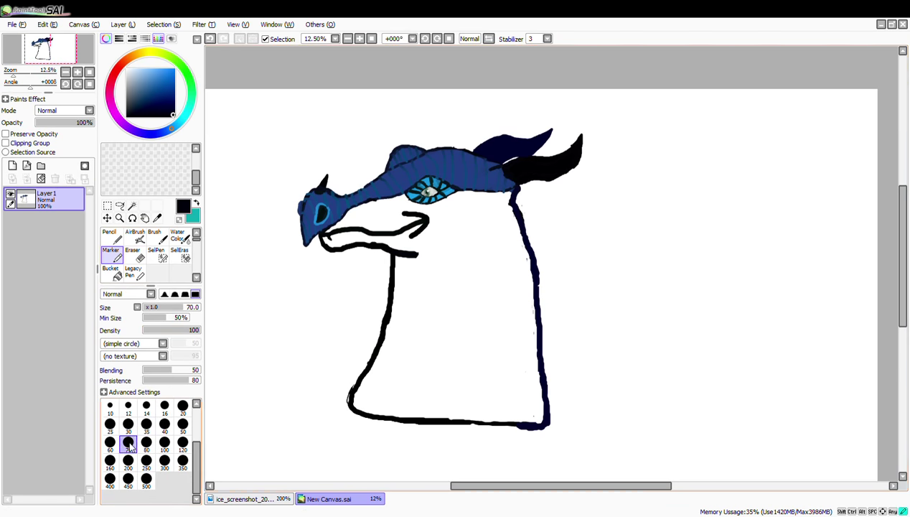
click(164, 442)
mouse_move(401, 254)
mouse_down()
mouse_move(433, 256)
mouse_move(515, 204)
mouse_up()
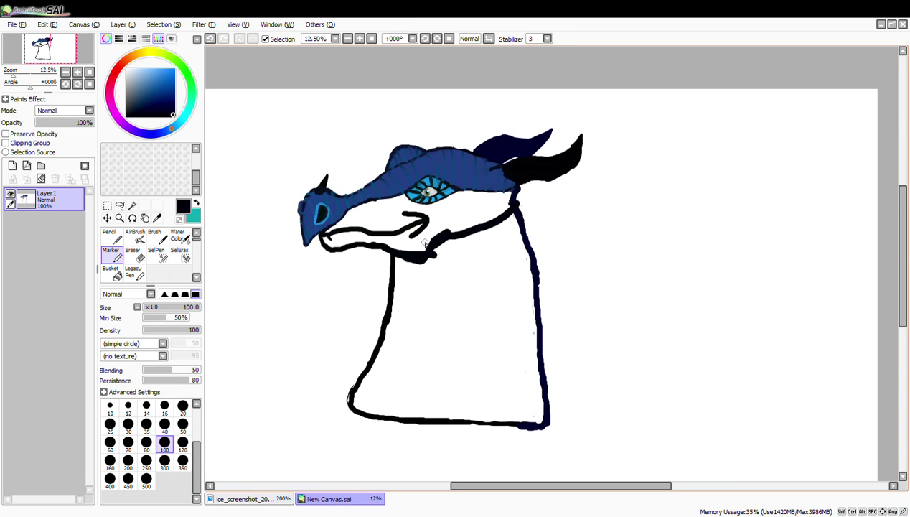
mouse_move(395, 260)
mouse_down()
mouse_move(472, 236)
mouse_move(413, 256)
mouse_up()
- Erase the leftover strokes inside the jaw and reconnect the jaw line to the lower lip with the Marker
key(e)
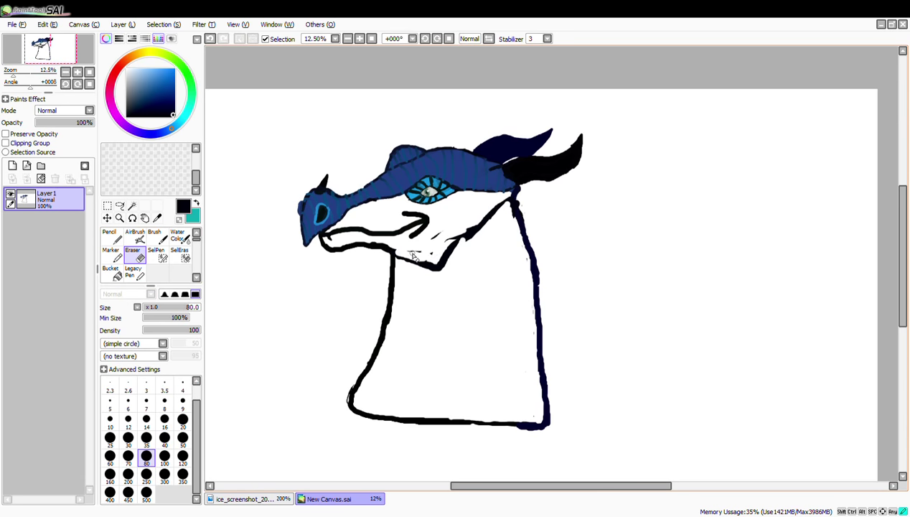
click(111, 254)
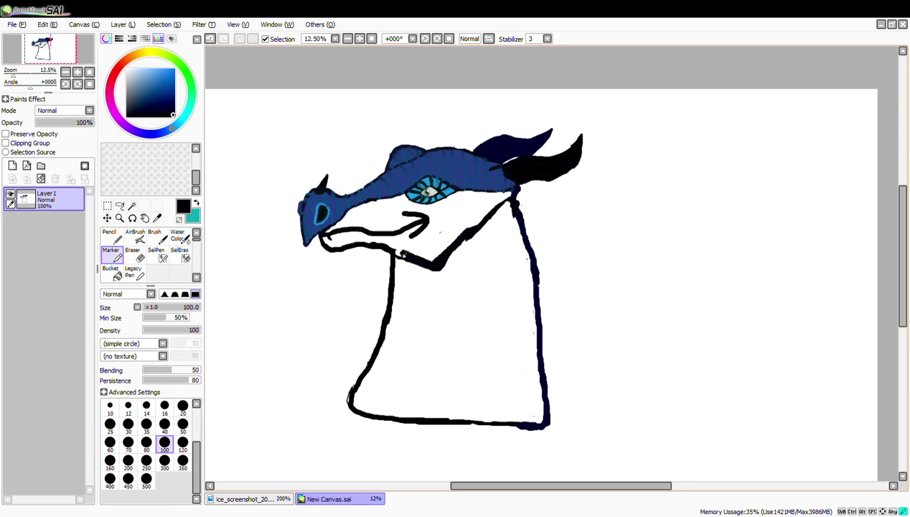
click(133, 255)
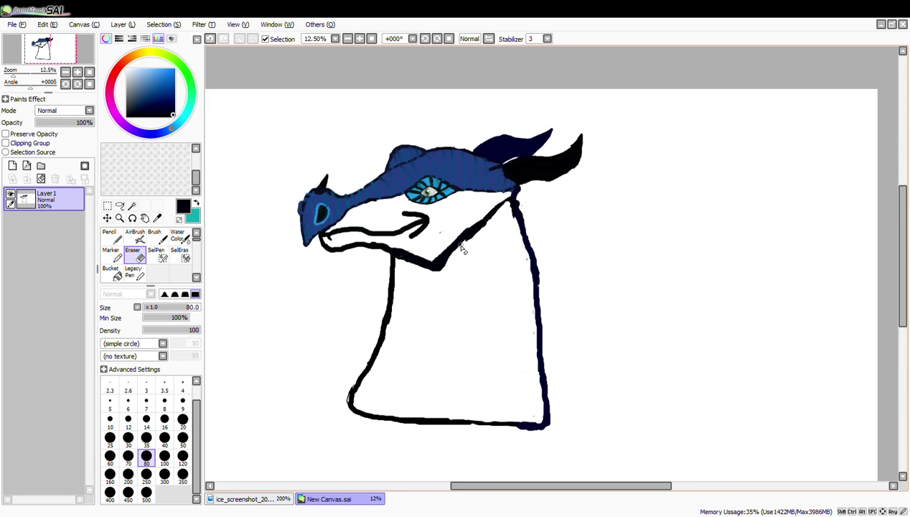
click(111, 254)
- Rework the jaw's lower corner with the Marker and erase the excess along the underside into a sharp point
scroll(466, 246, up, 4)
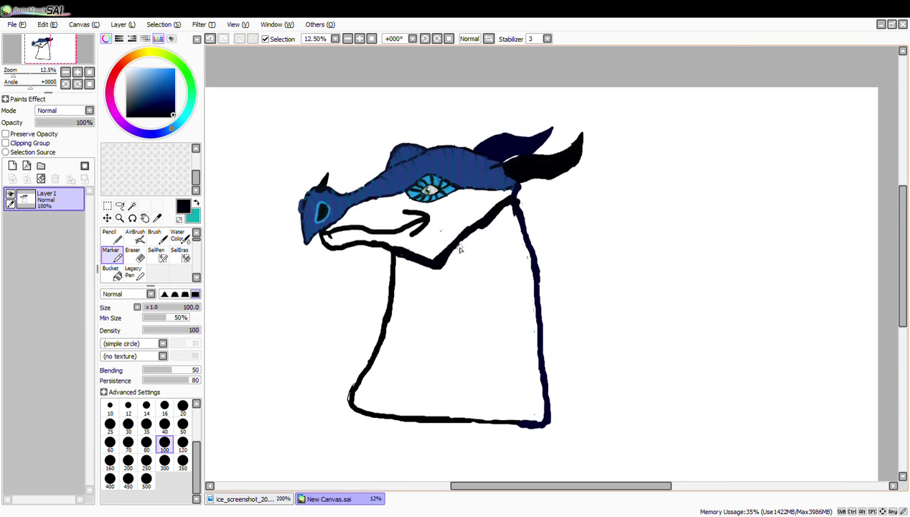
mouse_move(465, 260)
mouse_down()
mouse_move(471, 285)
mouse_move(488, 289)
mouse_move(487, 281)
mouse_move(457, 282)
mouse_move(495, 271)
mouse_move(453, 280)
mouse_move(499, 257)
mouse_up()
click(172, 116)
click(134, 256)
mouse_move(453, 288)
mouse_down()
mouse_move(497, 298)
mouse_move(515, 257)
mouse_move(566, 210)
mouse_move(627, 165)
mouse_move(660, 161)
mouse_up()
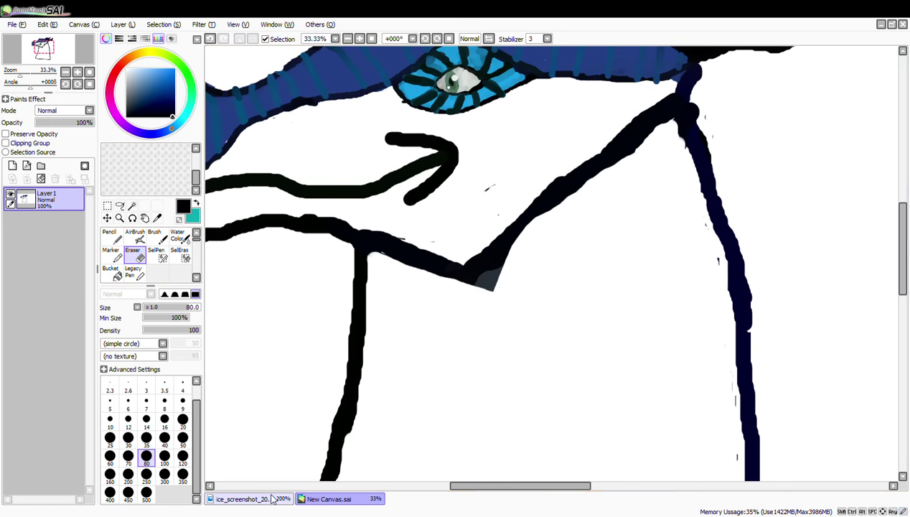
- Draw a small leaf-shaped fin with inner lines under the jaw line with the Marker at size 30, following the reference image
click(270, 498)
click(340, 500)
click(112, 255)
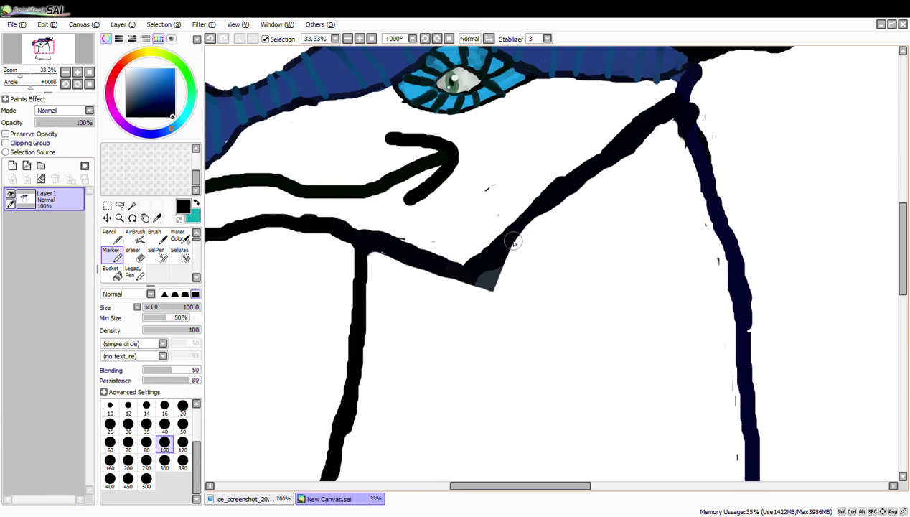
mouse_move(512, 241)
mouse_down()
mouse_move(555, 213)
mouse_move(587, 214)
mouse_up()
click(128, 425)
key(ctrl+z)
mouse_move(504, 250)
mouse_down()
mouse_move(527, 222)
mouse_move(560, 218)
mouse_move(611, 256)
mouse_move(604, 212)
mouse_move(580, 181)
mouse_up()
drag(583, 230, 608, 249)
mouse_move(596, 228)
mouse_down()
mouse_move(610, 262)
mouse_move(601, 238)
mouse_move(620, 261)
mouse_move(619, 236)
mouse_move(599, 251)
mouse_up()
- Refine the small fin's lower edge and tip with the size 30 Eraser and Marker
key(e)
click(144, 428)
click(128, 439)
click(115, 255)
key(e)
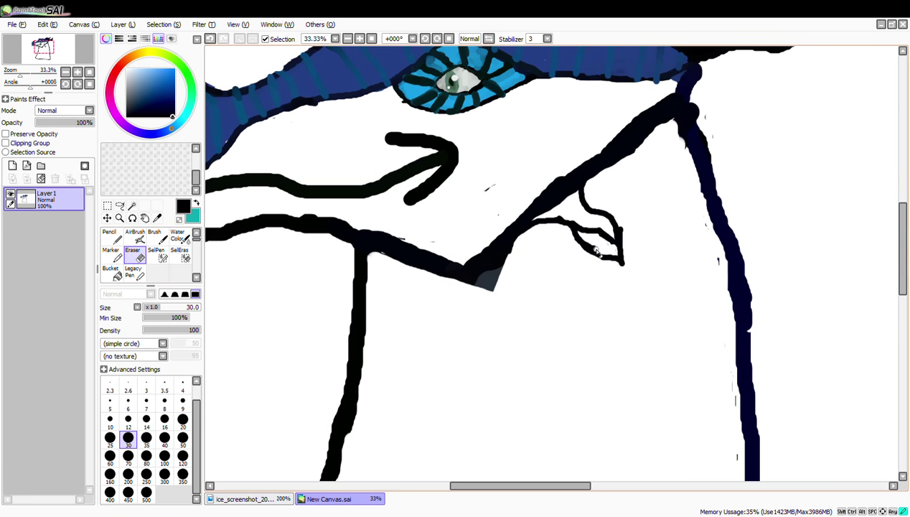
key(e)
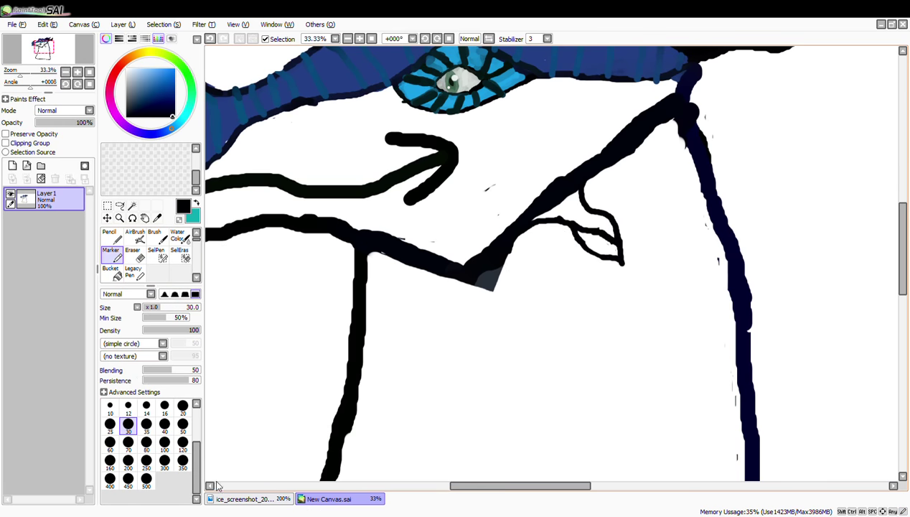
- Refine the small fin's tip and inner line with the size 14 Eraser and size 30 Marker, following the reference image
click(244, 498)
click(359, 499)
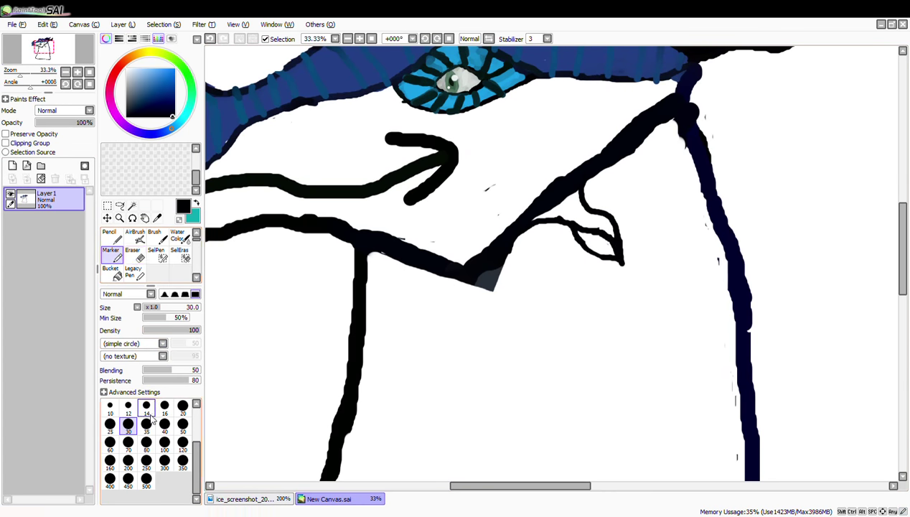
key(e)
key(bracketleft)
key(bracketleft)
key(bracketleft)
key(bracketleft)
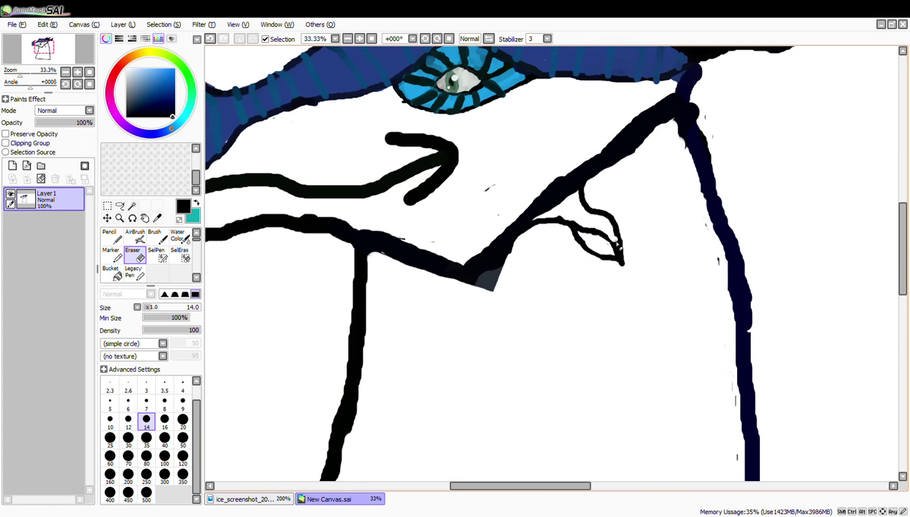
mouse_move(614, 241)
mouse_down()
mouse_move(580, 228)
mouse_move(607, 239)
mouse_move(624, 262)
mouse_up()
click(112, 255)
key(e)
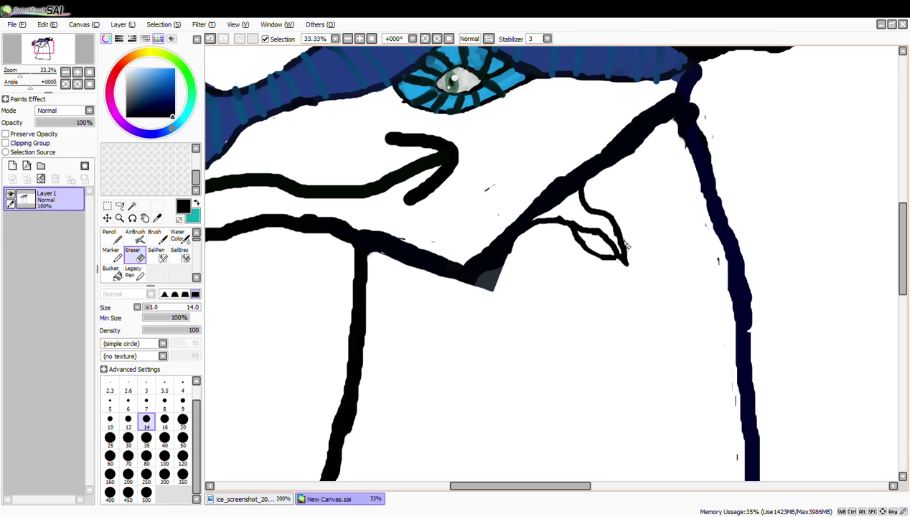
key(e)
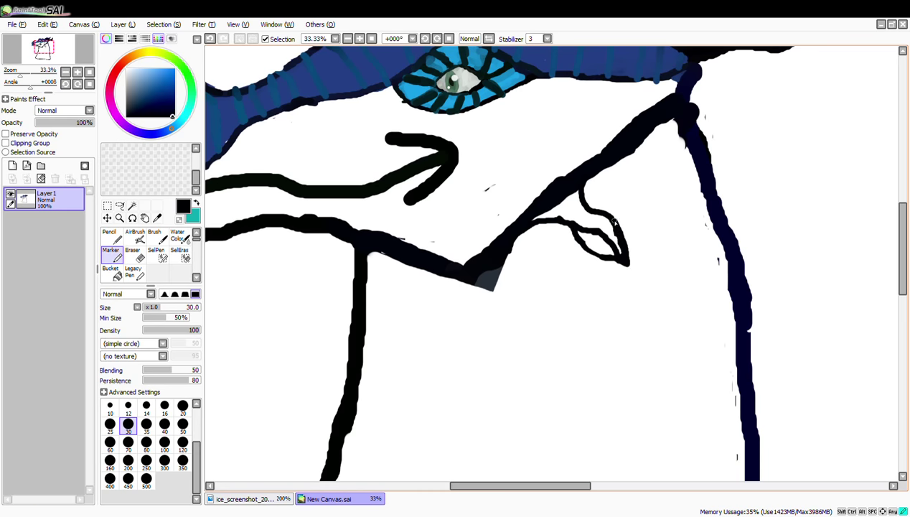
key(e)
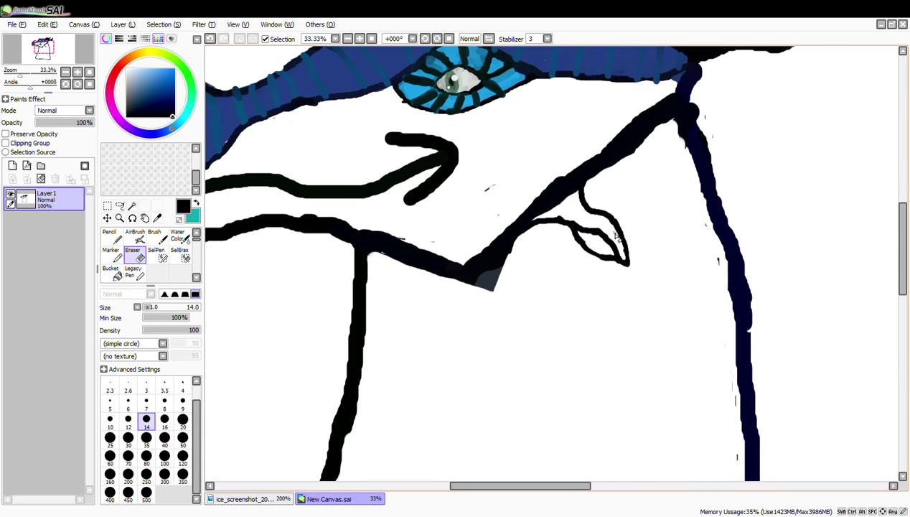
- Erase the fin's upper part and the adjoining jaw line, and redraw a smaller fin joined to the jaw with the Marker
click(284, 499)
click(323, 498)
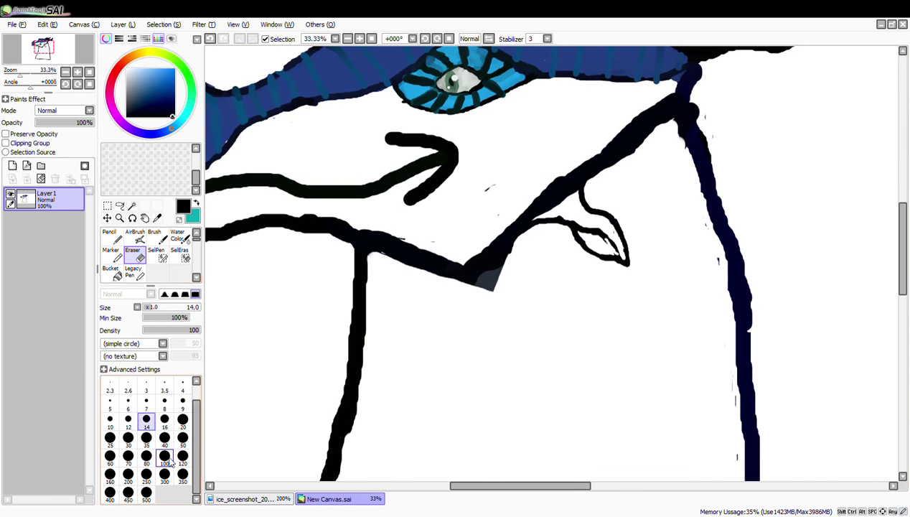
mouse_move(620, 255)
mouse_down()
mouse_move(566, 201)
mouse_move(505, 231)
mouse_move(524, 228)
mouse_move(513, 223)
mouse_move(541, 226)
mouse_up()
click(128, 421)
click(113, 255)
drag(573, 258, 605, 268)
drag(593, 236, 568, 213)
drag(610, 272, 565, 246)
drag(569, 213, 595, 170)
drag(564, 240, 588, 249)
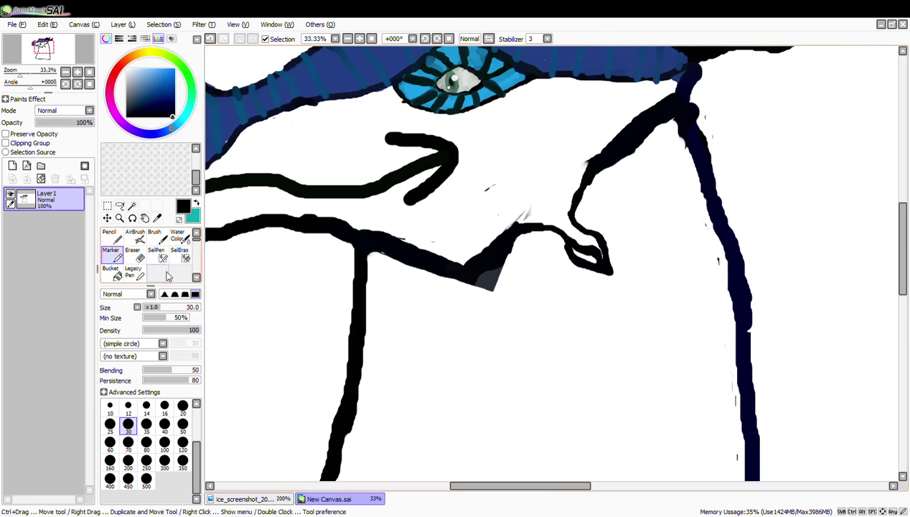
- Sharpen the redrawn fin's tip with the Marker and size 12 Eraser, and erase the stray marks above its jaw joint
key(e)
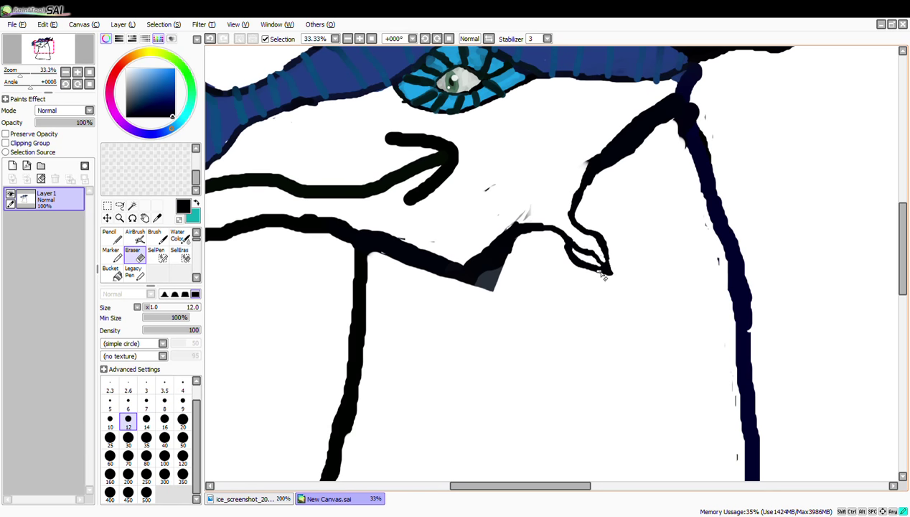
key(m)
drag(590, 265, 612, 271)
key(e)
click(272, 499)
click(363, 499)
key(e)
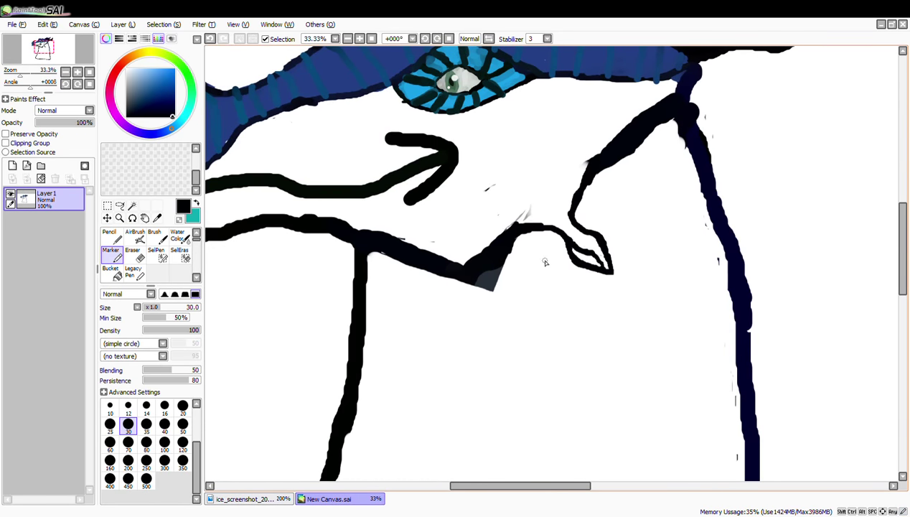
key(e)
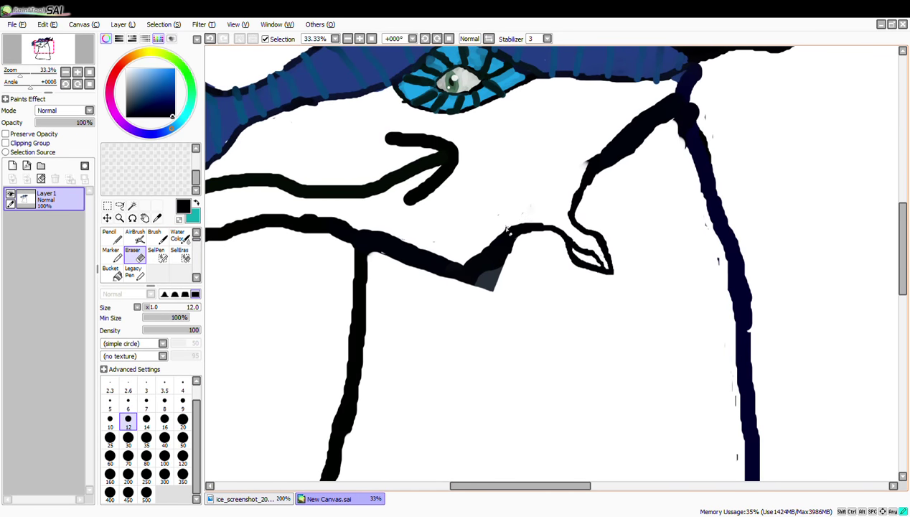
- Fill the fin's lower section with salmon pink sampled from the reference frill and restore the black outline around it
click(251, 498)
click(156, 218)
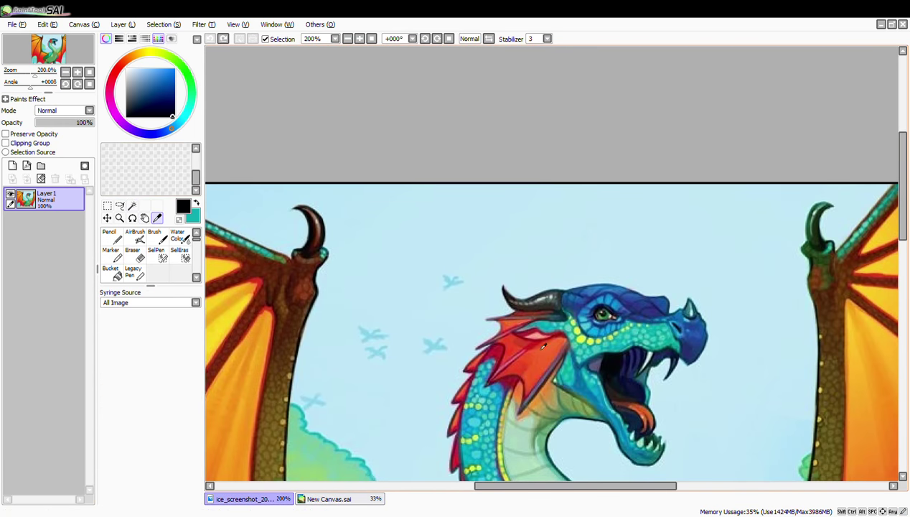
click(526, 344)
click(337, 500)
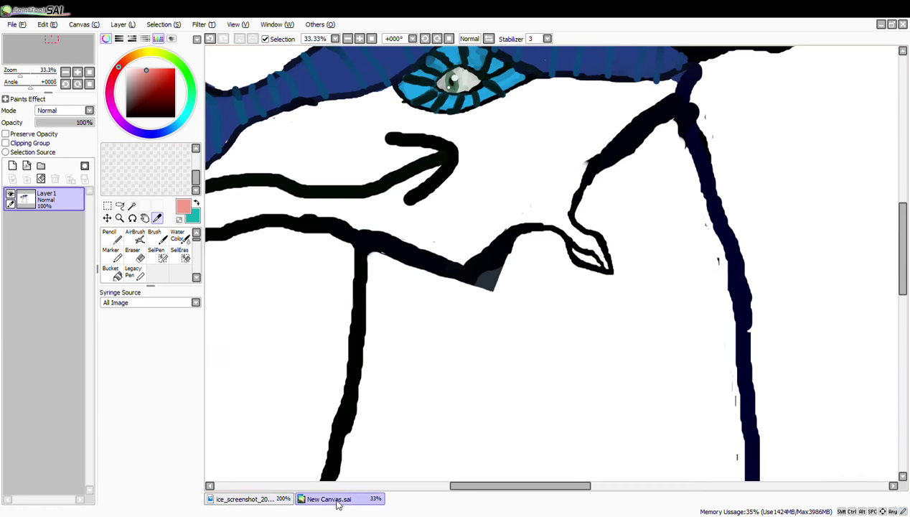
click(111, 253)
drag(570, 248, 595, 264)
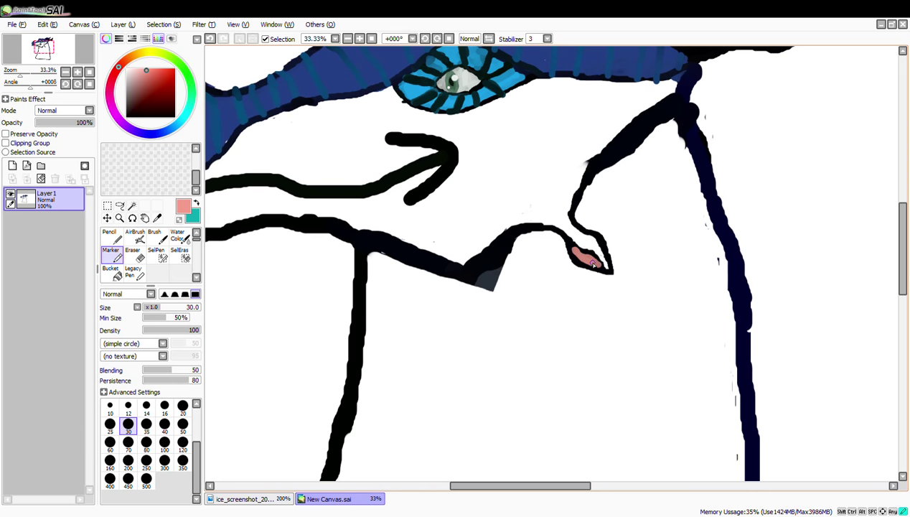
drag(590, 266, 573, 248)
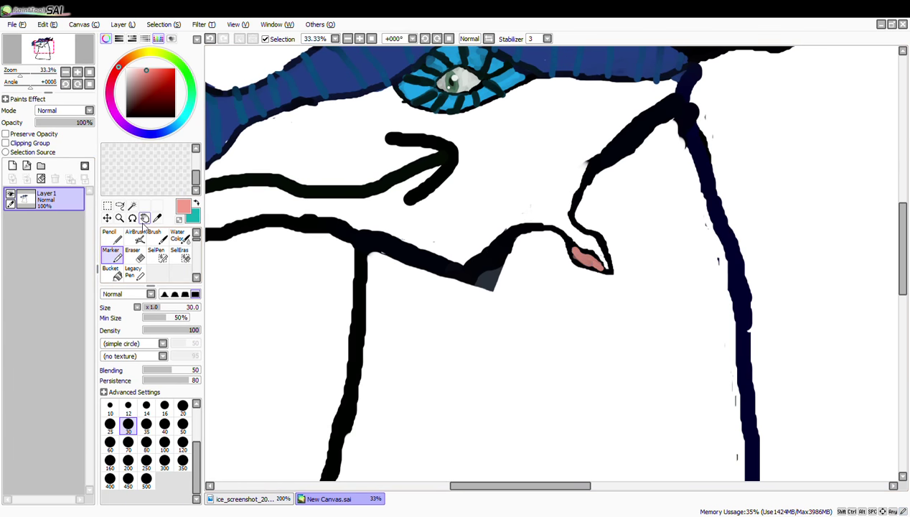
alt+click(574, 245)
drag(606, 270, 581, 268)
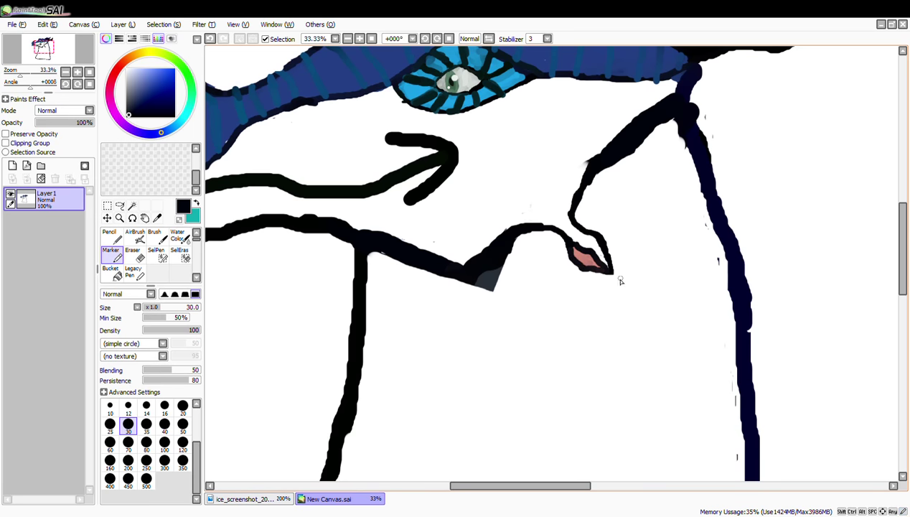
- Choose a medium grey and draw a narrow V-shaped fin spine hanging beside the jaw's lower corner with the Marker
scroll(514, 298, down, 6)
scroll(512, 302, up, 3)
click(274, 498)
click(352, 496)
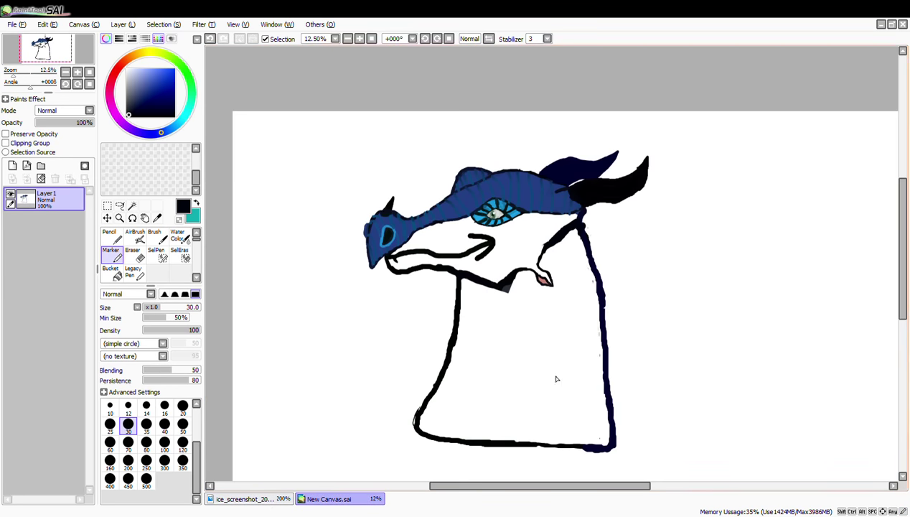
click(269, 499)
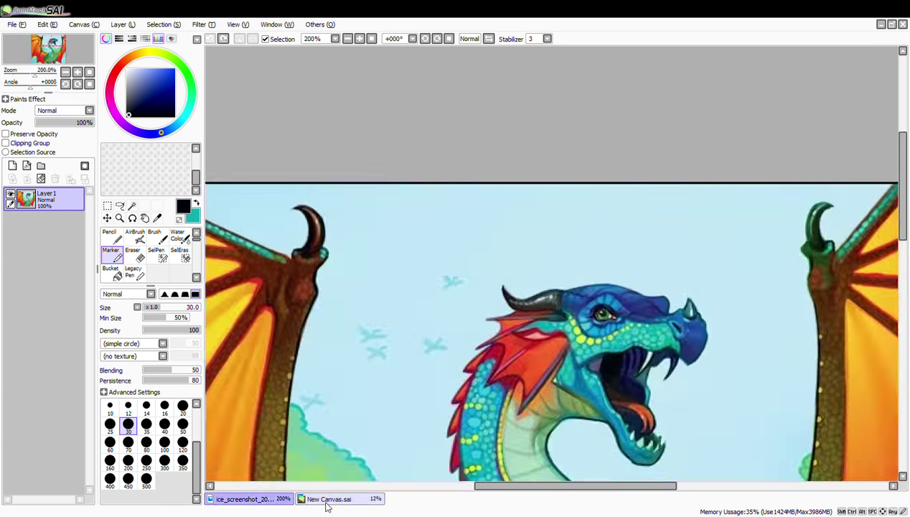
click(367, 496)
click(128, 98)
click(129, 96)
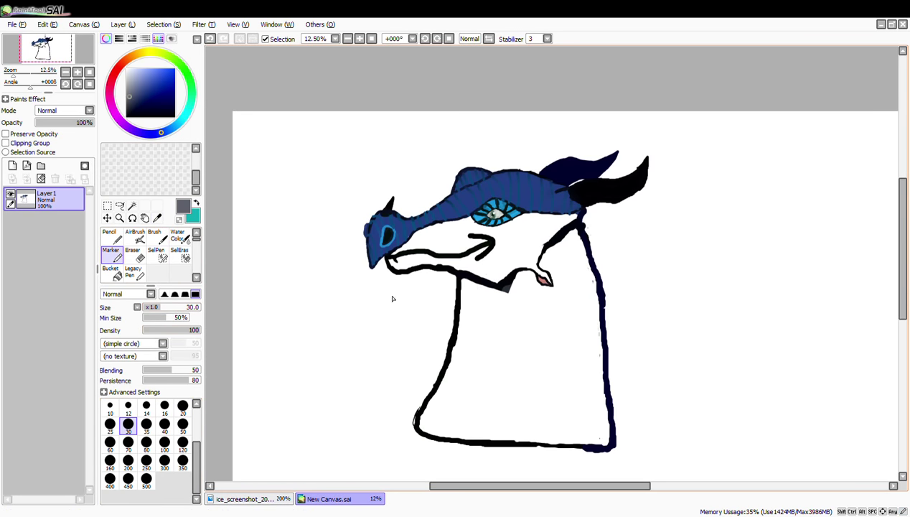
drag(515, 273, 521, 299)
key(ctrl+z)
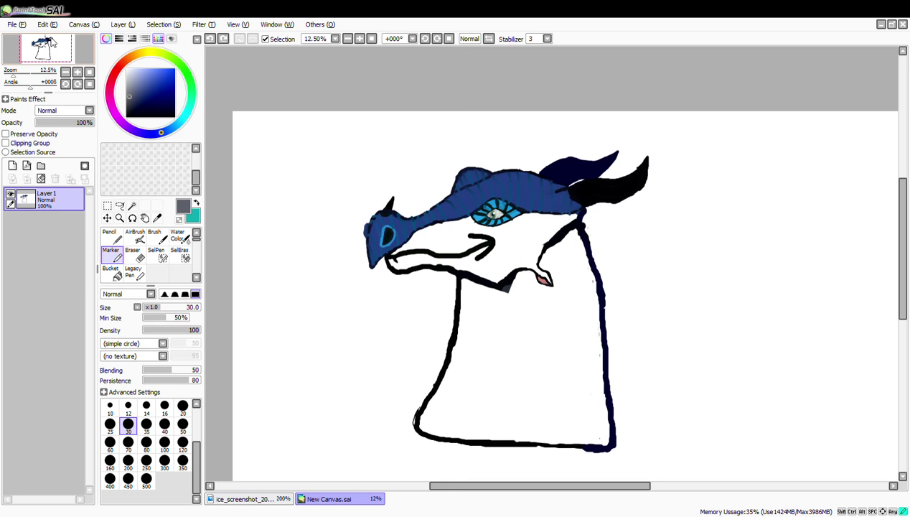
scroll(518, 281, up, 6)
mouse_move(504, 231)
mouse_down()
mouse_move(551, 386)
mouse_move(563, 376)
mouse_move(524, 205)
mouse_up()
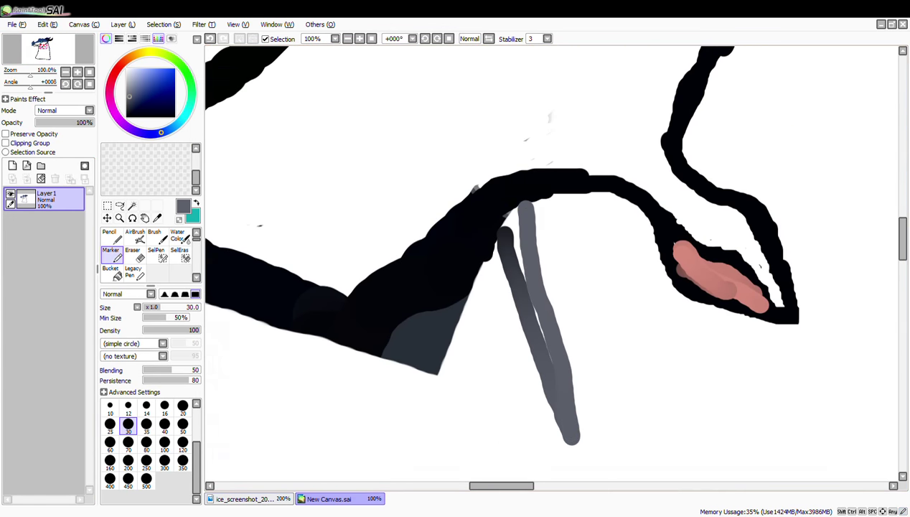
- Draw a second grey V-shaped spine between the first one and the pink patch, checking the reference image
click(271, 498)
click(337, 500)
mouse_move(599, 195)
mouse_down()
mouse_move(611, 227)
mouse_move(697, 389)
mouse_up()
click(284, 501)
click(302, 500)
drag(554, 420, 576, 470)
drag(699, 393, 636, 222)
click(248, 499)
click(337, 500)
- Draw a grey spine extending behind the small fin, lengthen the second spine, and erase the excess with the Eraser at size 80
scroll(786, 273, down, 3)
drag(743, 231, 800, 248)
drag(751, 313, 766, 332)
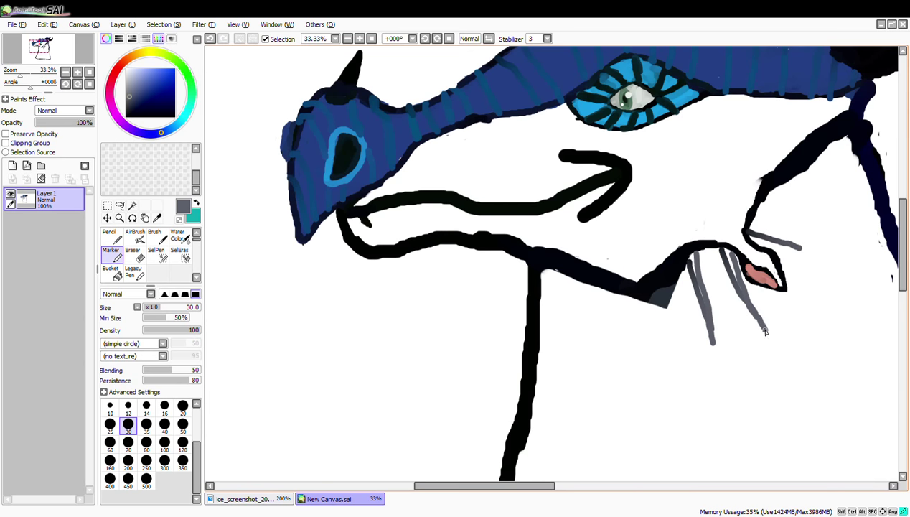
mouse_move(805, 250)
mouse_down()
mouse_move(756, 229)
mouse_move(818, 193)
mouse_up()
click(132, 255)
drag(750, 217, 795, 198)
click(147, 457)
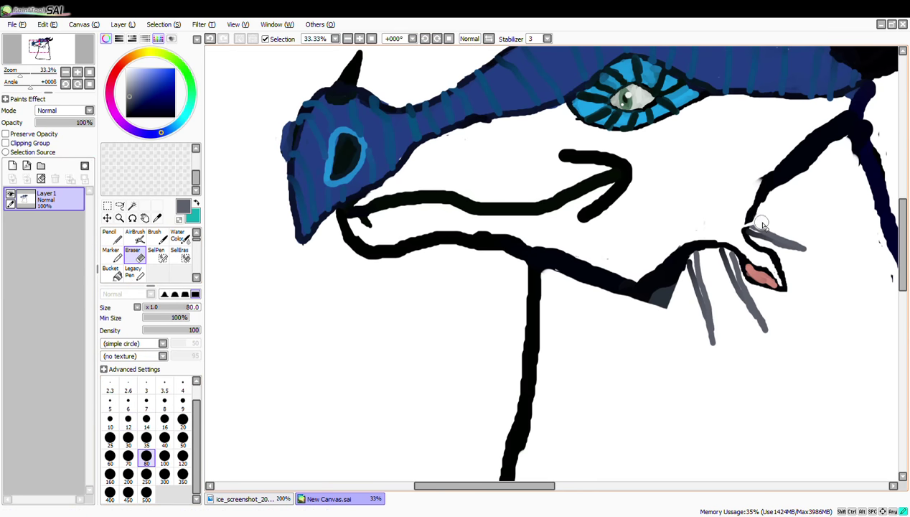
- Thicken the grey spines, link the two lower ones along the jaw line, and add another spine above the rear one
click(112, 255)
drag(753, 229, 771, 241)
mouse_move(738, 284)
mouse_down()
mouse_move(726, 254)
mouse_move(694, 272)
mouse_move(693, 252)
mouse_up()
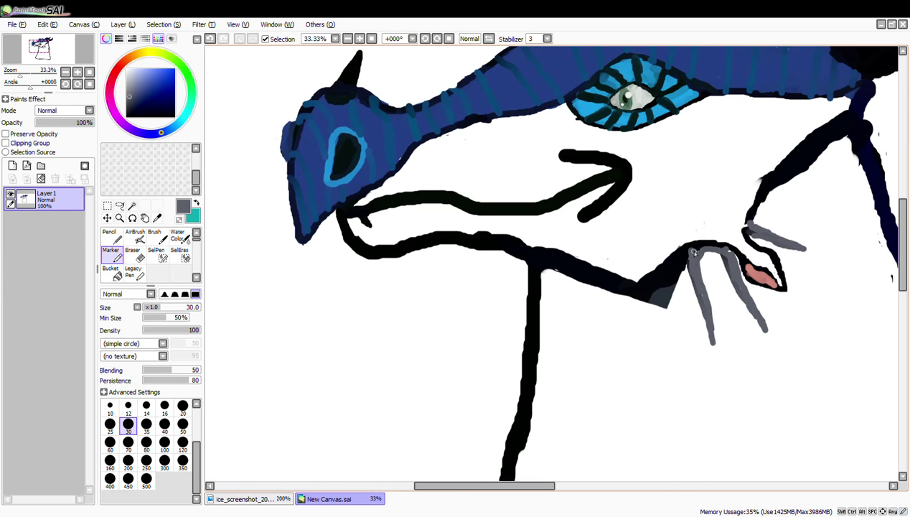
mouse_move(752, 220)
mouse_down()
mouse_move(794, 208)
mouse_move(752, 216)
mouse_up()
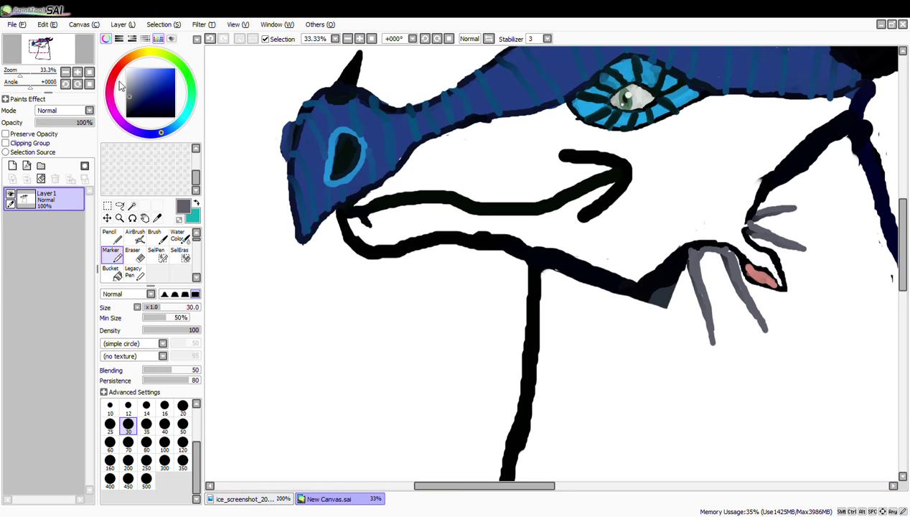
- Choose a strong red and draw the membrane edge from the first lower spine past the second toward the fin's tip
click(116, 71)
click(170, 76)
mouse_move(751, 321)
mouse_down()
mouse_move(712, 332)
mouse_move(763, 308)
mouse_up()
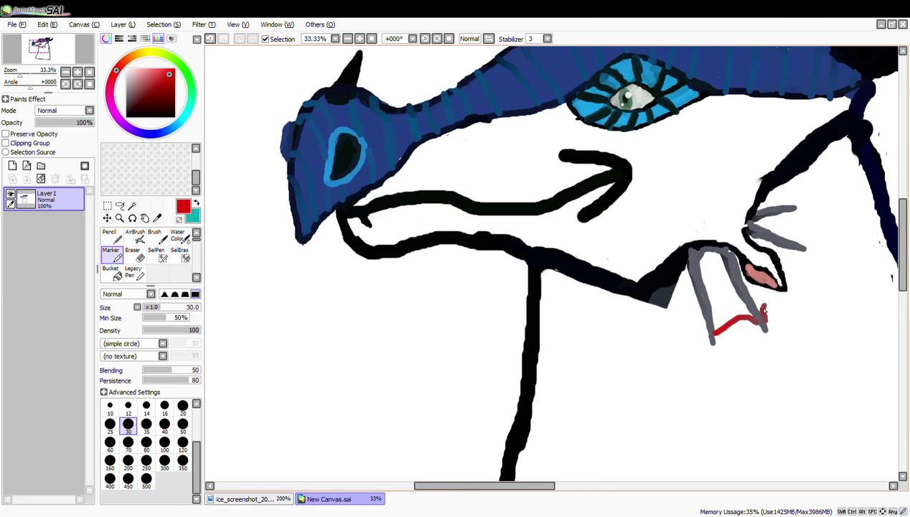
- Sample the spine grey and add a short grey spine tip at the small fin's point with the Marker
click(194, 205)
click(158, 217)
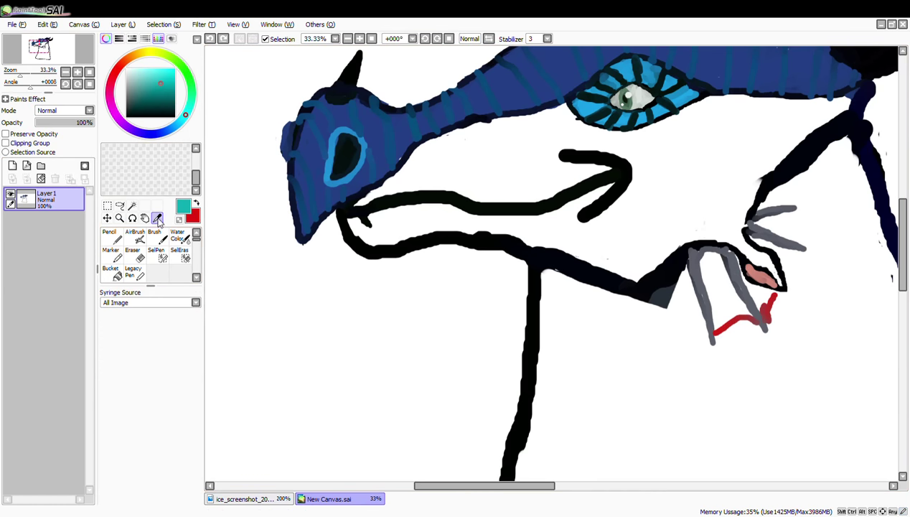
click(752, 279)
click(111, 258)
drag(779, 295, 782, 297)
- Continue the red membrane edge from the fin's tip up to the two rear spines and trim it with the size 35 Eraser
key(e)
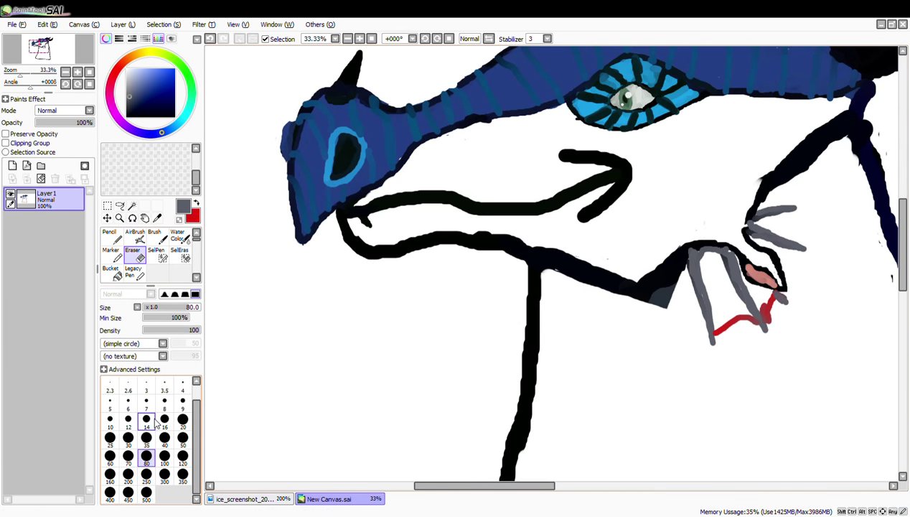
mouse_move(770, 298)
mouse_down()
mouse_move(769, 323)
mouse_move(770, 300)
mouse_move(768, 309)
mouse_move(786, 299)
mouse_move(804, 245)
mouse_move(792, 217)
mouse_up()
click(146, 439)
key(x)
key(e)
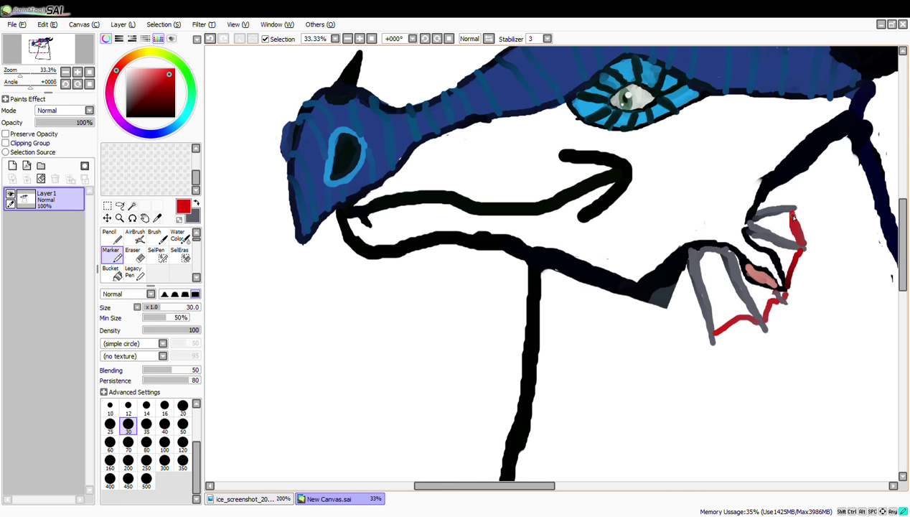
key(e)
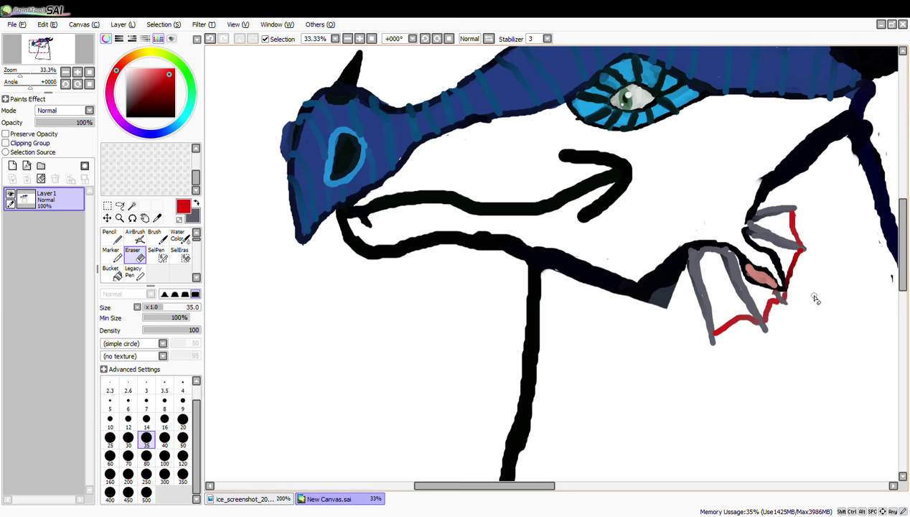
- Straighten the grey spine nearest the jaw corner using the size 35 Eraser and the grey Marker
scroll(646, 260, down, 5)
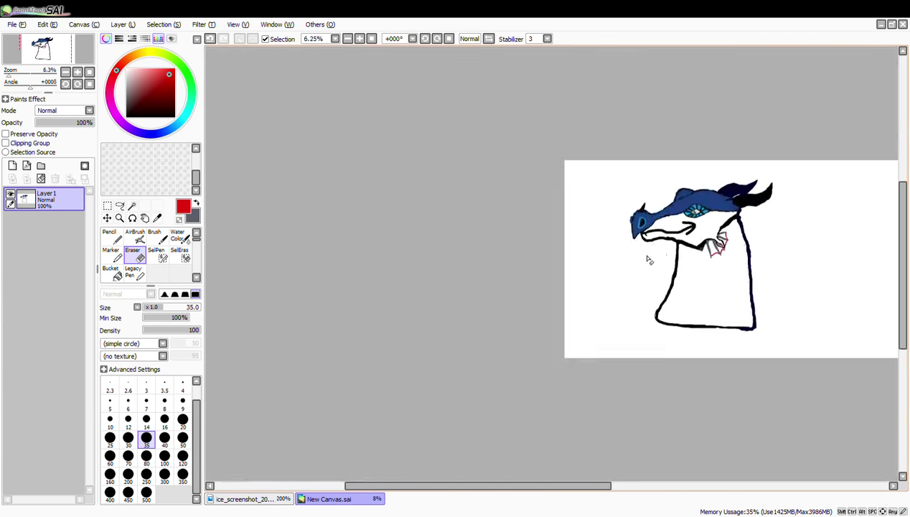
scroll(556, 267, up, 2)
key(space)
drag(814, 218, 429, 219)
click(112, 254)
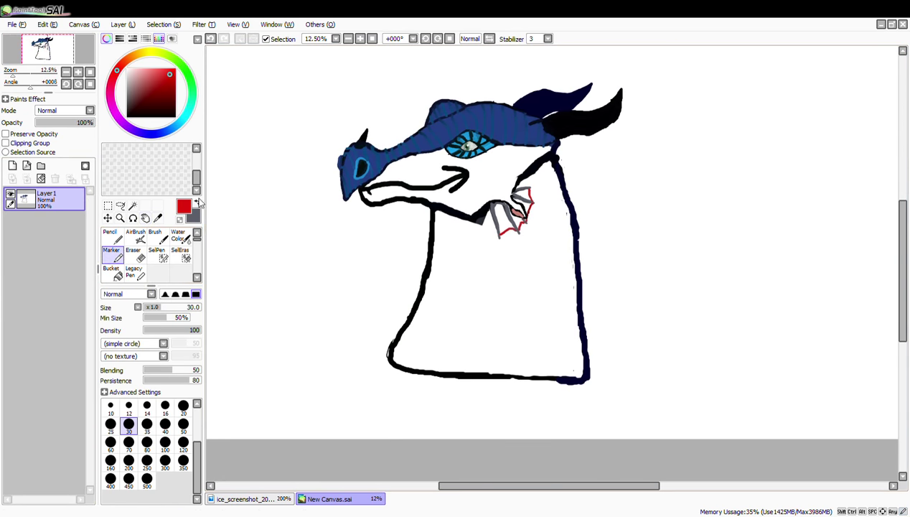
click(196, 203)
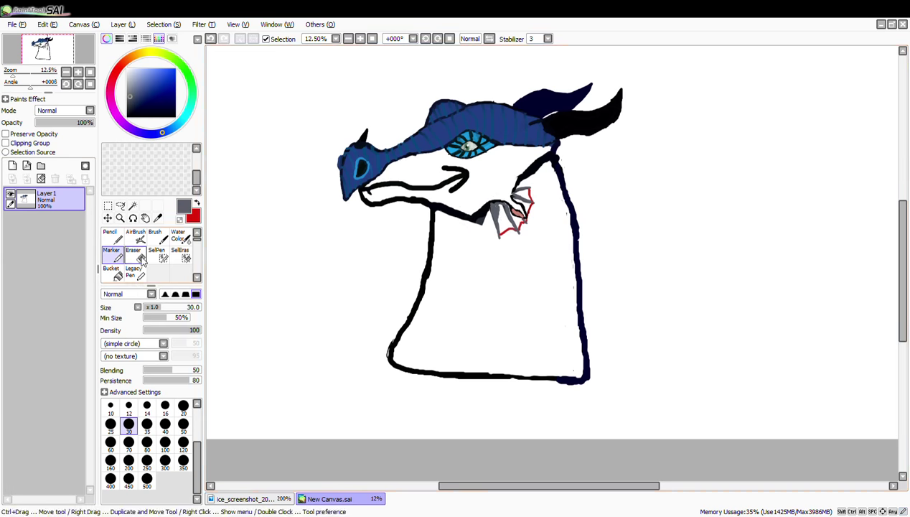
key(e)
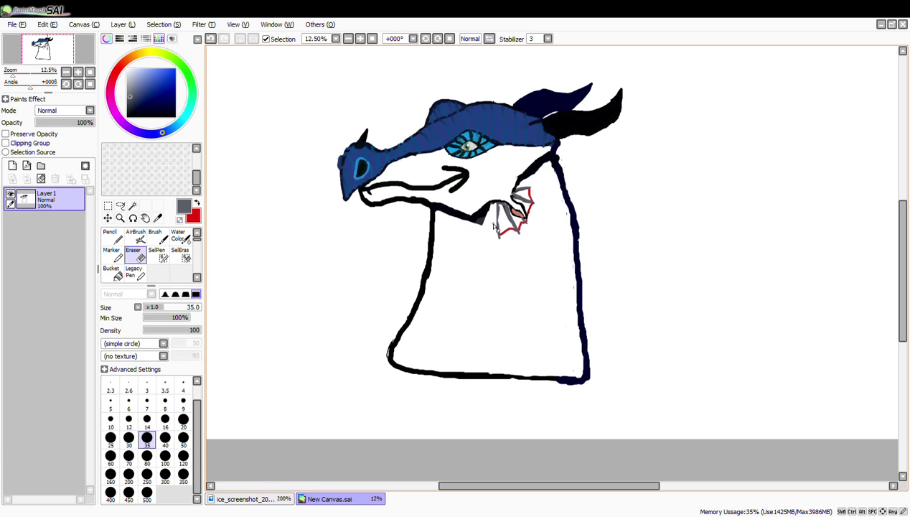
key(m)
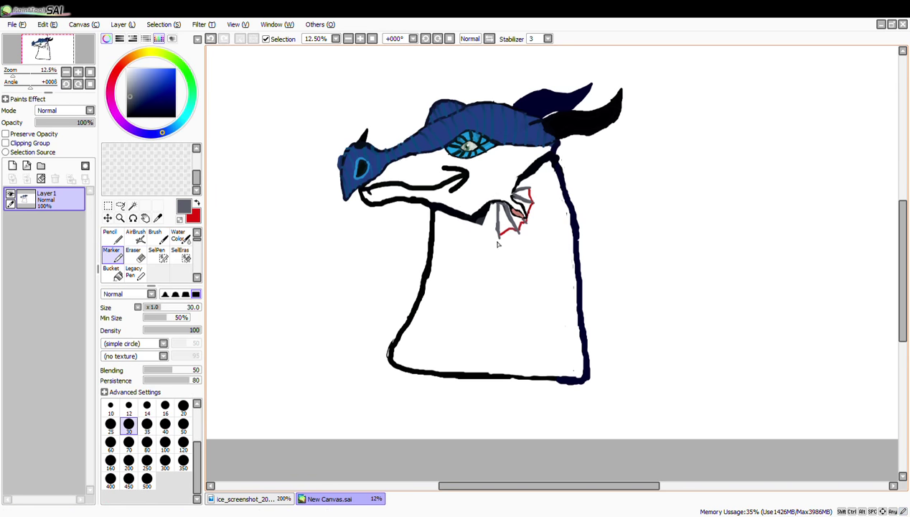
key(e)
key(m)
- Draw a second red line following the membrane edge between the spines, and return to the grey colour
scroll(567, 225, up, 4)
key(x)
mouse_move(472, 264)
mouse_down()
mouse_move(515, 221)
mouse_move(564, 220)
mouse_move(573, 193)
mouse_move(588, 187)
mouse_move(624, 94)
mouse_move(605, 58)
mouse_move(625, 96)
mouse_move(598, 63)
mouse_up()
scroll(600, 66, down, 1)
click(198, 203)
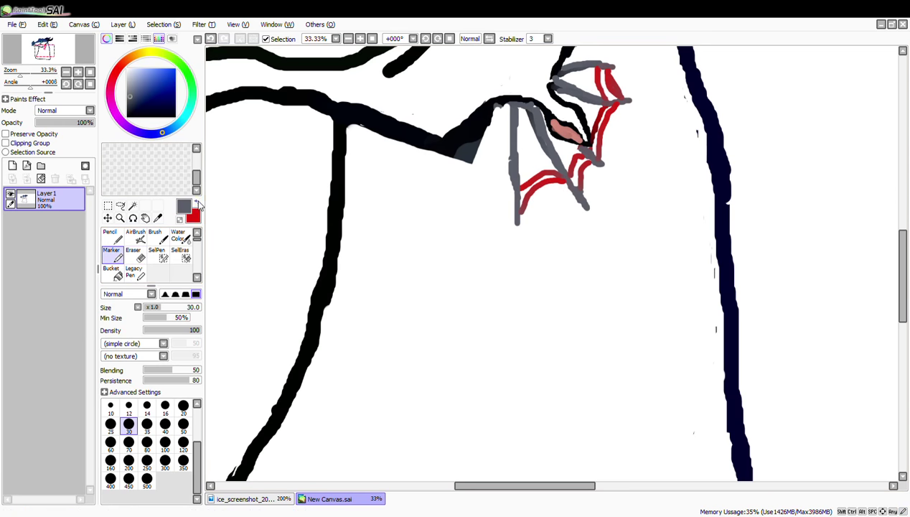
- Fill the small fin and the two membrane panels between the lower spines with red using the size 30 Marker
key(x)
mouse_move(615, 67)
mouse_down()
mouse_move(565, 81)
mouse_move(613, 97)
mouse_move(575, 81)
mouse_up()
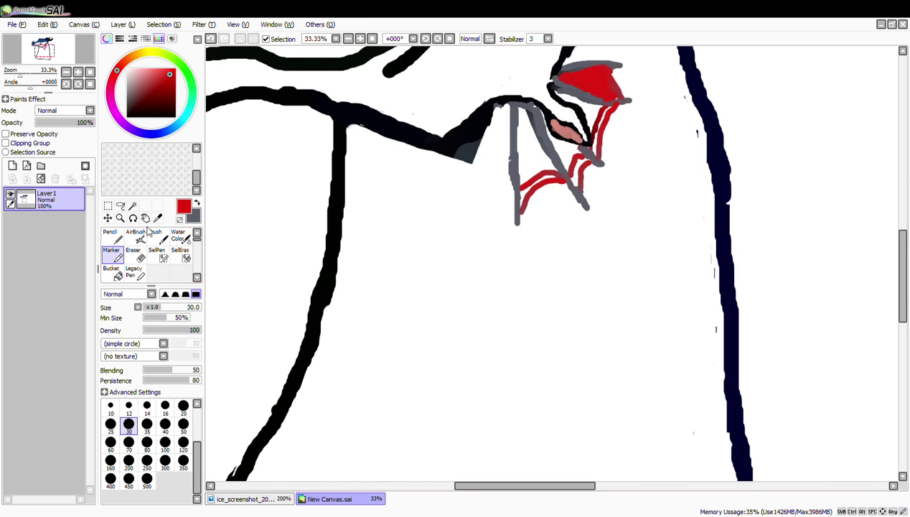
click(135, 253)
click(111, 253)
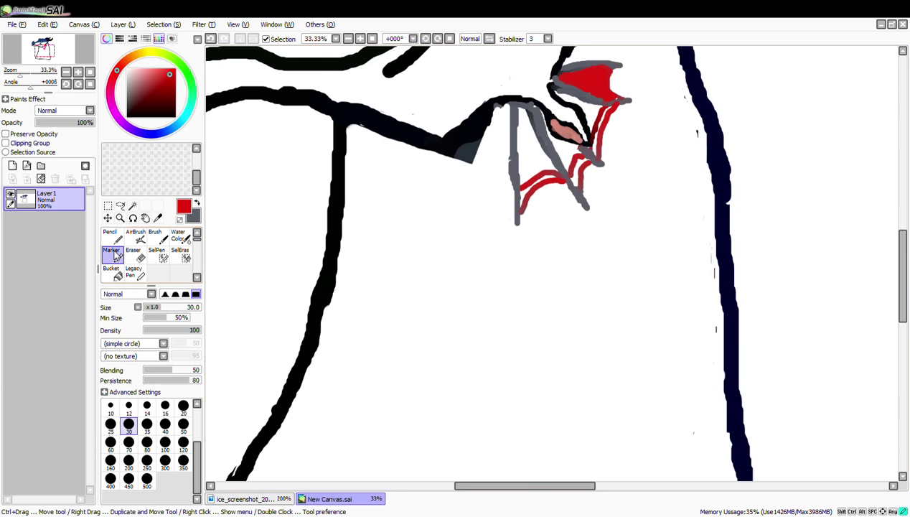
mouse_move(517, 110)
mouse_down()
mouse_move(520, 203)
mouse_move(543, 146)
mouse_up()
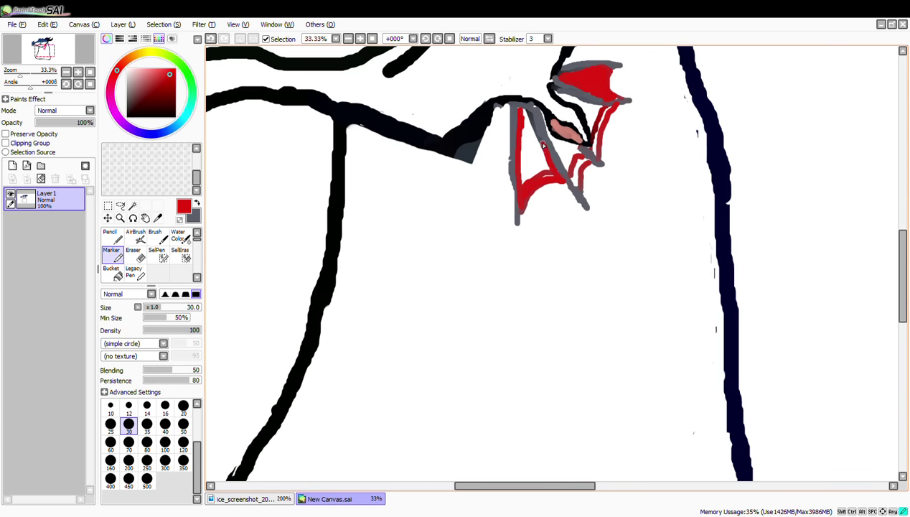
mouse_move(522, 104)
mouse_down()
mouse_move(525, 174)
mouse_move(538, 109)
mouse_move(570, 179)
mouse_up()
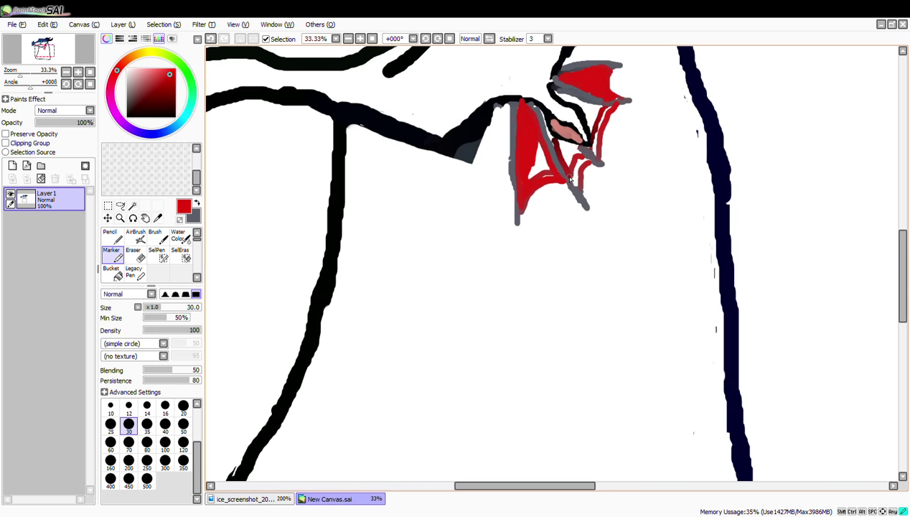
mouse_move(540, 150)
mouse_down()
mouse_move(545, 178)
mouse_move(563, 148)
mouse_up()
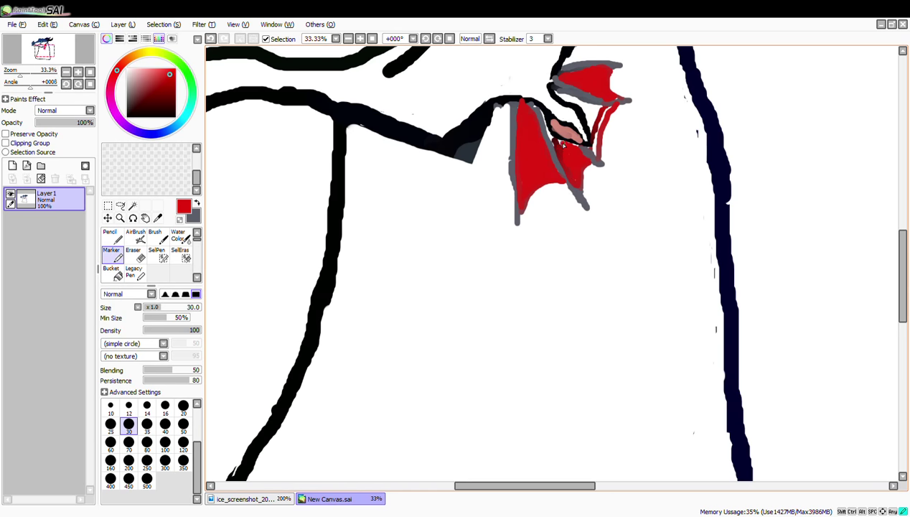
- Sample the jaw outline's near-black and outline the pink patch beside the frill, finishing with the size 14 Marker
click(197, 204)
click(158, 217)
click(372, 128)
click(112, 255)
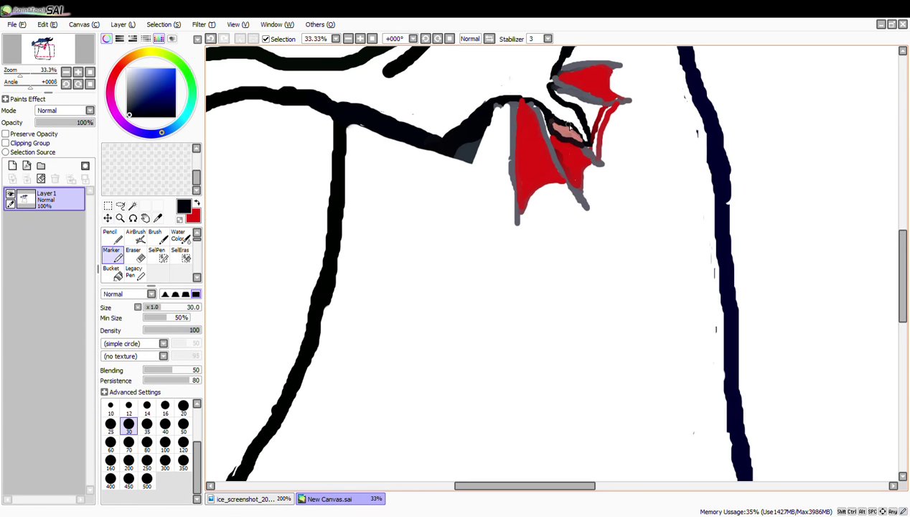
scroll(567, 152, up, 8)
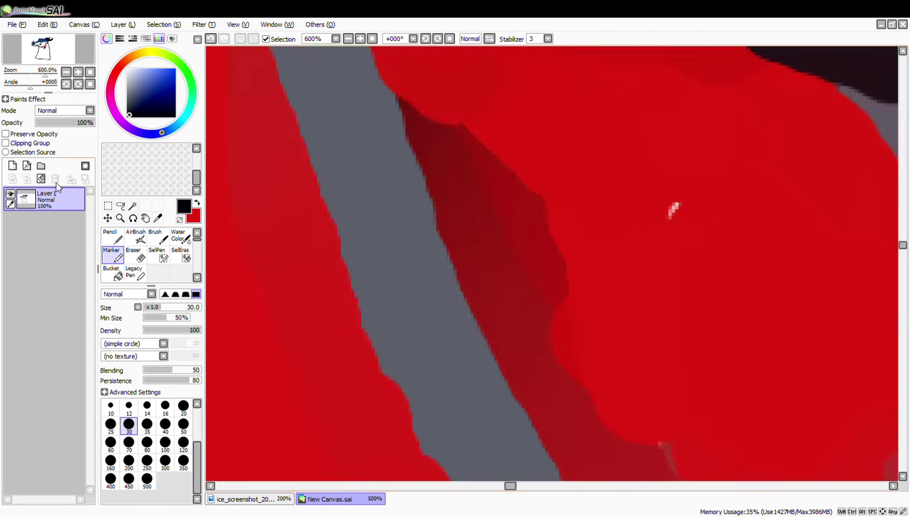
click(145, 217)
drag(402, 172, 455, 348)
drag(448, 132, 556, 470)
click(112, 254)
click(147, 406)
mouse_move(503, 396)
mouse_down()
mouse_move(511, 422)
mouse_move(416, 162)
mouse_move(544, 457)
mouse_up()
- Paint a red line along the middle spine's upper edge beside the black outline, and sample the spine grey
click(197, 204)
scroll(520, 325, down, 3)
mouse_move(495, 294)
mouse_down()
mouse_move(479, 235)
mouse_move(455, 202)
mouse_up()
key(x)
alt+click(420, 184)
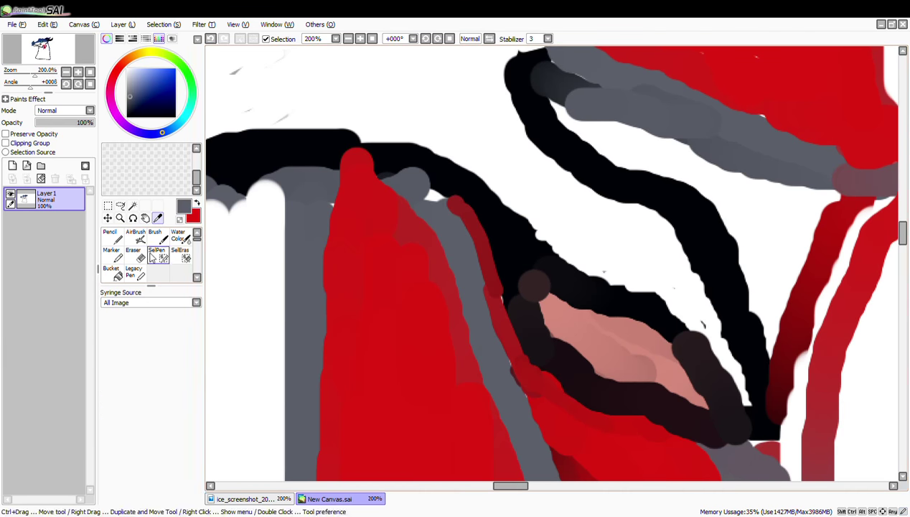
scroll(598, 289, down, 4)
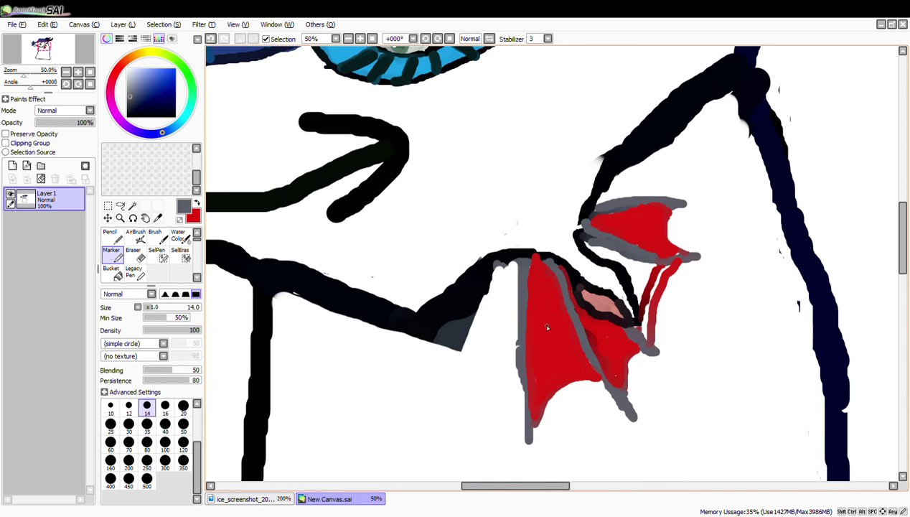
- Return to the membrane red and fill the gap between the black outline, the small fin and the short spine below it
click(195, 207)
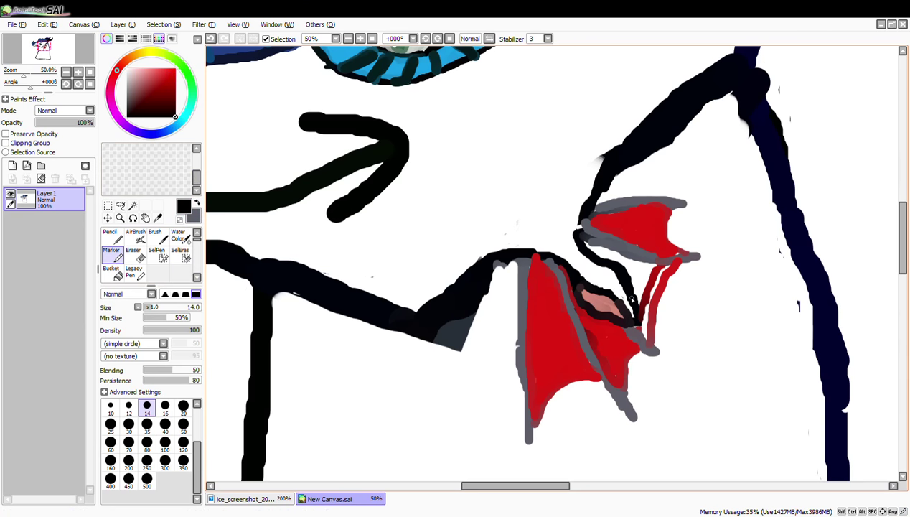
click(196, 205)
click(196, 205)
click(168, 74)
click(158, 218)
click(113, 254)
drag(644, 289, 644, 311)
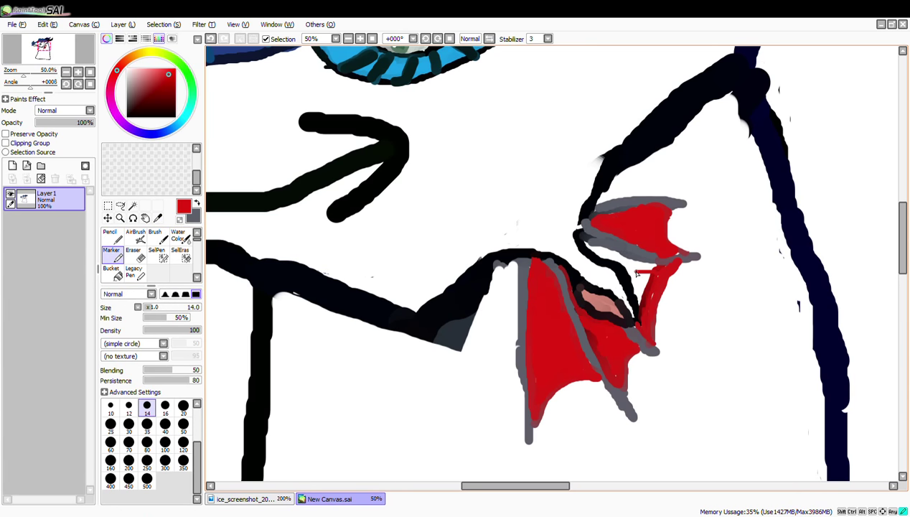
drag(641, 279, 655, 273)
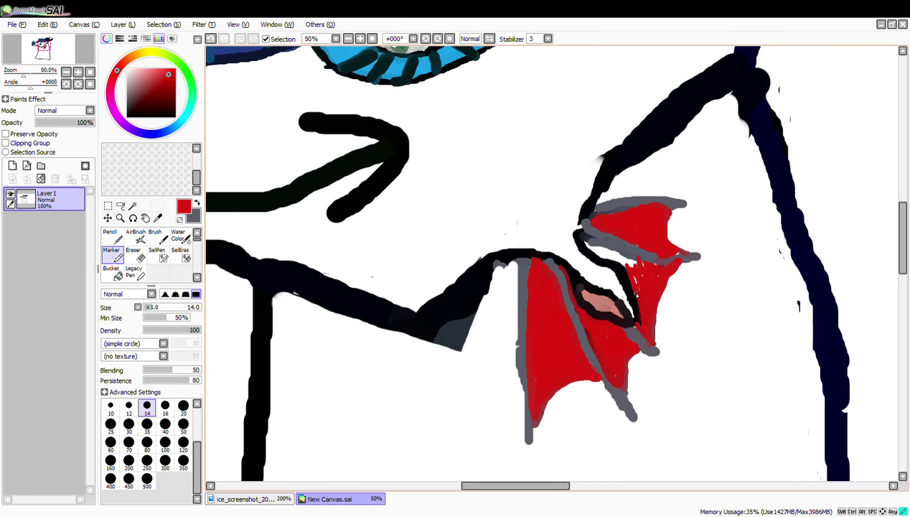
drag(605, 251, 638, 263)
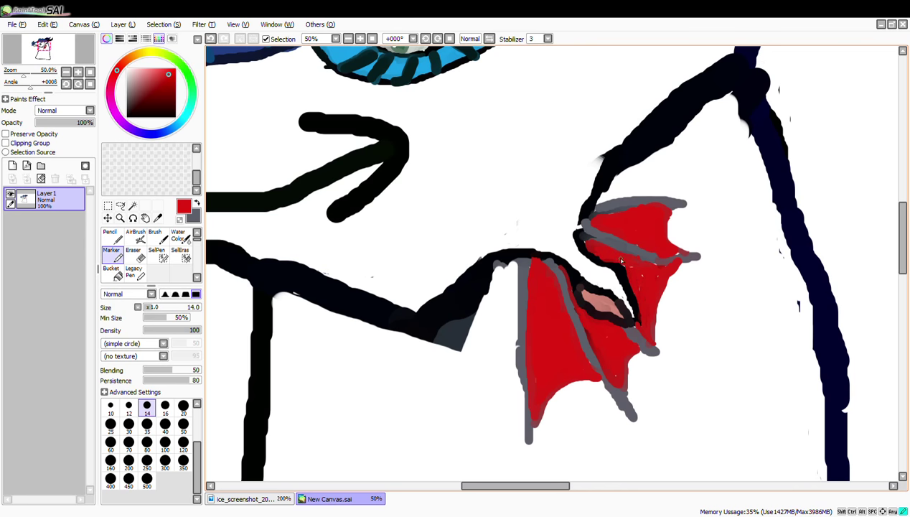
- Redraw the short grey spine beside the pink patch and thin it with the size 35 Eraser
key(x)
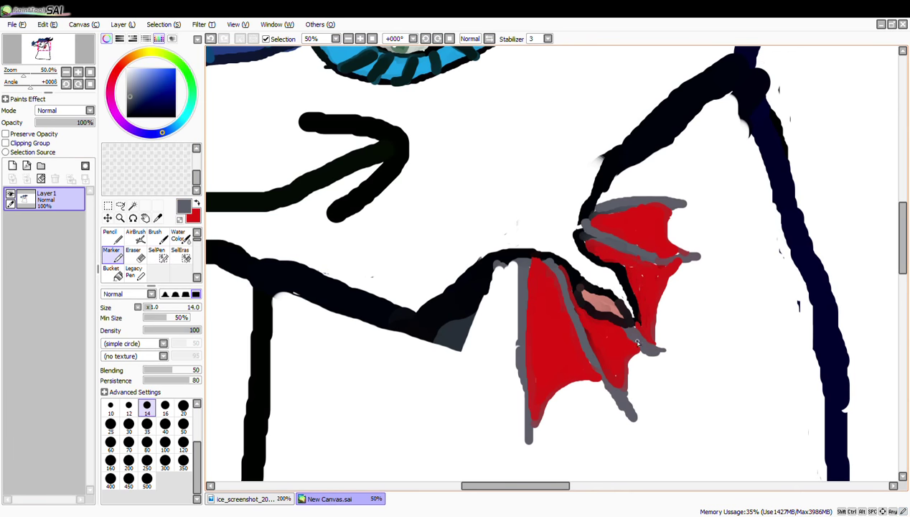
key(e)
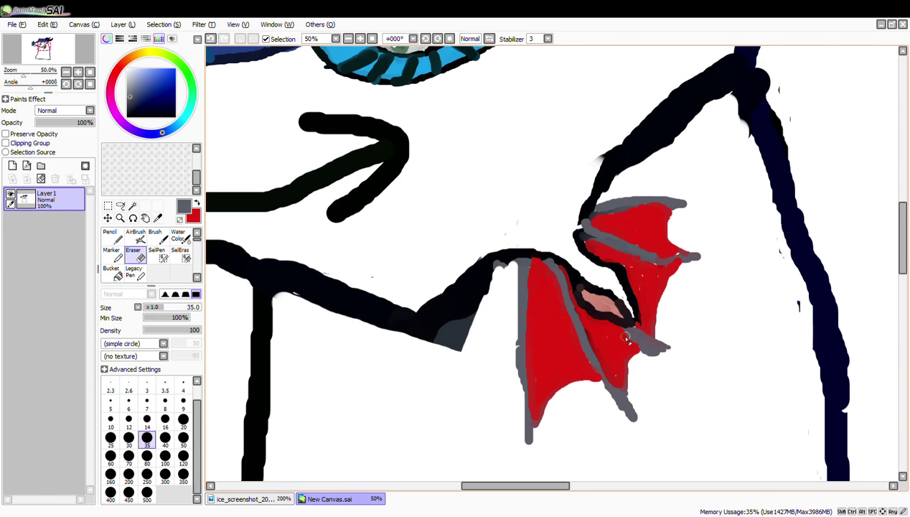
drag(657, 348, 619, 354)
key(x)
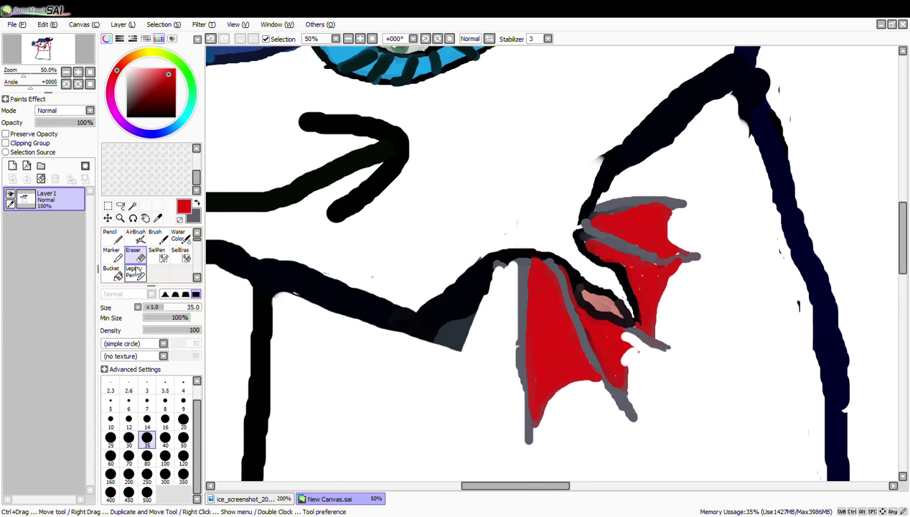
- Repaint the red membrane below the short spine with the Marker and trim its outer edge with the Eraser
key(b)
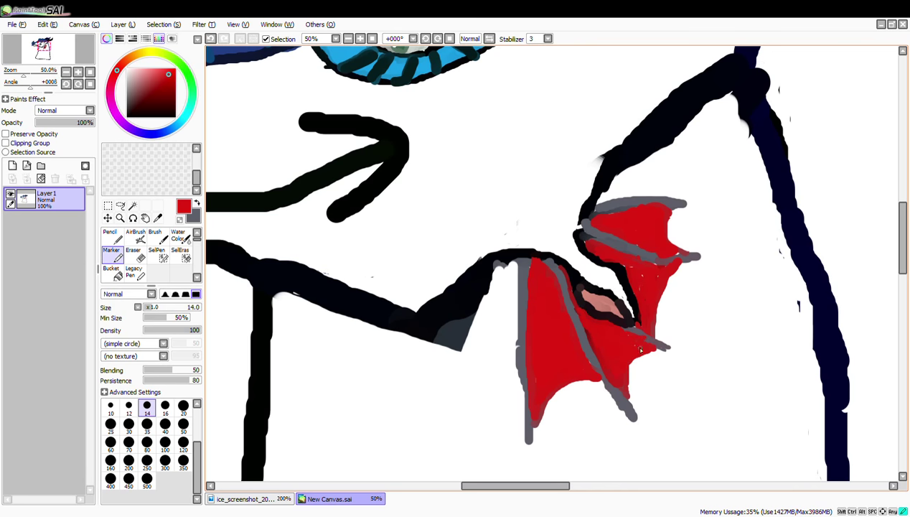
click(192, 208)
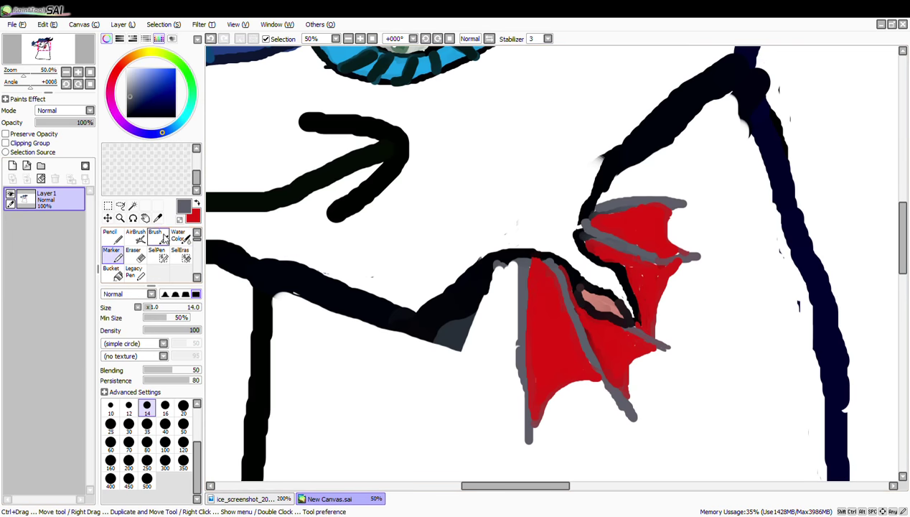
key(x)
key(e)
drag(634, 387, 658, 351)
- Touch up the small fin's lower spine in grey and the membrane beside it in red with the size 14 Marker
key(x)
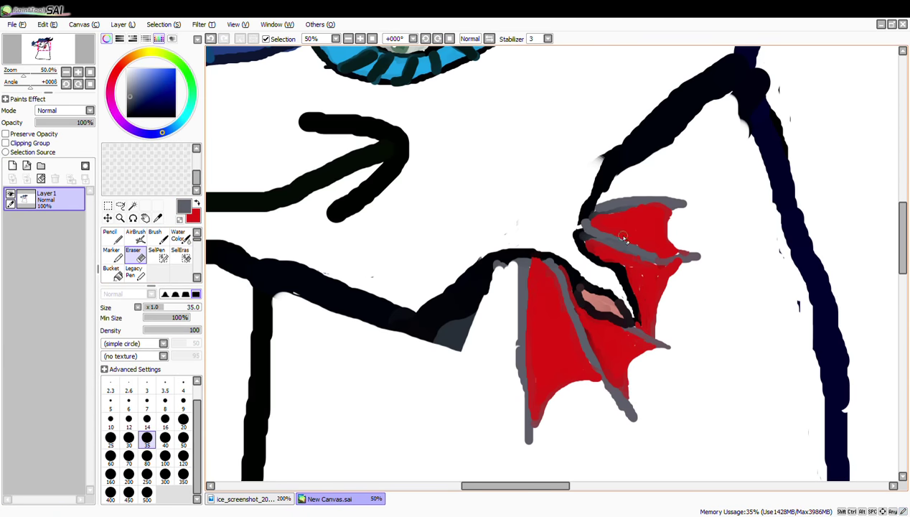
key(b)
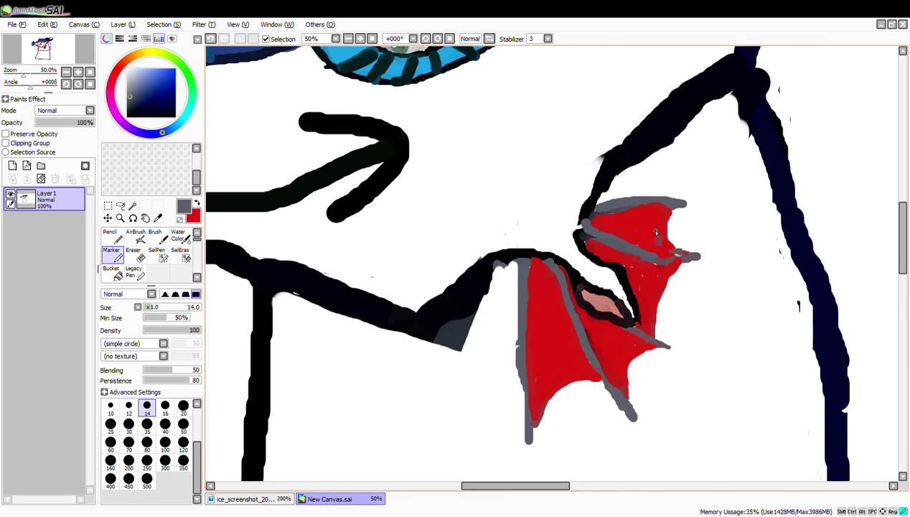
key(x)
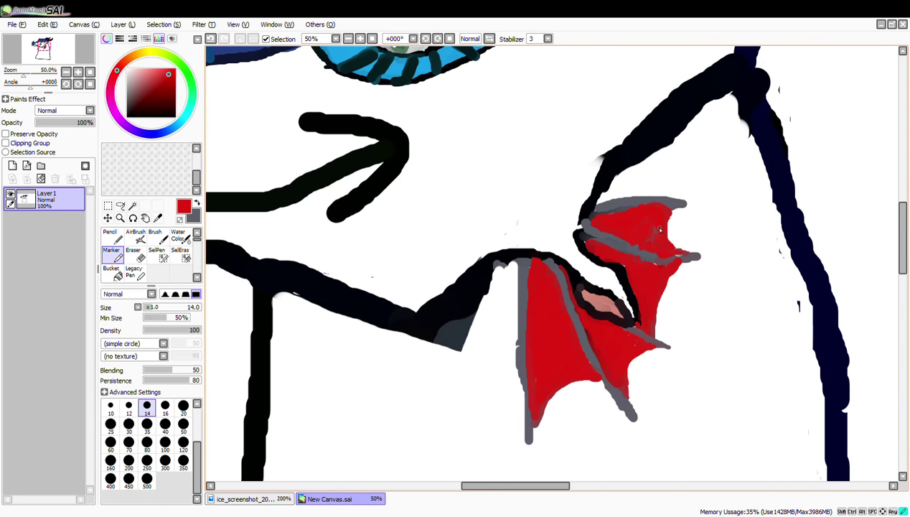
key(x)
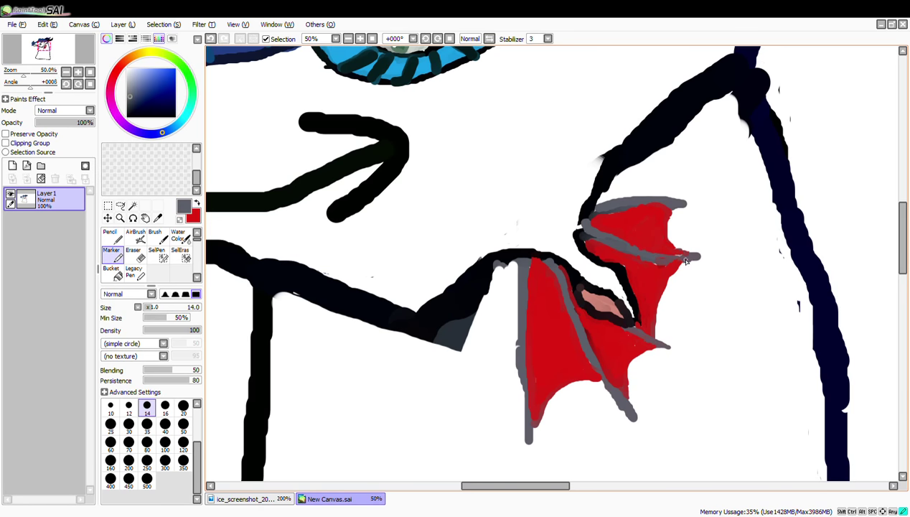
- Sharpen the tips of the two lower spines into points with the size 35 Eraser
key(e)
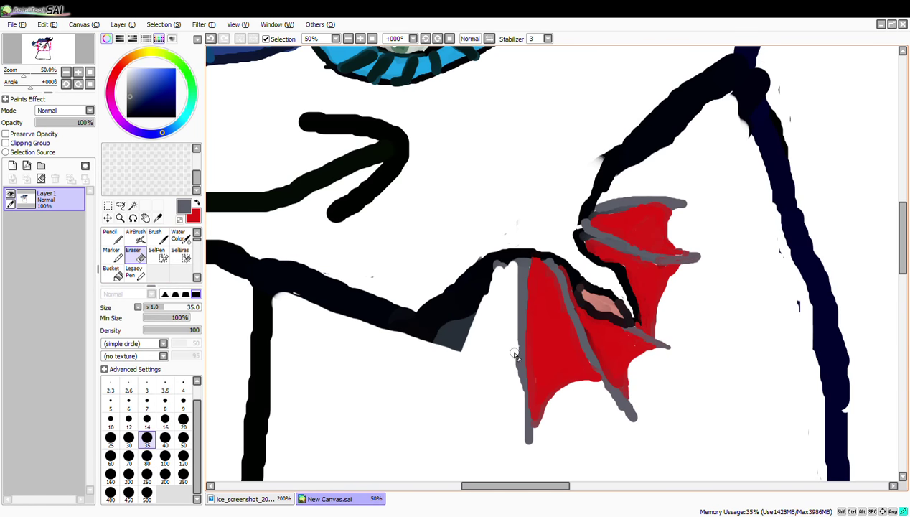
mouse_move(521, 423)
mouse_down()
mouse_move(523, 447)
mouse_move(535, 439)
mouse_up()
drag(601, 389, 625, 424)
- Extend the red membrane downward between the two lower spines, undoing the stray stroke that crosses the spine
mouse_move(632, 417)
mouse_down()
mouse_move(631, 374)
mouse_move(552, 411)
mouse_move(567, 386)
mouse_move(584, 387)
mouse_move(497, 399)
mouse_up()
key(x)
key(b)
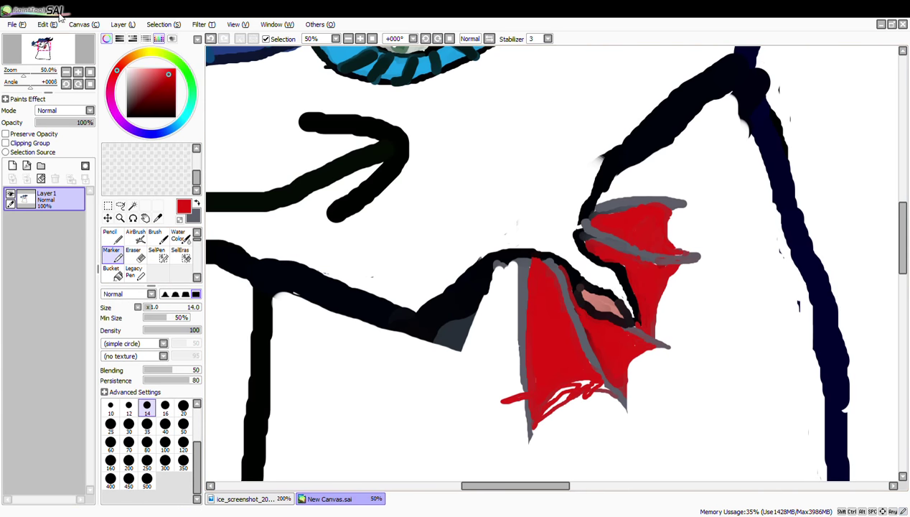
click(48, 24)
click(55, 38)
mouse_move(607, 392)
mouse_down()
mouse_move(546, 415)
mouse_move(564, 390)
mouse_move(563, 397)
mouse_move(591, 386)
mouse_move(546, 394)
mouse_move(534, 411)
mouse_move(598, 386)
mouse_up()
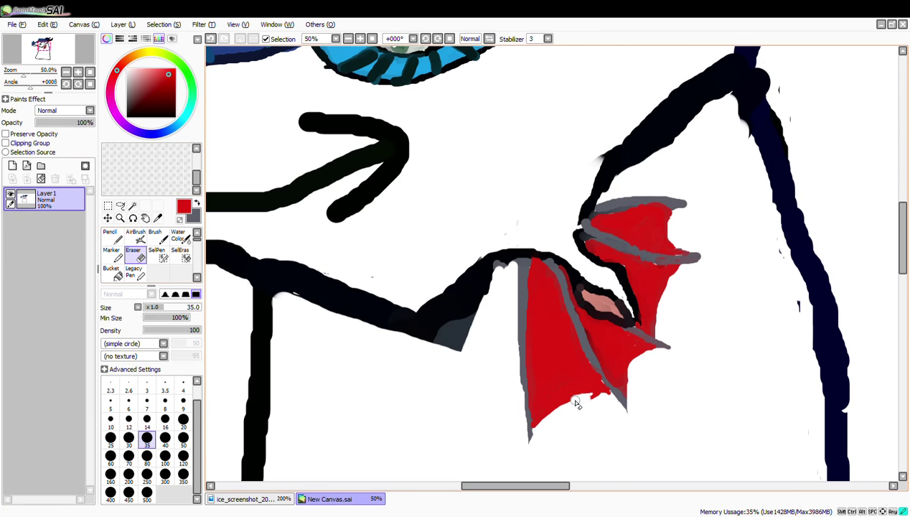
- Lengthen the lowest spine's tip in grey and paint a curved red bottom edge from it to the neighbouring spine
key(x)
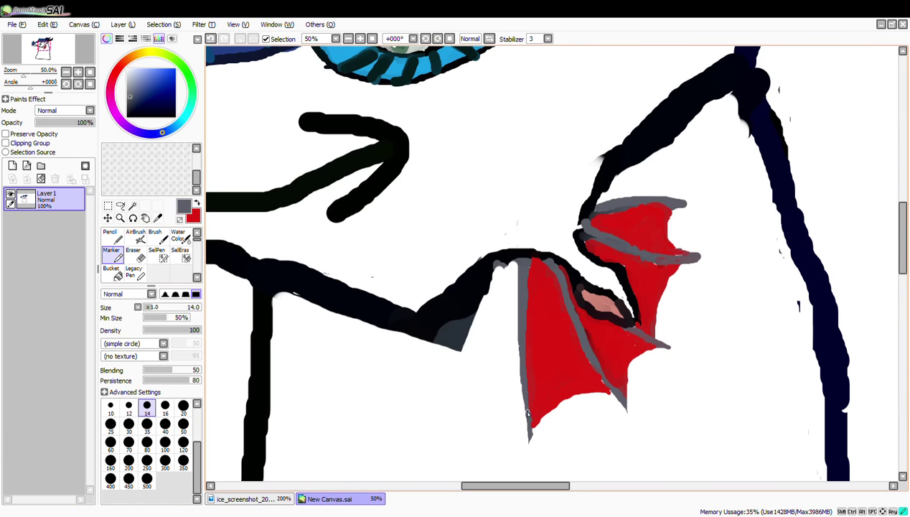
key(x)
mouse_move(529, 443)
mouse_down()
mouse_move(544, 419)
mouse_move(611, 396)
mouse_up()
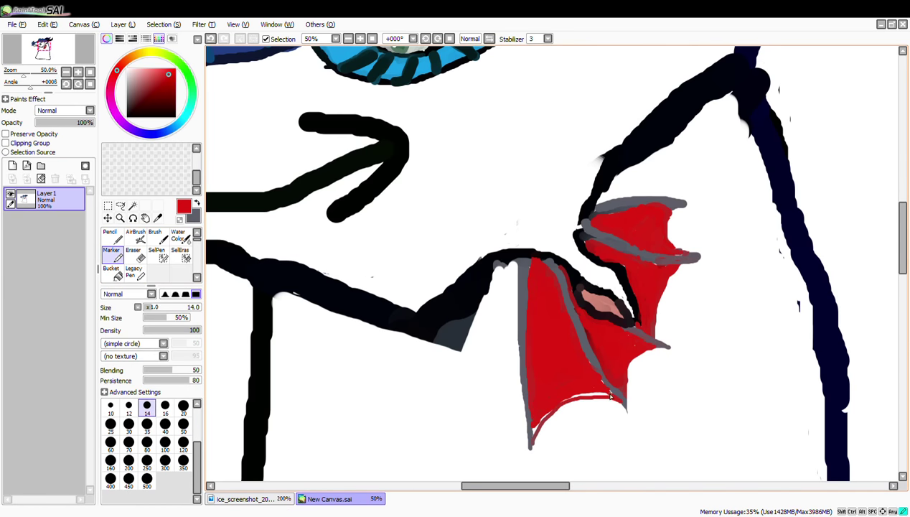
scroll(664, 309, up, 1)
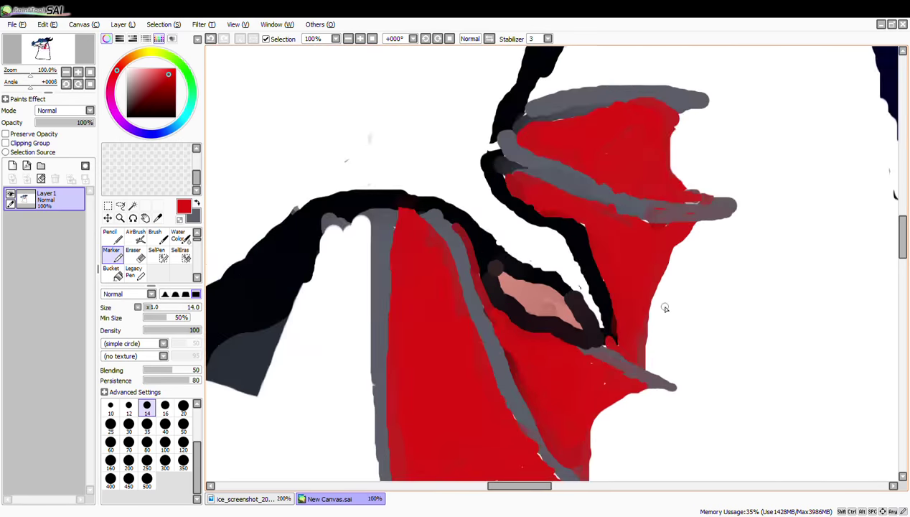
scroll(667, 309, down, 2)
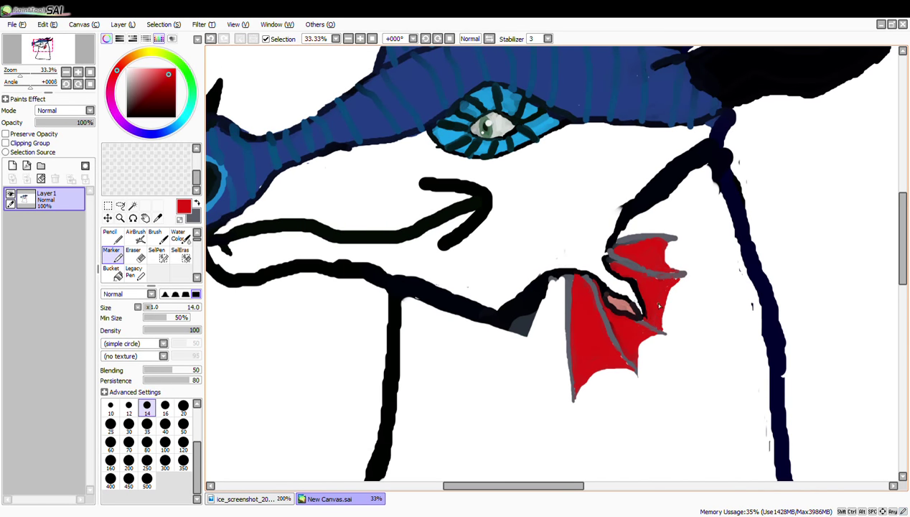
- Erase the thick end of the small fin's lower spine, redraw it as a thin grey tip and repair the red membrane
click(134, 255)
drag(686, 268, 662, 269)
click(114, 254)
click(197, 203)
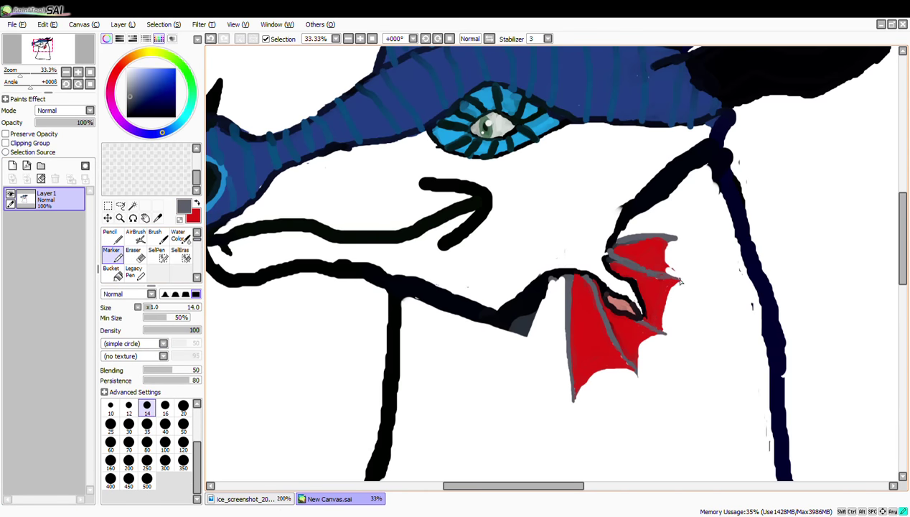
click(197, 204)
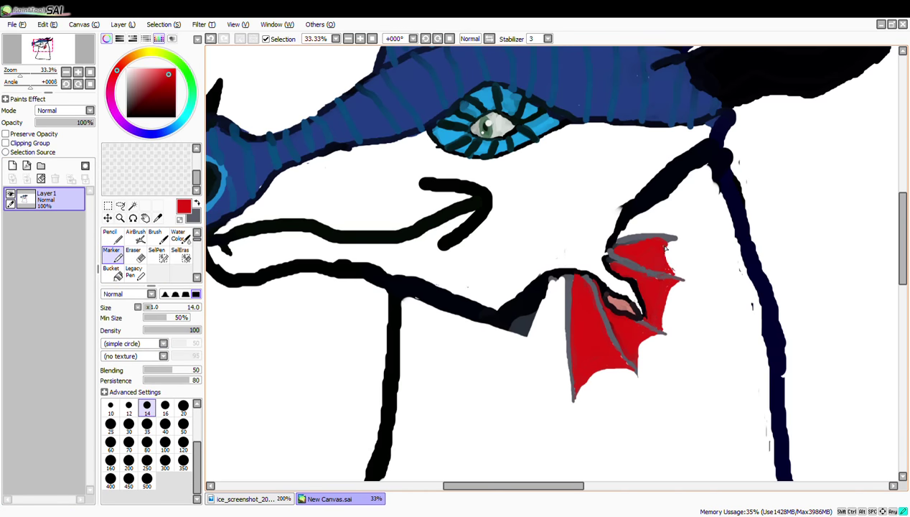
scroll(671, 274, down, 2)
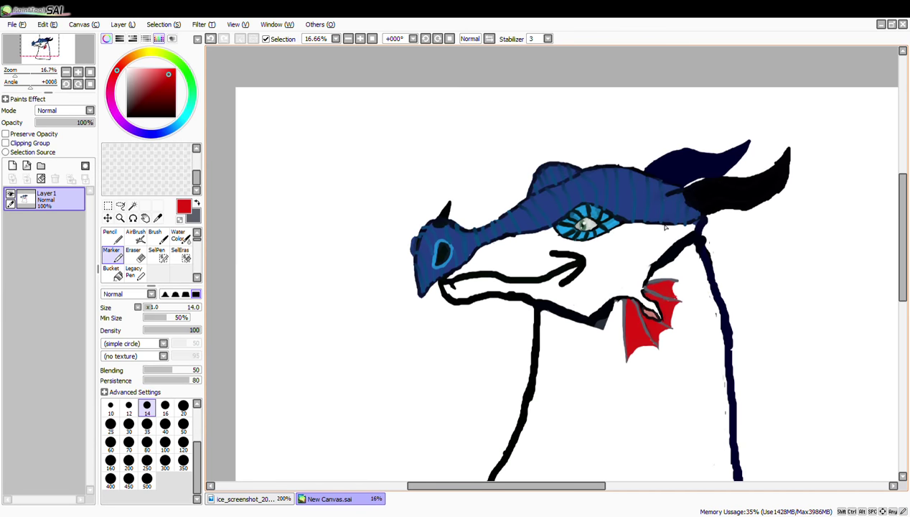
click(133, 205)
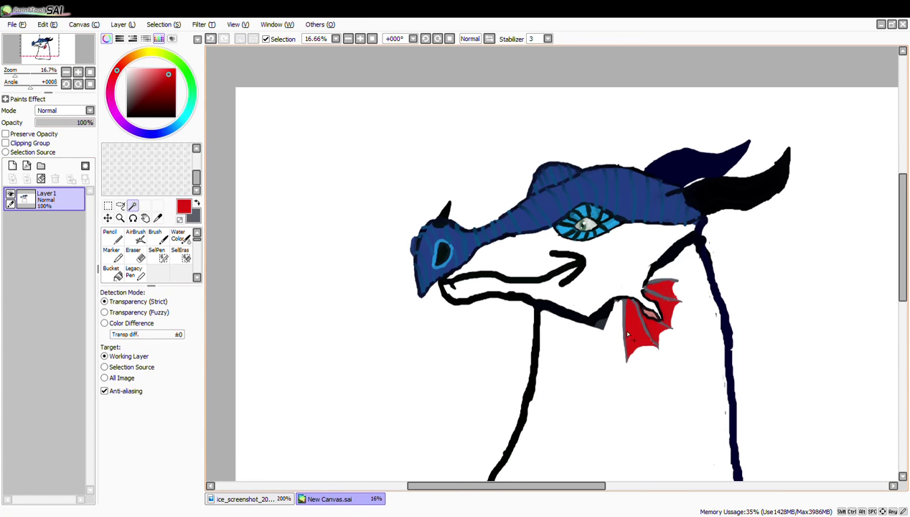
click(652, 314)
scroll(653, 313, up, 2)
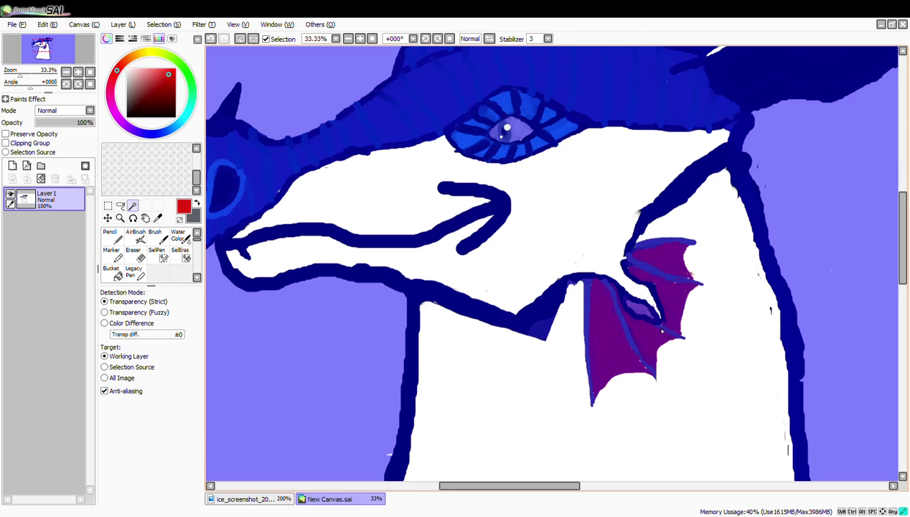
click(132, 217)
click(108, 217)
click(132, 205)
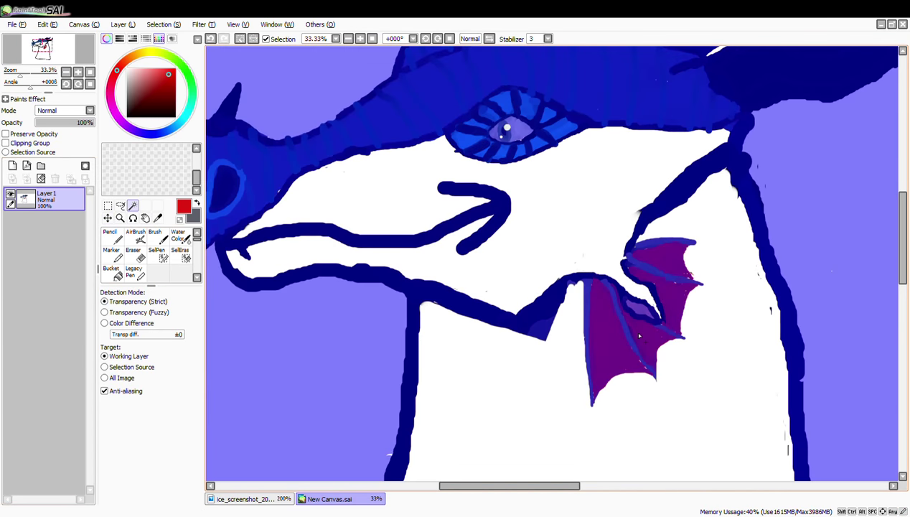
click(108, 205)
drag(260, 316, 280, 377)
drag(310, 222, 319, 284)
key(ctrl+d)
key(ctrl+z)
key(ctrl+z)
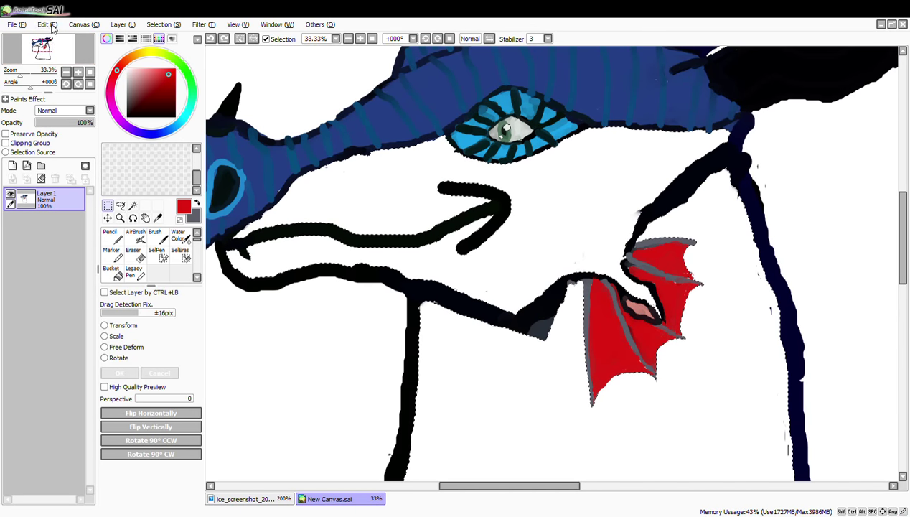
scroll(294, 348, down, 2)
key(ctrl+d)
scroll(473, 349, up, 3)
click(120, 206)
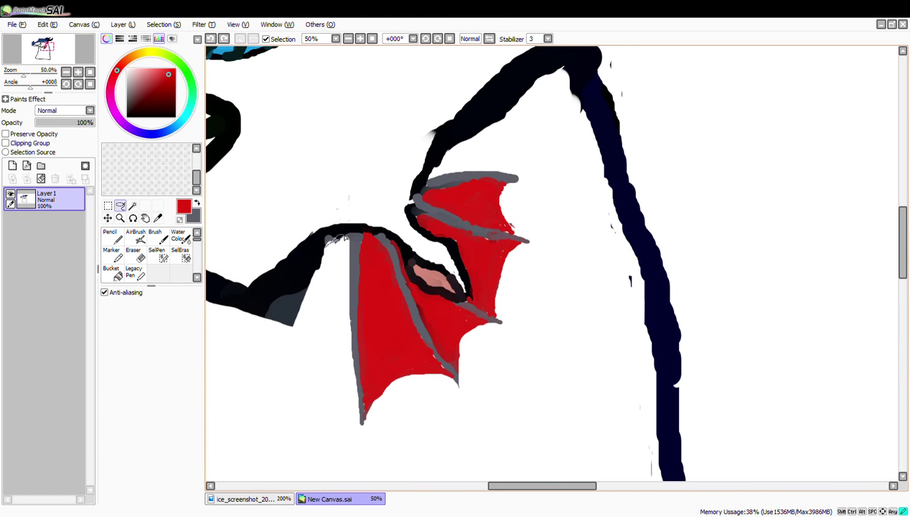
drag(345, 236, 353, 367)
mouse_move(459, 392)
mouse_down()
mouse_move(506, 276)
mouse_move(514, 167)
mouse_move(413, 199)
mouse_up()
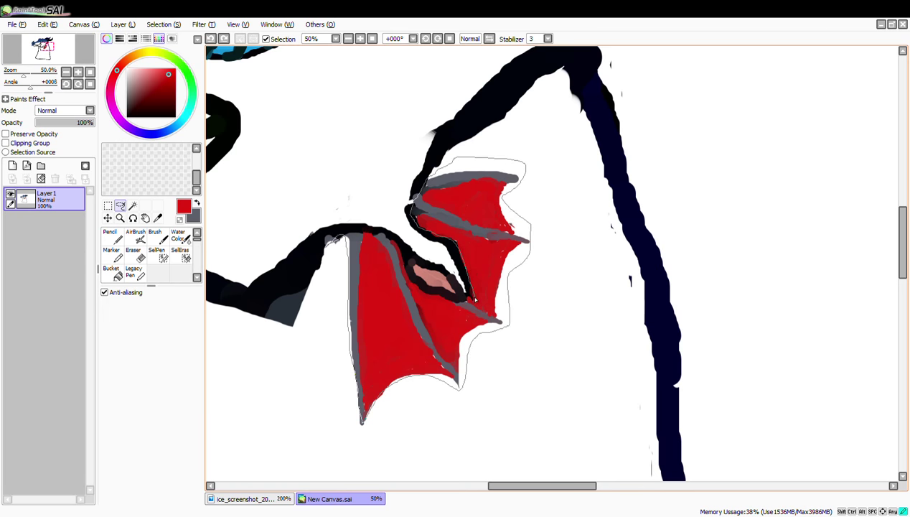
drag(411, 272, 347, 236)
key(ctrl+d)
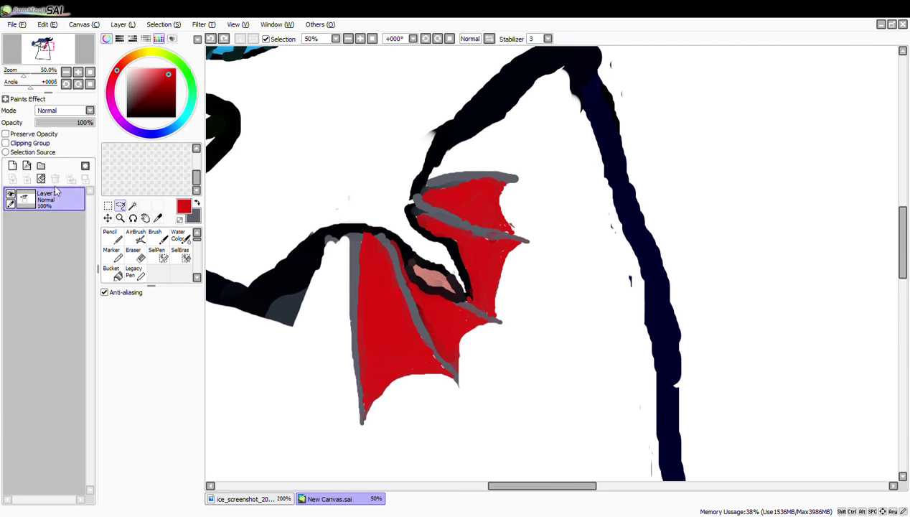
click(112, 255)
scroll(633, 290, down, 2)
key(e)
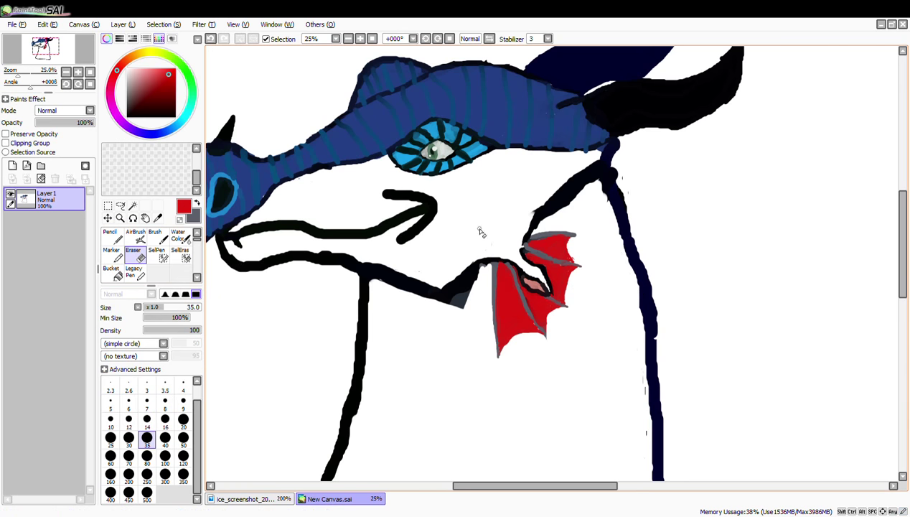
scroll(603, 277, down, 2)
key(e)
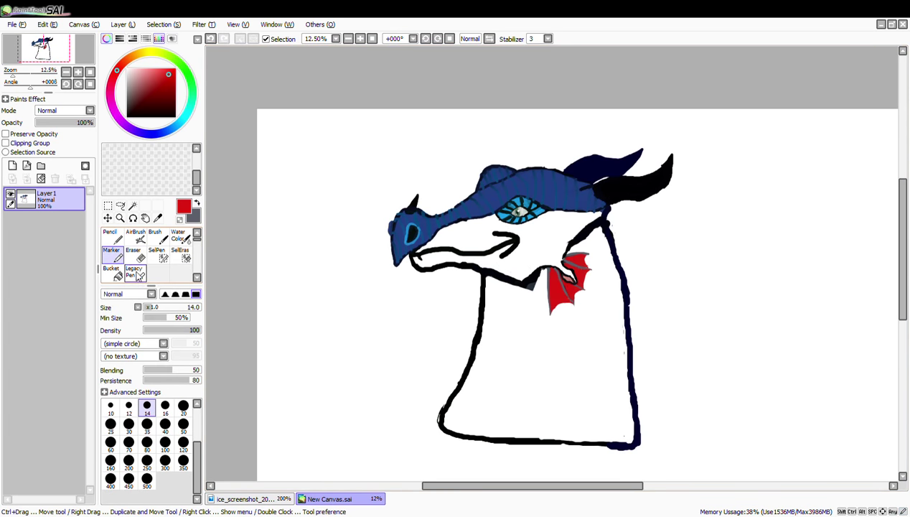
- Paint a new grey spine above the small fin's top spine and taper its tip with the size 35 Eraser
key(x)
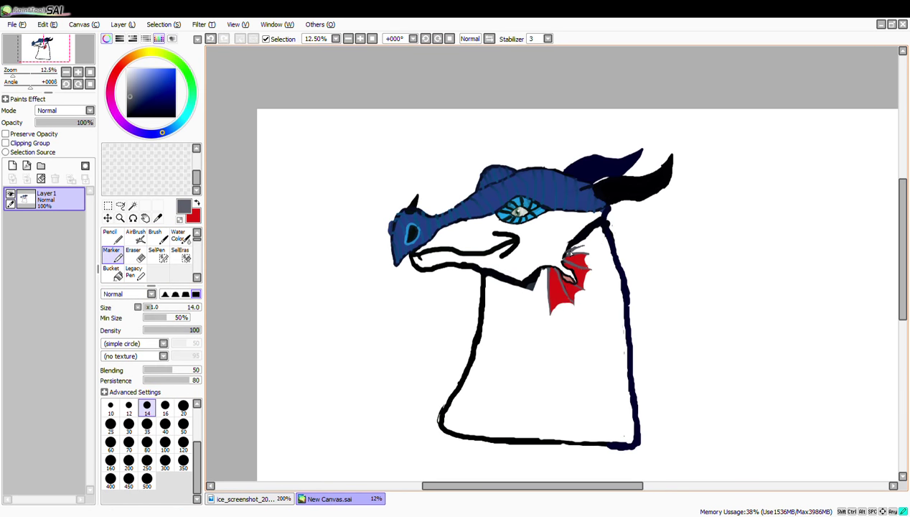
key(ctrl+z)
scroll(601, 234, up, 7)
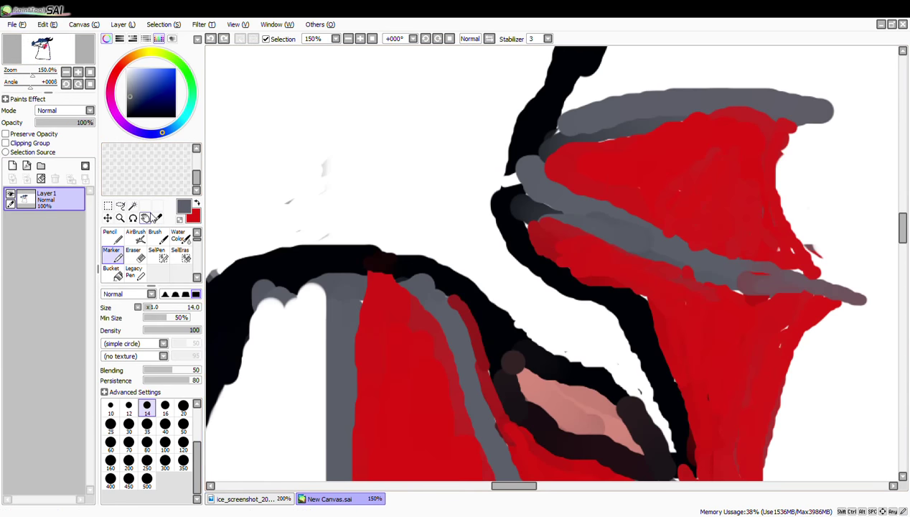
click(146, 217)
drag(573, 215, 463, 374)
click(112, 255)
mouse_move(482, 216)
mouse_down()
mouse_move(596, 176)
mouse_move(632, 178)
mouse_move(468, 231)
mouse_move(671, 166)
mouse_move(616, 196)
mouse_move(633, 164)
mouse_move(623, 193)
mouse_move(665, 186)
mouse_up()
key(e)
key(m)
key(e)
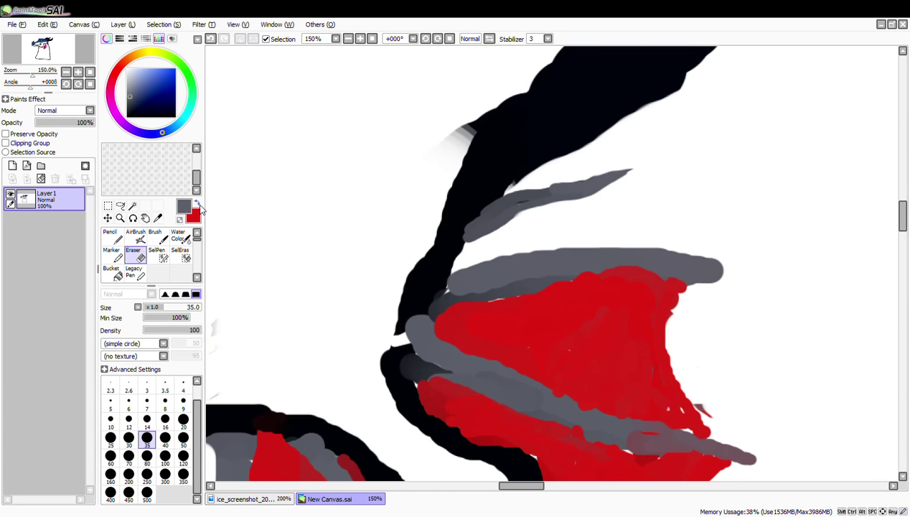
- Fill the gap between the new top spine and the spine below it with red membrane
key(x)
key(e)
mouse_move(644, 253)
mouse_down()
mouse_move(606, 190)
mouse_move(469, 248)
mouse_move(459, 267)
mouse_move(535, 222)
mouse_move(592, 212)
mouse_move(581, 238)
mouse_move(603, 190)
mouse_move(610, 230)
mouse_move(595, 208)
mouse_move(597, 232)
mouse_up()
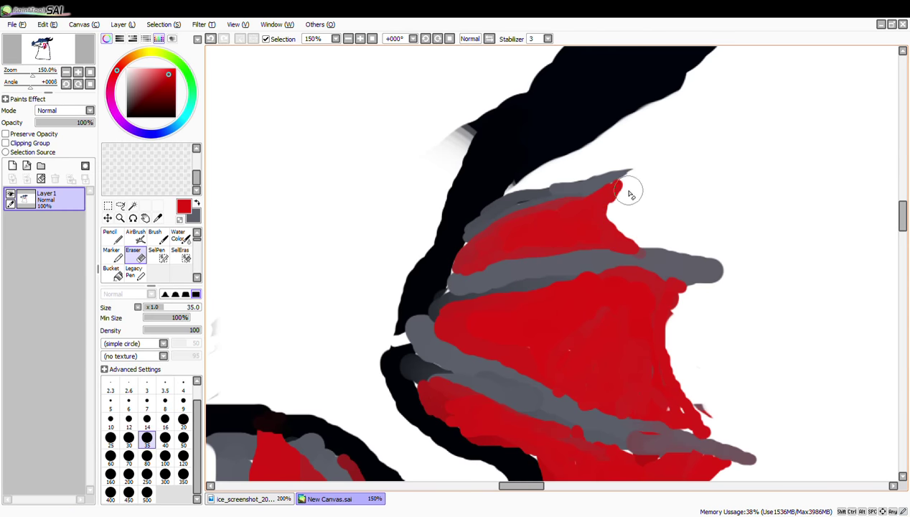
- Clean up the red membrane's outer edge between the small fin's upper spines with the Eraser and red Marker
click(197, 203)
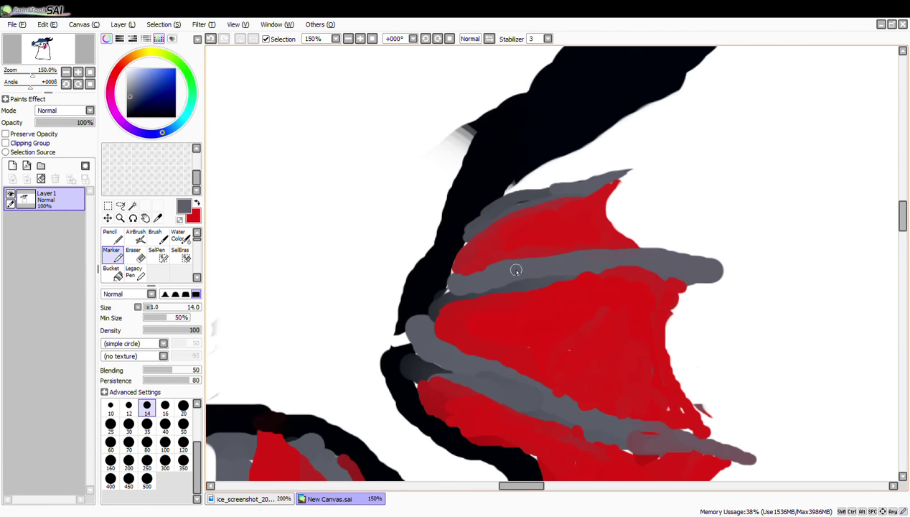
key(x)
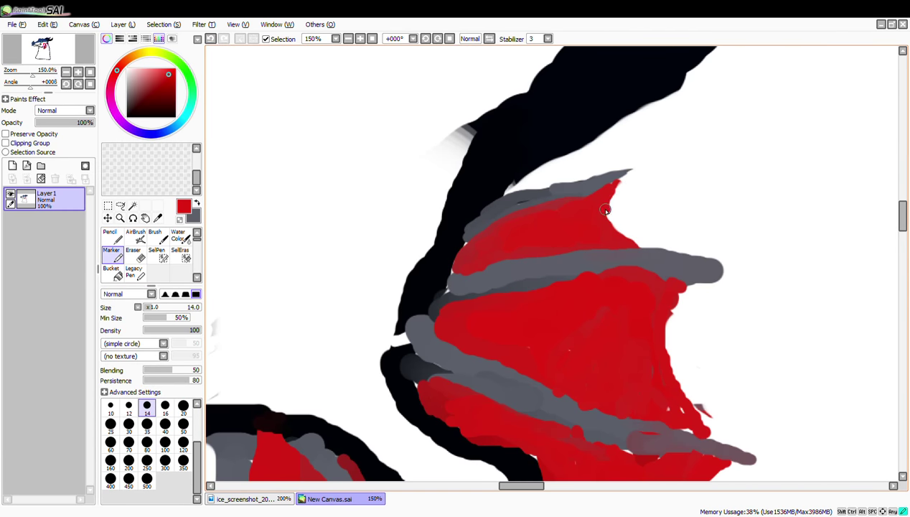
key(e)
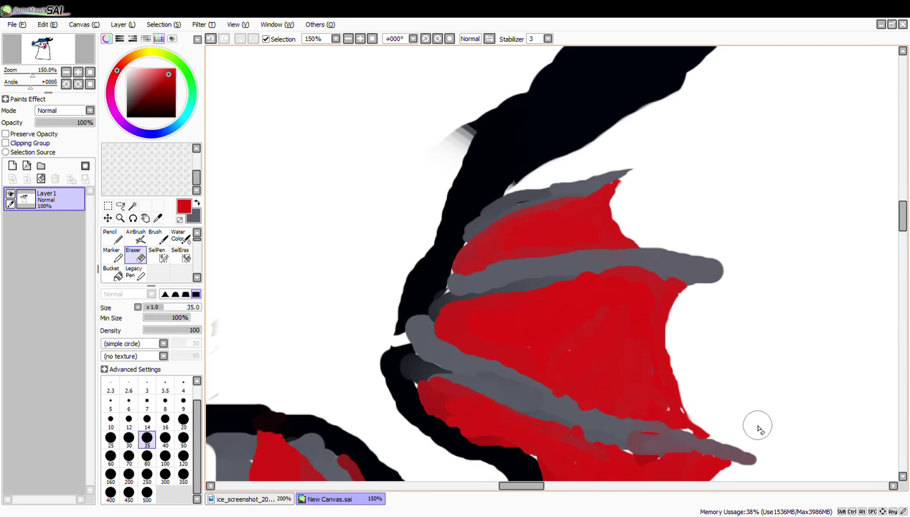
click(111, 252)
drag(682, 418, 682, 427)
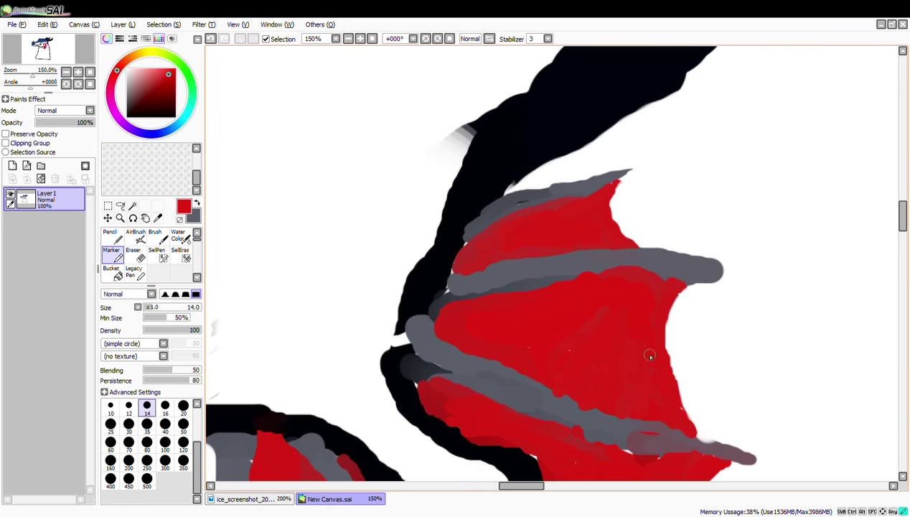
scroll(635, 300, up, 2)
scroll(636, 301, down, 7)
key(x)
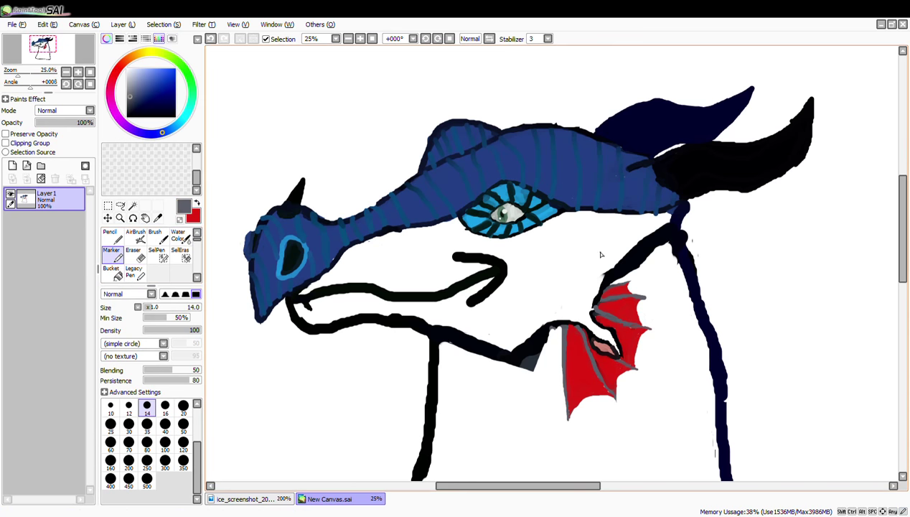
key(x)
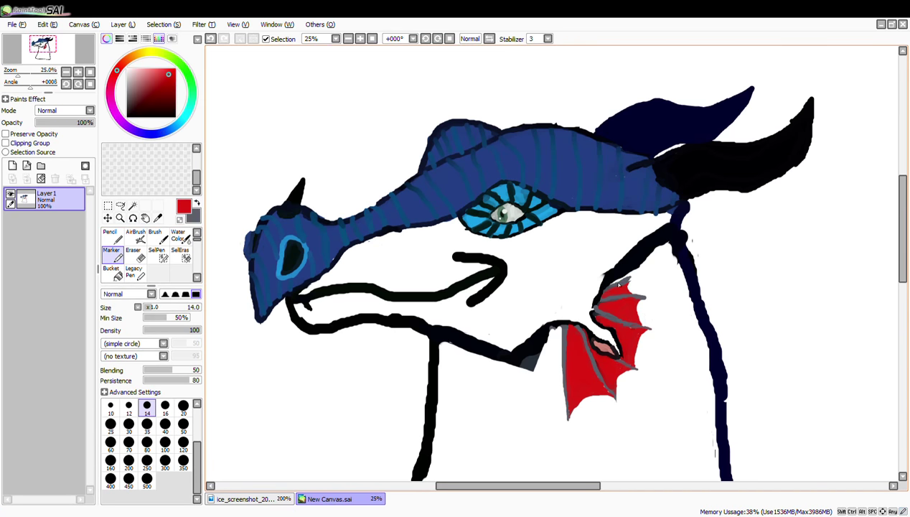
- Extend the red membrane toward the top spine's tip and trim its outer edge with the size 35 Eraser
scroll(629, 282, up, 6)
mouse_move(661, 245)
mouse_down()
mouse_move(572, 280)
mouse_move(592, 278)
mouse_move(665, 222)
mouse_move(664, 258)
mouse_move(677, 302)
mouse_up()
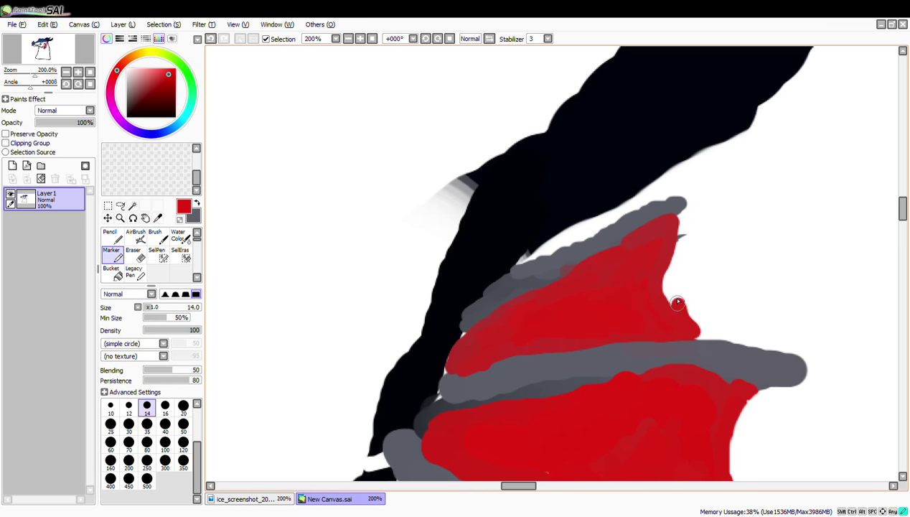
click(133, 252)
mouse_move(691, 254)
mouse_down()
mouse_move(702, 275)
mouse_move(645, 176)
mouse_move(558, 217)
mouse_move(773, 89)
mouse_move(765, 84)
mouse_up()
scroll(774, 89, down, 4)
drag(695, 103, 687, 116)
- Sample the near-black jaw outline colour and paint it over the grey spine bases where the small fin joins the head
click(197, 203)
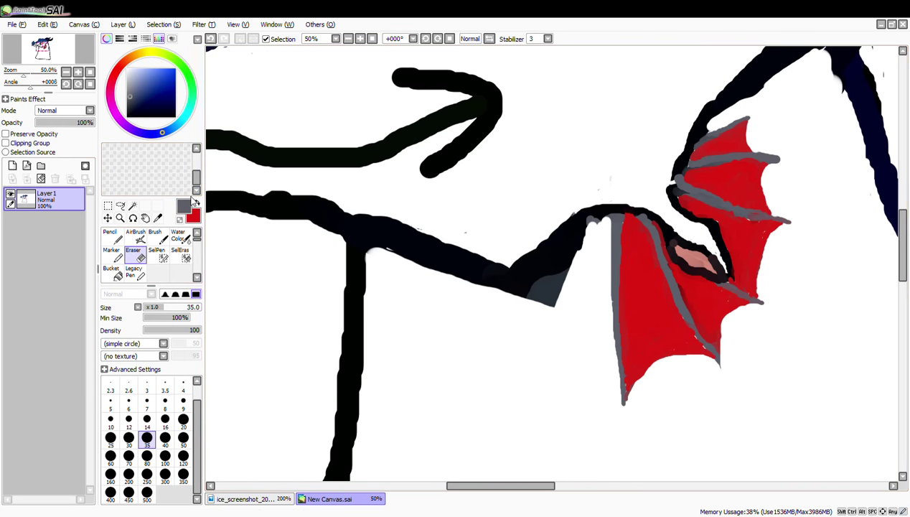
right_click(365, 226)
click(115, 253)
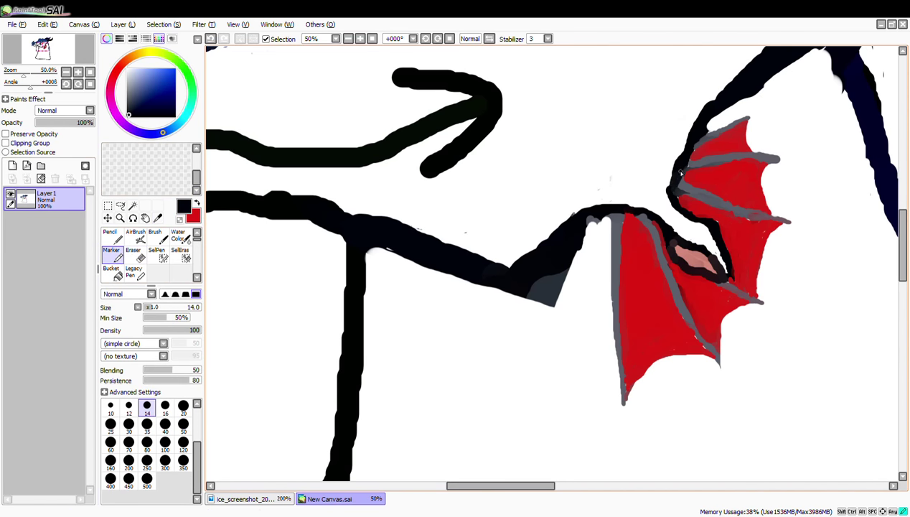
click(144, 218)
drag(764, 188, 521, 260)
scroll(521, 260, down, 3)
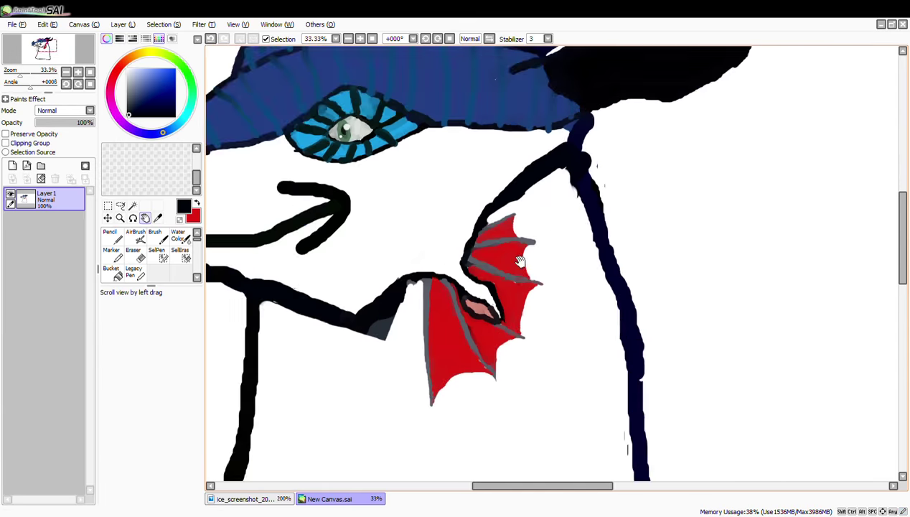
- Paint near-black tips on the small fin's spines, extending the spine below the pink patch outward
click(115, 255)
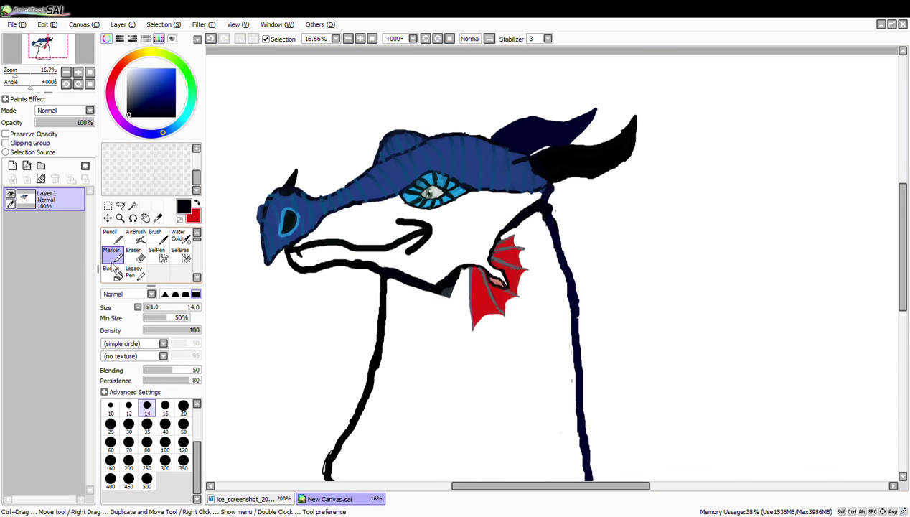
scroll(507, 300, up, 4)
drag(542, 307, 517, 301)
drag(546, 173, 567, 181)
drag(527, 300, 557, 316)
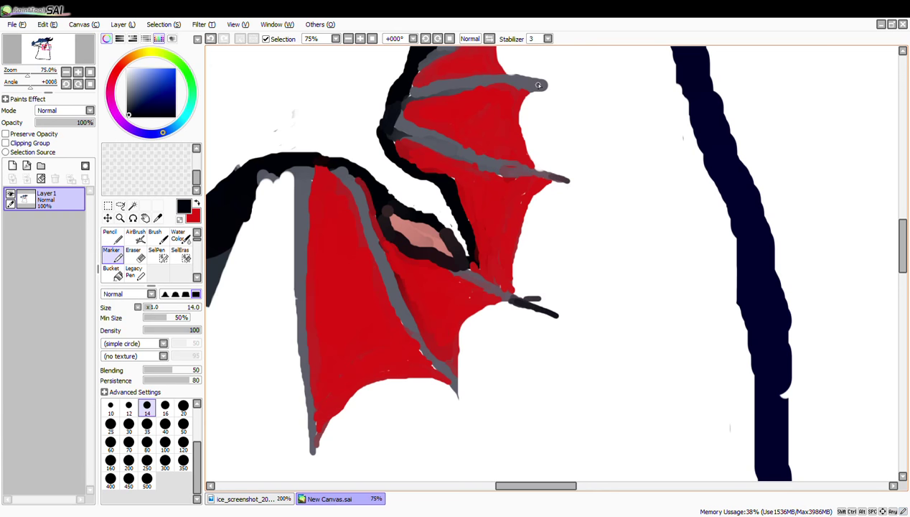
scroll(543, 86, down, 3)
- Extend the red membrane from the lower middle spine's tip up to the dark extended tip and fill its white gaps
click(197, 203)
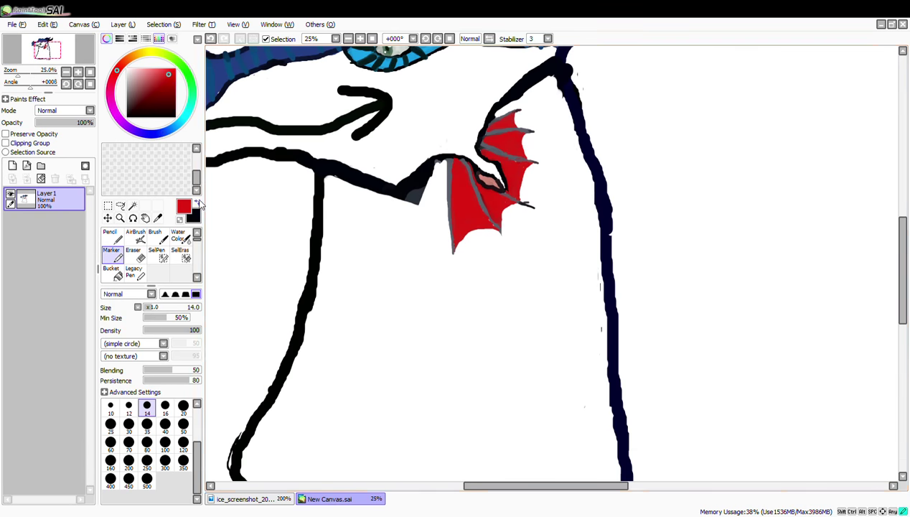
scroll(500, 231, up, 5)
mouse_move(506, 250)
mouse_down()
mouse_move(532, 199)
mouse_move(678, 55)
mouse_move(543, 147)
mouse_move(502, 251)
mouse_move(479, 252)
mouse_move(488, 262)
mouse_move(502, 190)
mouse_move(474, 208)
mouse_move(520, 115)
mouse_move(540, 178)
mouse_move(559, 61)
mouse_move(692, 51)
mouse_move(520, 125)
mouse_up()
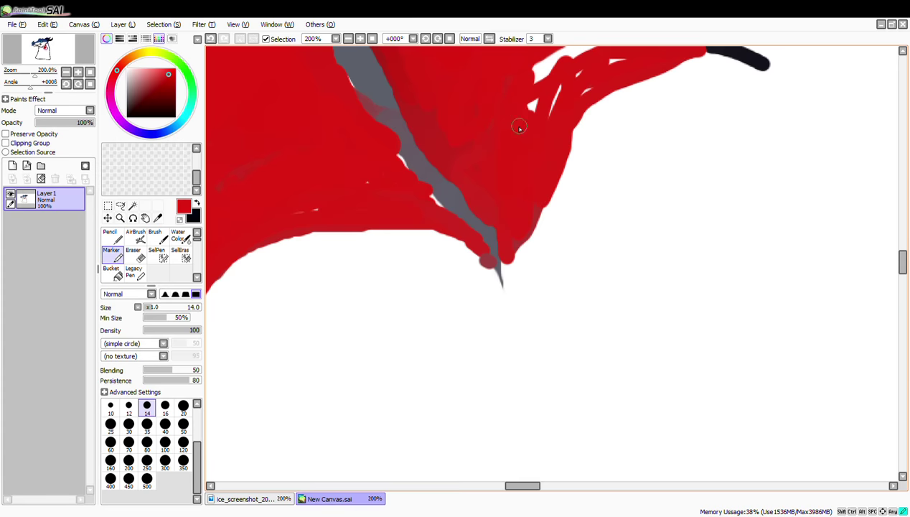
scroll(520, 126, down, 3)
drag(585, 88, 557, 100)
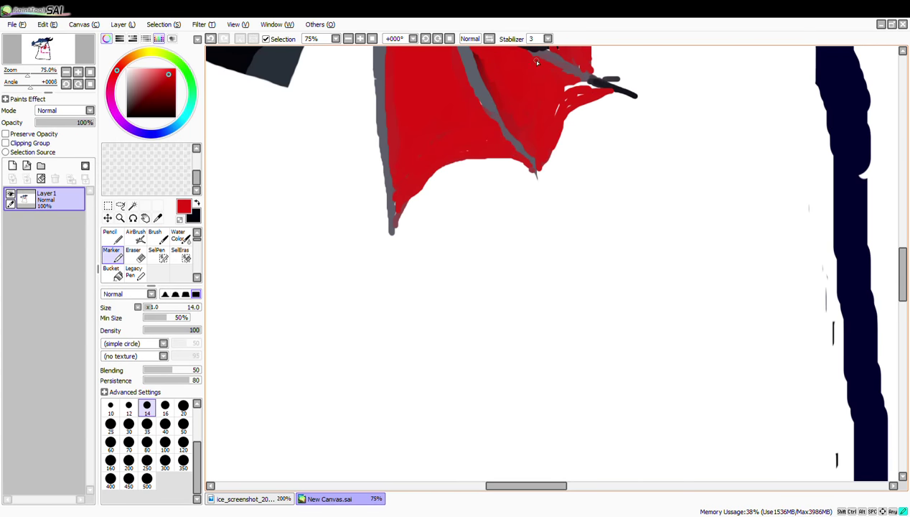
drag(401, 199, 398, 219)
- Erase the stray dark stroke beside the extended tip and repaint the lower middle spine's tip in the sampled grey
click(197, 204)
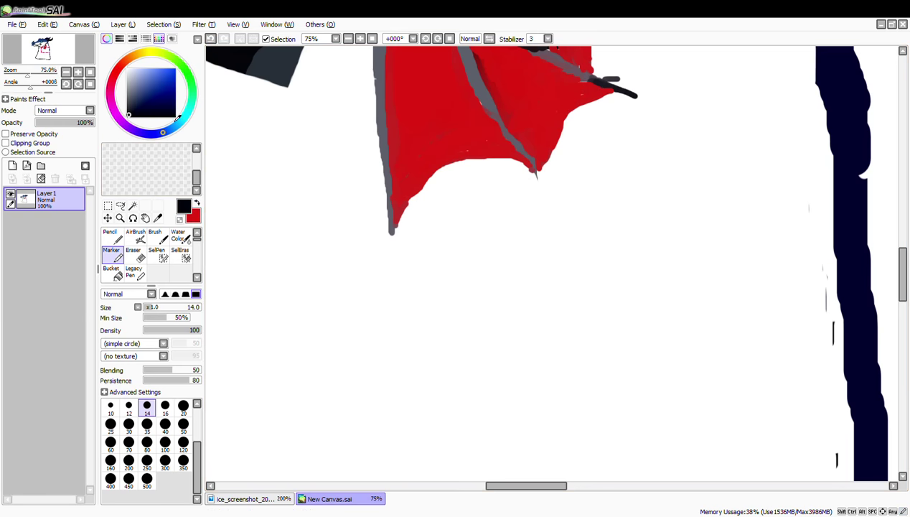
click(157, 218)
click(383, 150)
click(120, 255)
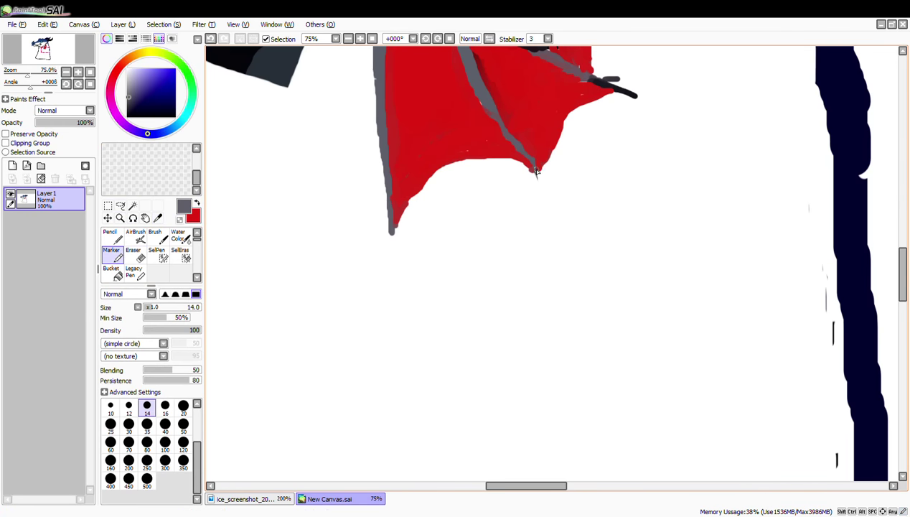
click(135, 255)
mouse_move(603, 75)
mouse_down()
mouse_move(619, 79)
mouse_move(617, 89)
mouse_move(590, 80)
mouse_up()
click(116, 254)
scroll(601, 103, up, 2)
mouse_move(463, 240)
mouse_down()
mouse_move(479, 258)
mouse_move(471, 241)
mouse_up()
scroll(534, 210, up, 4)
scroll(534, 208, down, 8)
- Widen the small fin's red membrane outward to the ends of its spines and fill the white gap left inside
click(196, 203)
drag(562, 124, 553, 169)
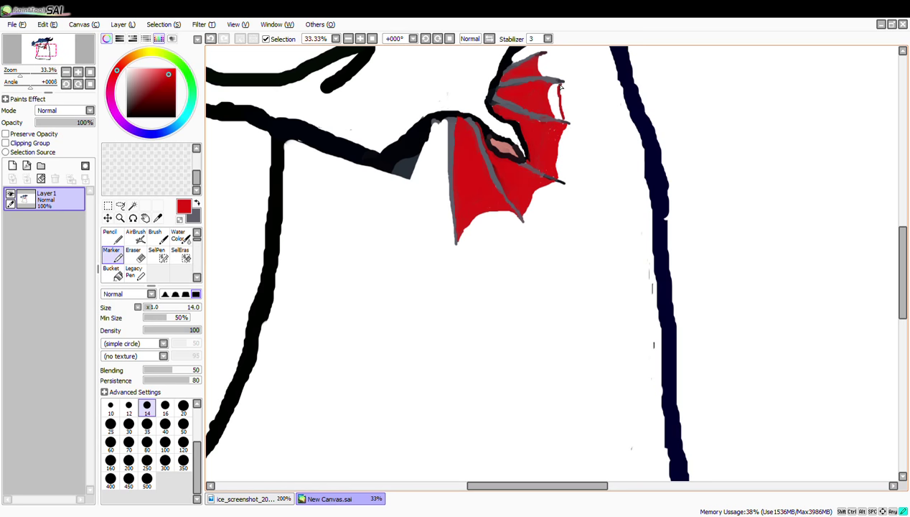
scroll(550, 83, down, 4)
scroll(550, 84, up, 7)
mouse_move(569, 104)
mouse_down()
mouse_move(599, 112)
mouse_move(582, 85)
mouse_move(584, 65)
mouse_move(572, 95)
mouse_move(588, 98)
mouse_move(579, 82)
mouse_move(590, 87)
mouse_move(573, 88)
mouse_move(583, 118)
mouse_up()
scroll(573, 160, down, 1)
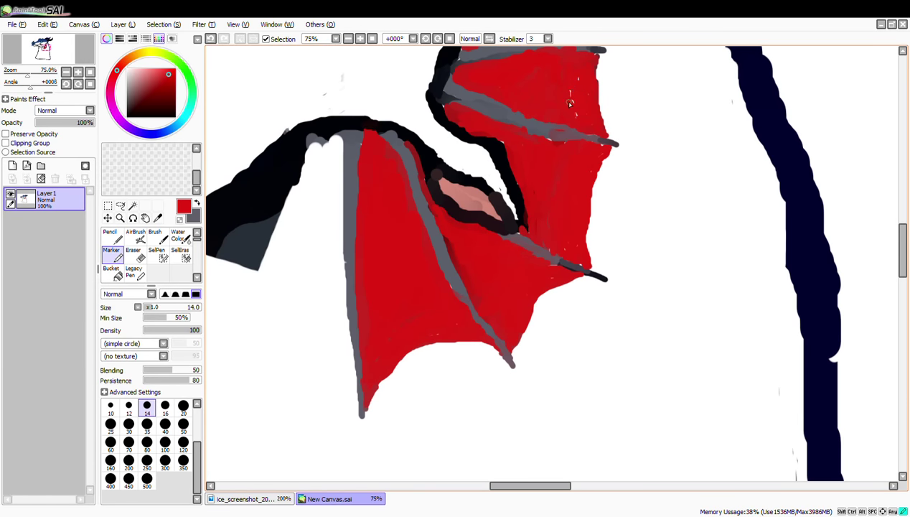
- Extend the red membrane between the small fin's two top spines out toward their darkened tips
scroll(585, 150, down, 4)
scroll(583, 152, up, 1)
click(144, 218)
drag(516, 181, 475, 240)
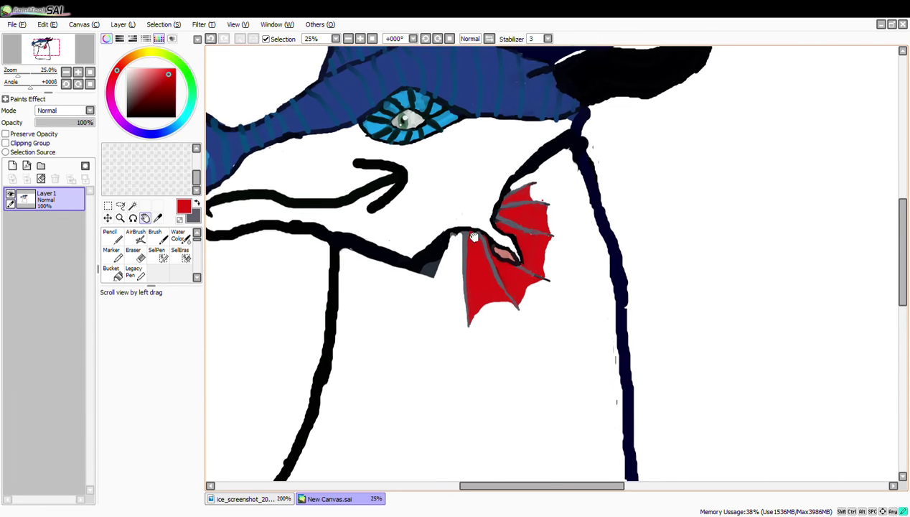
scroll(545, 208, up, 4)
click(113, 256)
mouse_move(503, 115)
mouse_down()
mouse_move(505, 144)
mouse_move(533, 181)
mouse_move(498, 148)
mouse_move(491, 123)
mouse_move(484, 165)
mouse_move(523, 176)
mouse_move(499, 160)
mouse_move(500, 124)
mouse_up()
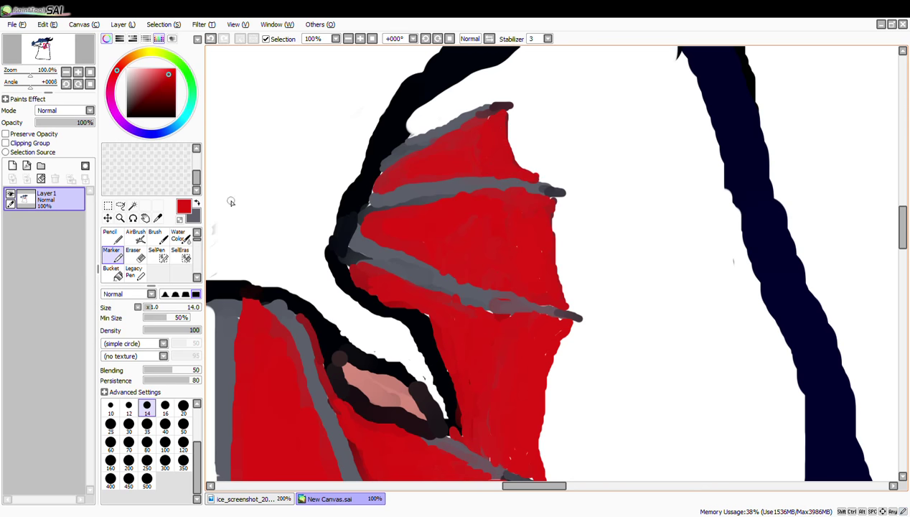
- Erase the outer edge of the small fin's red membrane into concave curves between the spine tips
key(e)
mouse_move(538, 171)
mouse_down()
mouse_move(576, 198)
mouse_move(559, 216)
mouse_move(551, 273)
mouse_move(574, 308)
mouse_up()
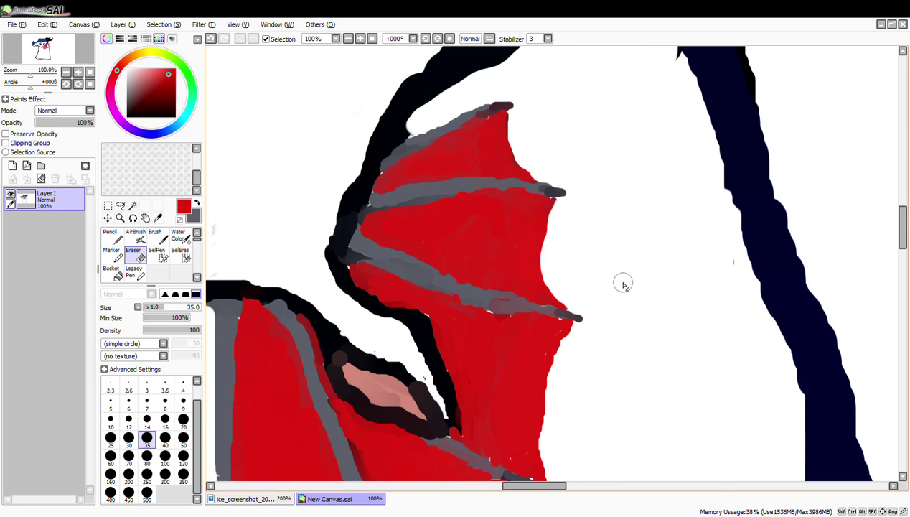
scroll(623, 284, down, 4)
- Sample the teal of the upper jaw scales from the reference image and return to the painting
click(269, 502)
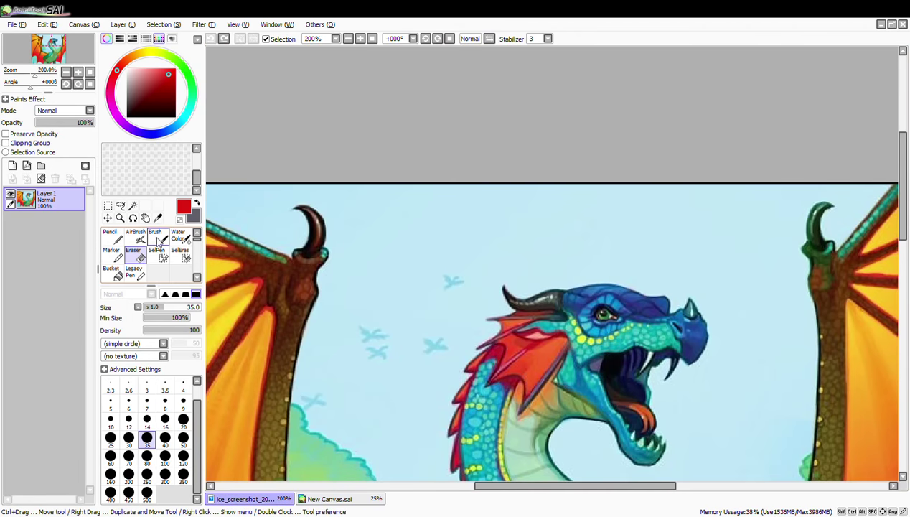
click(145, 218)
drag(618, 361, 550, 265)
scroll(549, 265, up, 4)
drag(555, 208, 518, 239)
click(158, 219)
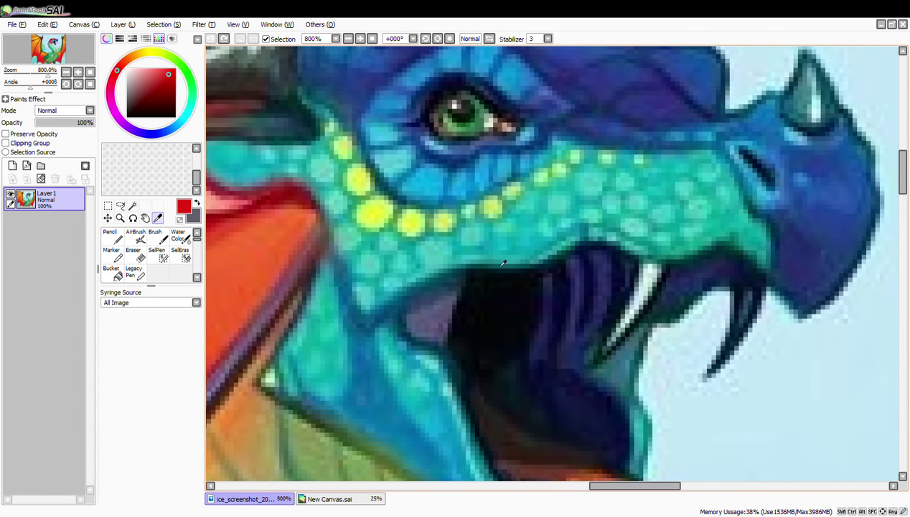
click(740, 229)
click(353, 501)
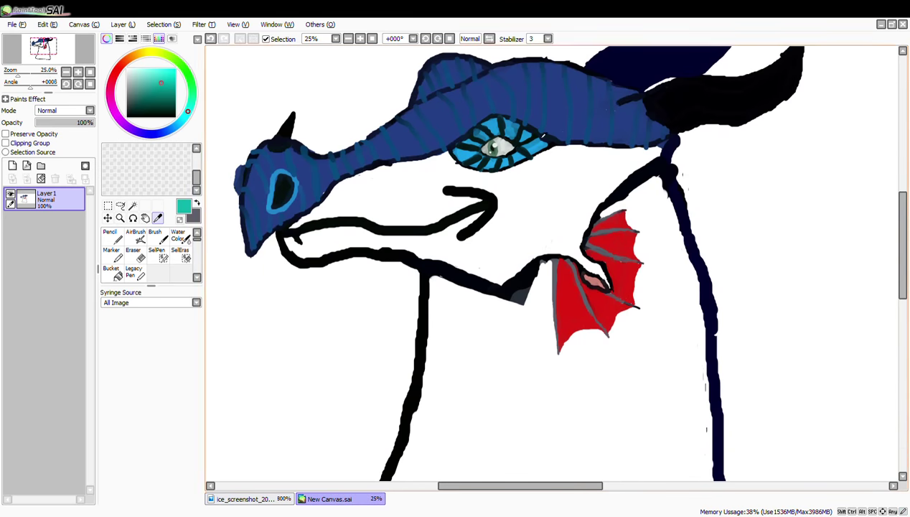
- Paint teal between the blue snout and the mouth line, restore the black front of the mouth and extend teal bands toward the eye and mouth corner
click(113, 253)
drag(322, 206, 347, 182)
click(147, 441)
drag(299, 223, 349, 186)
click(197, 203)
click(158, 218)
click(283, 248)
drag(325, 217, 292, 231)
click(196, 203)
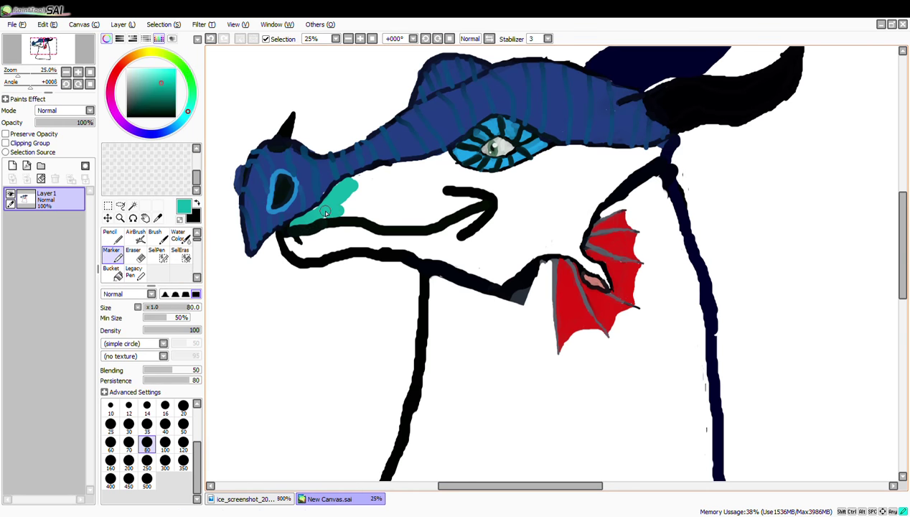
drag(337, 195, 437, 165)
mouse_move(362, 179)
mouse_down()
mouse_move(337, 211)
mouse_move(399, 221)
mouse_move(474, 204)
mouse_move(414, 222)
mouse_move(457, 216)
mouse_move(461, 237)
mouse_move(471, 212)
mouse_move(485, 226)
mouse_move(454, 242)
mouse_move(486, 212)
mouse_move(459, 196)
mouse_move(511, 195)
mouse_move(490, 220)
mouse_move(459, 206)
mouse_move(473, 229)
mouse_move(459, 205)
mouse_move(477, 219)
mouse_move(473, 242)
mouse_up()
- Erase the old mouth corner with a size 70 eraser and redraw it as a smaller black hook with a size 30 marker
click(196, 203)
click(135, 255)
key(ctrl+z)
click(130, 457)
click(111, 253)
click(133, 253)
drag(449, 204, 471, 220)
click(112, 254)
click(129, 425)
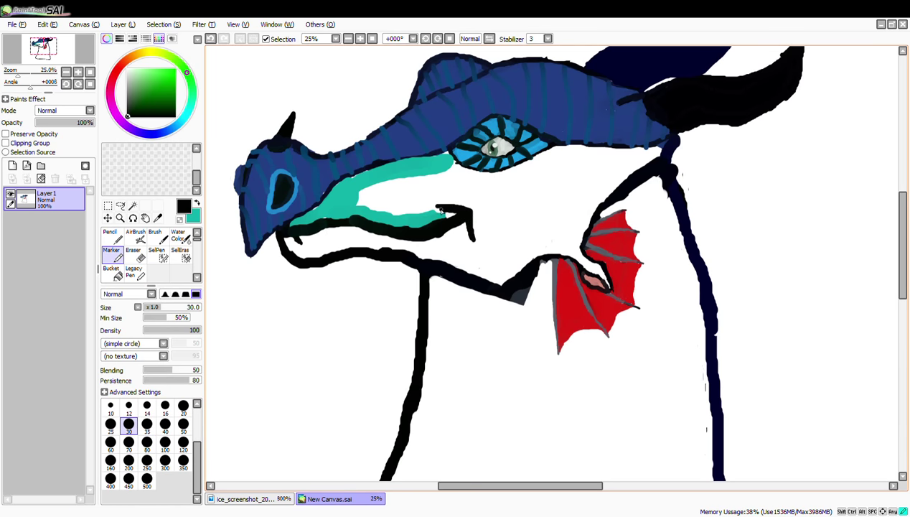
- Thin the black mouth line and trim its corner hook with the eraser
key(e)
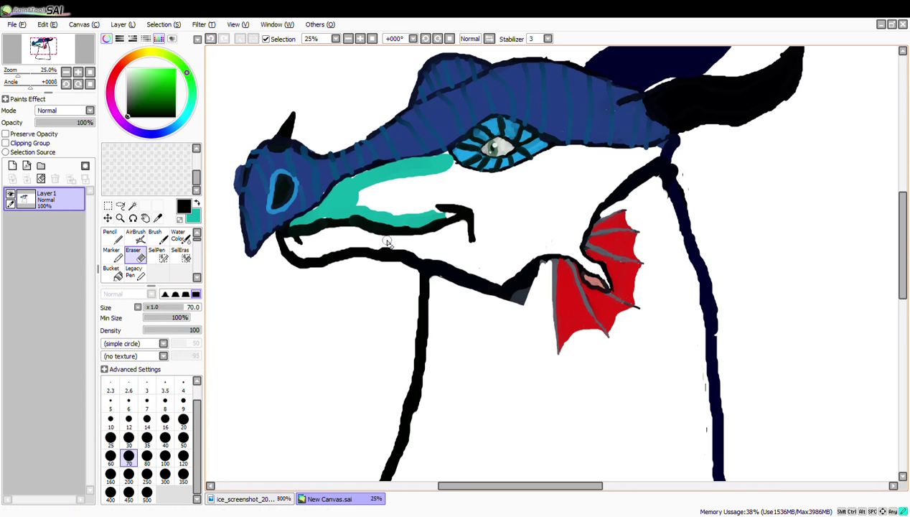
mouse_move(328, 221)
mouse_down()
mouse_move(417, 222)
mouse_move(409, 228)
mouse_move(440, 218)
mouse_move(410, 226)
mouse_move(295, 227)
mouse_move(371, 229)
mouse_up()
key(e)
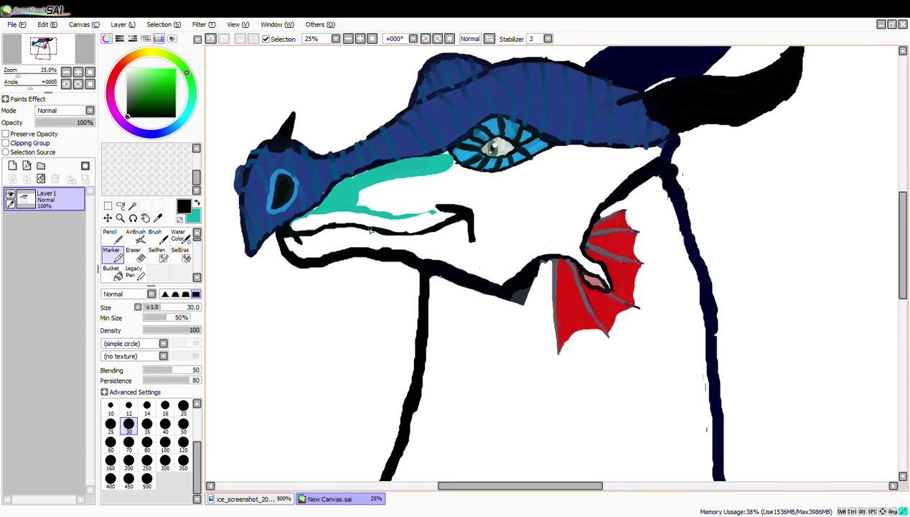
key(e)
mouse_move(466, 234)
mouse_down()
mouse_move(473, 228)
mouse_move(438, 207)
mouse_move(464, 209)
mouse_up()
- Repaint the teal above the front of the mouth at size 70 and retouch the black mouth line at size 30
click(112, 255)
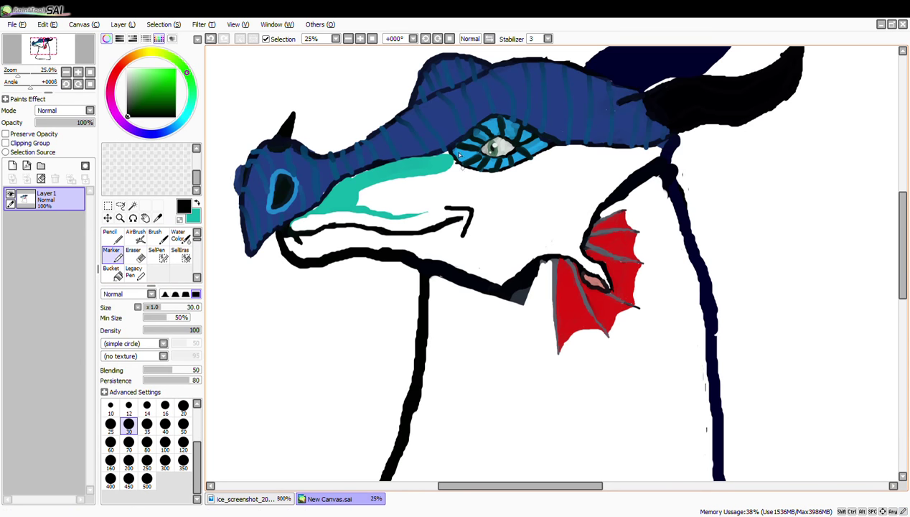
click(194, 219)
click(129, 442)
mouse_move(345, 214)
mouse_down()
mouse_move(294, 226)
mouse_move(354, 219)
mouse_up()
click(196, 203)
click(129, 424)
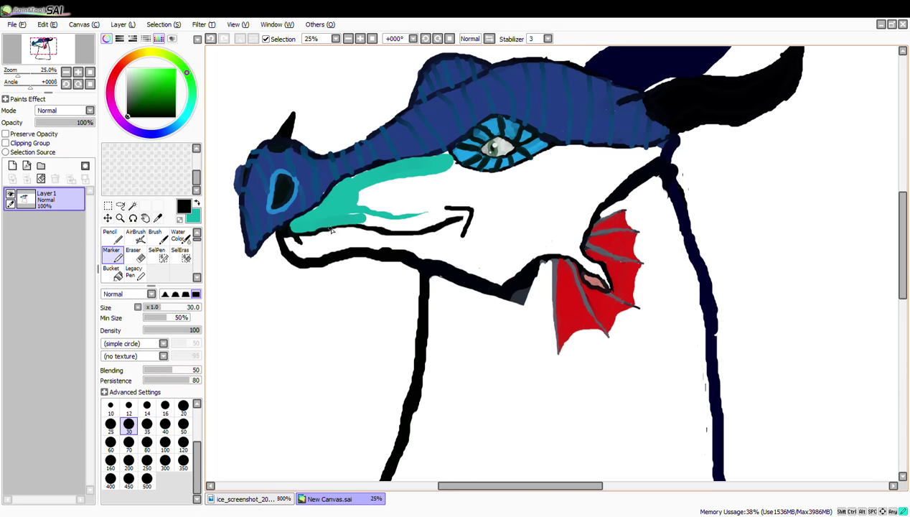
- Extend the teal at size 70 from below the eye down to the frill and fill the pointed lobe above the pink slit at size 14
click(129, 442)
click(196, 203)
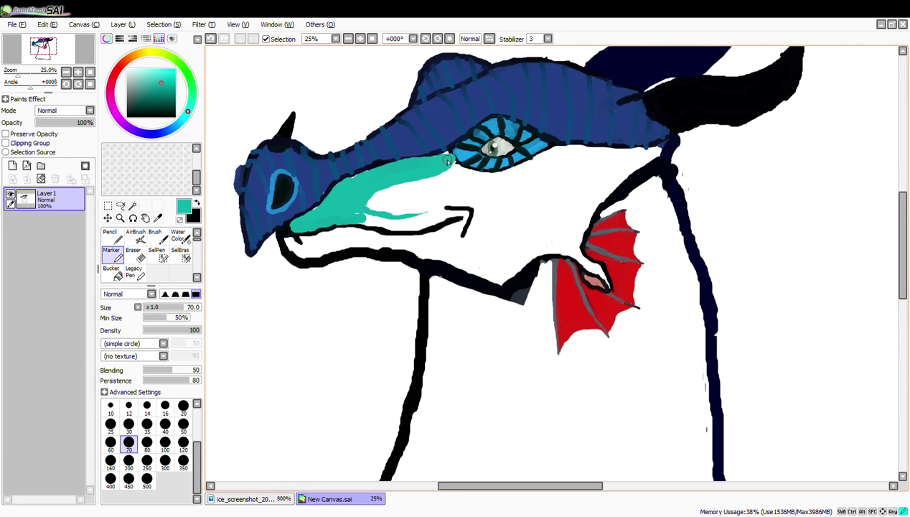
mouse_move(474, 174)
mouse_down()
mouse_move(496, 178)
mouse_move(575, 149)
mouse_move(662, 151)
mouse_move(635, 156)
mouse_move(584, 212)
mouse_move(565, 245)
mouse_move(575, 257)
mouse_move(562, 268)
mouse_move(604, 284)
mouse_move(673, 367)
mouse_move(624, 248)
mouse_move(552, 223)
mouse_move(545, 254)
mouse_move(547, 223)
mouse_up()
click(146, 406)
scroll(596, 270, up, 5)
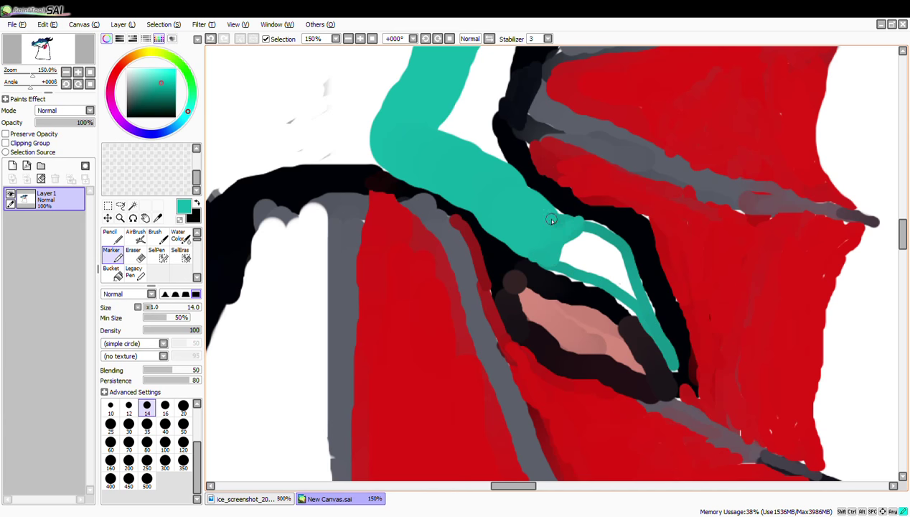
mouse_move(553, 273)
mouse_down()
mouse_move(642, 303)
mouse_move(639, 318)
mouse_move(585, 257)
mouse_move(612, 282)
mouse_move(594, 246)
mouse_up()
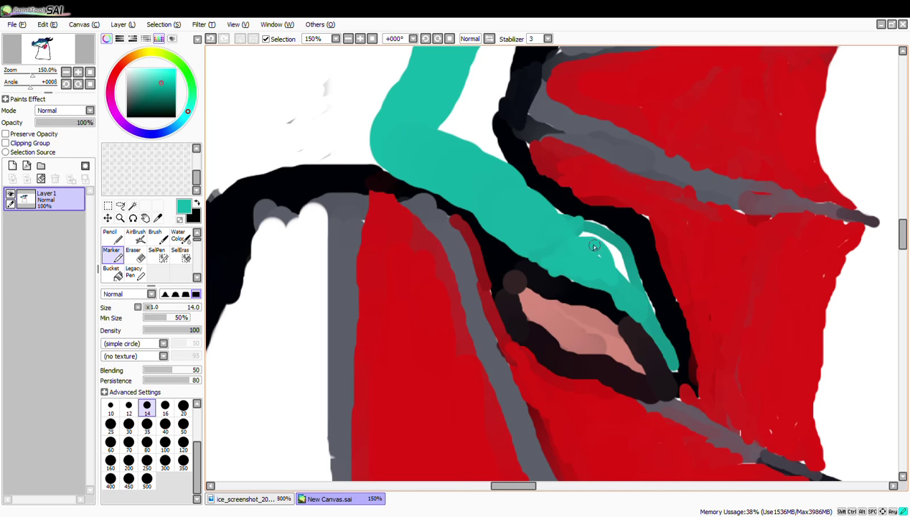
- Outline the underside and tip of the teal lobe in black, along the upper edge of the pink slit
click(197, 203)
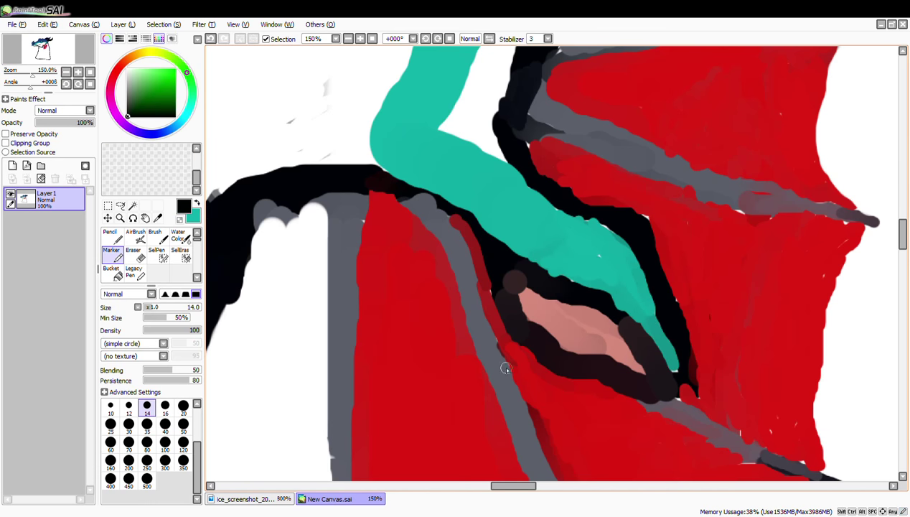
drag(691, 383, 683, 388)
mouse_move(495, 292)
mouse_down()
mouse_move(516, 272)
mouse_move(571, 291)
mouse_move(636, 332)
mouse_move(689, 393)
mouse_up()
mouse_move(671, 359)
mouse_down()
mouse_move(660, 365)
mouse_move(680, 376)
mouse_up()
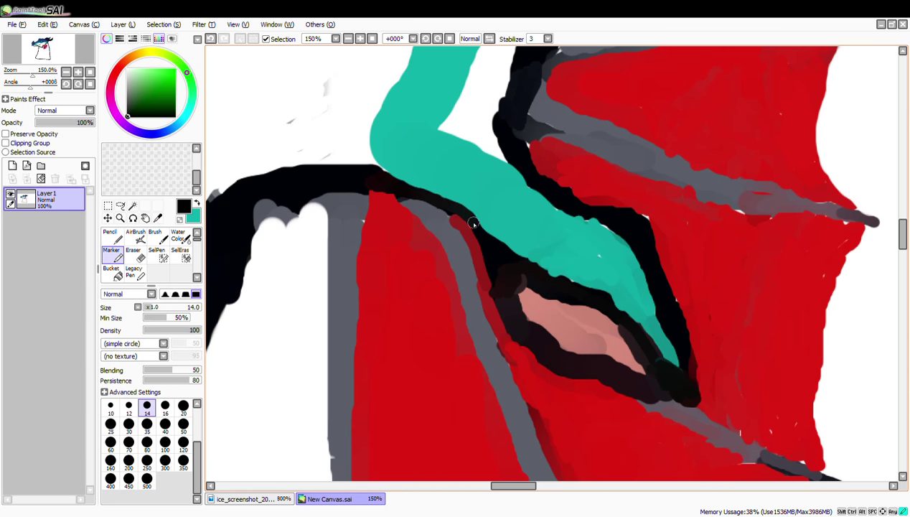
- Erase the dark blot at the pink slit's corner, repaint it in the sampled pink and restore the black outline around it
key(e)
click(125, 439)
drag(519, 290, 524, 308)
click(158, 218)
click(551, 344)
click(569, 320)
click(113, 256)
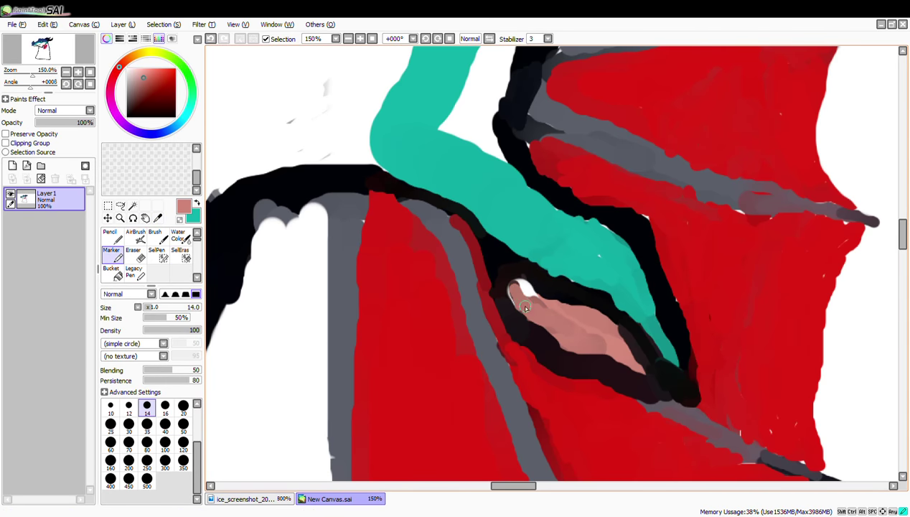
click(174, 117)
mouse_move(522, 277)
mouse_down()
mouse_move(544, 289)
mouse_move(505, 295)
mouse_move(520, 317)
mouse_up()
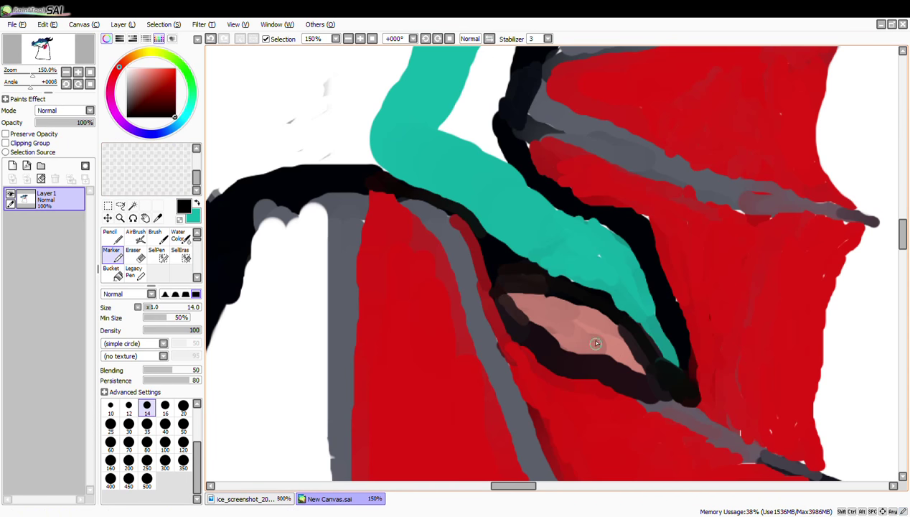
- Paint the back of the cheek up to the horn and the rear of the lower jaw teal with the size 70 marker
scroll(601, 337, down, 7)
scroll(601, 332, up, 4)
click(199, 205)
click(128, 441)
mouse_move(561, 262)
mouse_down()
mouse_move(597, 178)
mouse_move(674, 107)
mouse_move(701, 97)
mouse_up()
mouse_move(535, 257)
mouse_down()
mouse_move(478, 269)
mouse_move(431, 315)
mouse_move(409, 319)
mouse_move(237, 262)
mouse_up()
mouse_move(502, 252)
mouse_down()
mouse_move(566, 191)
mouse_move(605, 61)
mouse_move(522, 64)
mouse_move(398, 115)
mouse_move(613, 80)
mouse_move(503, 140)
mouse_move(488, 244)
mouse_move(532, 168)
mouse_move(560, 161)
mouse_move(431, 248)
mouse_move(479, 239)
mouse_move(416, 283)
mouse_move(500, 158)
mouse_move(496, 129)
mouse_up()
scroll(460, 226, up, 2)
scroll(528, 235, down, 4)
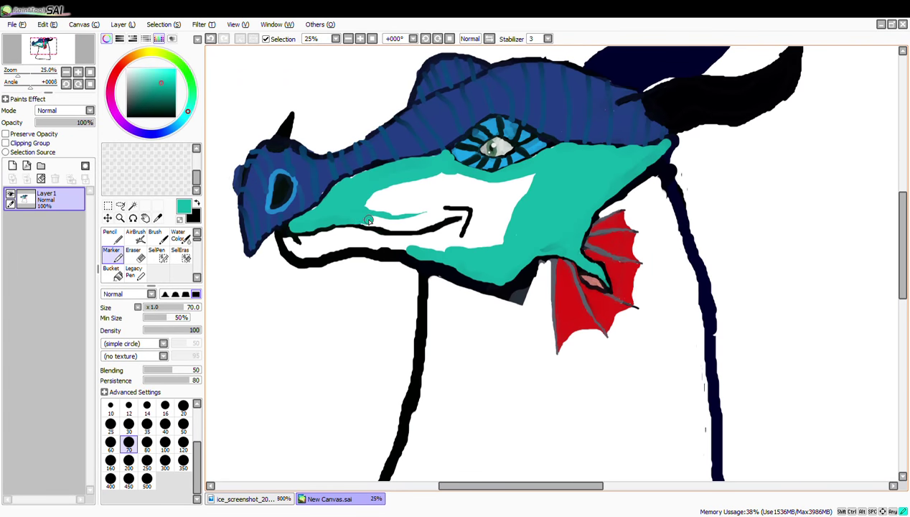
- Redraw the rear of the mouth line in black at size 30 and edge the line and its corner hook with teal
click(192, 215)
click(128, 423)
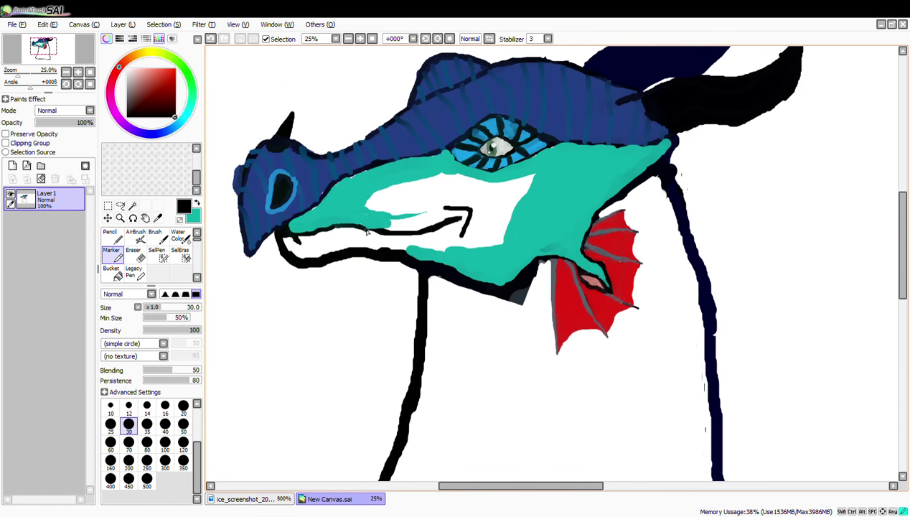
key(x)
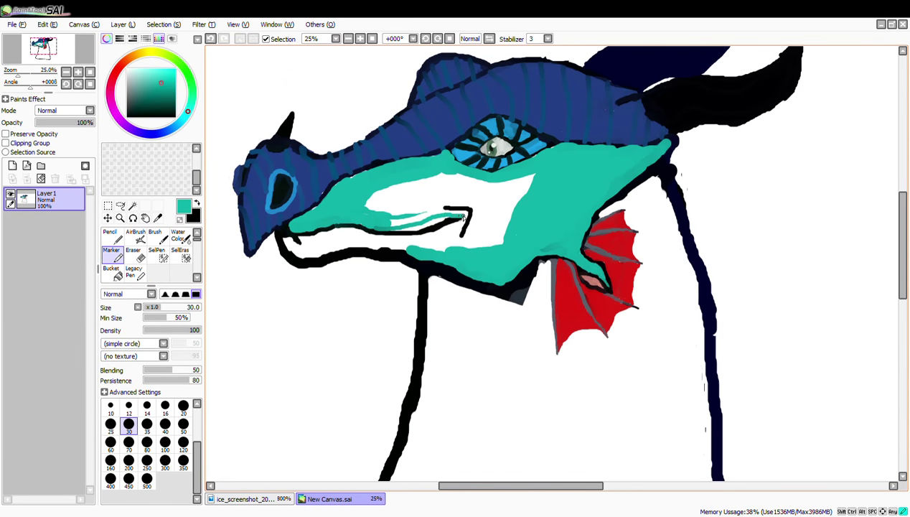
drag(431, 222, 423, 217)
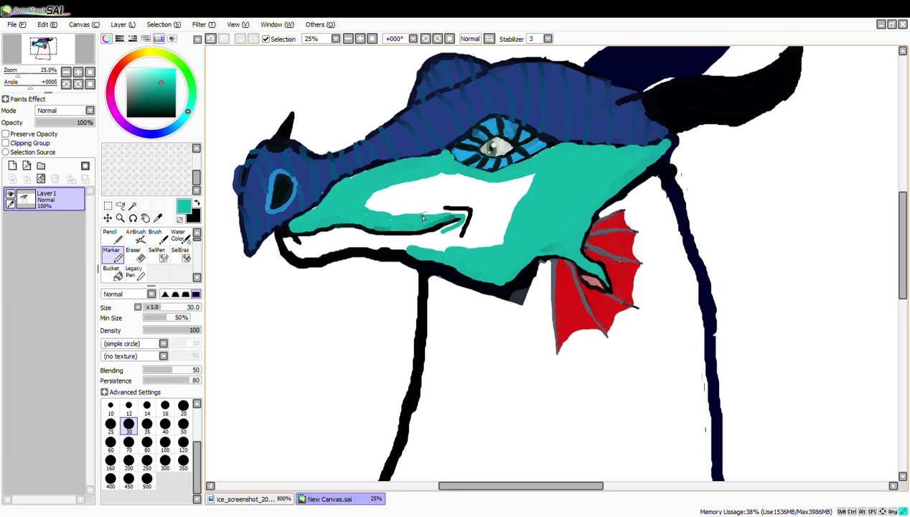
drag(389, 249, 448, 230)
key(x)
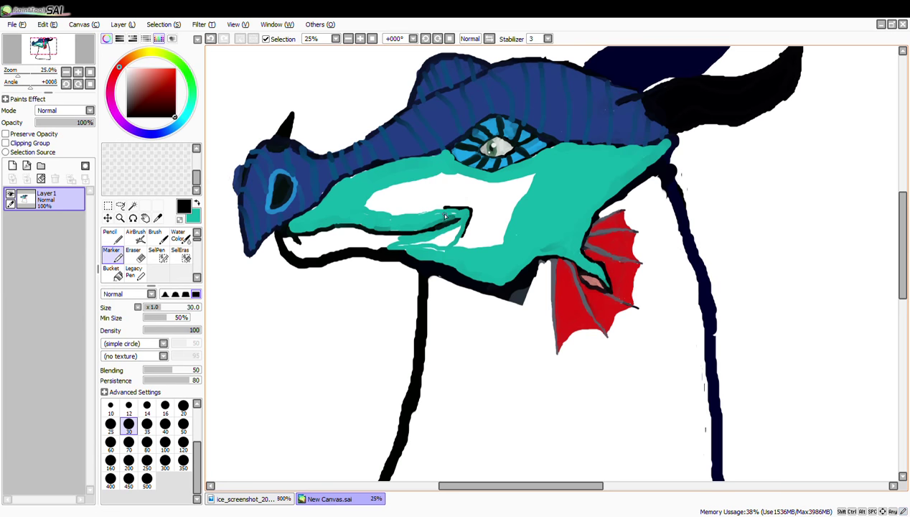
- Fill the lower jaw and the remaining white area of the cheek with teal, using a size 70 marker for the large areas
key(x)
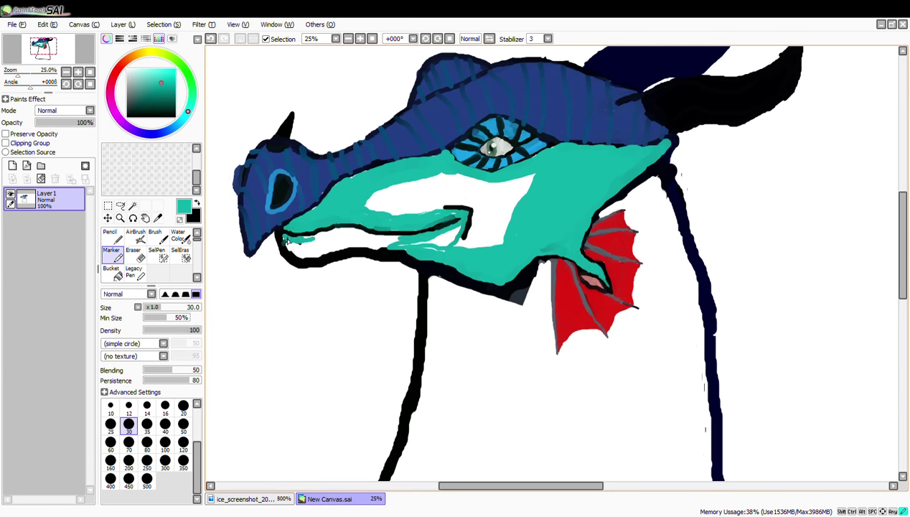
key(x)
key(x)
click(129, 441)
click(292, 246)
mouse_move(316, 239)
mouse_down()
mouse_move(377, 241)
mouse_move(302, 252)
mouse_move(309, 242)
mouse_move(303, 256)
mouse_move(388, 249)
mouse_up()
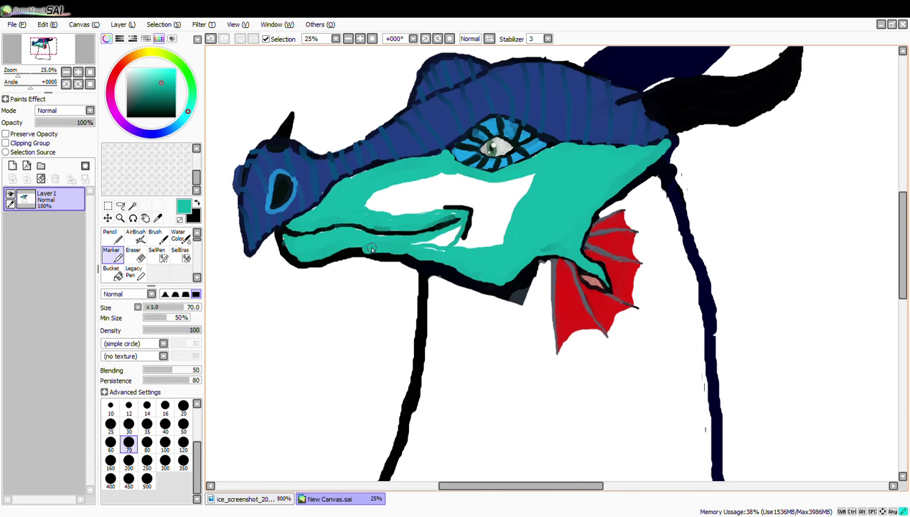
mouse_move(460, 233)
mouse_down()
mouse_move(375, 191)
mouse_move(396, 198)
mouse_move(398, 178)
mouse_move(416, 186)
mouse_move(389, 213)
mouse_move(472, 174)
mouse_move(494, 226)
mouse_up()
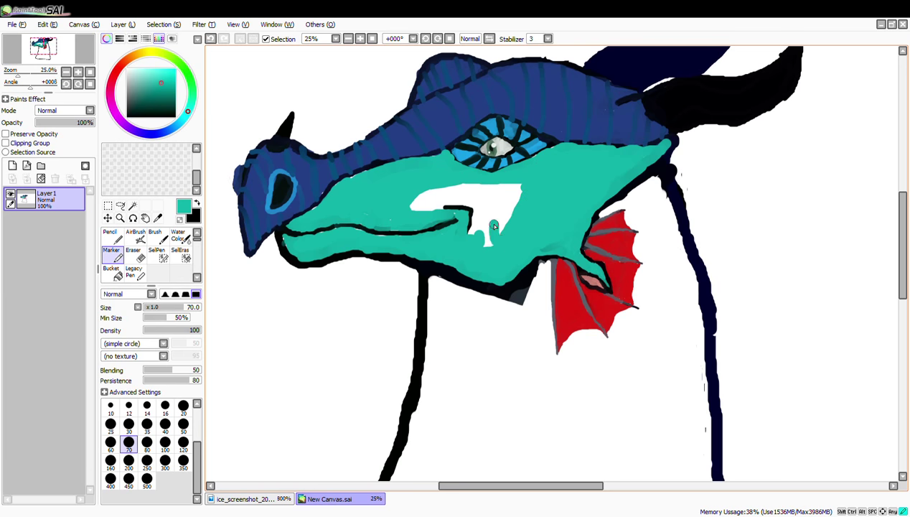
mouse_move(524, 190)
mouse_down()
mouse_move(433, 194)
mouse_move(484, 188)
mouse_move(471, 234)
mouse_move(488, 203)
mouse_move(452, 207)
mouse_up()
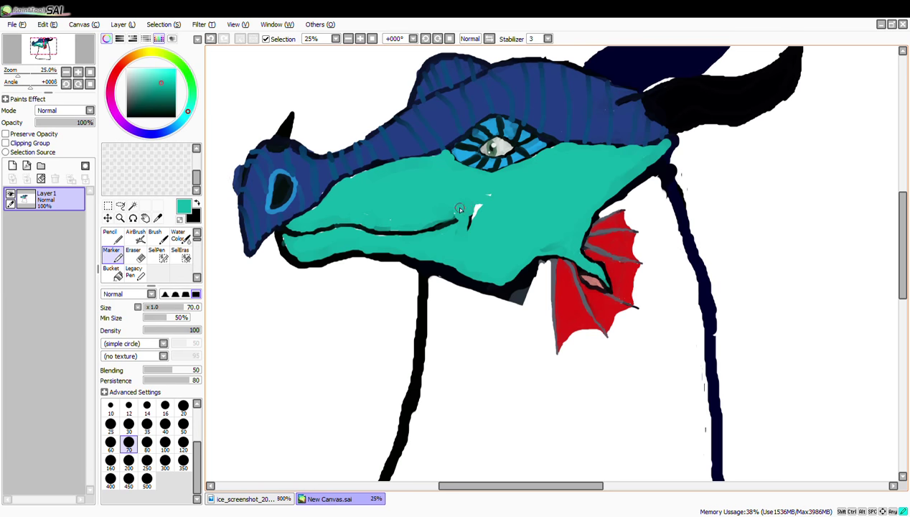
- Redraw the mouth corner as a black hook at size 30 and reshape where the mouth line joins it
key(x)
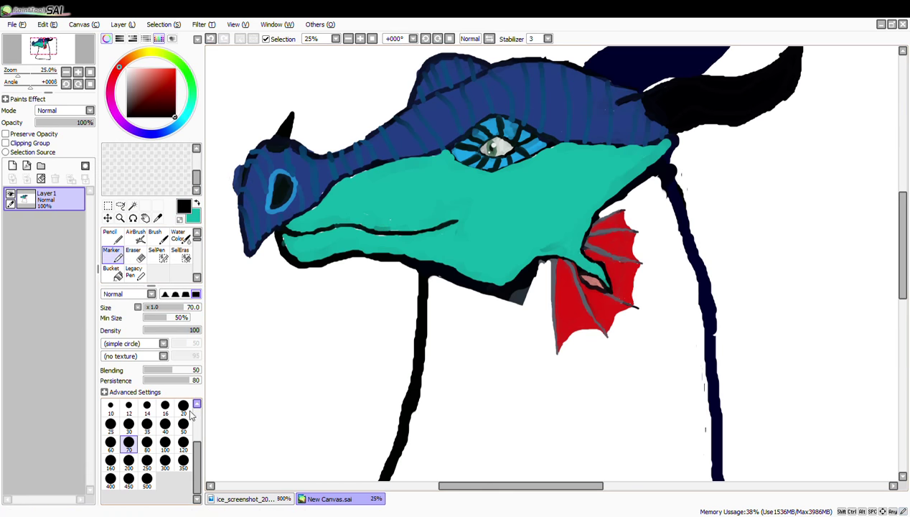
click(128, 424)
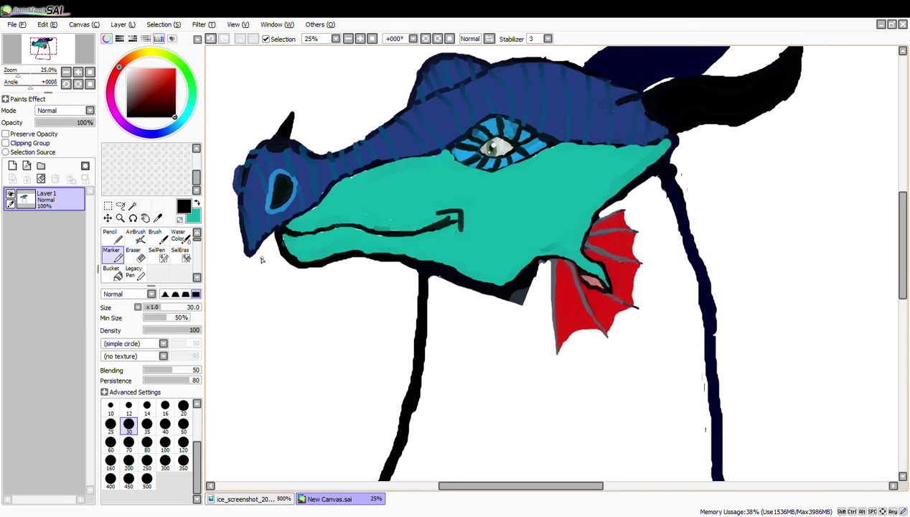
key(x)
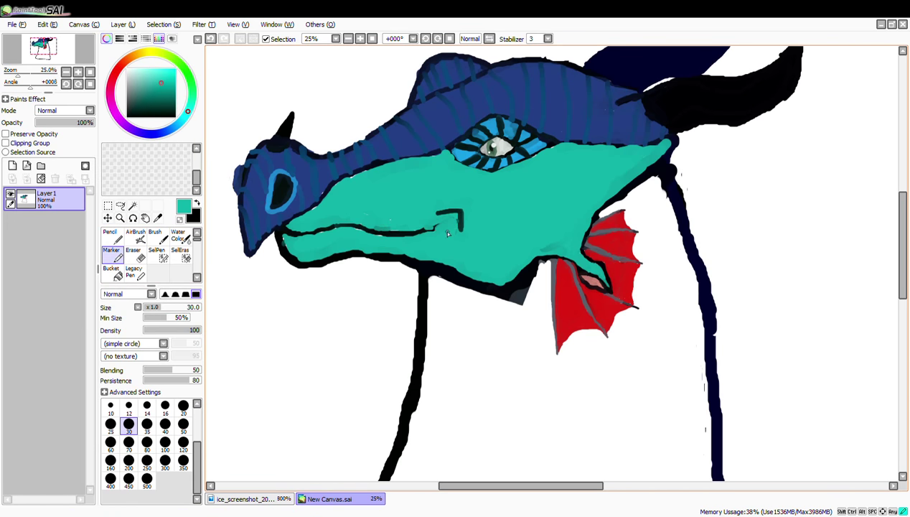
click(196, 204)
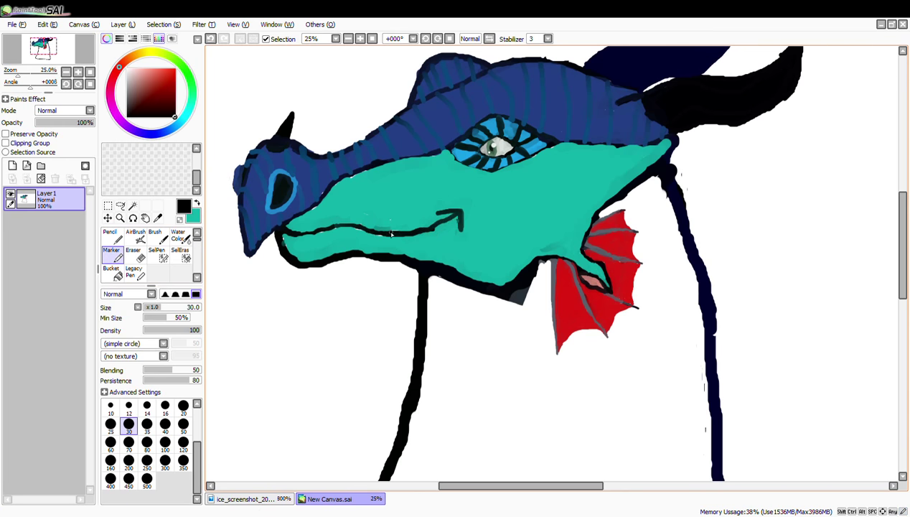
- Check the jaw in the reference image and paint teal over the inner part of the lower jaw's thick black outline
click(244, 498)
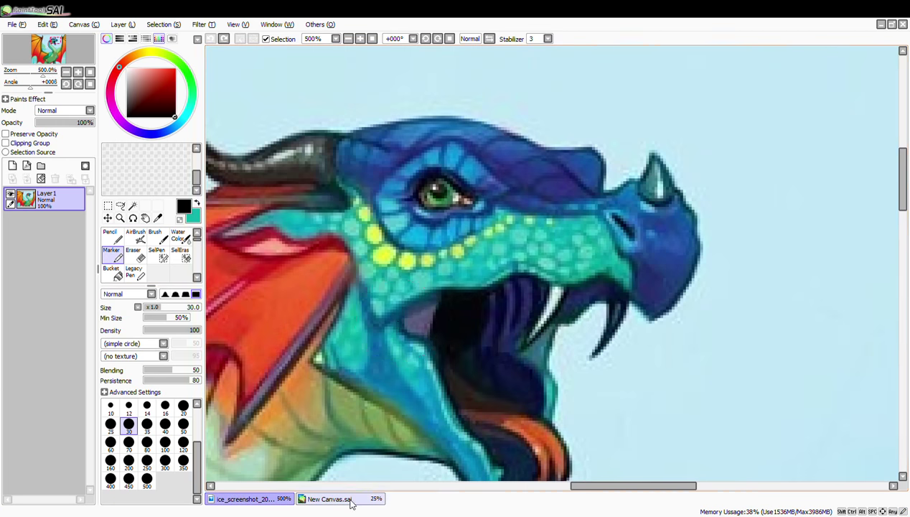
click(350, 499)
click(192, 218)
mouse_move(533, 248)
mouse_down()
mouse_move(518, 284)
mouse_move(465, 273)
mouse_up()
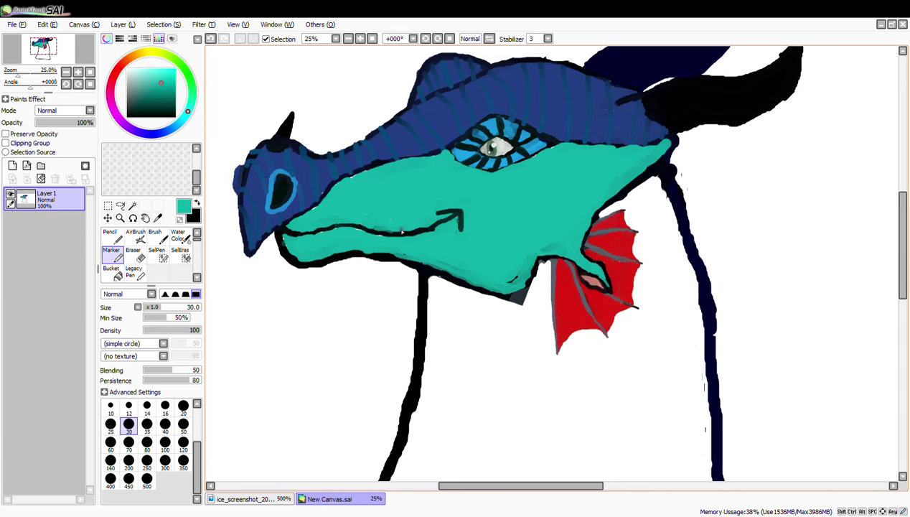
- Compare the whole painted head with the reference dragon, examining the horns, jaw and neck
scroll(582, 233, down, 4)
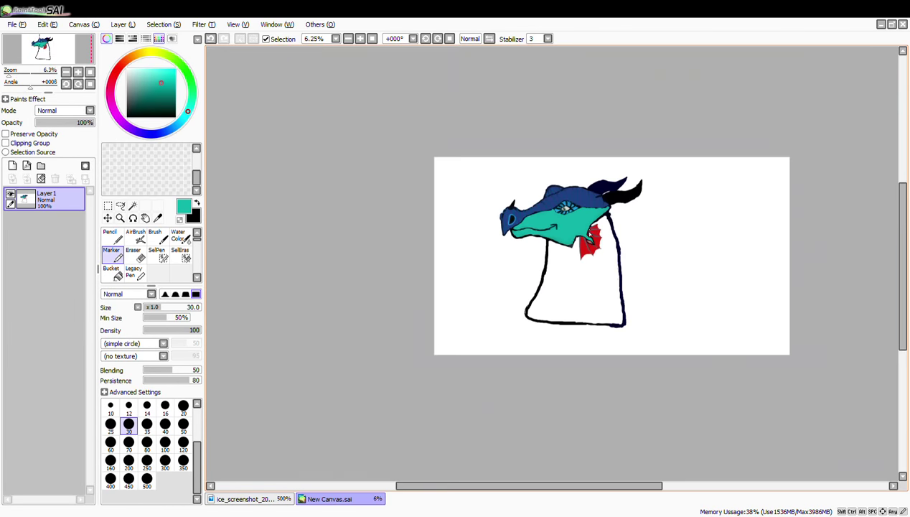
scroll(583, 250, up, 4)
click(145, 217)
drag(479, 154, 500, 252)
key(e)
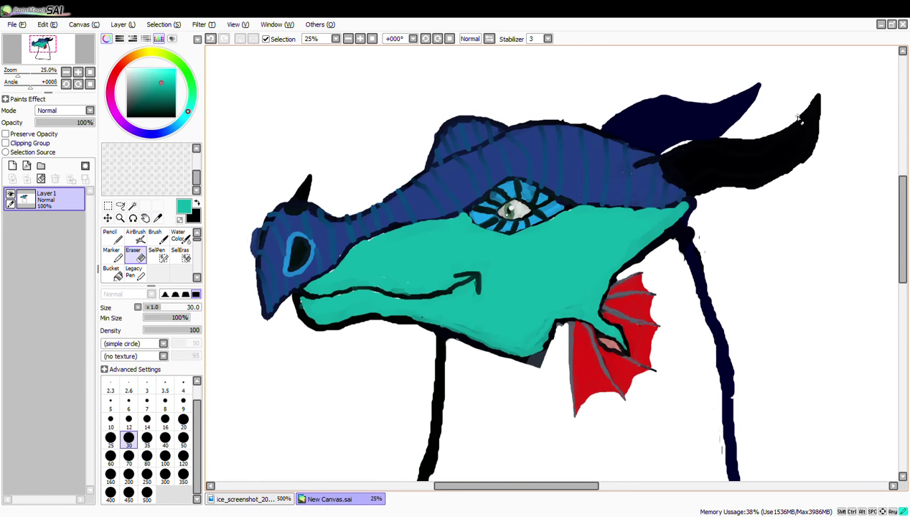
click(248, 500)
scroll(462, 308, down, 5)
click(345, 497)
scroll(494, 409, up, 2)
scroll(493, 409, down, 2)
click(251, 498)
click(340, 496)
click(196, 201)
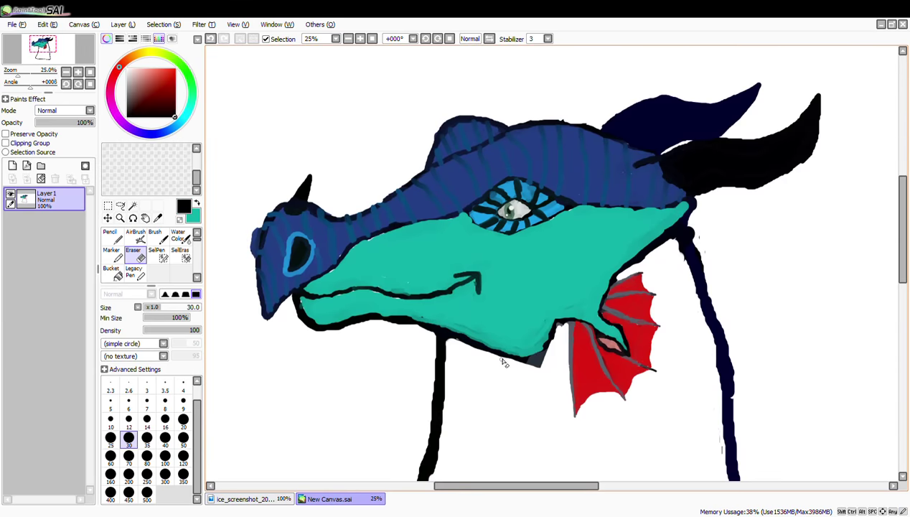
- Draw the throat's thin black inner line from below the red frill down to the base of the neck, using a size 30 marker
click(326, 499)
click(327, 498)
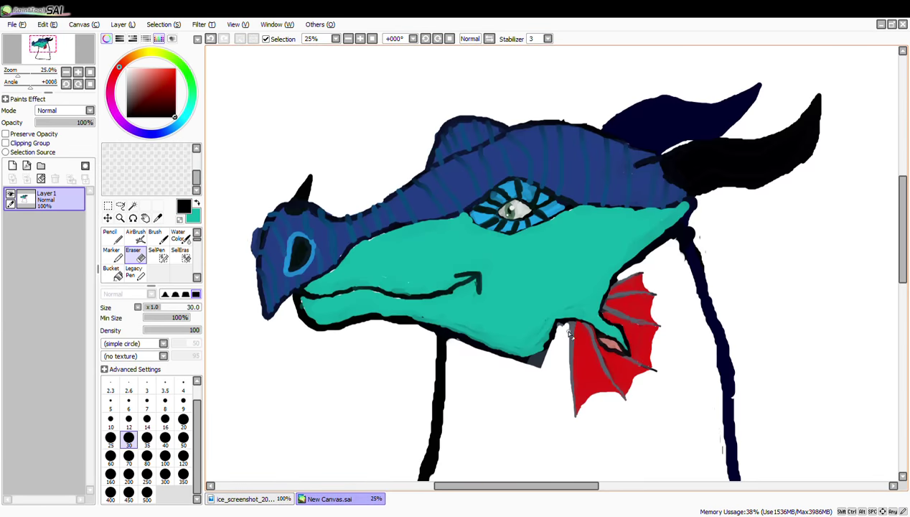
key(e)
drag(578, 402, 582, 476)
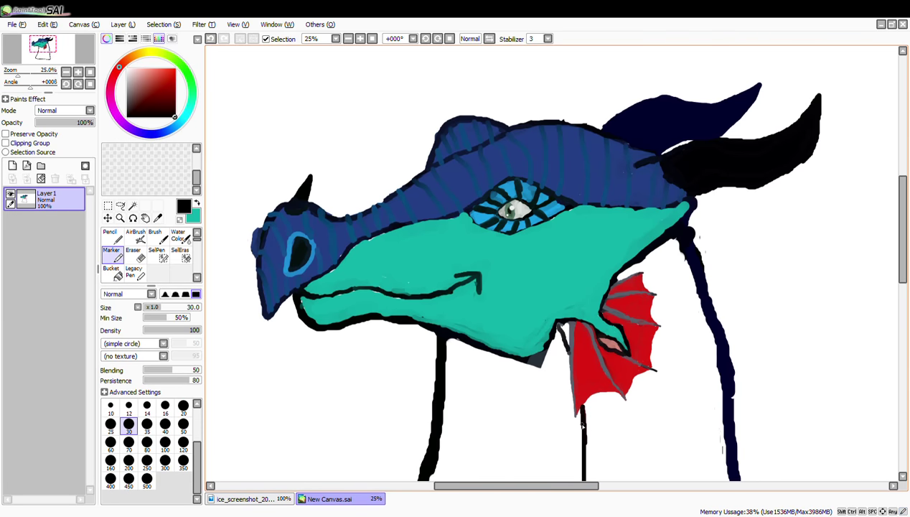
scroll(581, 410, down, 3)
key(space)
drag(513, 418, 482, 290)
scroll(535, 294, up, 3)
mouse_move(580, 342)
mouse_down()
mouse_move(574, 371)
mouse_move(537, 474)
mouse_up()
scroll(561, 298, up, 3)
scroll(601, 363, down, 5)
drag(579, 437, 570, 467)
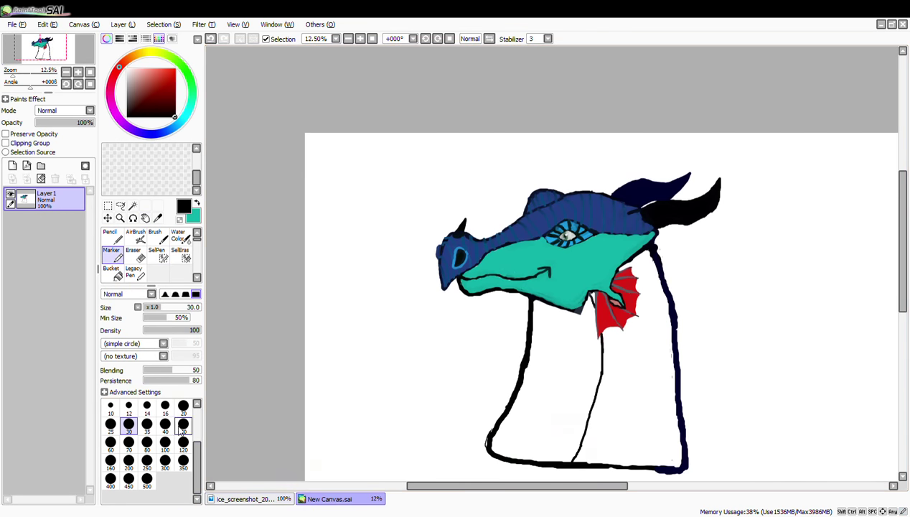
- Compare the painting with the reference image and choose a bright yellow as the painting colour
click(252, 499)
click(361, 499)
click(289, 498)
click(330, 499)
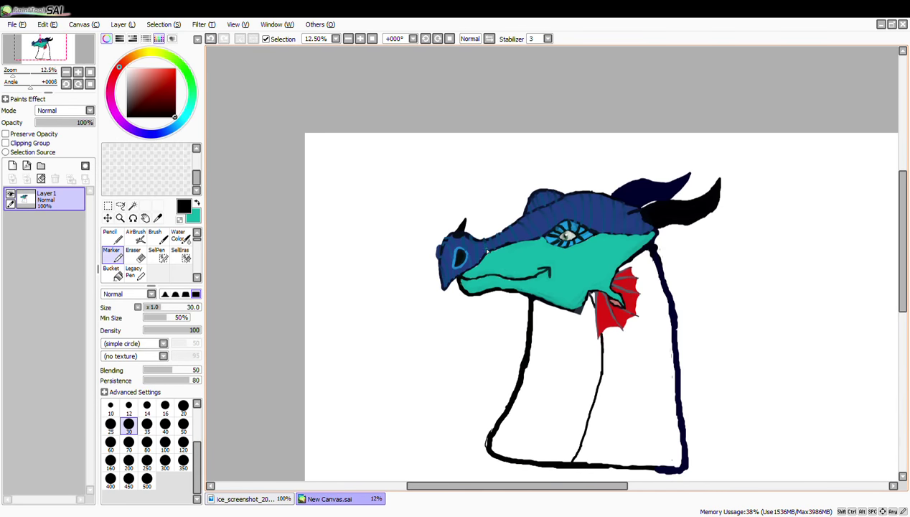
click(197, 204)
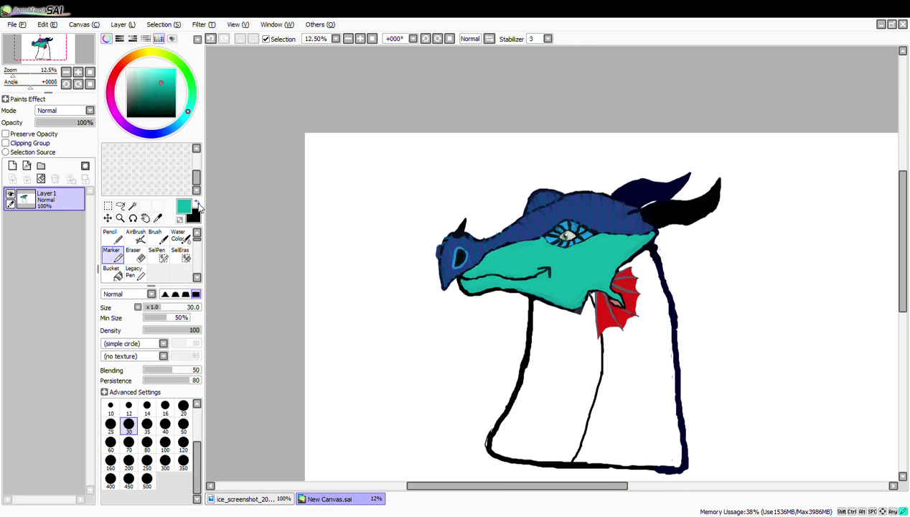
click(196, 205)
click(151, 52)
drag(163, 78, 166, 68)
- Paint a row of yellow spots on the teal cheek beneath the eye with a size 30 marker
scroll(562, 235, up, 6)
drag(419, 328, 422, 335)
drag(473, 355, 460, 375)
mouse_move(575, 391)
mouse_down()
mouse_move(562, 397)
mouse_move(571, 391)
mouse_up()
drag(466, 369, 470, 359)
drag(421, 338, 424, 327)
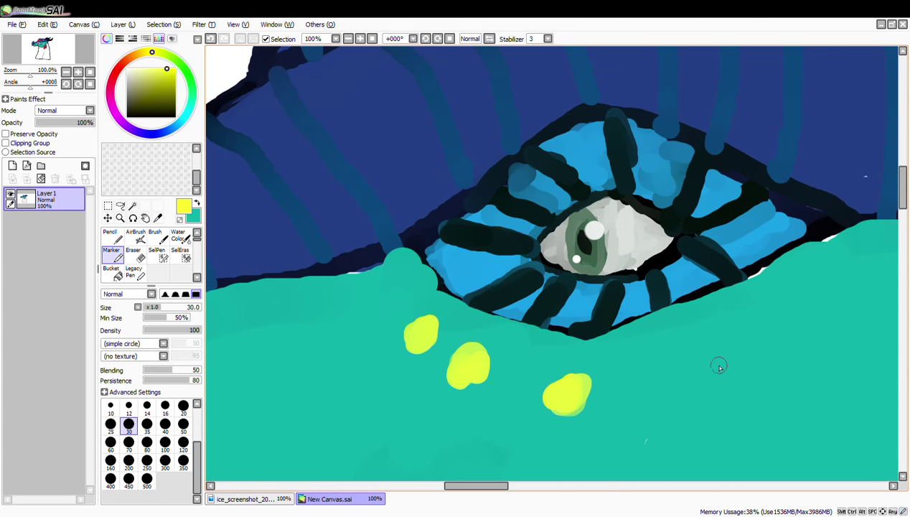
drag(657, 380, 666, 398)
drag(721, 359, 732, 384)
drag(807, 305, 828, 350)
scroll(827, 350, down, 5)
- Check the spots in the reference image and paint teal over the yellow spots beneath the eye
click(248, 498)
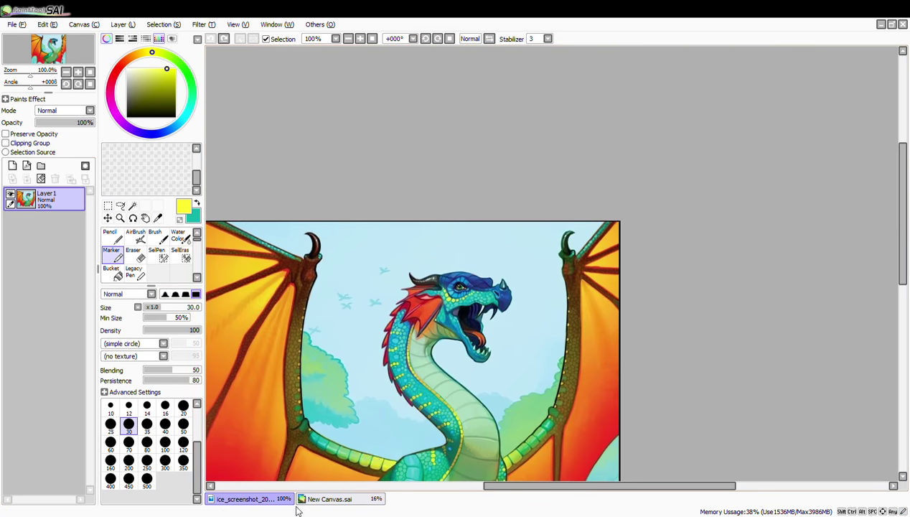
click(330, 499)
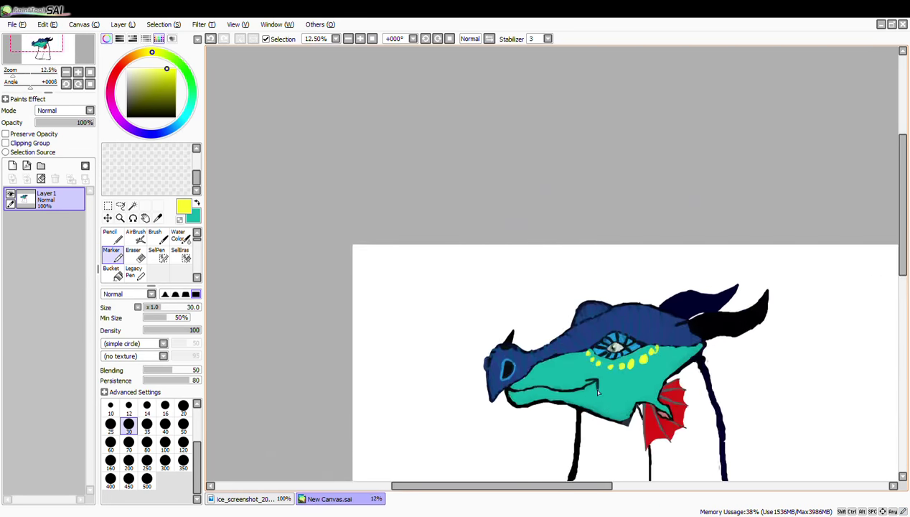
scroll(591, 386, up, 2)
key(e)
mouse_move(707, 307)
mouse_down()
mouse_move(678, 331)
mouse_move(714, 307)
mouse_up()
key(ctrl+z)
click(112, 255)
click(196, 203)
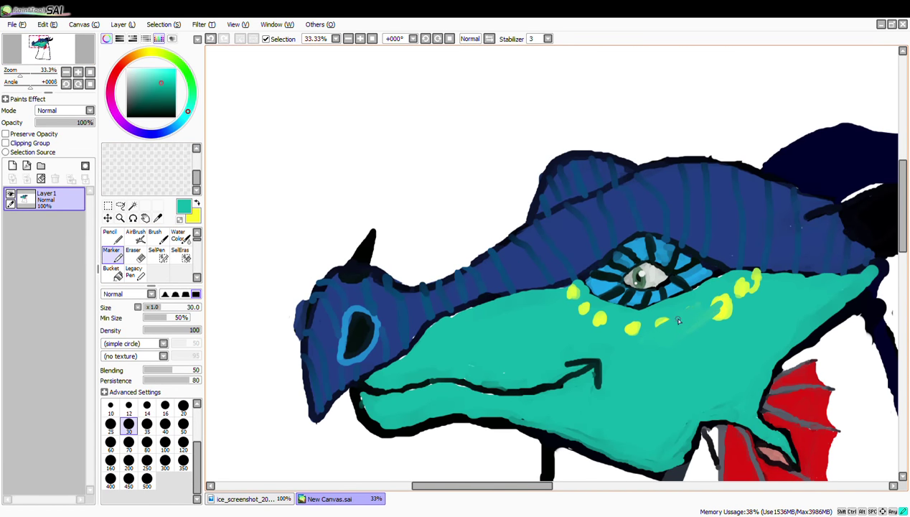
drag(619, 323, 735, 308)
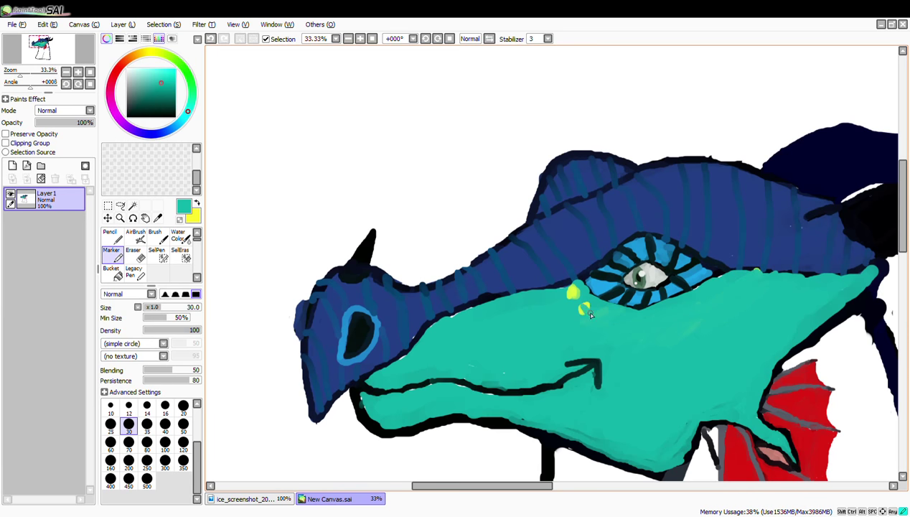
- Repaint a curved row of smaller, evenly spaced yellow spots beneath the eye and trim their edges with teal
key(x)
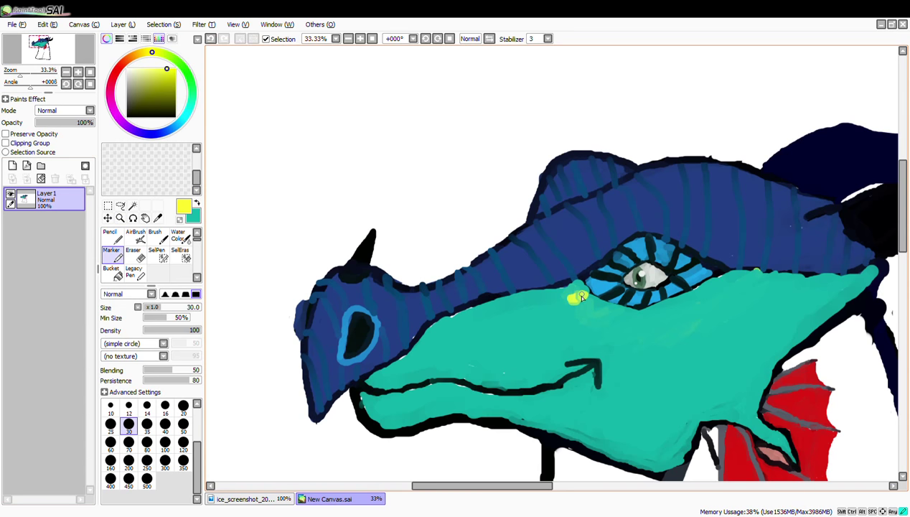
drag(594, 309, 600, 306)
click(210, 39)
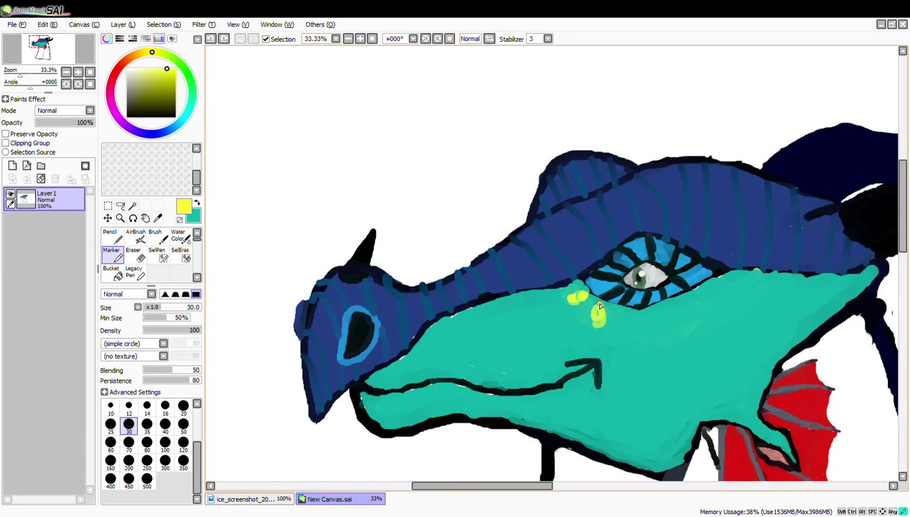
drag(651, 323, 652, 316)
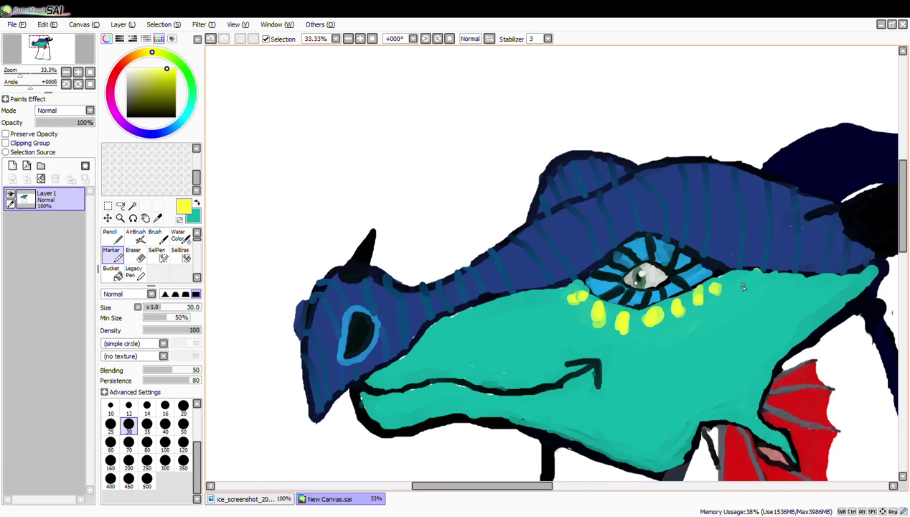
key(x)
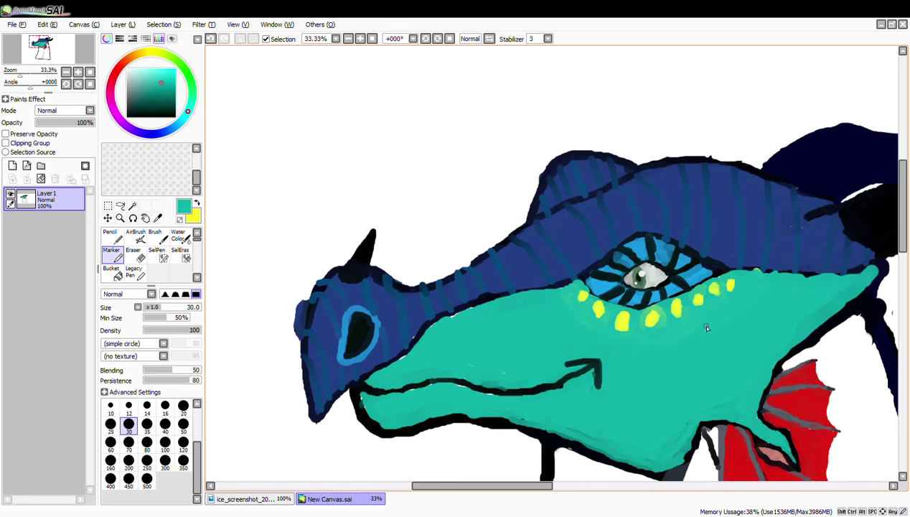
scroll(622, 327, up, 1)
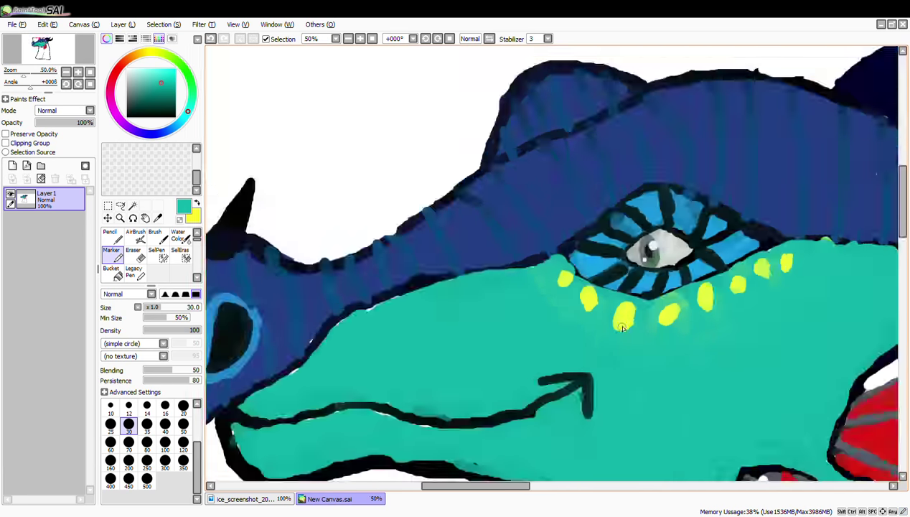
- Draw three near-black bands across the upper and middle throat with a size 70 marker
scroll(719, 283, down, 5)
scroll(753, 320, up, 3)
click(146, 218)
drag(670, 364, 453, 47)
click(169, 116)
click(111, 252)
click(128, 442)
drag(327, 350, 518, 386)
drag(345, 290, 544, 291)
drag(355, 192, 522, 193)
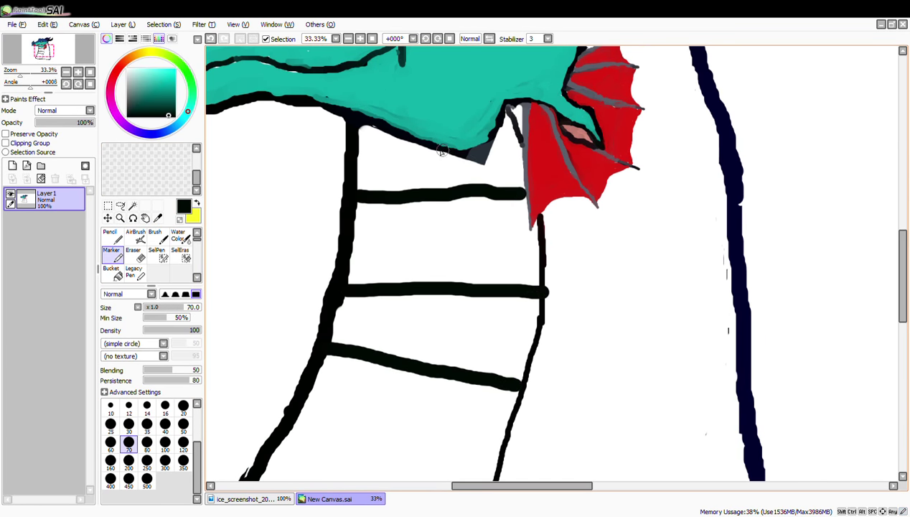
- Add a black band across the throat directly below the jaw and thin its lower edge with the Eraser
drag(359, 167, 435, 155)
drag(503, 136, 492, 138)
key(e)
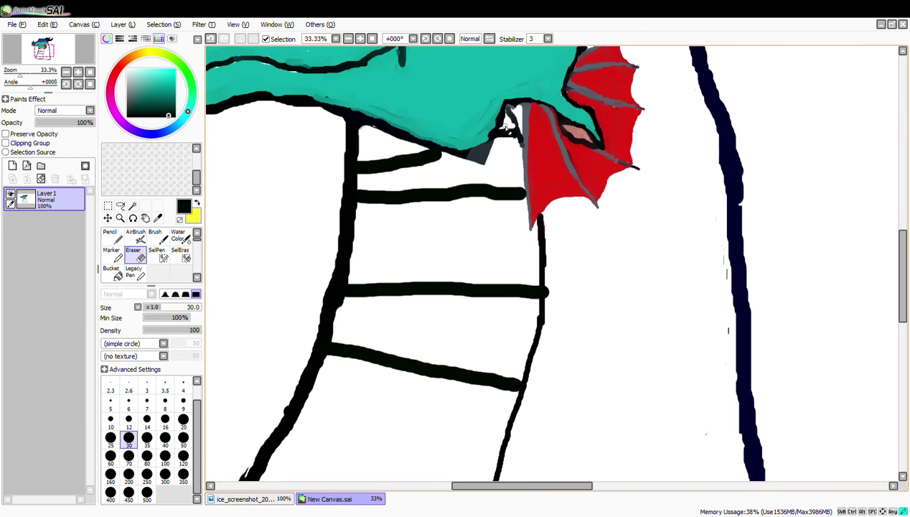
drag(438, 165, 374, 177)
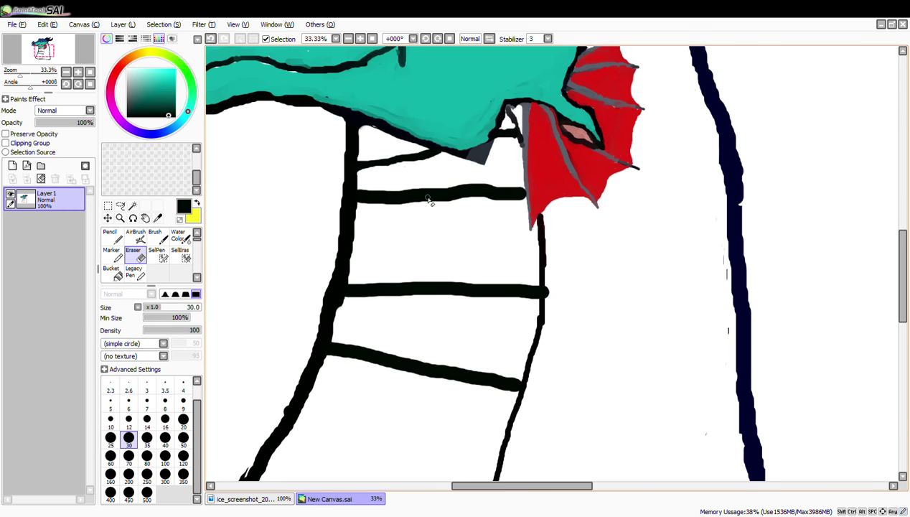
scroll(431, 229, down, 1)
- Draw more slanting black bands across the lower throat down to the neck base with the size 70 marker
click(113, 253)
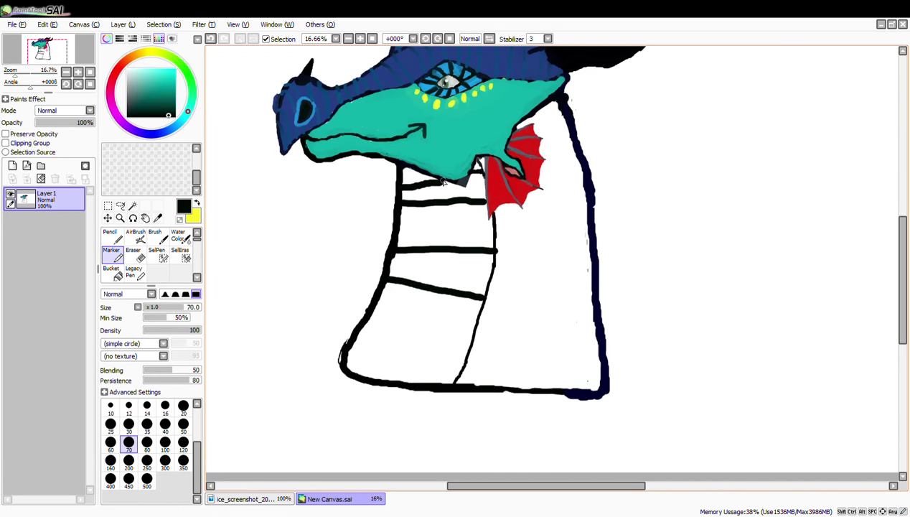
mouse_move(379, 311)
mouse_down()
mouse_move(443, 317)
mouse_move(396, 333)
mouse_move(462, 376)
mouse_up()
drag(351, 337, 407, 382)
scroll(456, 352, down, 1)
- Sample the pale green of the reference dragon's throat and return to the painting with the Marker
click(268, 499)
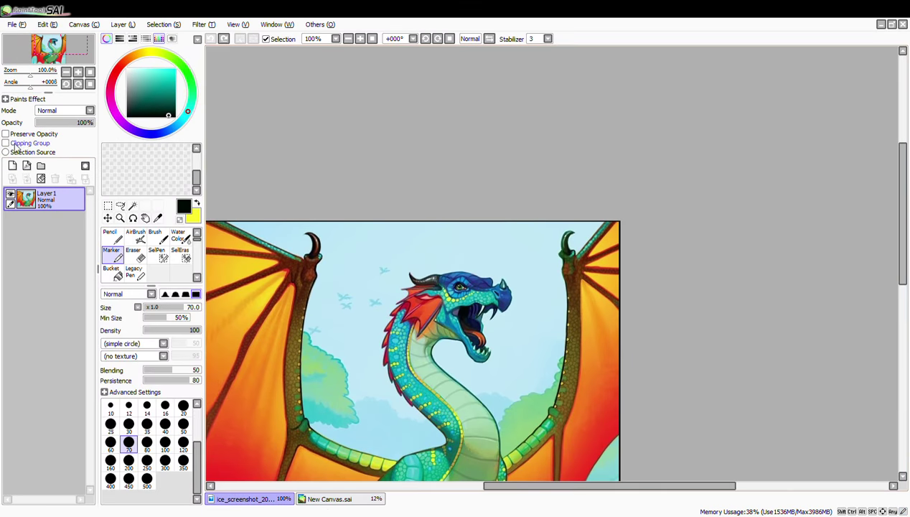
click(158, 217)
click(478, 430)
click(340, 498)
click(330, 498)
click(112, 253)
drag(425, 249, 415, 260)
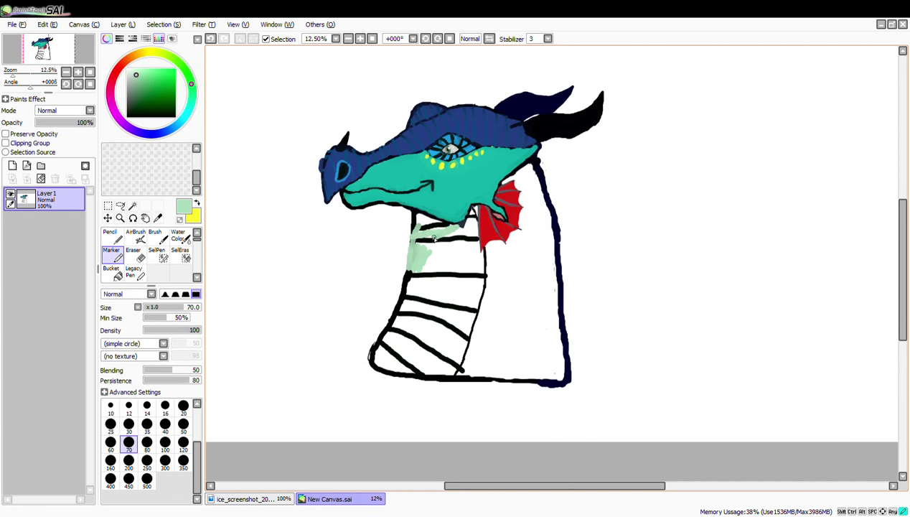
key(ctrl+z)
scroll(452, 228, up, 5)
mouse_move(413, 214)
mouse_down()
mouse_move(484, 240)
mouse_move(524, 178)
mouse_move(504, 219)
mouse_move(533, 175)
mouse_move(572, 201)
mouse_move(560, 258)
mouse_move(557, 193)
mouse_move(524, 179)
mouse_move(482, 236)
mouse_move(408, 213)
mouse_move(532, 211)
mouse_move(558, 260)
mouse_move(381, 258)
mouse_move(311, 225)
mouse_move(270, 238)
mouse_move(236, 234)
mouse_up()
key(ctrl+z)
- Fill the upper throat segments below the jaw with pale green and retouch their black borders, using size 30 for the edges
click(197, 203)
click(175, 116)
drag(304, 206, 222, 215)
click(198, 204)
drag(319, 259, 260, 256)
scroll(328, 240, down, 2)
mouse_move(277, 197)
mouse_down()
mouse_move(282, 215)
mouse_move(326, 215)
mouse_move(291, 207)
mouse_move(309, 206)
mouse_move(311, 196)
mouse_up()
click(198, 203)
click(128, 424)
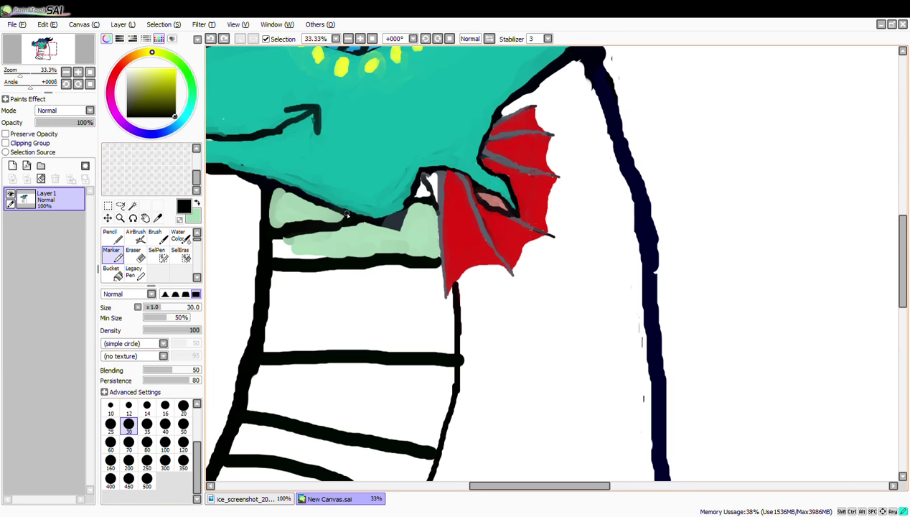
key(x)
drag(272, 221, 317, 218)
drag(292, 258, 284, 253)
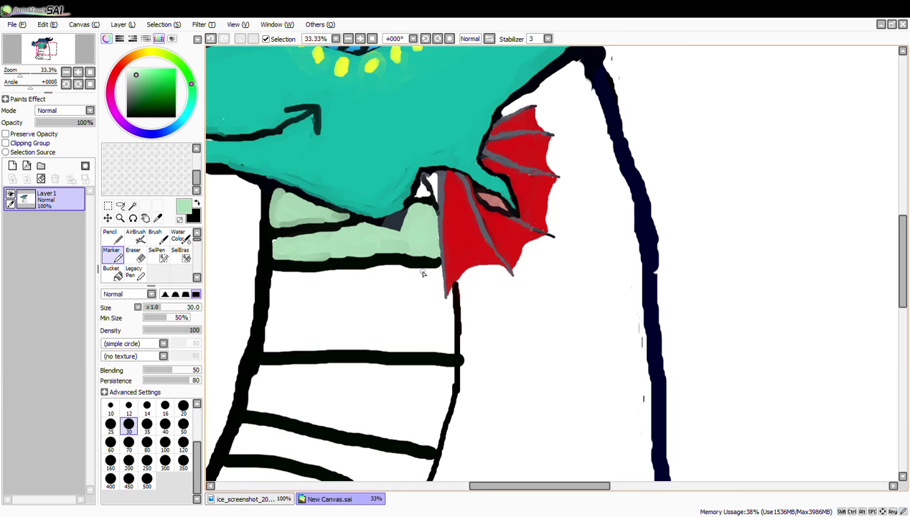
- Fill the large throat segment below the frill's level band with pale green, using marker sizes 70 and 12
click(128, 450)
mouse_move(290, 319)
mouse_down()
mouse_move(270, 286)
mouse_move(279, 311)
mouse_move(266, 330)
mouse_up()
click(48, 24)
click(61, 37)
mouse_move(275, 272)
mouse_down()
mouse_move(412, 266)
mouse_move(284, 331)
mouse_move(448, 346)
mouse_move(450, 310)
mouse_move(462, 336)
mouse_move(457, 373)
mouse_move(472, 284)
mouse_move(442, 368)
mouse_move(462, 361)
mouse_move(433, 272)
mouse_move(423, 195)
mouse_move(404, 259)
mouse_move(432, 345)
mouse_move(441, 345)
mouse_move(404, 256)
mouse_move(413, 398)
mouse_move(426, 319)
mouse_up()
scroll(447, 301, down, 2)
scroll(447, 301, up, 6)
click(128, 406)
scroll(425, 326, down, 2)
drag(407, 418, 418, 453)
click(129, 443)
drag(332, 396, 404, 433)
scroll(384, 353, down, 6)
scroll(367, 376, up, 3)
mouse_move(284, 250)
mouse_down()
mouse_move(351, 241)
mouse_move(239, 303)
mouse_move(225, 340)
mouse_move(284, 299)
mouse_move(383, 261)
mouse_move(371, 246)
mouse_move(400, 255)
mouse_move(422, 281)
mouse_move(422, 266)
mouse_move(285, 336)
mouse_move(414, 334)
mouse_move(337, 356)
mouse_move(235, 359)
mouse_move(345, 337)
mouse_up()
scroll(345, 337, down, 2)
- Retouch the green throat's front outline in black and thicken its inner line below the frill, using a size 30 marker
click(198, 204)
mouse_move(259, 305)
mouse_down()
mouse_move(256, 337)
mouse_move(255, 297)
mouse_up()
key(ctrl+z)
click(128, 425)
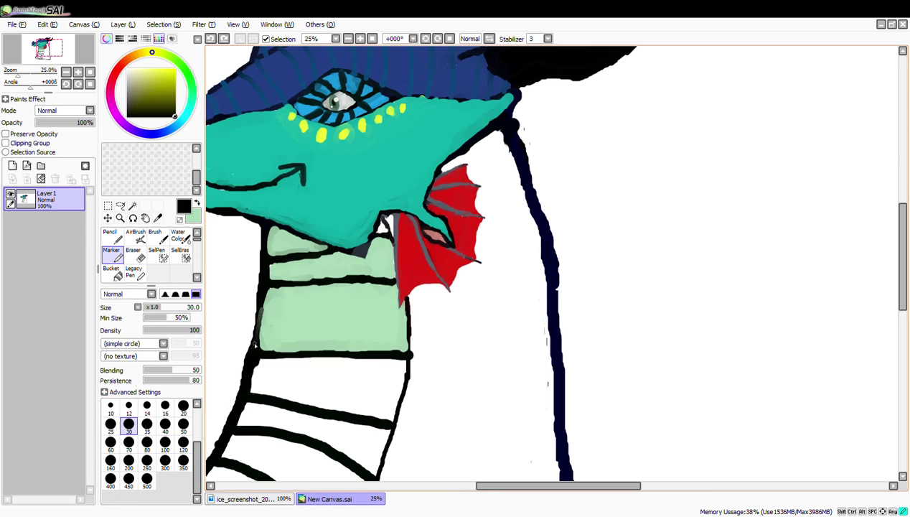
scroll(349, 329, down, 1)
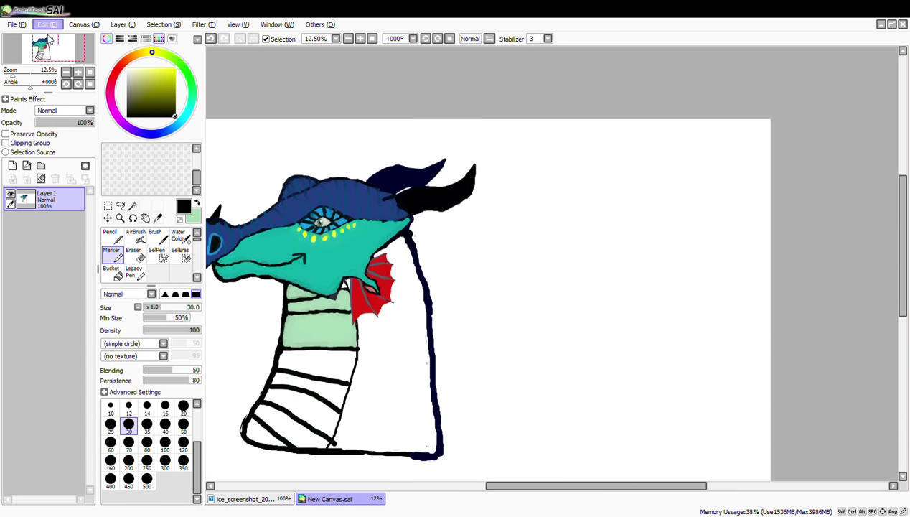
scroll(356, 327, down, 1)
scroll(356, 327, up, 3)
click(134, 254)
drag(361, 357, 356, 386)
click(112, 255)
mouse_move(354, 353)
mouse_down()
mouse_move(354, 390)
mouse_move(334, 451)
mouse_up()
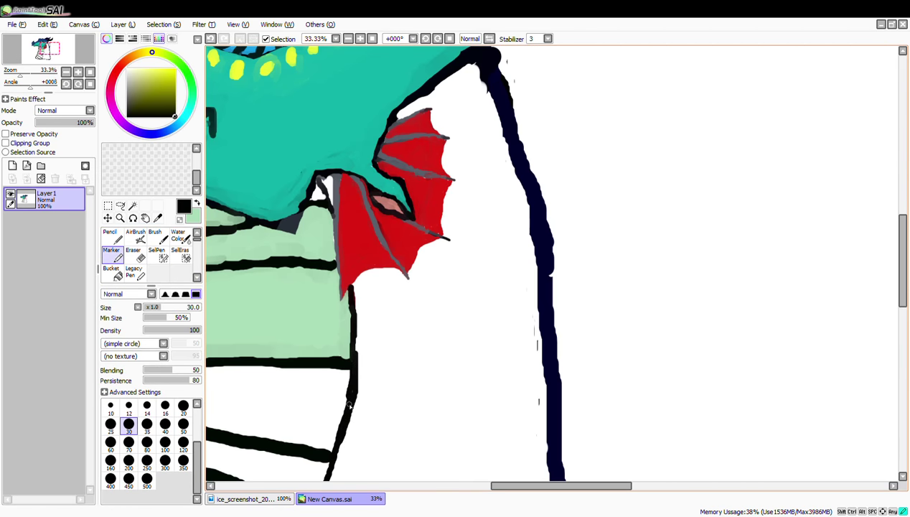
- Paint pale green into the small white gap between the jaw and the red frill
scroll(350, 405, down, 2)
scroll(294, 257, up, 2)
key(x)
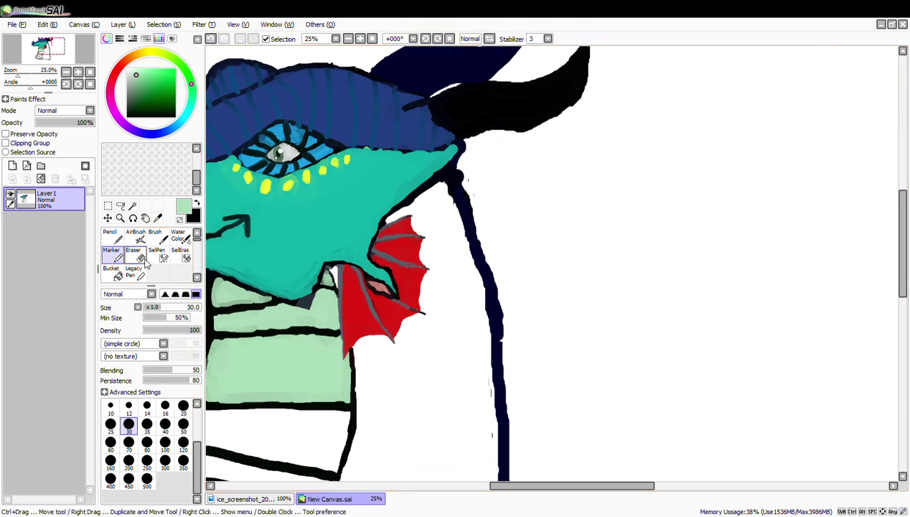
- Draw small black cross lines in the white gap beside the frill's top spine with a size 12 marker
key(x)
scroll(363, 307, down, 2)
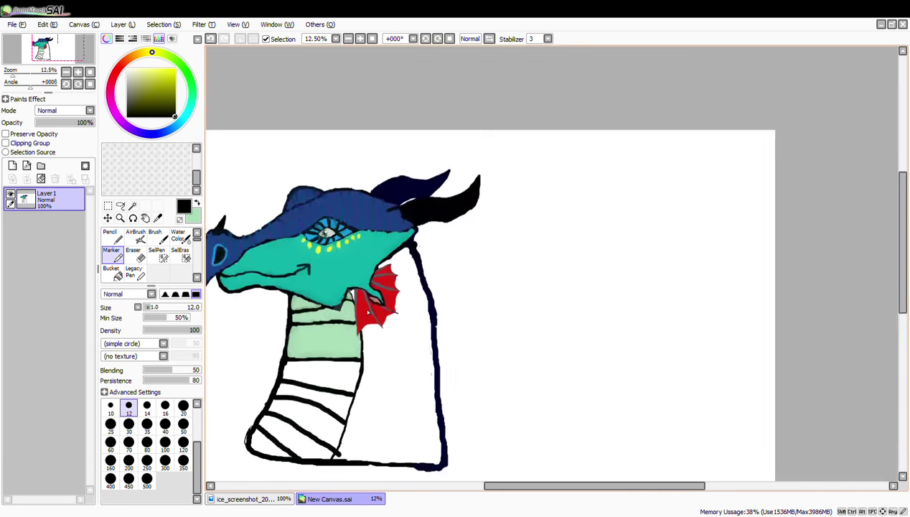
scroll(304, 256, up, 5)
key(e)
drag(317, 259, 338, 296)
key(m)
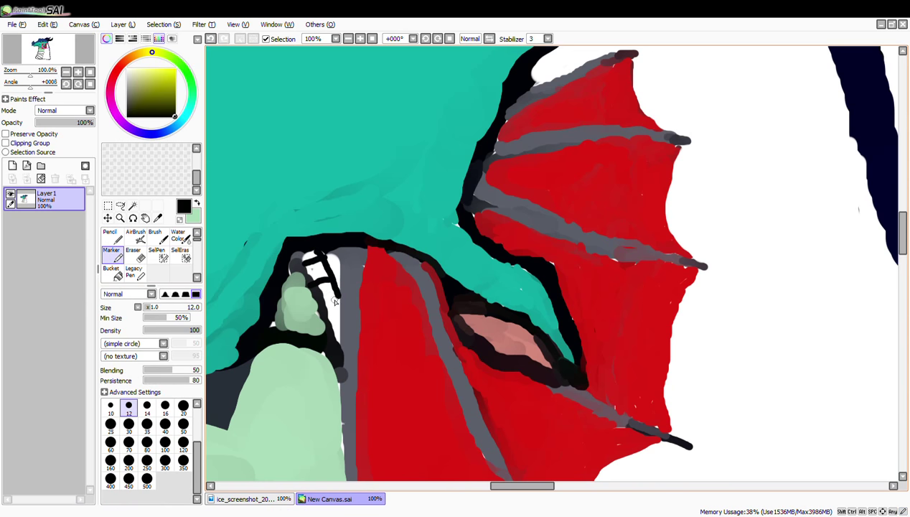
scroll(314, 335, up, 2)
drag(318, 331, 356, 312)
scroll(369, 315, down, 2)
- Draw a thin black line alongside the throat's inner line, from the frill down to the neck base
scroll(369, 331, down, 5)
click(145, 217)
drag(418, 380, 393, 226)
scroll(299, 233, up, 1)
scroll(301, 224, up, 2)
mouse_move(473, 201)
mouse_down()
mouse_move(492, 336)
mouse_move(474, 457)
mouse_up()
click(145, 218)
drag(402, 416, 386, 144)
click(113, 255)
mouse_move(449, 209)
mouse_down()
mouse_move(413, 360)
mouse_move(430, 266)
mouse_move(363, 451)
mouse_up()
key(ctrl+z)
click(135, 255)
drag(360, 418, 358, 435)
click(113, 254)
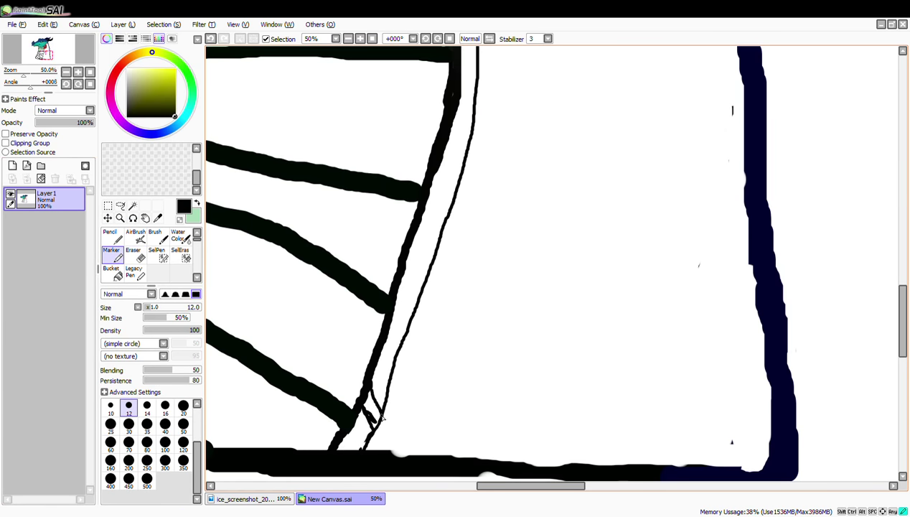
key(ctrl+z)
key(ctrl+z)
key(ctrl+z)
- Divide the narrow strip beside the throat with short black cross lines from the frill down to the neck base, at size 12
click(145, 218)
drag(419, 198, 350, 399)
click(113, 254)
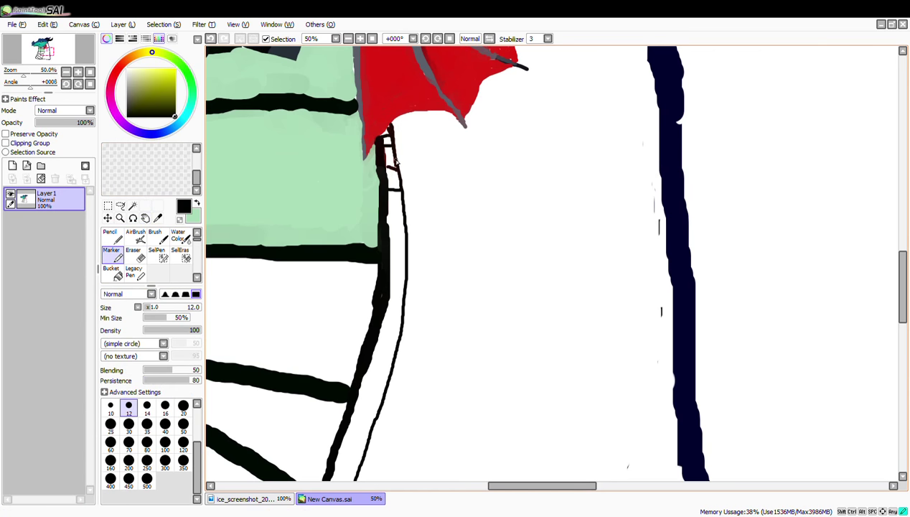
key(e)
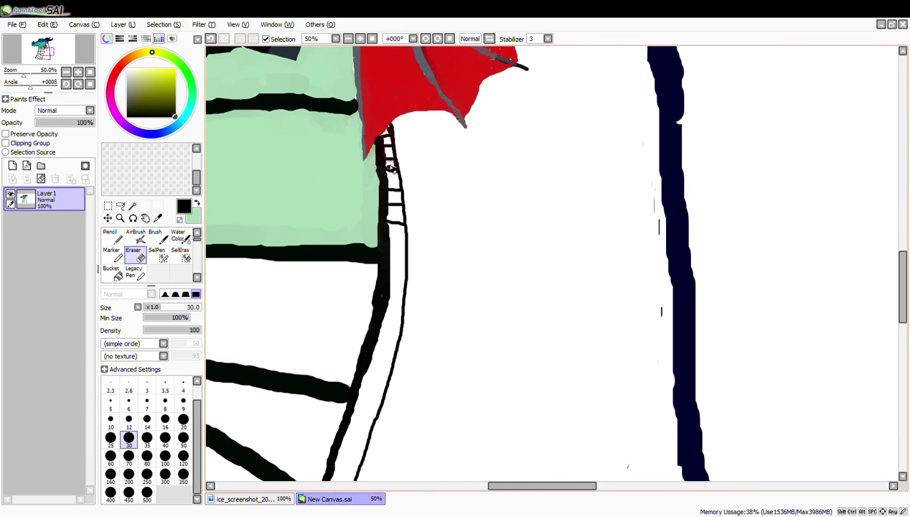
click(114, 254)
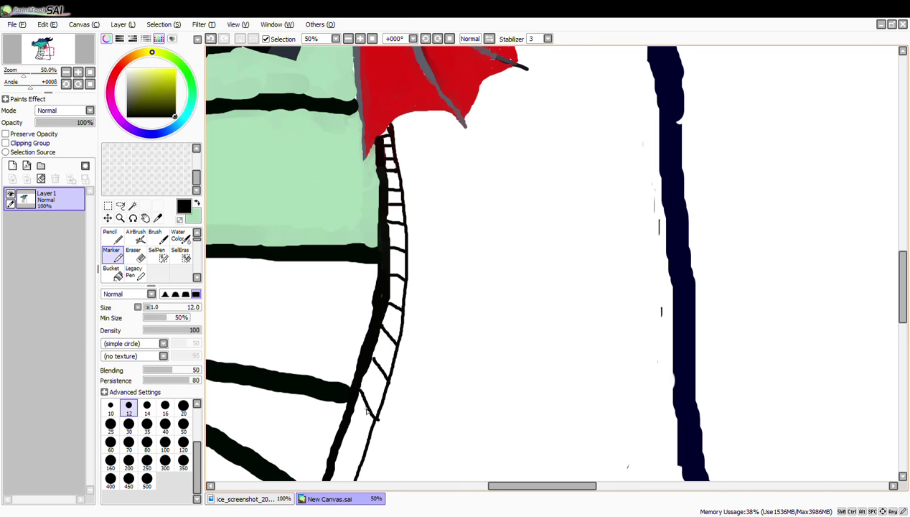
click(134, 255)
scroll(433, 394, down, 4)
scroll(433, 394, up, 1)
click(113, 254)
mouse_move(588, 366)
mouse_down()
mouse_move(625, 260)
mouse_move(615, 341)
mouse_move(572, 239)
mouse_up()
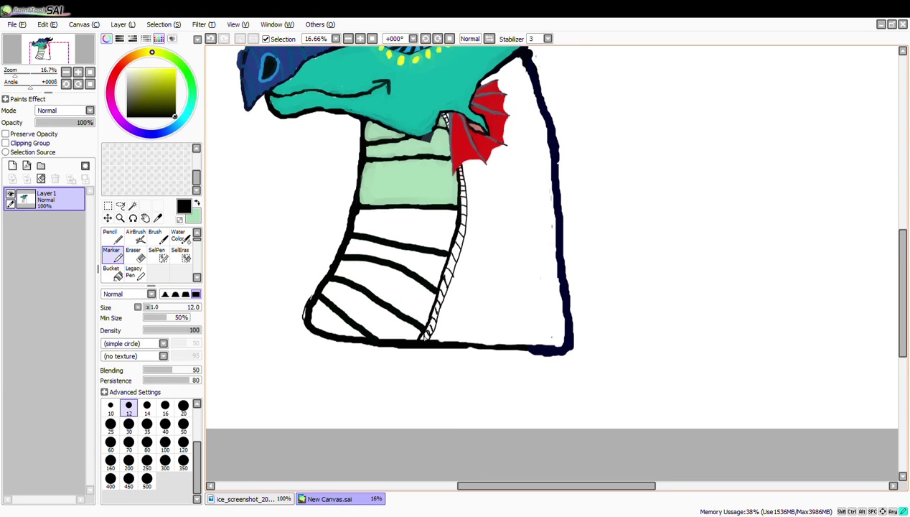
scroll(419, 230, down, 4)
scroll(415, 233, up, 3)
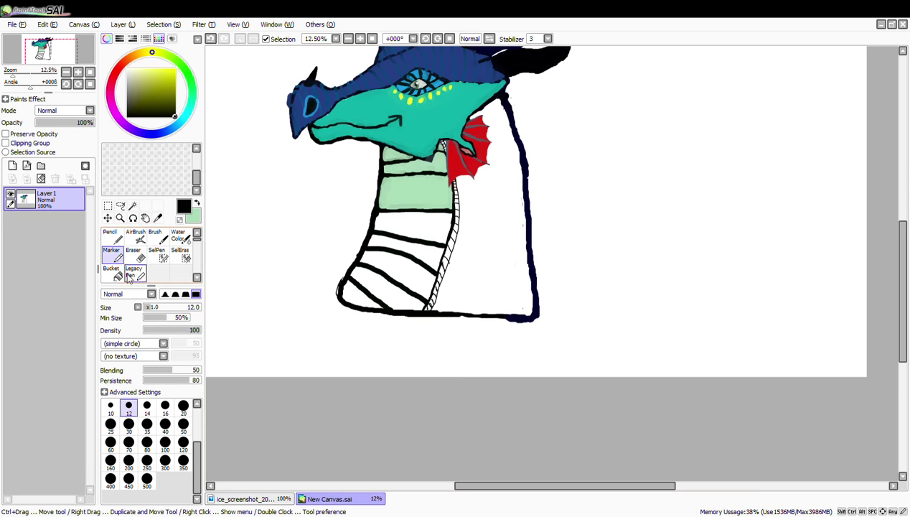
- Fill the remaining white throat bands down to the neck base with the pale green colour
click(111, 271)
click(197, 203)
click(391, 223)
click(391, 251)
click(391, 284)
click(362, 303)
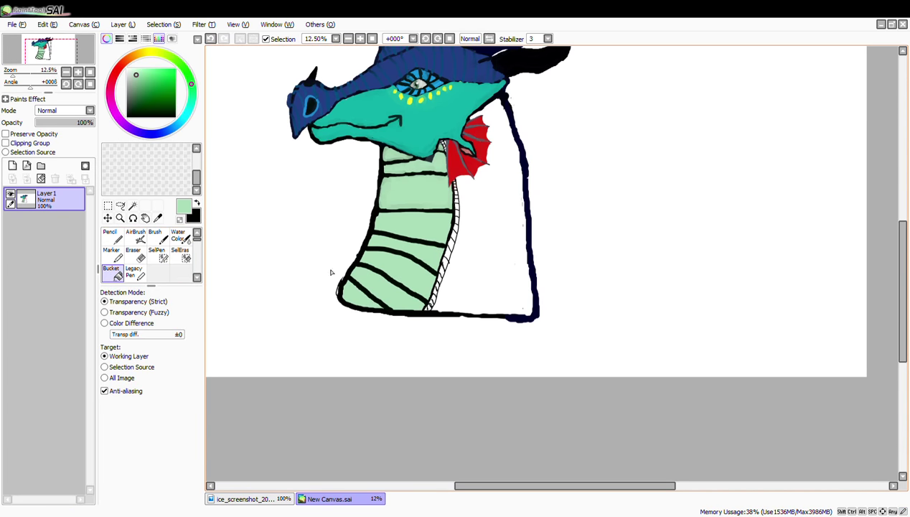
key(e)
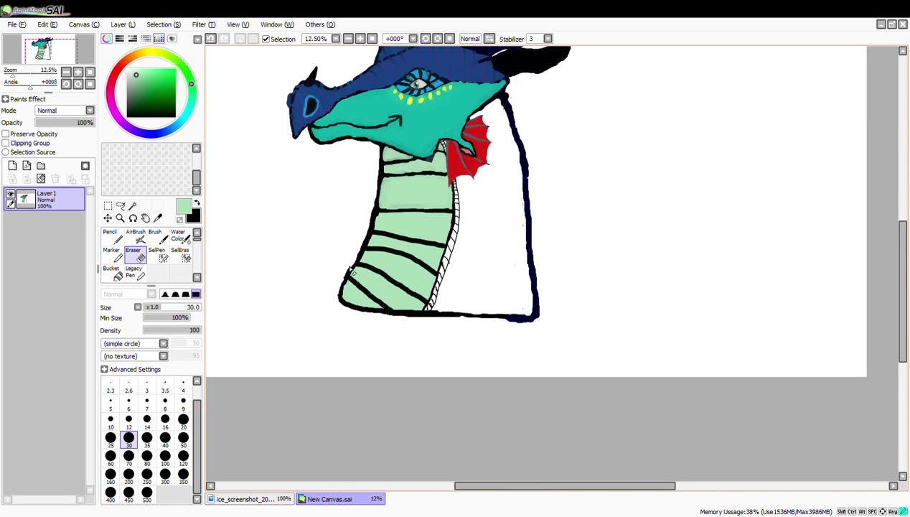
- Fill the segments of the narrow strip beside the throat with bright yellow, from the frill down to near the base
click(197, 203)
click(152, 52)
drag(168, 85, 172, 74)
scroll(446, 265, up, 2)
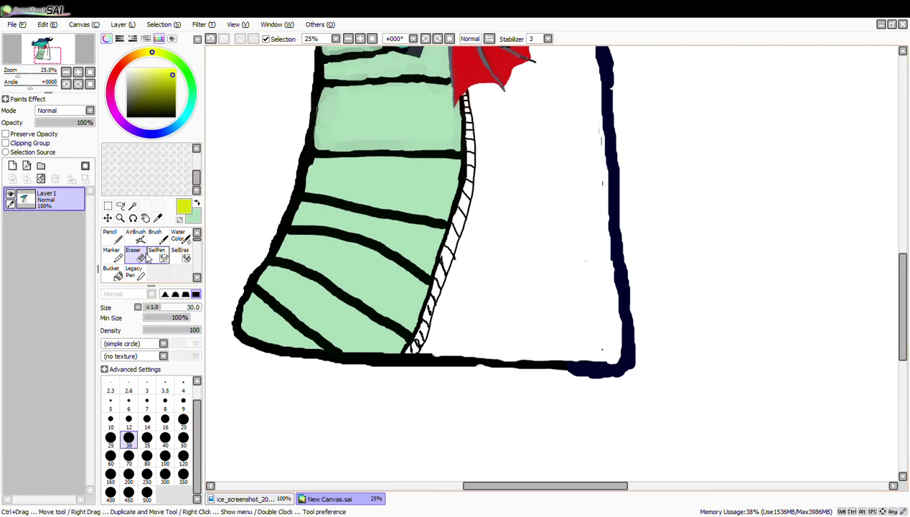
click(112, 272)
click(448, 260)
click(450, 240)
click(459, 217)
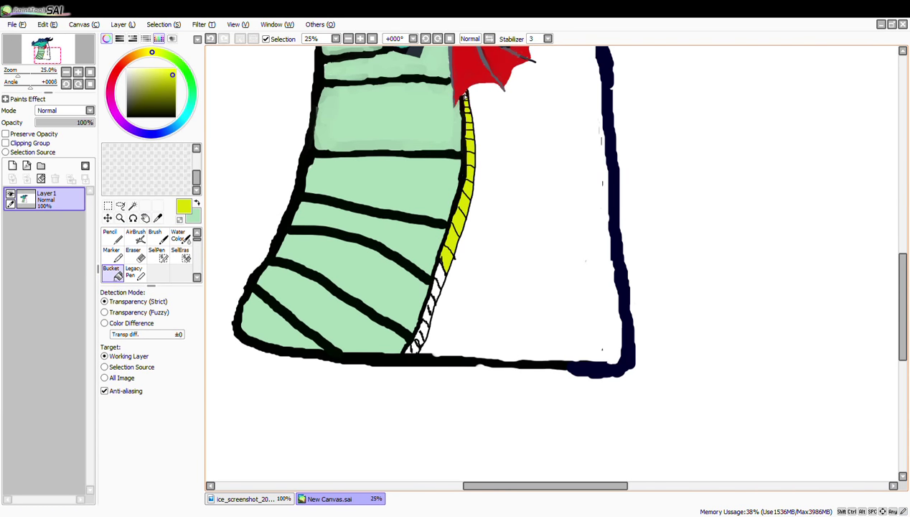
click(437, 288)
- Erase the rough cross lines at the base of the strip and redraw four black ones with the size 12 marker
click(113, 254)
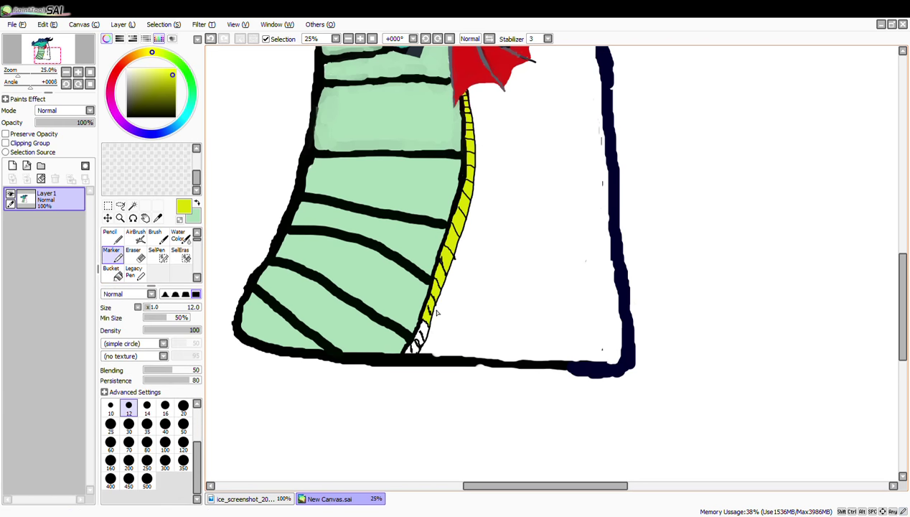
click(175, 117)
scroll(415, 344, up, 6)
mouse_move(414, 337)
mouse_down()
mouse_move(472, 172)
mouse_move(496, 190)
mouse_move(460, 275)
mouse_move(416, 349)
mouse_move(375, 379)
mouse_move(418, 280)
mouse_move(405, 388)
mouse_move(460, 300)
mouse_move(541, 406)
mouse_move(439, 396)
mouse_up()
click(135, 255)
click(111, 253)
drag(397, 277, 462, 324)
drag(429, 212, 498, 237)
drag(459, 139, 515, 172)
- Try to redraw a black cross line over the yellow part of the strip, and undo the stroke
scroll(503, 115, down, 2)
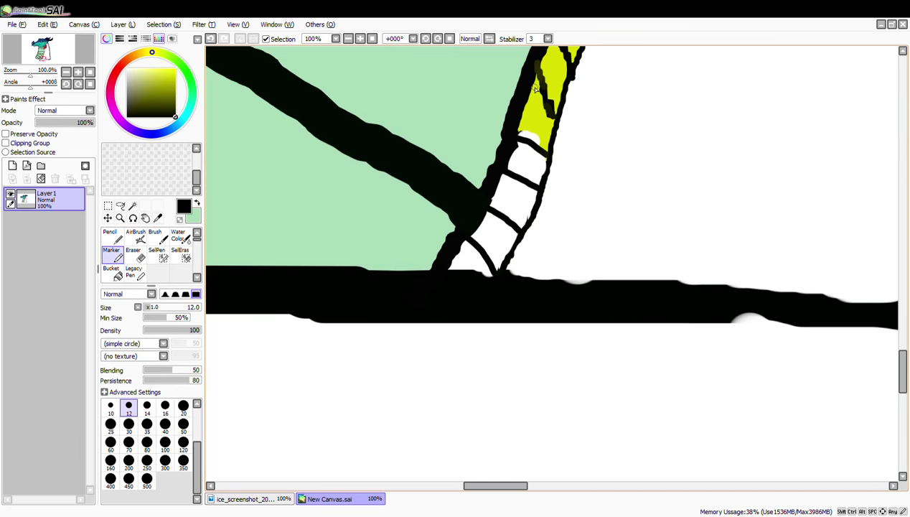
scroll(573, 104, down, 2)
click(145, 218)
mouse_move(641, 223)
mouse_down()
mouse_move(433, 507)
mouse_move(458, 455)
mouse_up()
click(112, 255)
drag(406, 219, 422, 236)
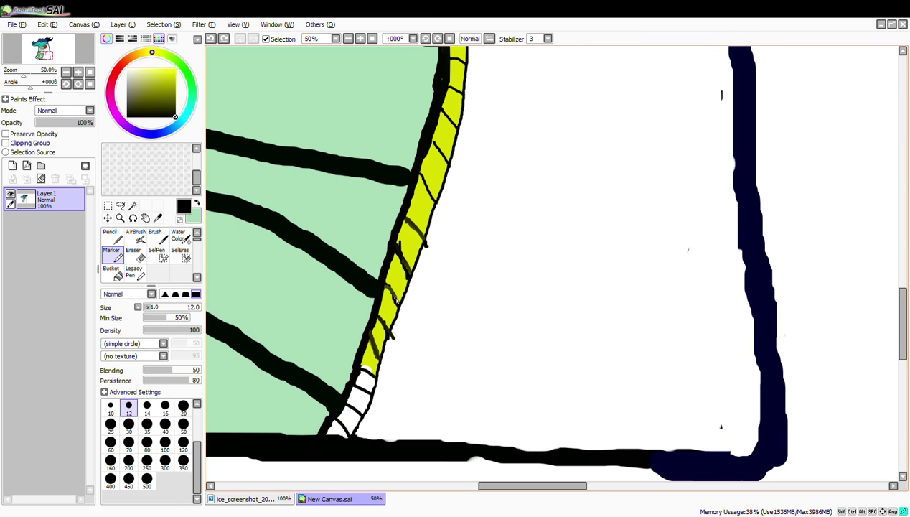
key(ctrl+z)
- Fill the remaining white segments at the base of the strip with a bright yellow
click(169, 74)
key(space)
drag(287, 380, 300, 259)
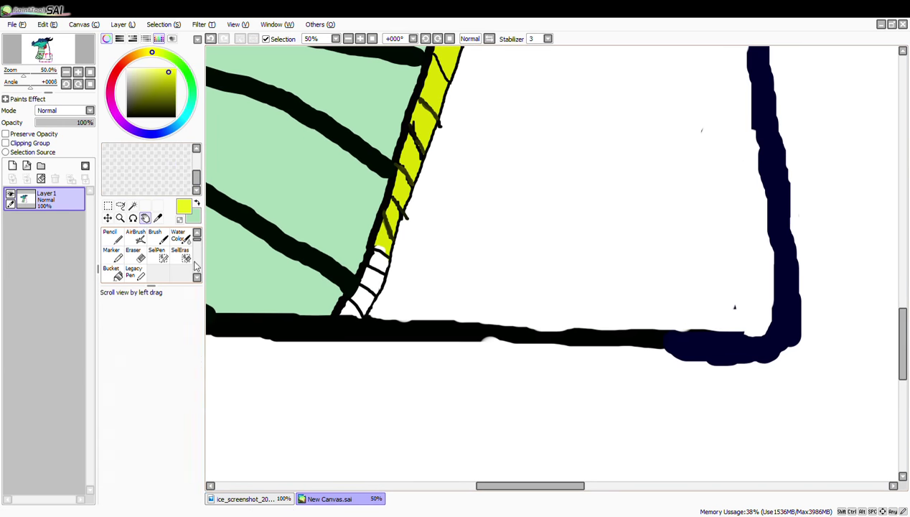
key(g)
click(375, 264)
click(371, 279)
click(359, 295)
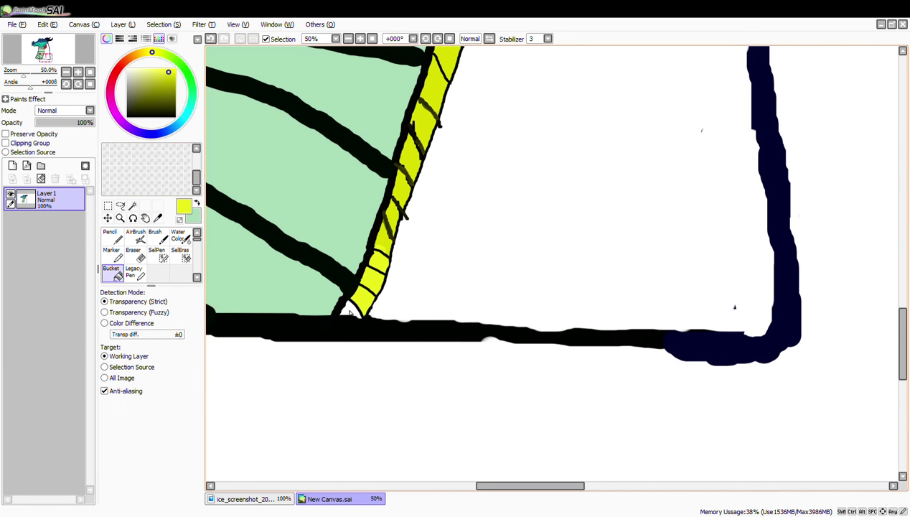
click(348, 307)
key(m)
scroll(381, 246, down, 5)
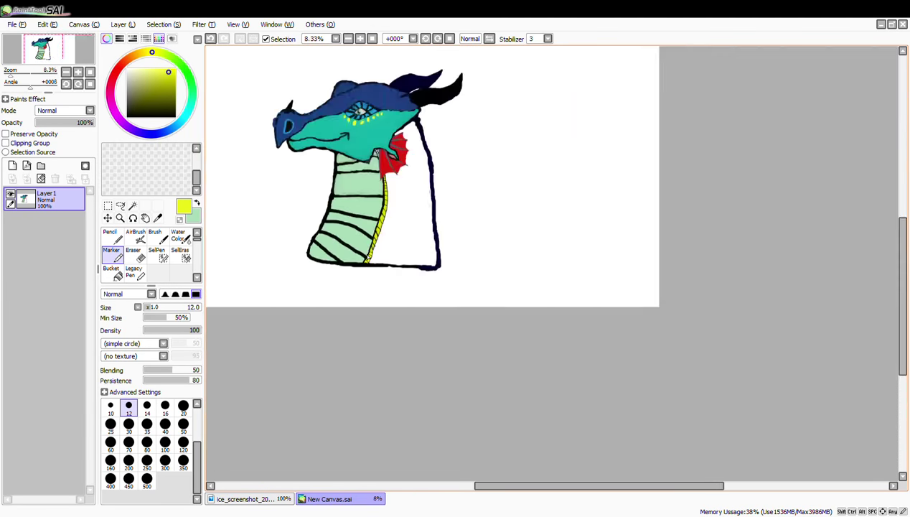
scroll(352, 213, up, 5)
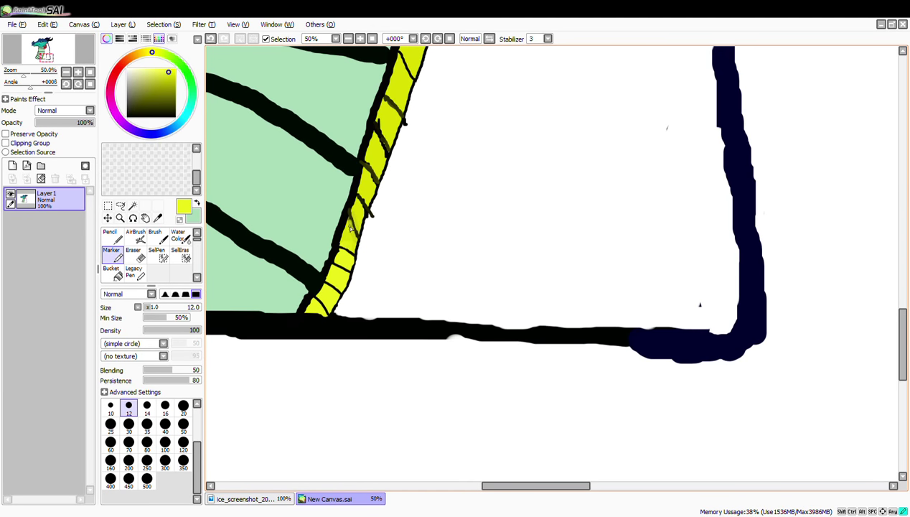